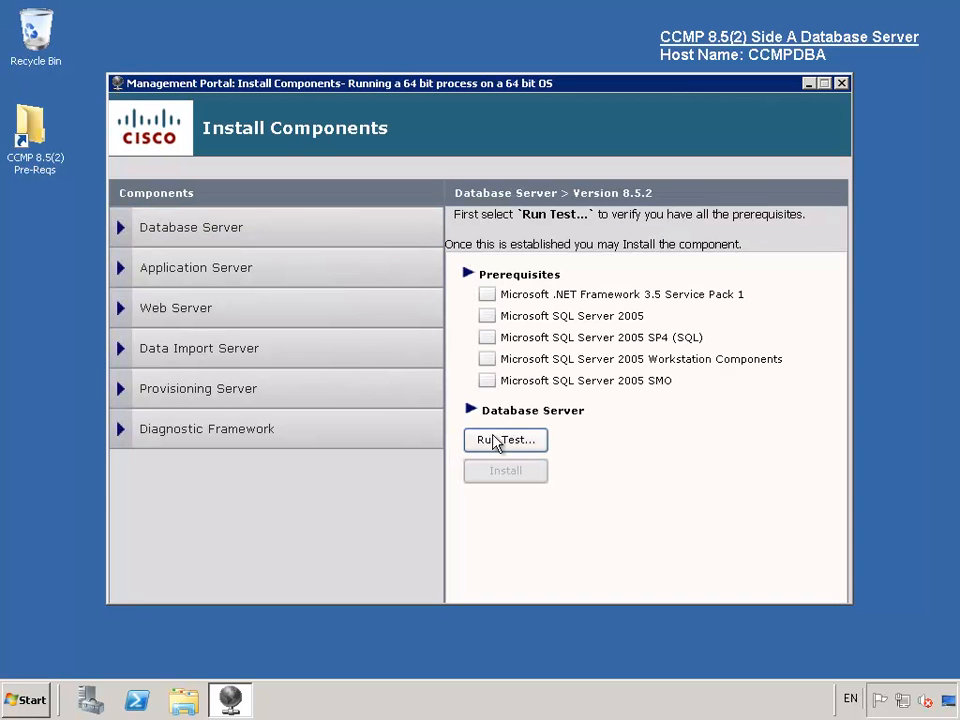
# - Confirm the Database Server prerequisites pass, then start the installer and accept the license agreement
pyautogui.click(499, 442)
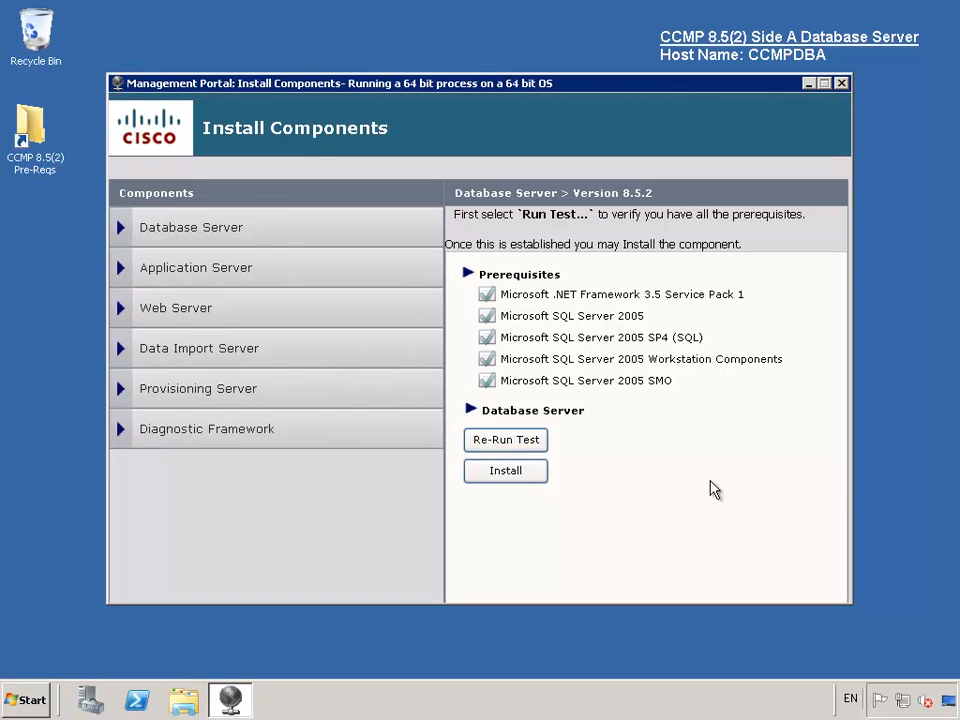
pyautogui.click(513, 476)
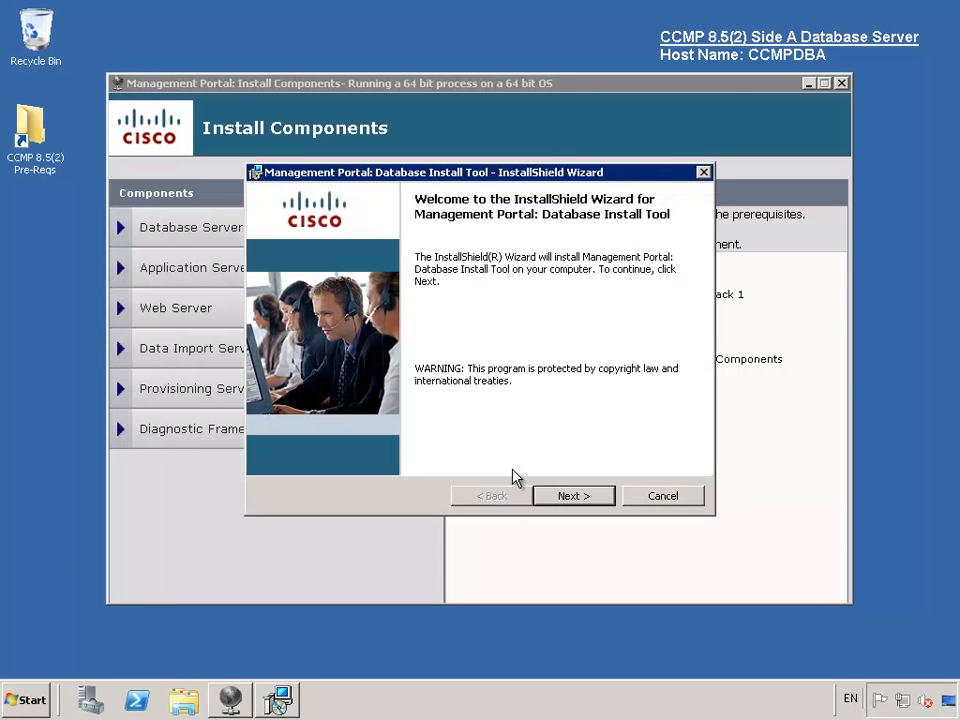
pyautogui.click(572, 496)
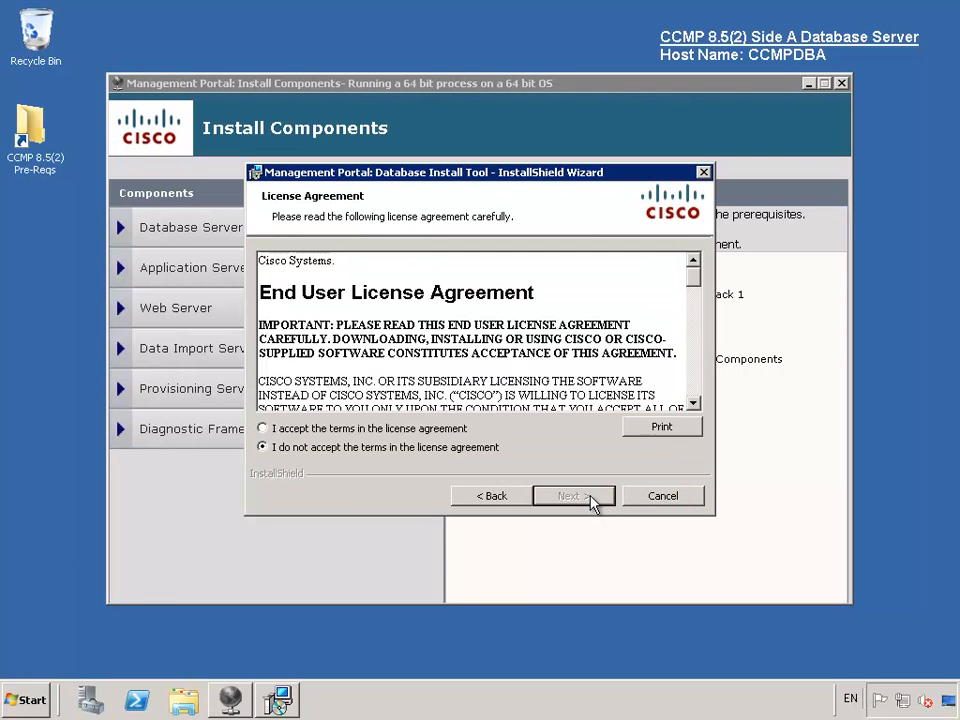
pyautogui.click(418, 436)
pyautogui.click(567, 496)
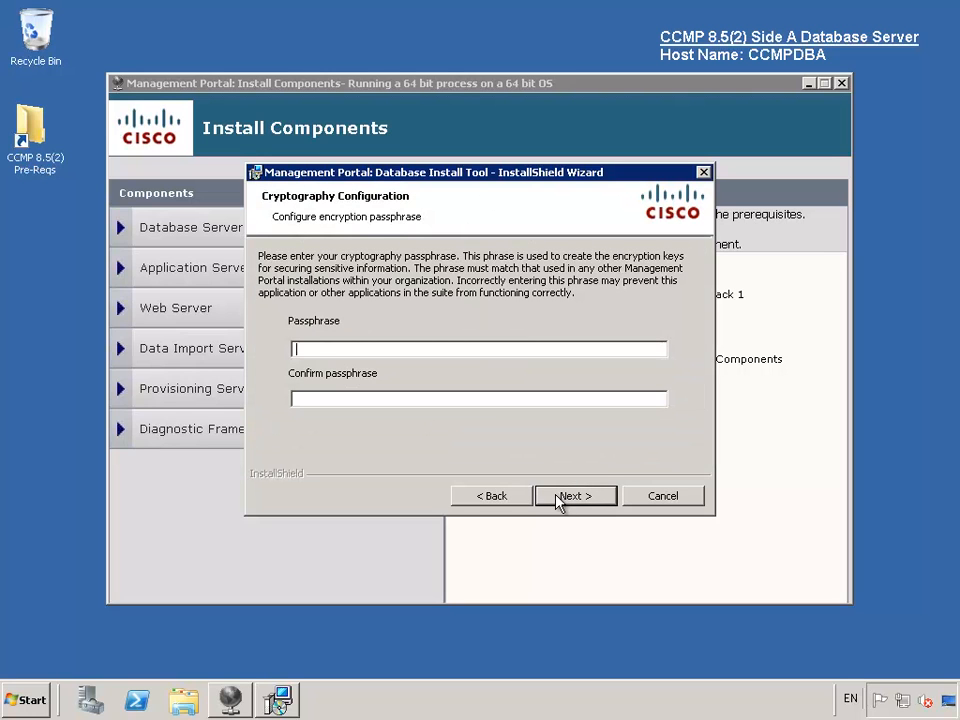
# - Enter and confirm the encryption passphrase, keep the default folder, and finish installing the Database Install Tool
pyautogui.write('••••••••')
pyautogui.press('Tab')
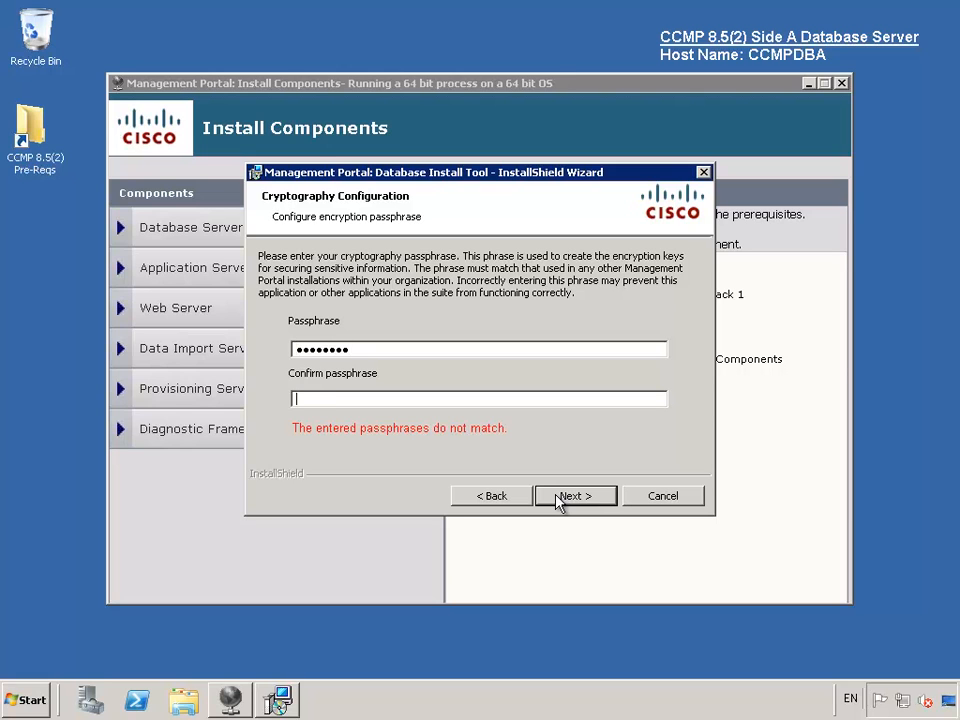
pyautogui.write('••••••••')
pyautogui.click(604, 496)
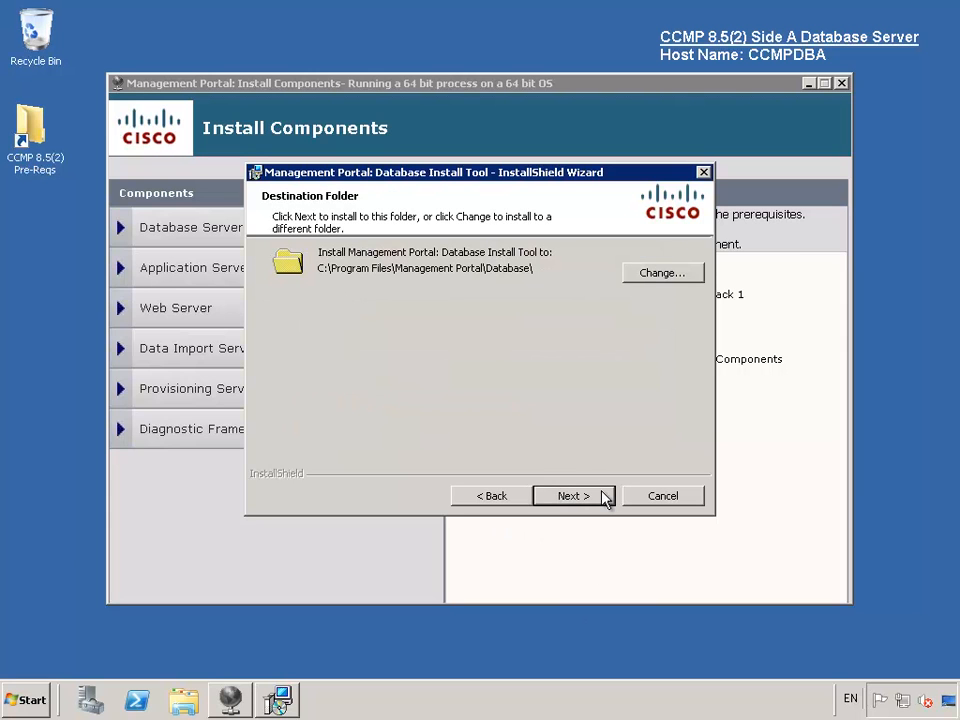
pyautogui.click(605, 496)
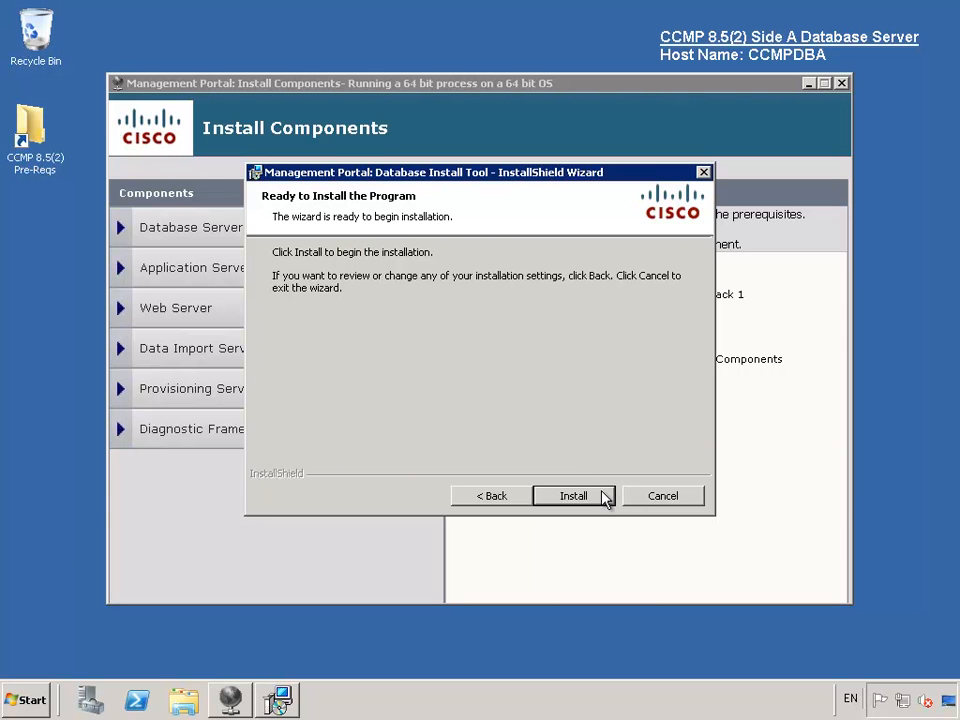
pyautogui.click(605, 497)
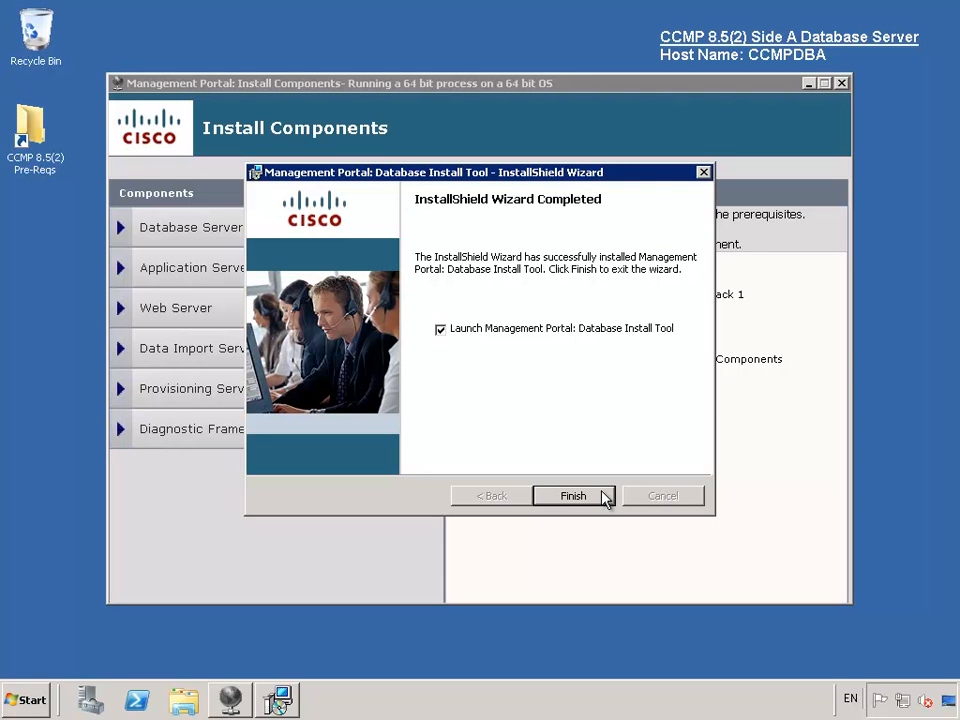
pyautogui.click(573, 496)
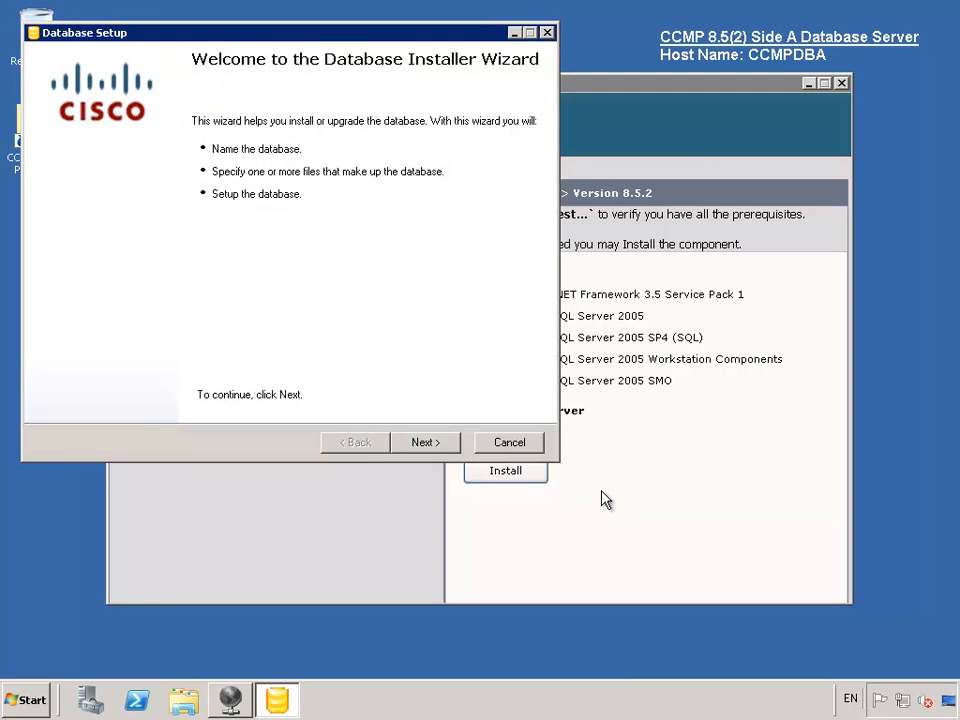
# - Test the connection to the local SQL Server, dismiss the result, and continue to the action choice
pyautogui.click(434, 447)
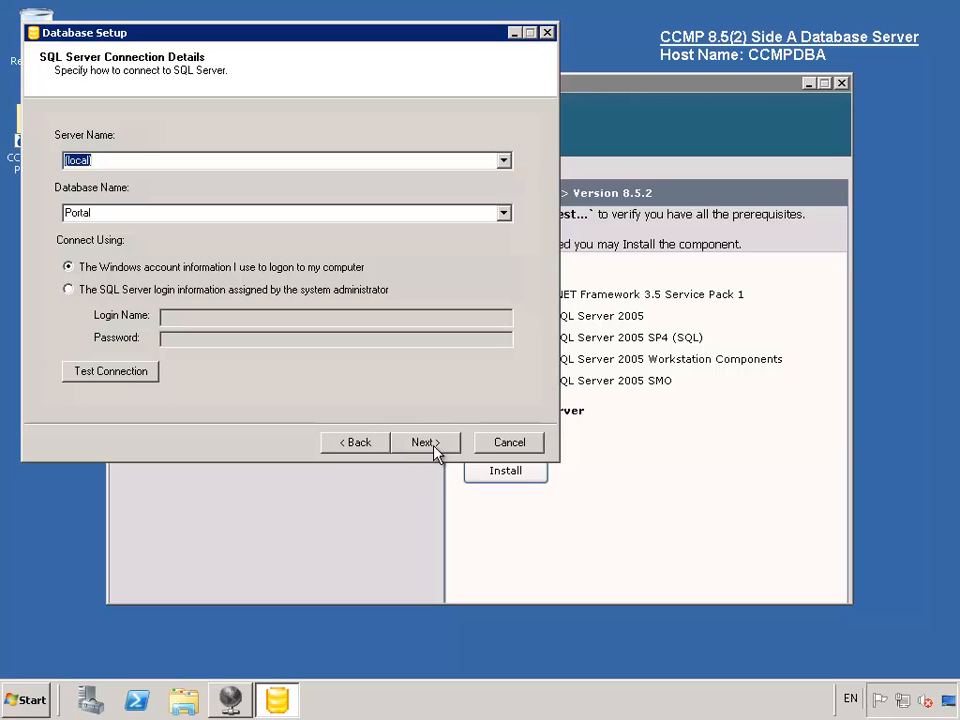
pyautogui.click(100, 373)
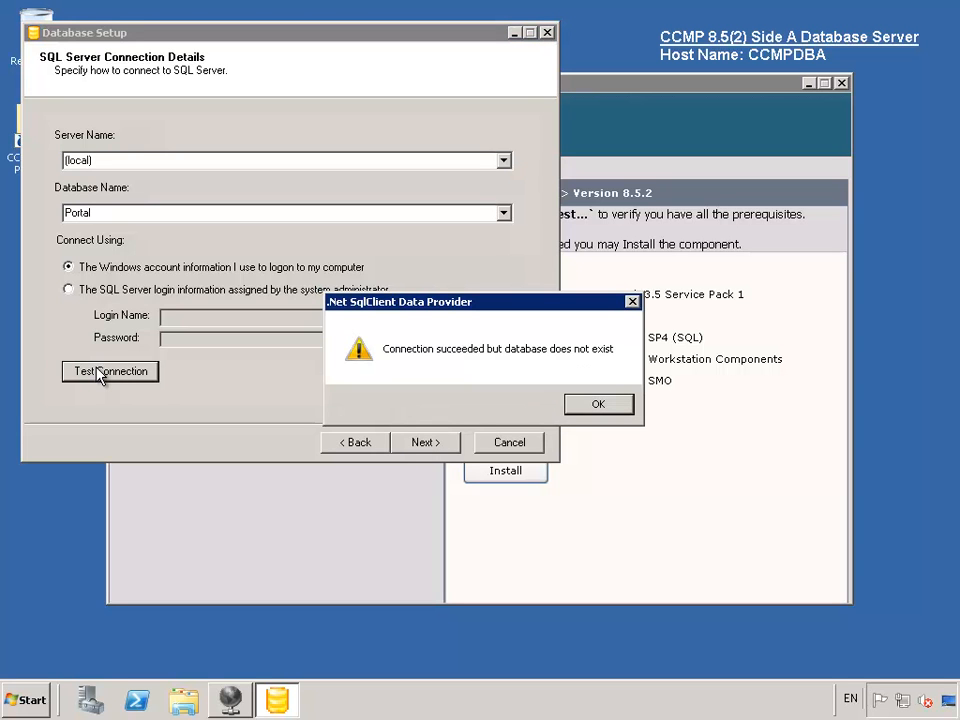
pyautogui.click(617, 407)
pyautogui.click(424, 442)
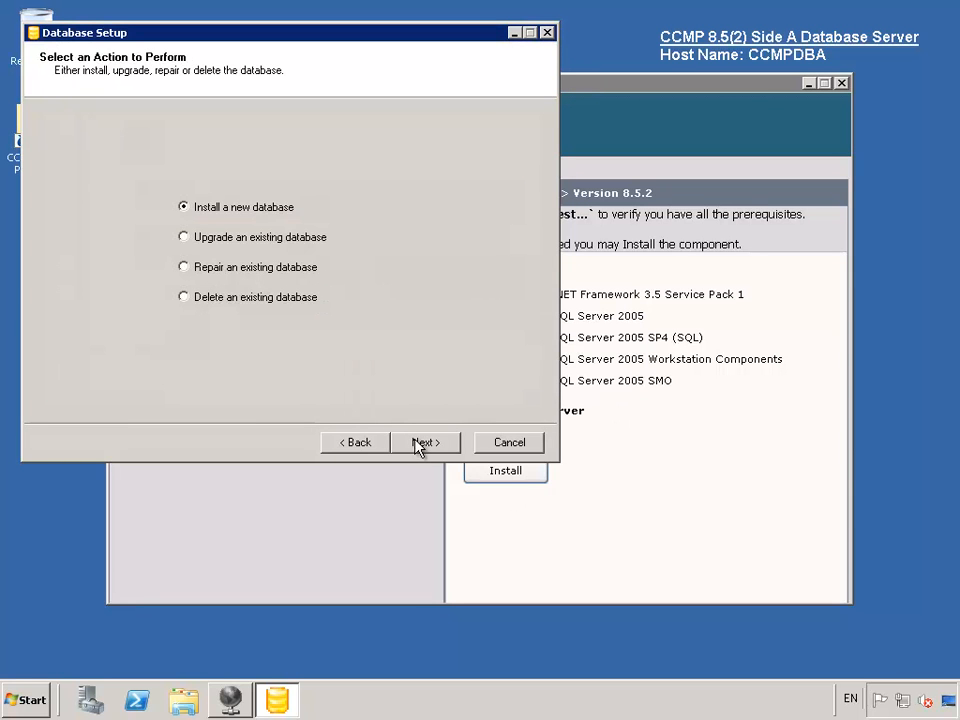
# - Install a new database without Replicated Configuration, keeping the default file group locations
pyautogui.click(424, 442)
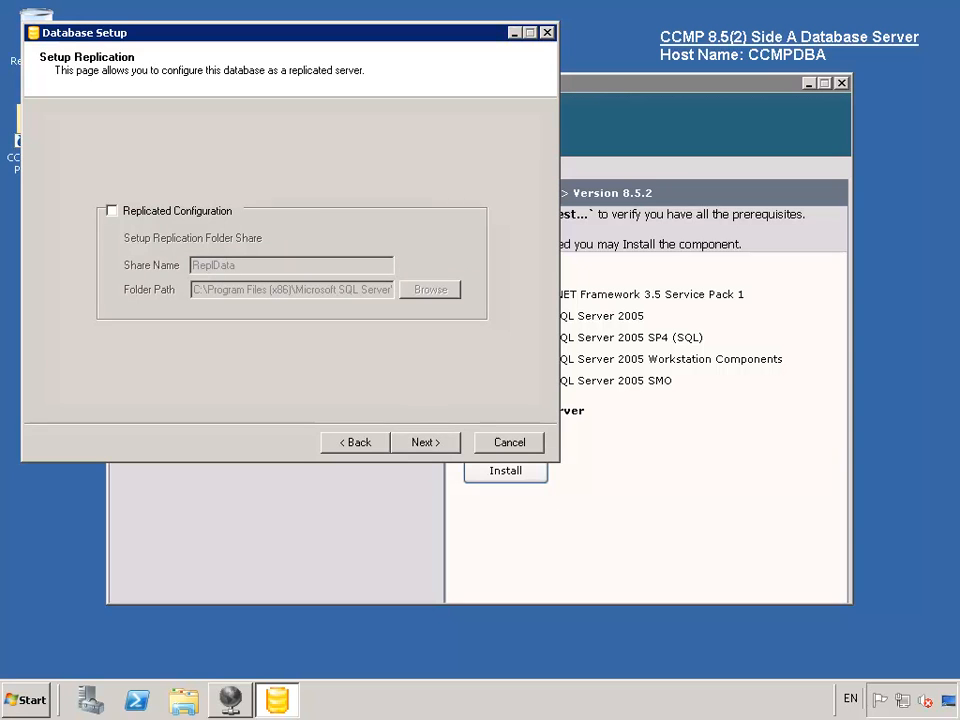
pyautogui.click(443, 450)
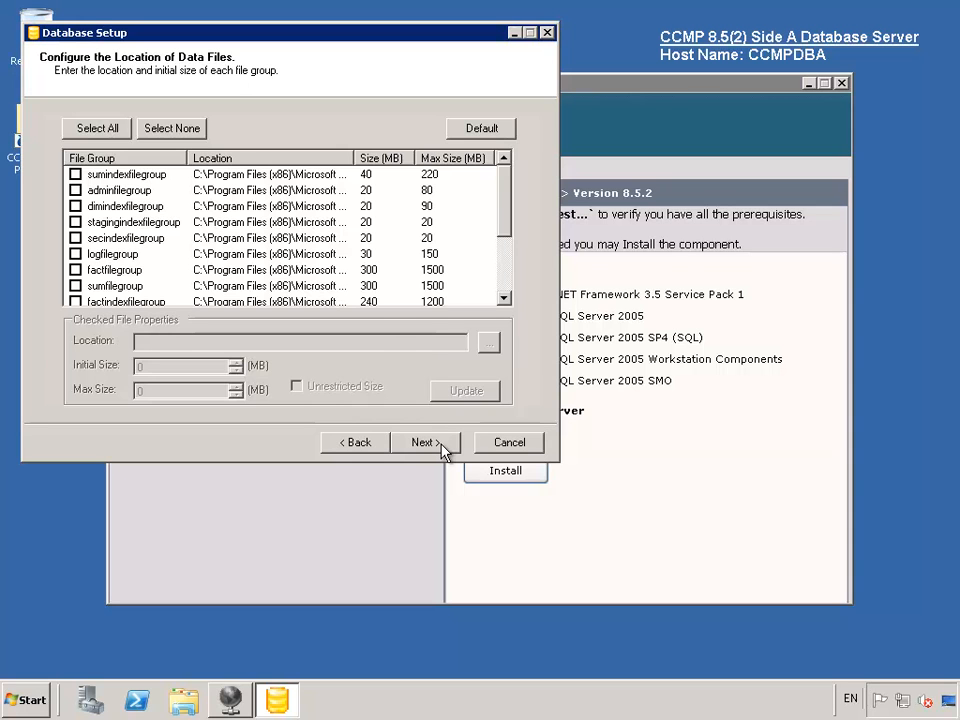
pyautogui.click(425, 442)
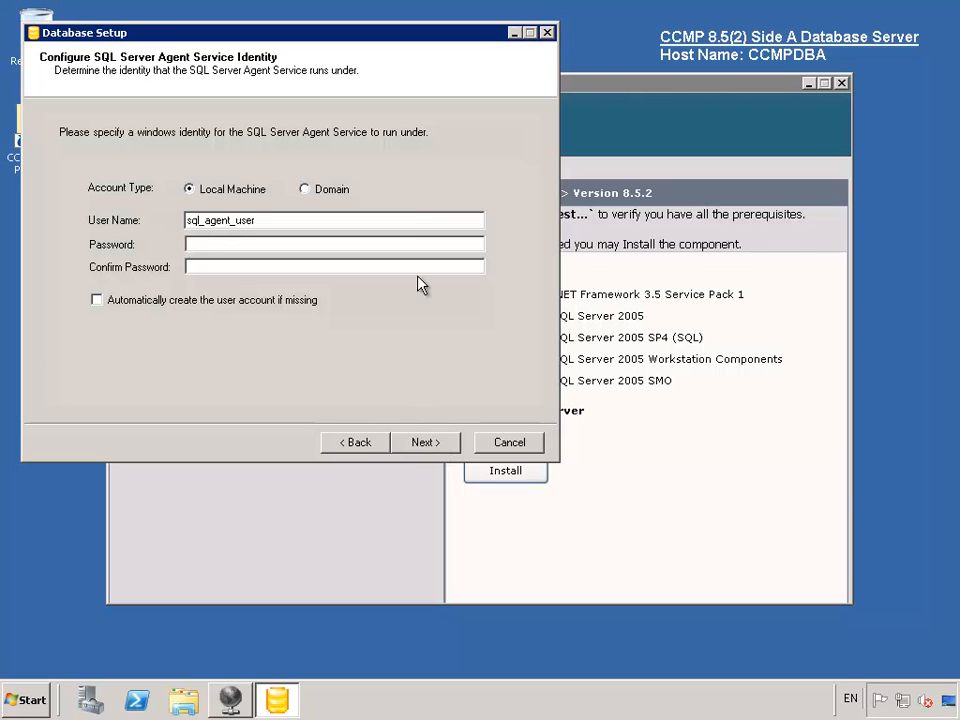
# - Run the SQL Server Agent under a Domain account, entering the domain user name and confirmed password
pyautogui.click(304, 189)
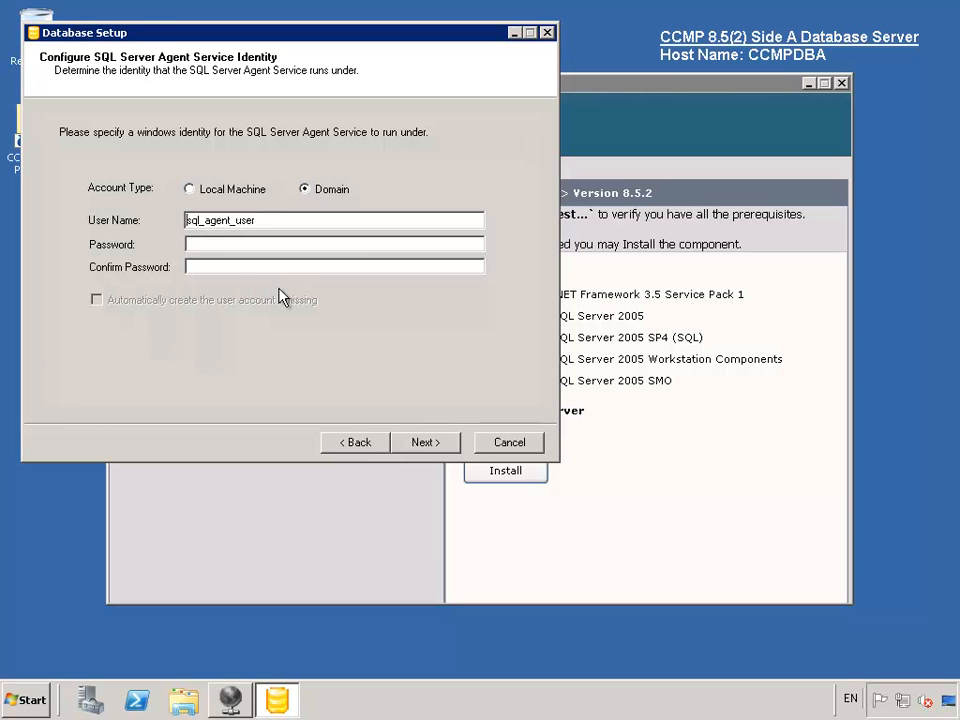
pyautogui.write('EXONY\\')
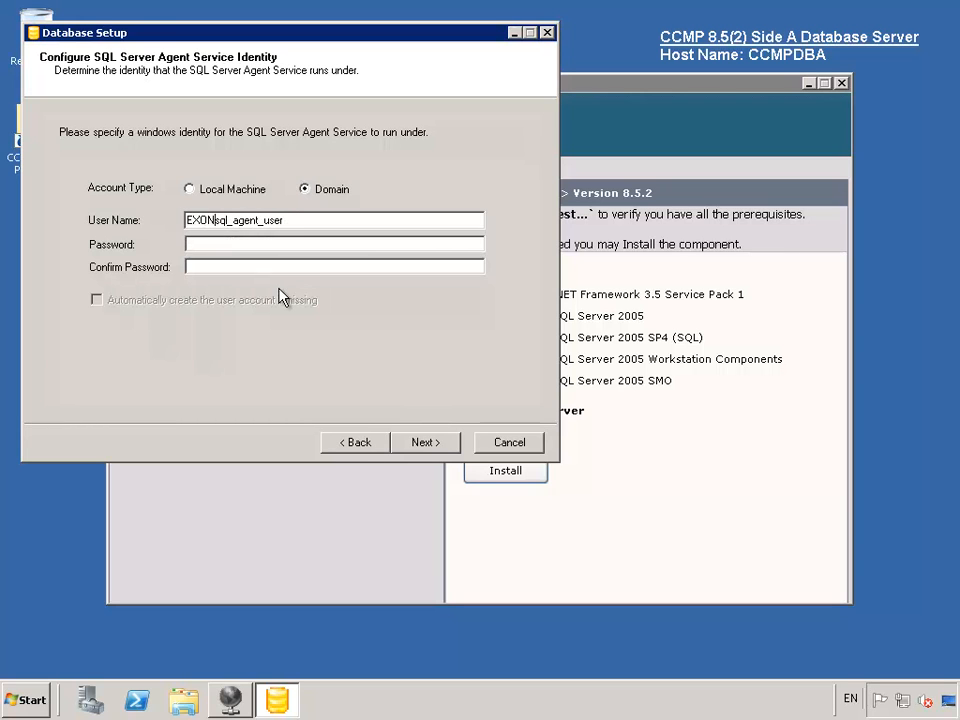
pyautogui.write('TEST\\')
pyautogui.press('Tab')
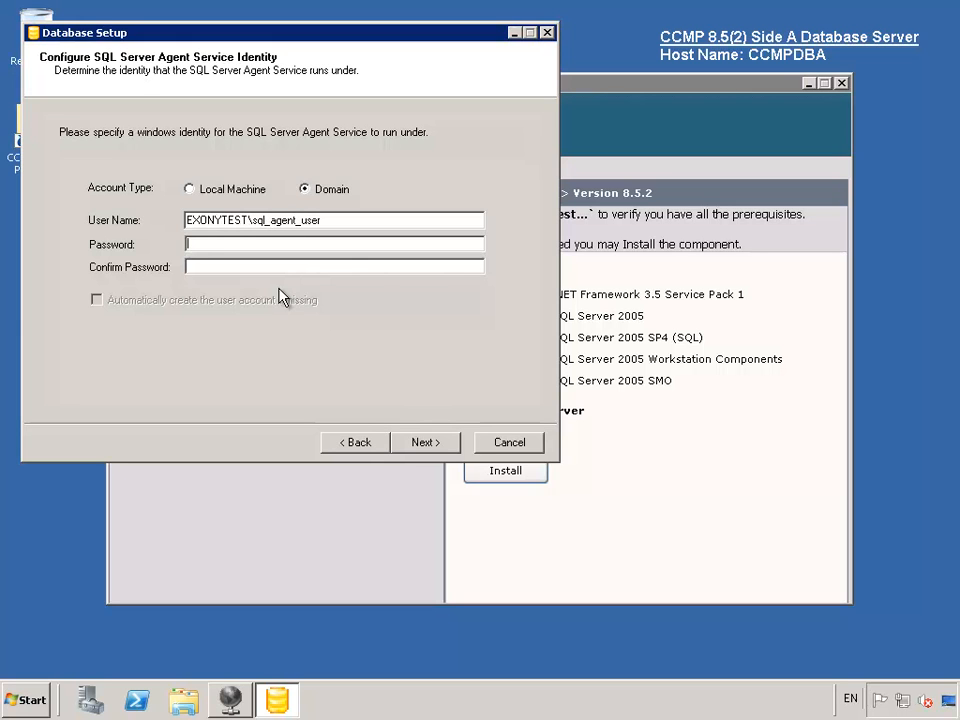
pyautogui.write('********')
pyautogui.press('Tab')
pyautogui.write('******')
pyautogui.click(438, 455)
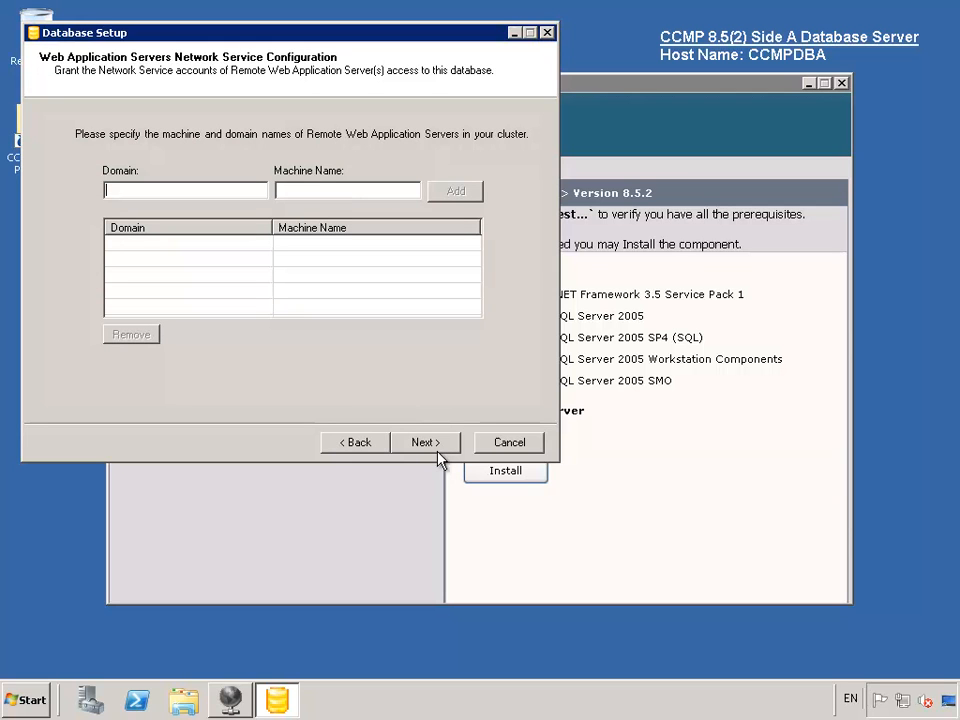
# - Grant access to web server CCMPWEBA in domain EXONYTEST
pyautogui.write('EXONYTEST')
pyautogui.press('Tab')
pyautogui.write('CCMPWEBA')
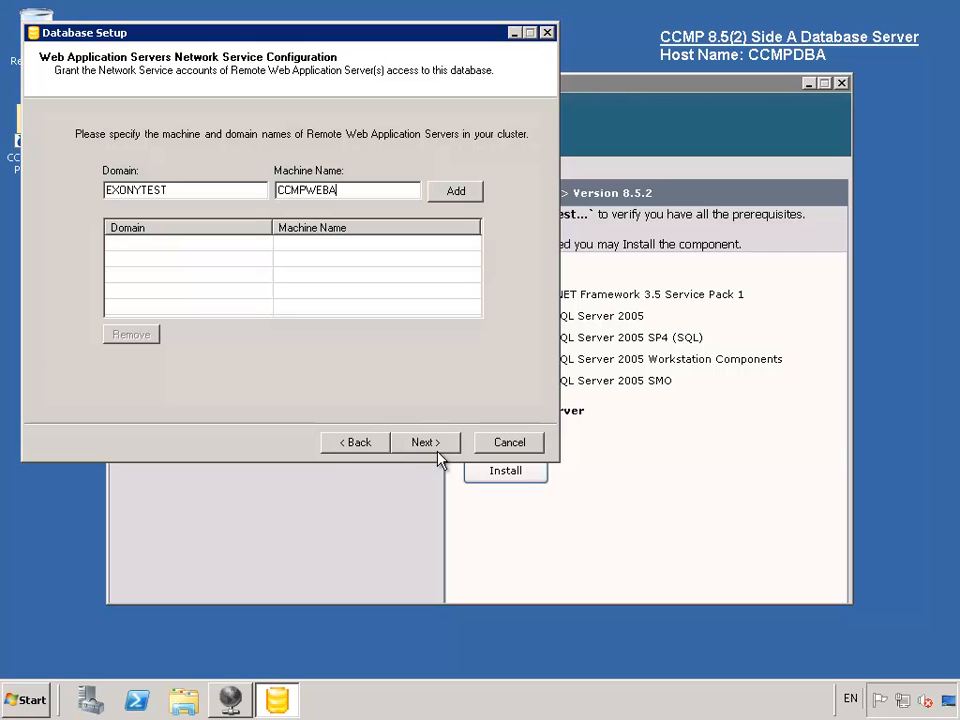
pyautogui.click(455, 191)
# - Grant access to web server CCMPWEBB in domain EXONYTEST and continue to the ready-to-install page
pyautogui.click(152, 190)
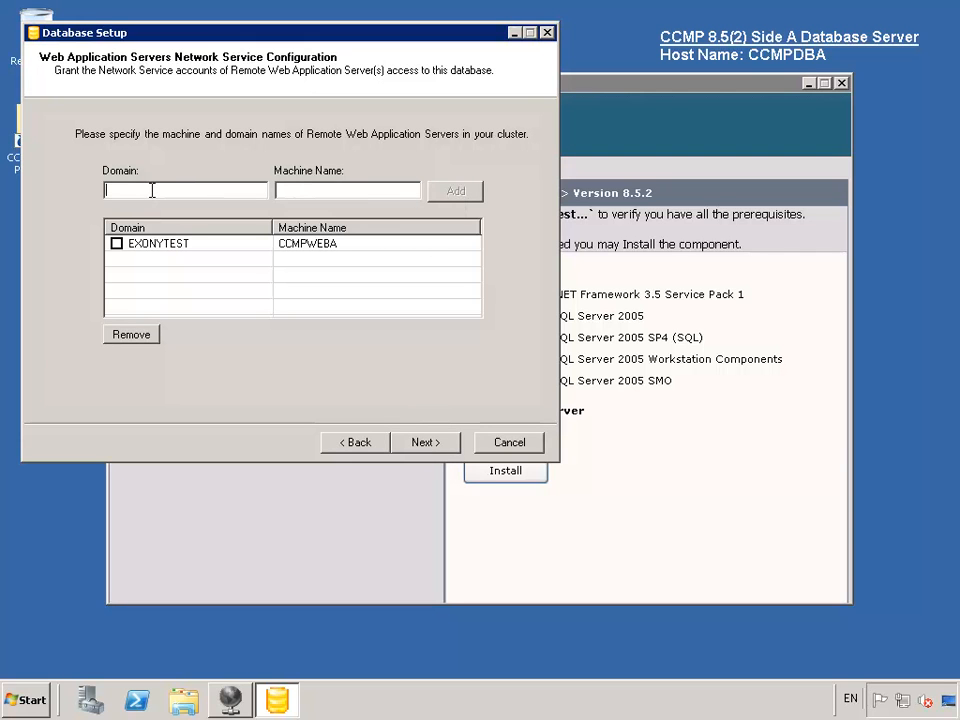
pyautogui.write('EXONYTEST')
pyautogui.press('Tab')
pyautogui.write('CCMPWEBB')
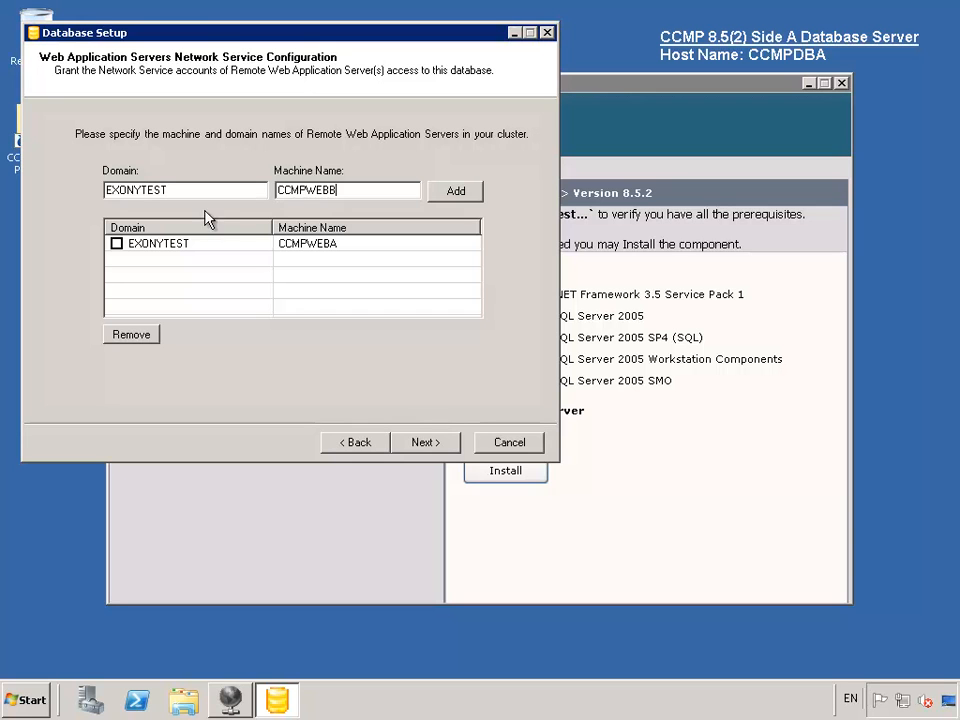
pyautogui.click(457, 197)
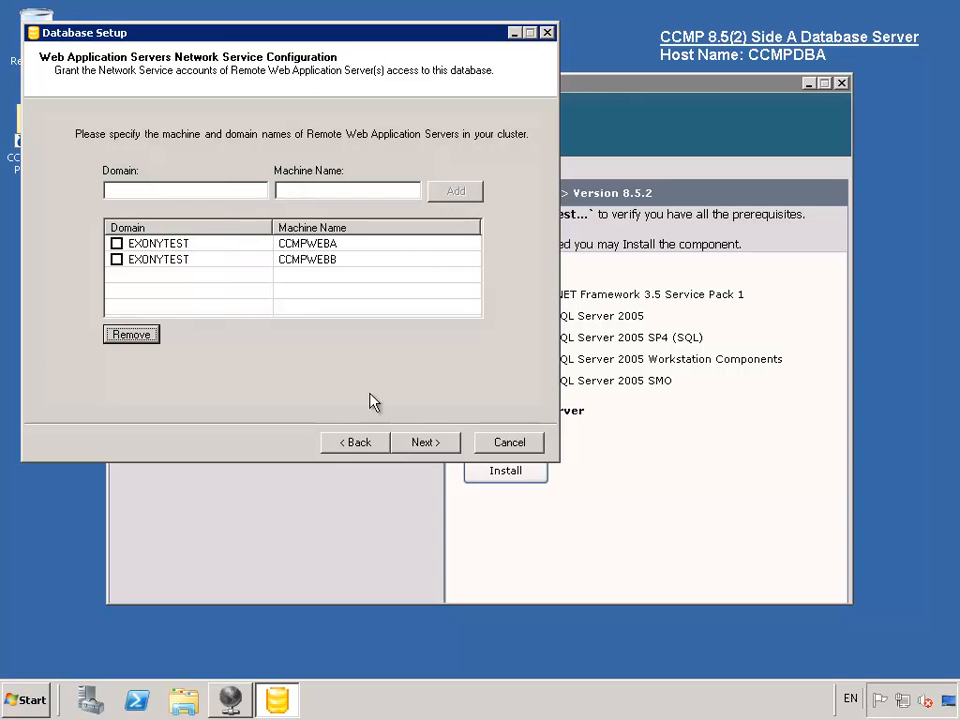
pyautogui.click(418, 448)
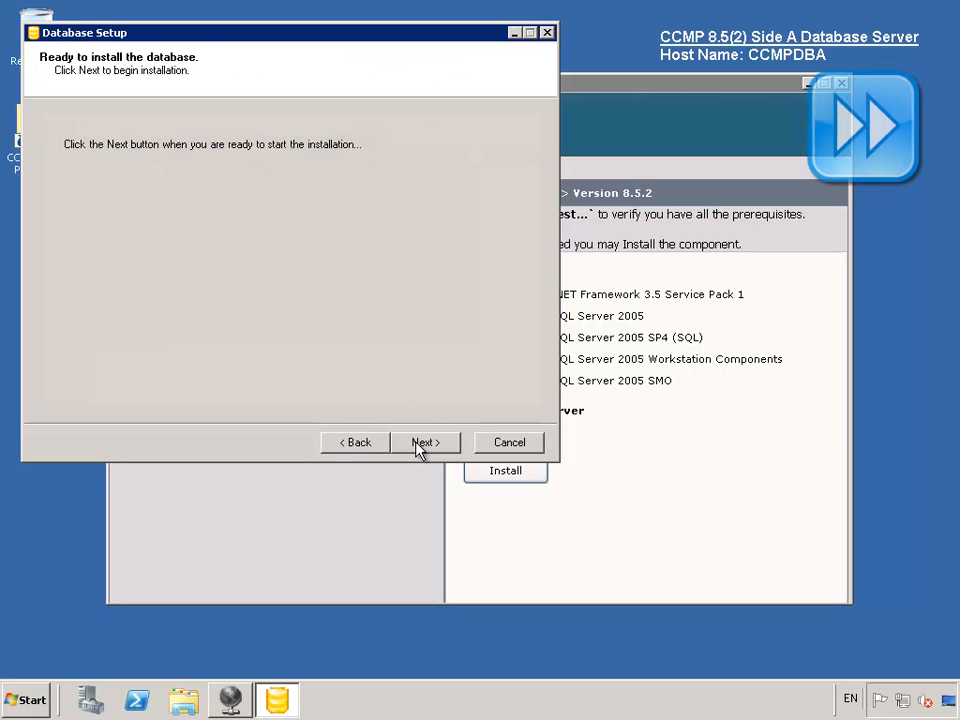
# - Install and configure the Portal database, then close the completed Database Installer Wizard
pyautogui.click(418, 448)
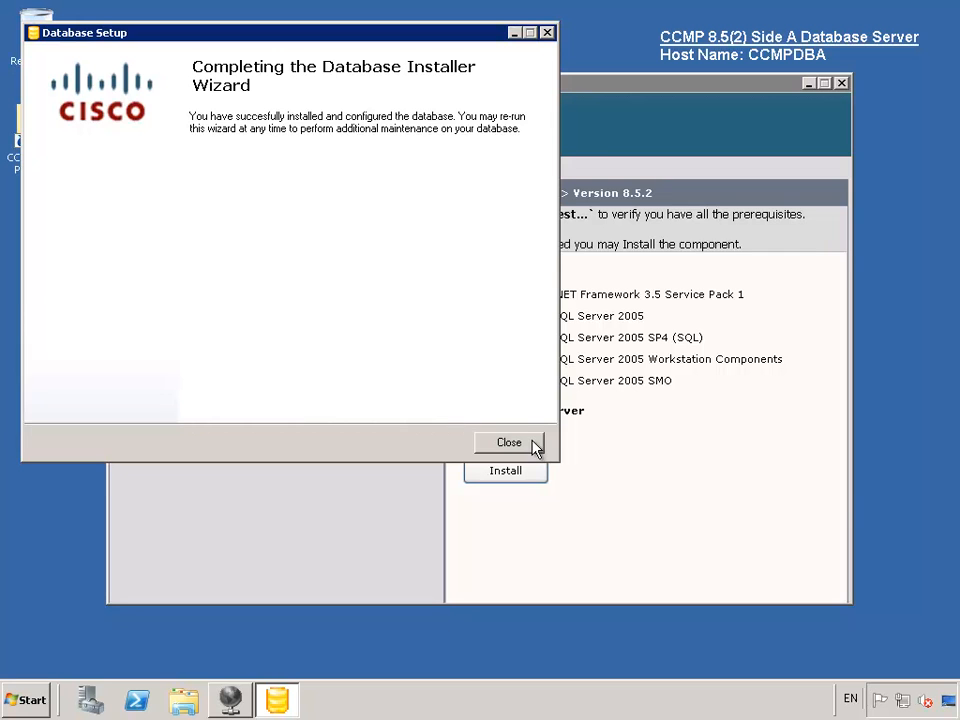
pyautogui.click(535, 447)
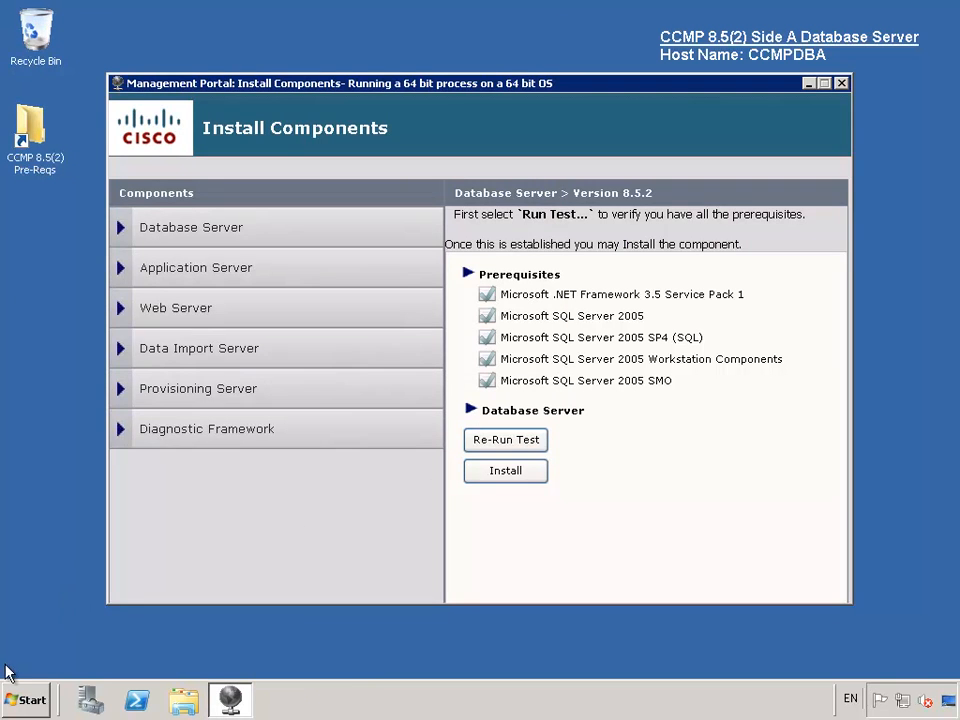
# - Launch SQL Server Management Studio 2005, connect to the CCMPDBA server, and maximize the window
pyautogui.click(24, 704)
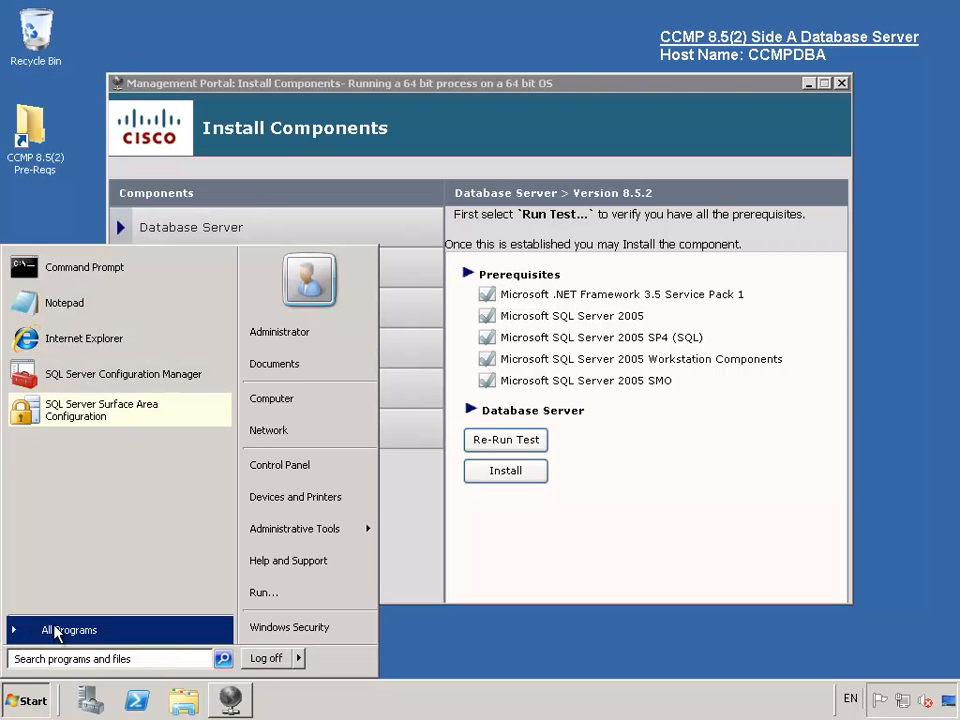
pyautogui.click(57, 633)
pyautogui.click(104, 373)
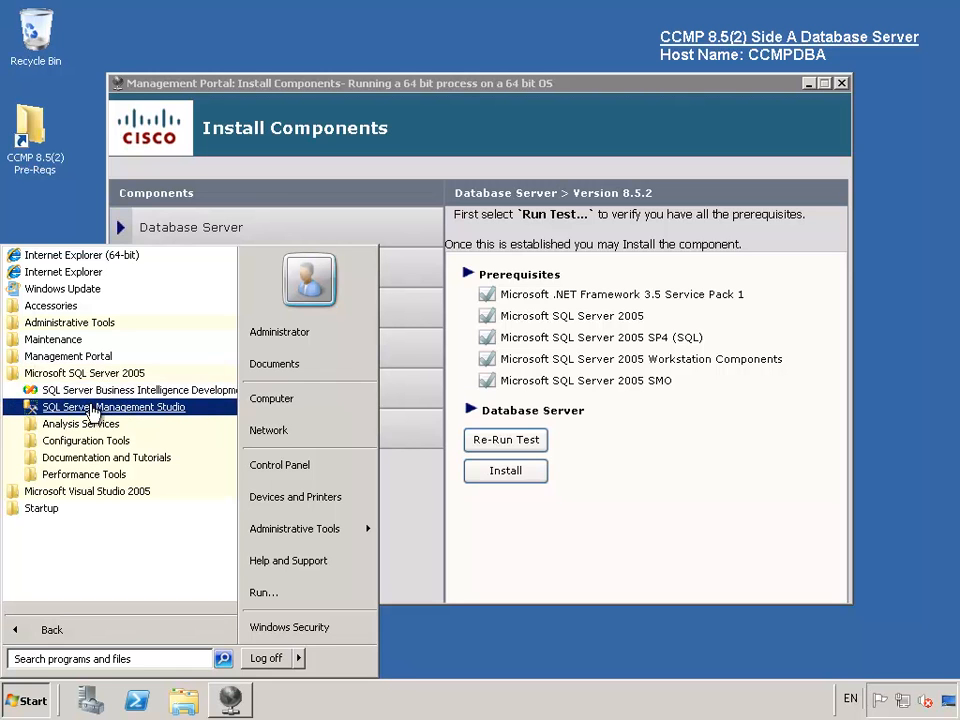
pyautogui.click(98, 408)
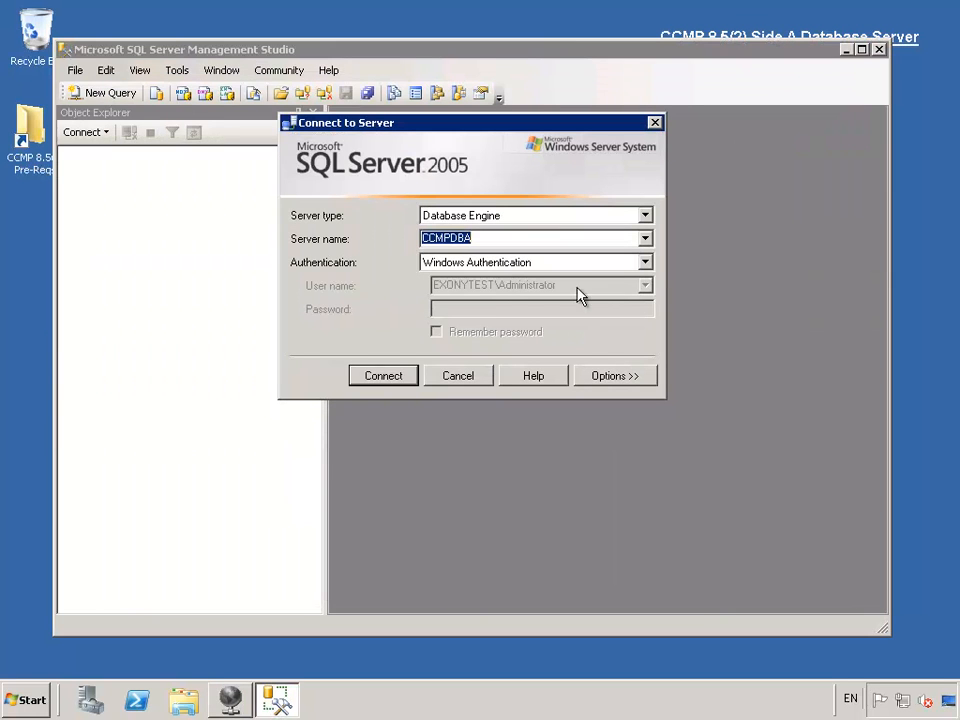
pyautogui.click(392, 377)
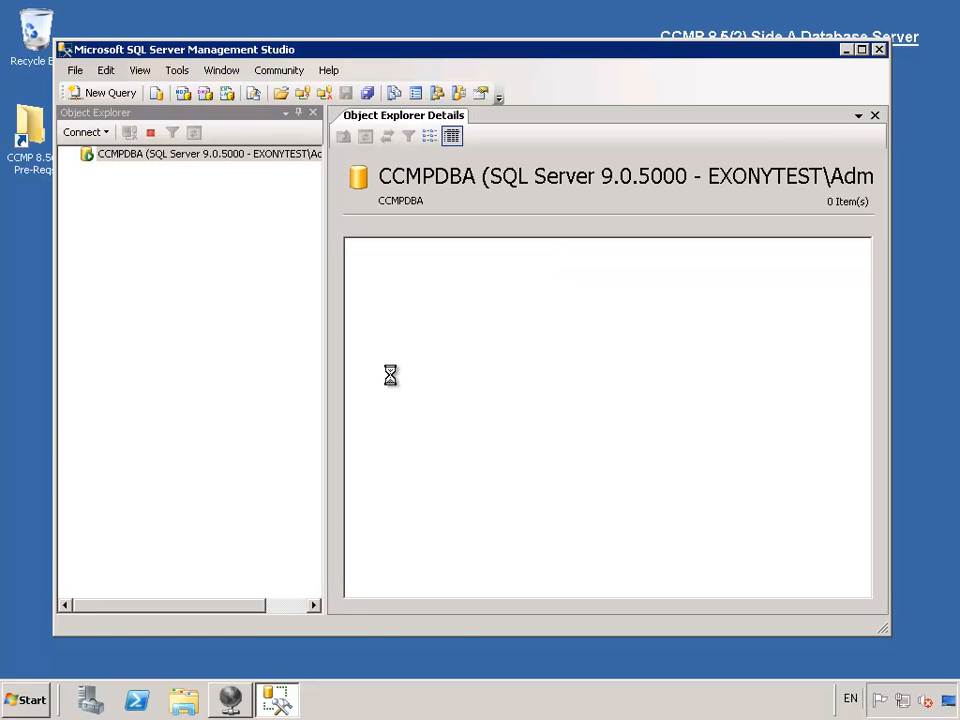
pyautogui.click(860, 49)
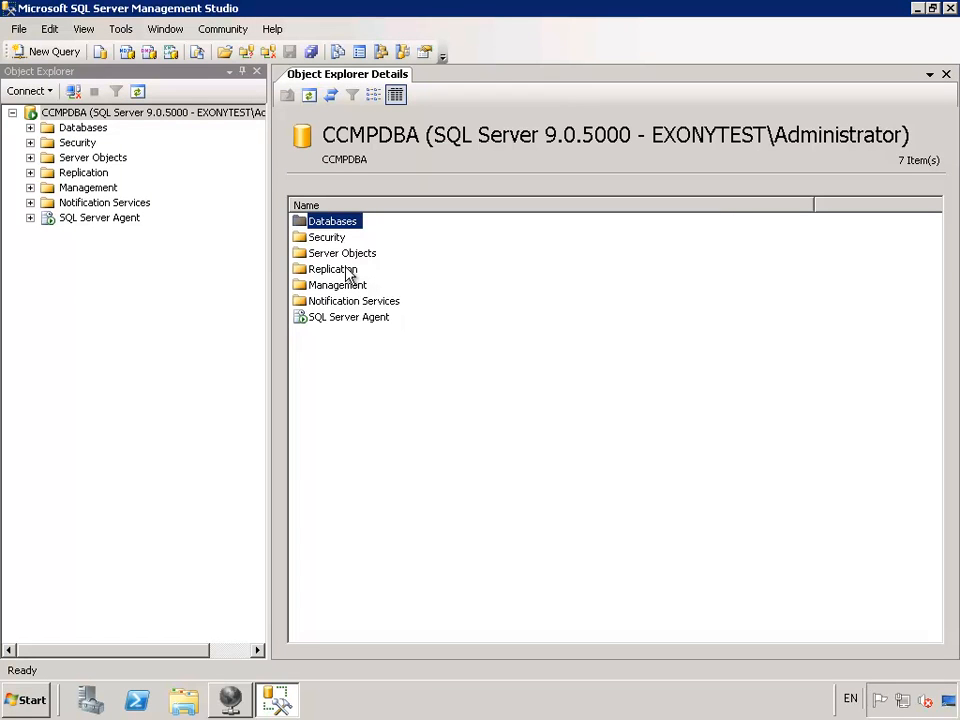
# - Expand Security on CCMPDBA and choose New Login from the Logins folder's context menu
pyautogui.click(30, 143)
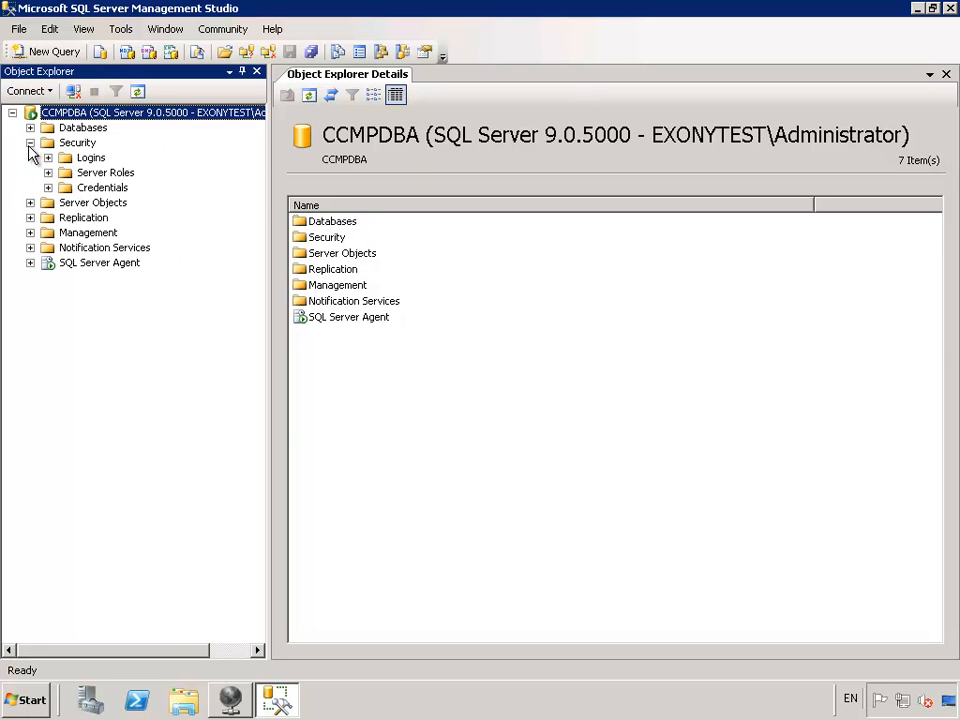
pyautogui.click(88, 160)
pyautogui.rightClick(106, 160)
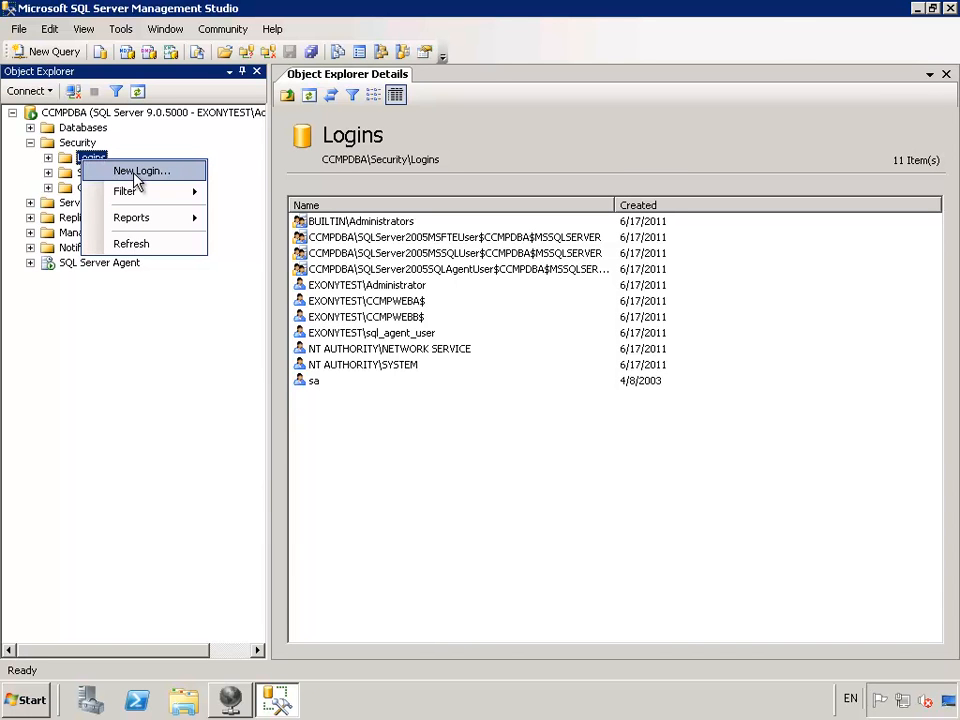
pyautogui.click(137, 172)
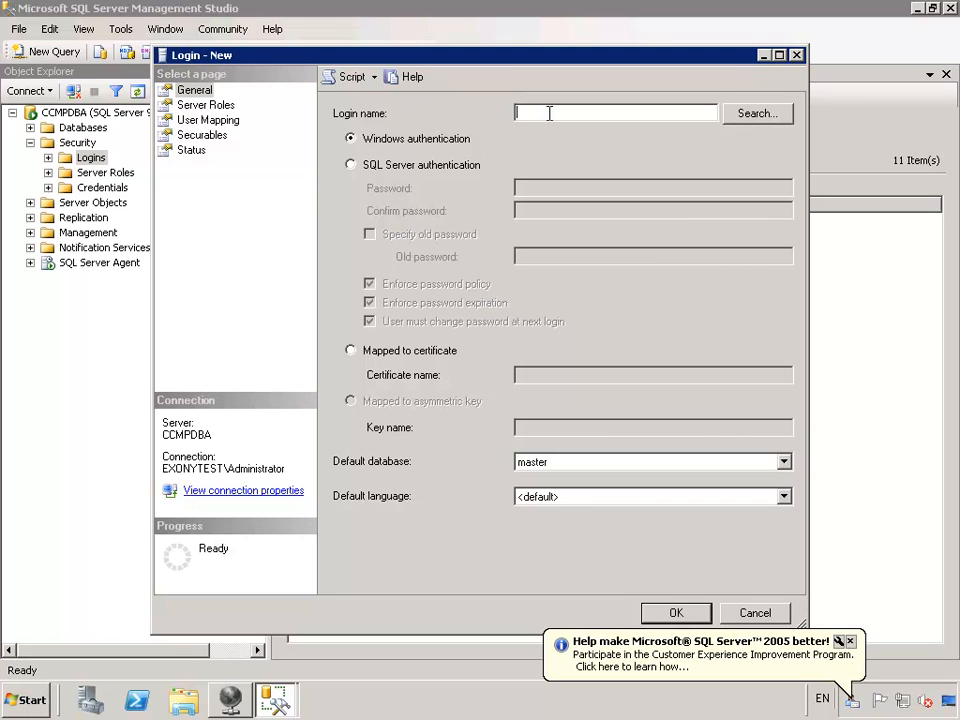
# - Create the portal user's Windows login mapped to Portal with portalapp_role, portalreporting_role and portals_role, then close Management Studio
pyautogui.write('EX')
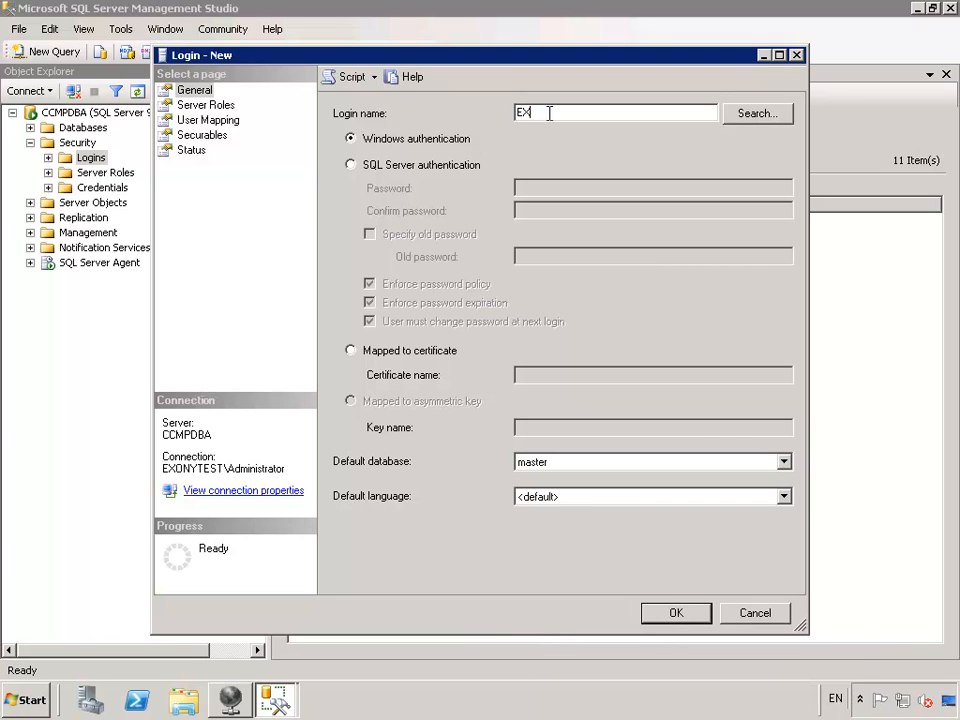
pyautogui.write('ONYTEST\\portal_user')
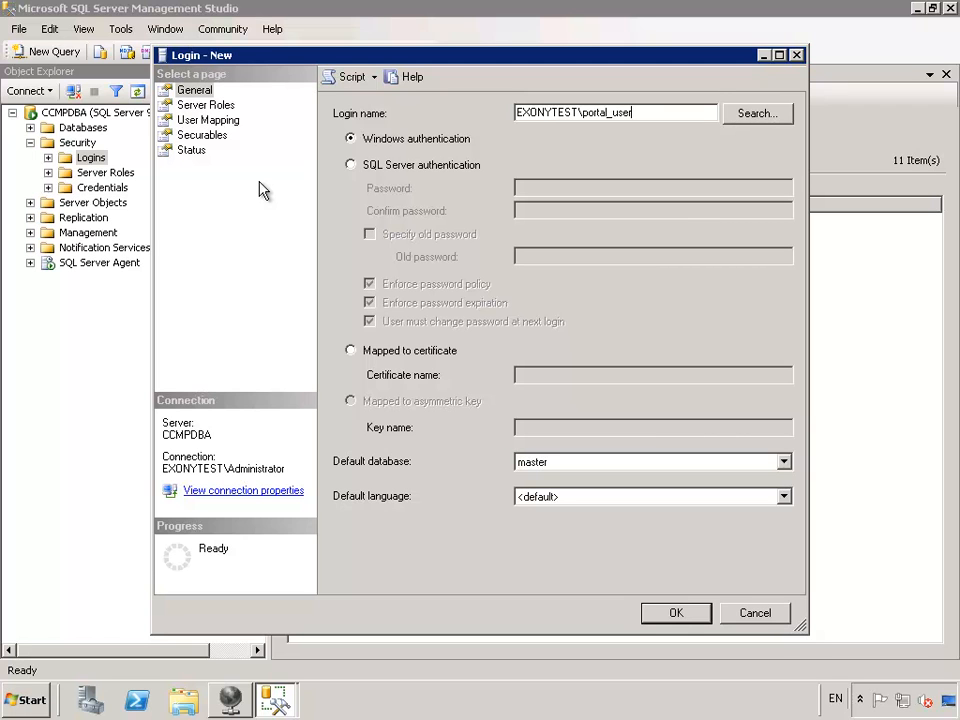
pyautogui.click(226, 121)
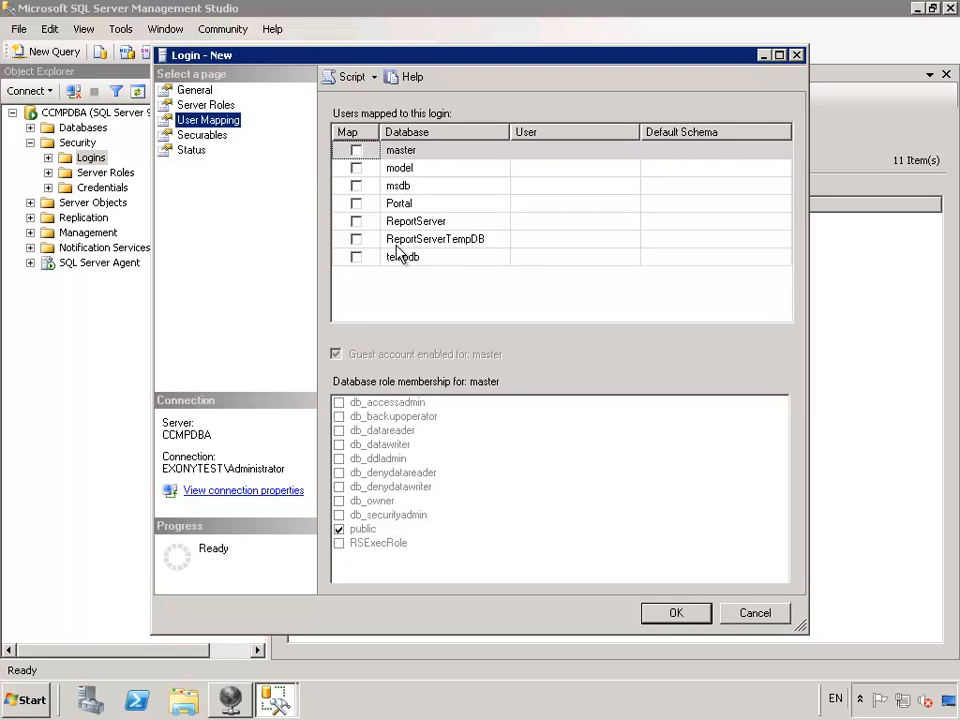
pyautogui.click(356, 204)
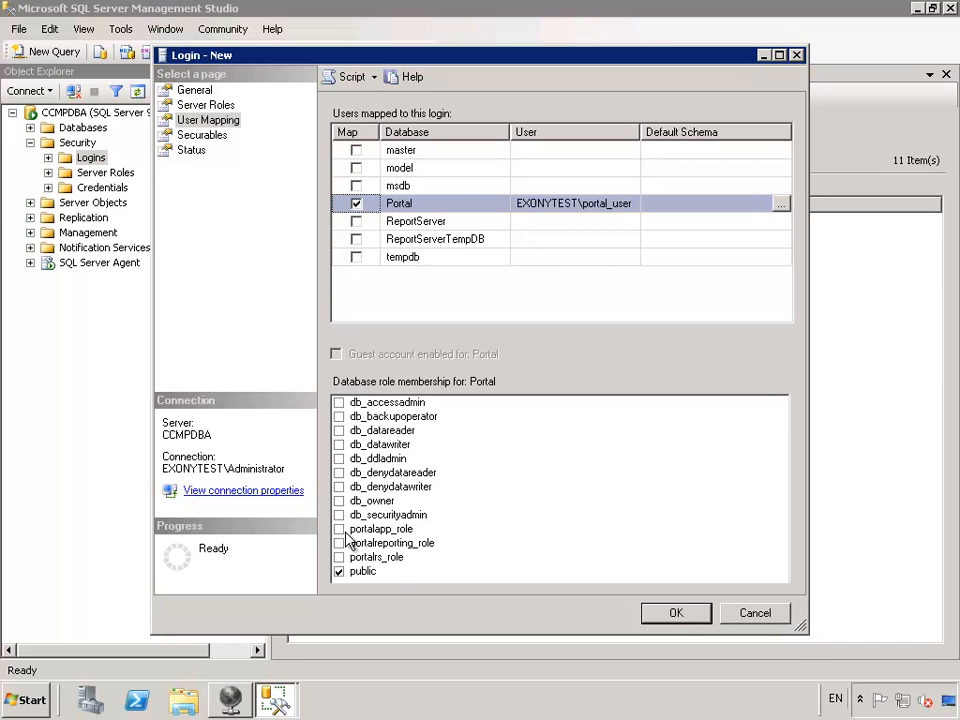
pyautogui.click(339, 530)
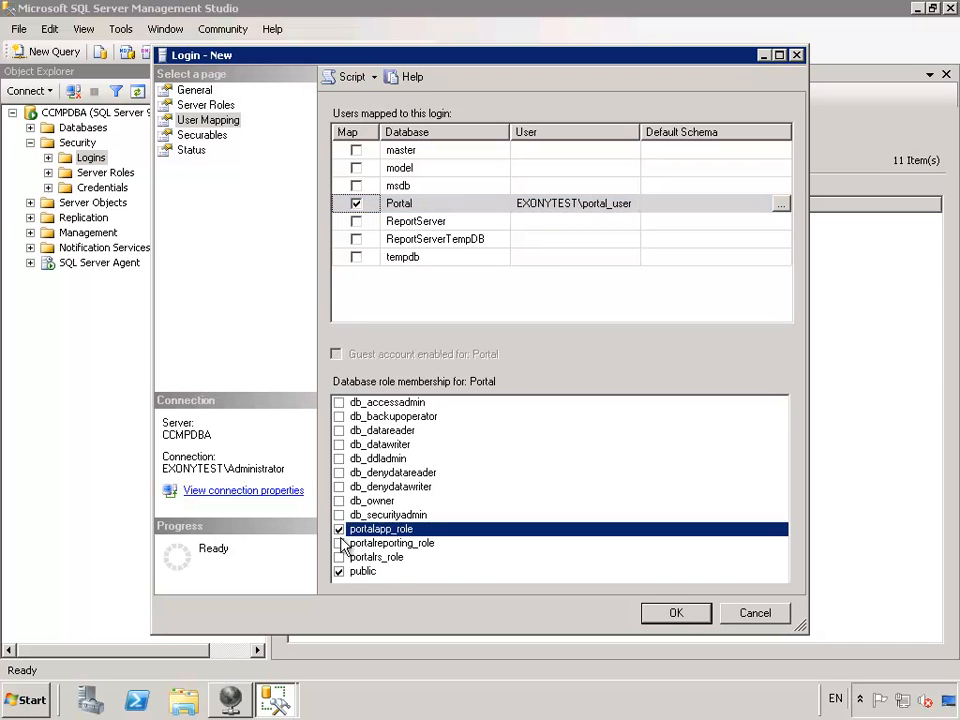
pyautogui.click(340, 544)
pyautogui.click(339, 557)
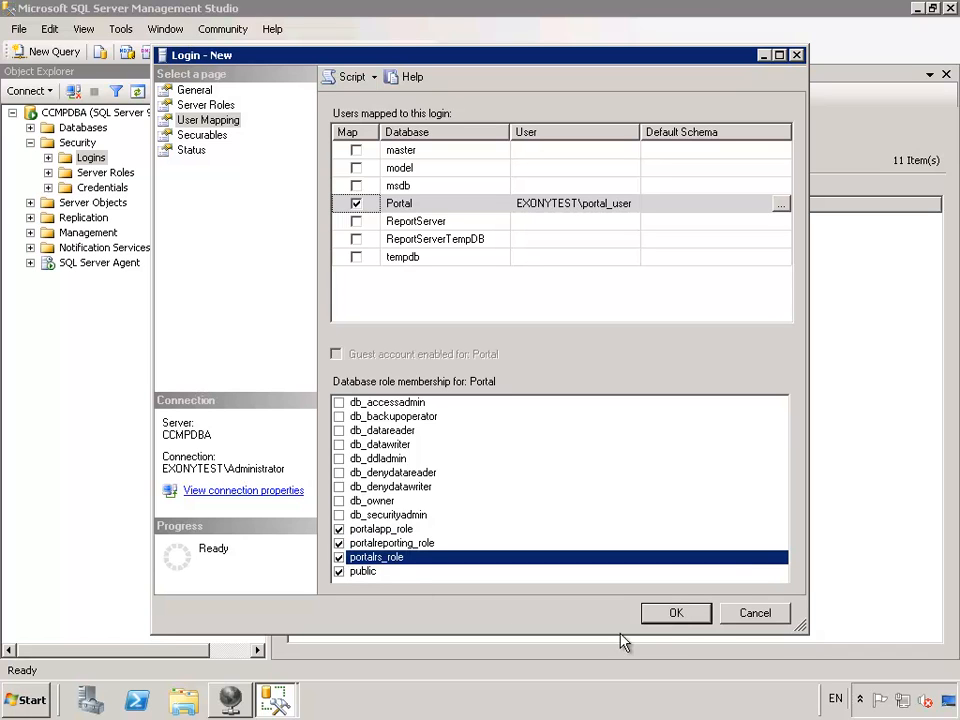
pyautogui.click(674, 614)
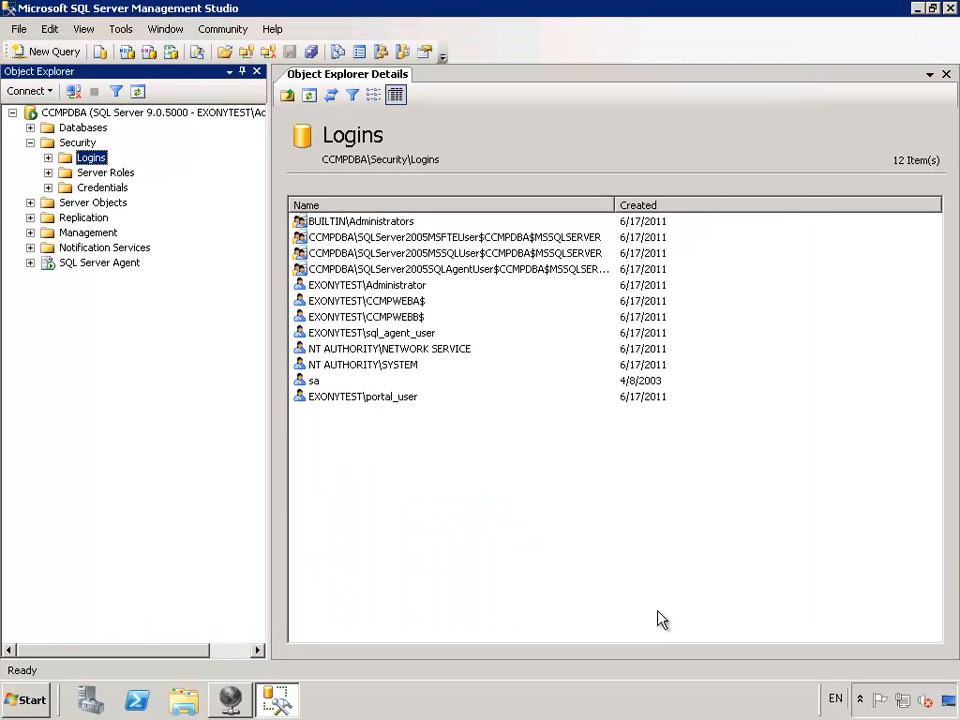
pyautogui.click(950, 10)
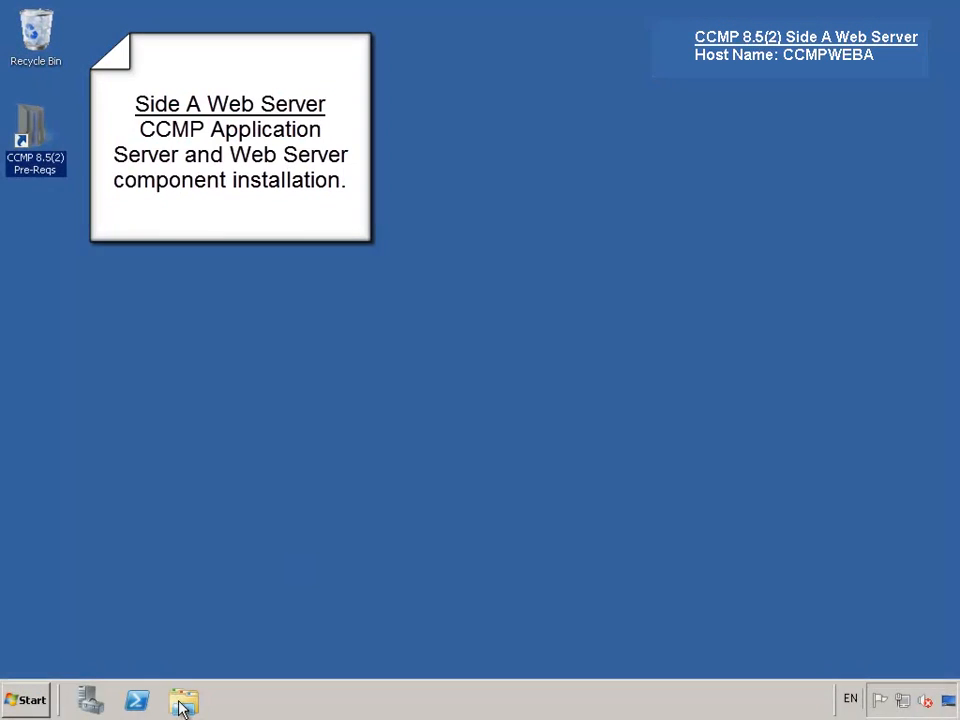
# - Run the installer from DVD Drive (D:) on CCMPWEBA and show the Application Server component
pyautogui.click(182, 700)
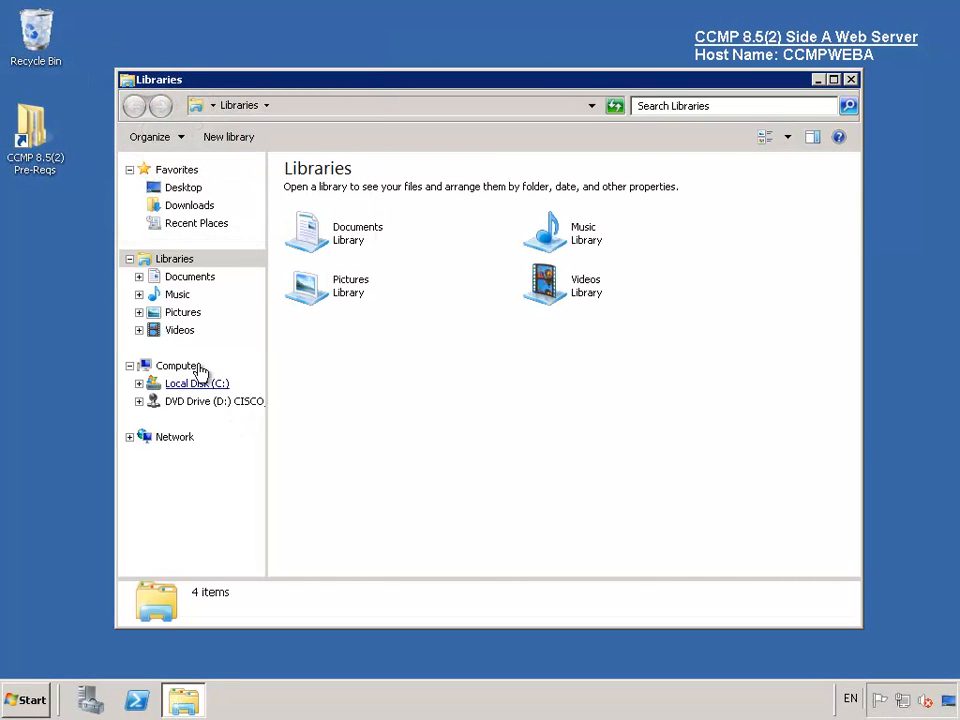
pyautogui.click(250, 366)
pyautogui.doubleClick(588, 285)
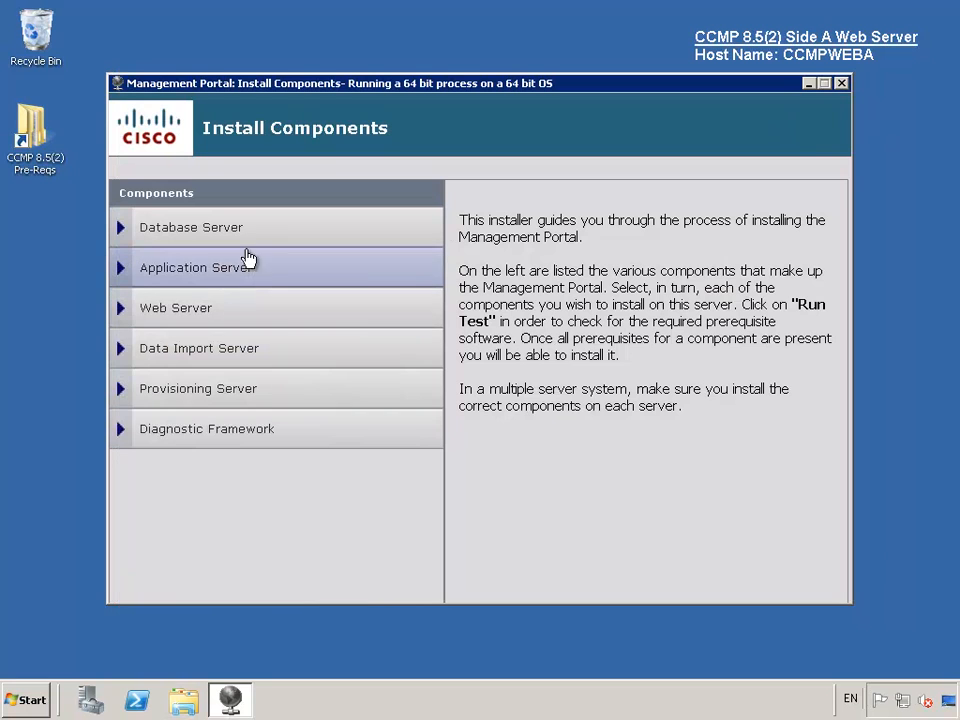
pyautogui.click(222, 278)
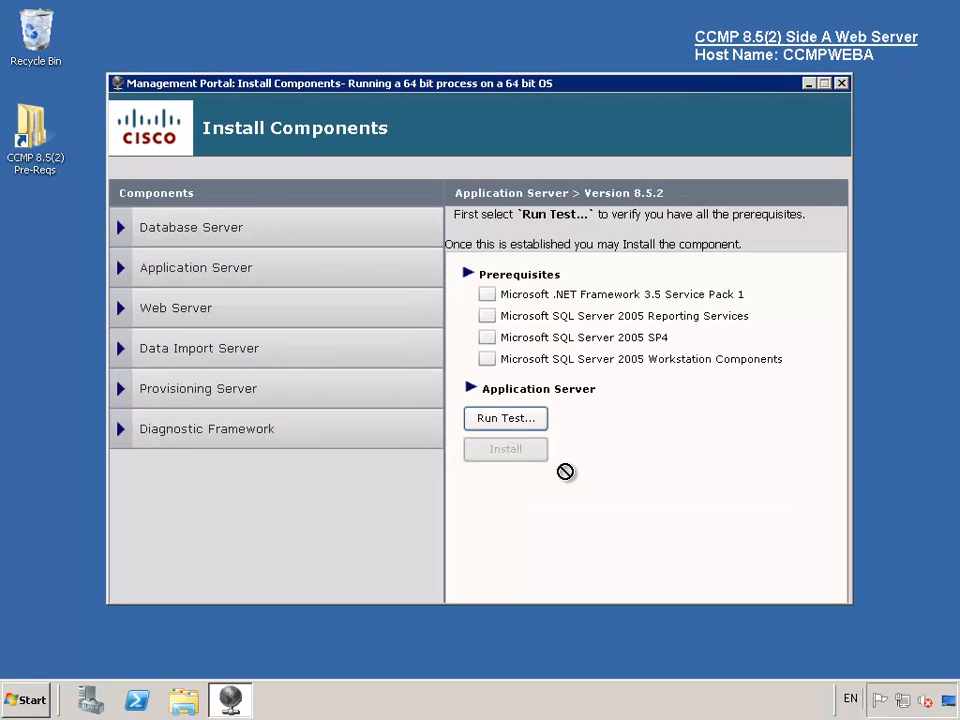
# - Pass all four Application Server prerequisite checks and launch the Management Portal: Application Server wizard
pyautogui.click(529, 420)
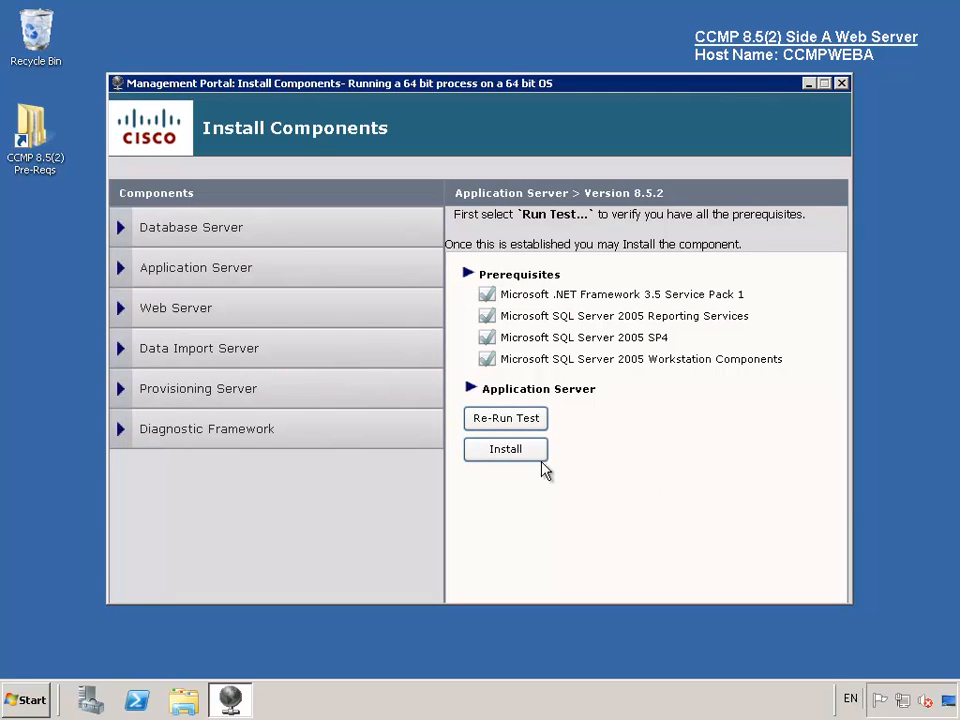
pyautogui.click(527, 452)
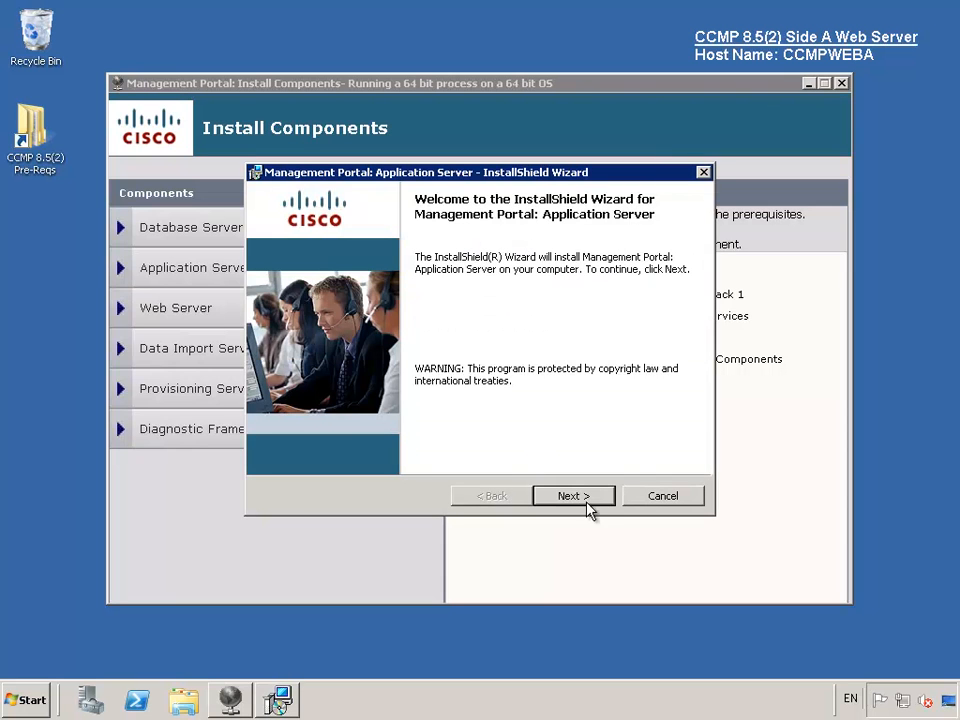
# - Accept the licence, keep the default install folder, and enter and confirm the encryption passphrase
pyautogui.click(589, 503)
pyautogui.click(404, 430)
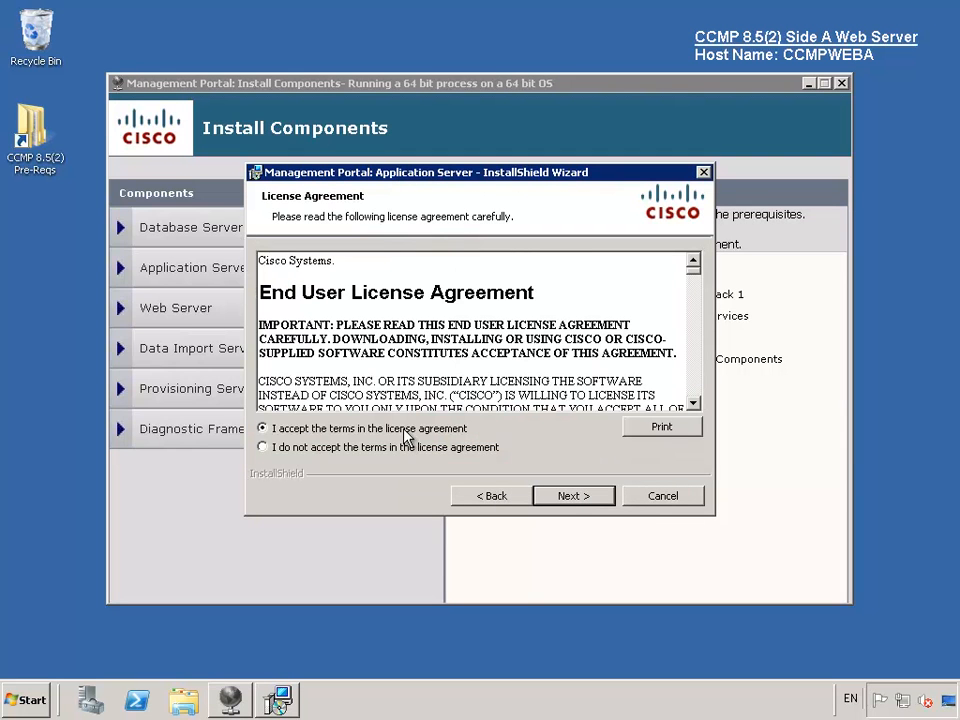
pyautogui.click(573, 497)
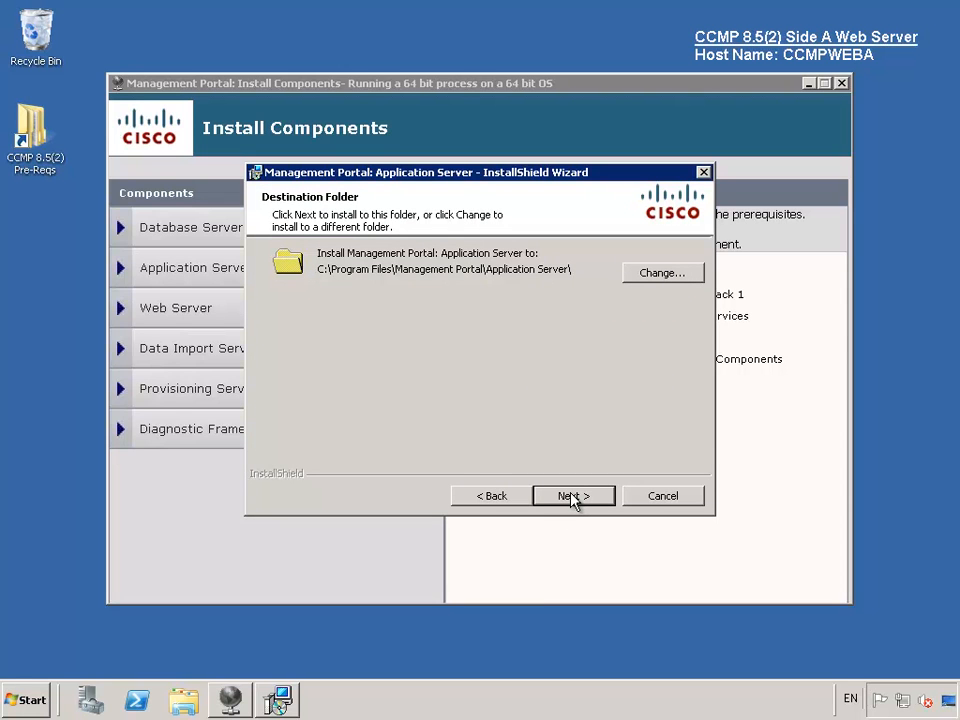
pyautogui.click(573, 496)
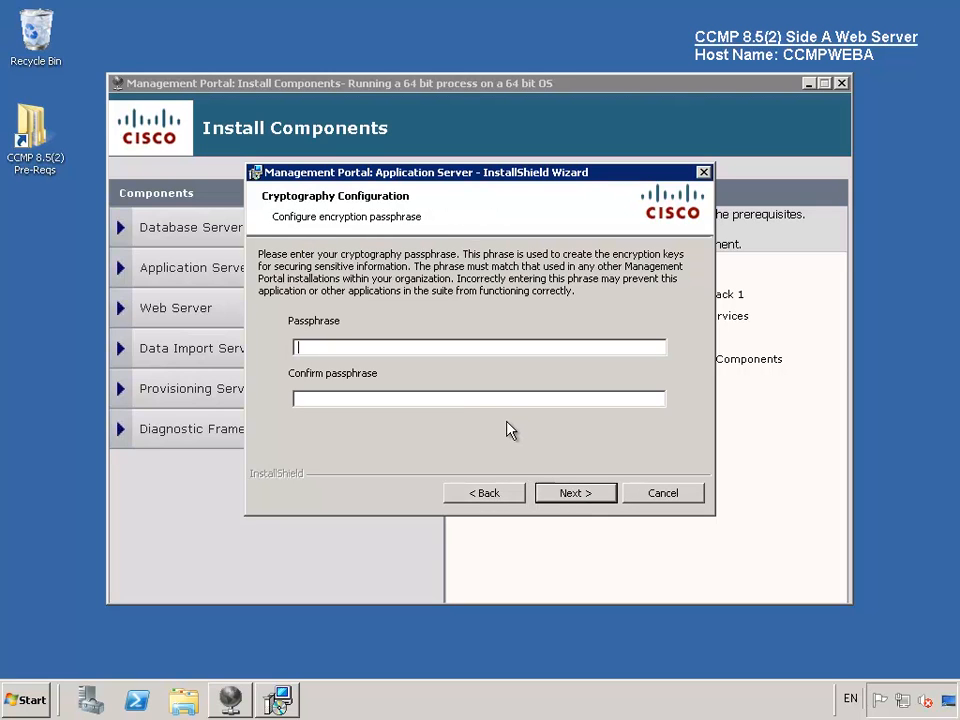
pyautogui.write('••••••••')
pyautogui.press('Tab')
pyautogui.write('••••••••')
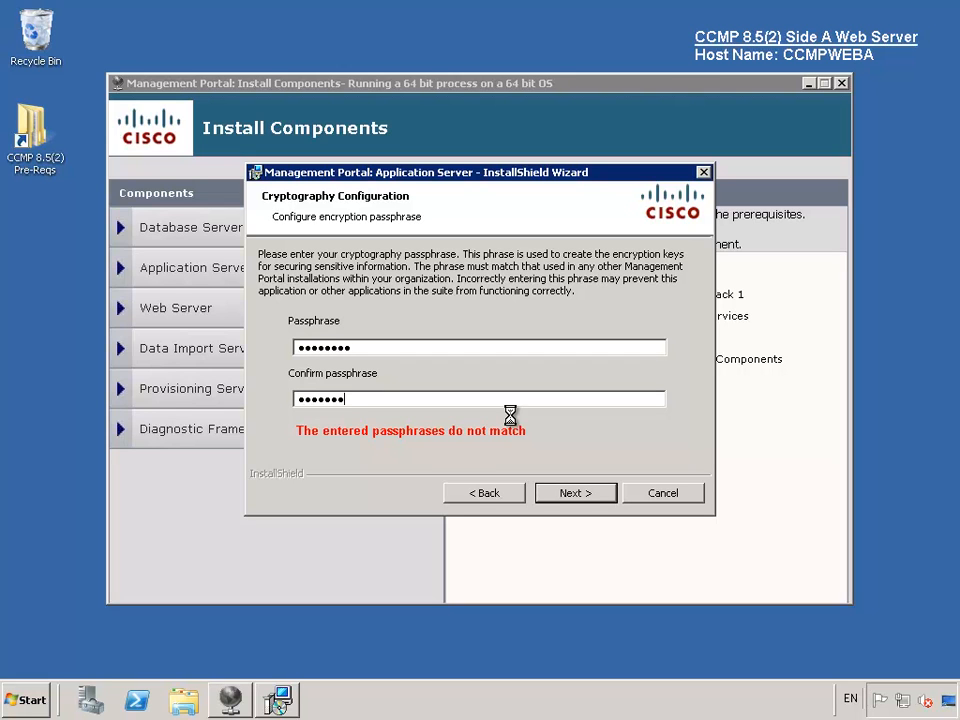
pyautogui.click(551, 502)
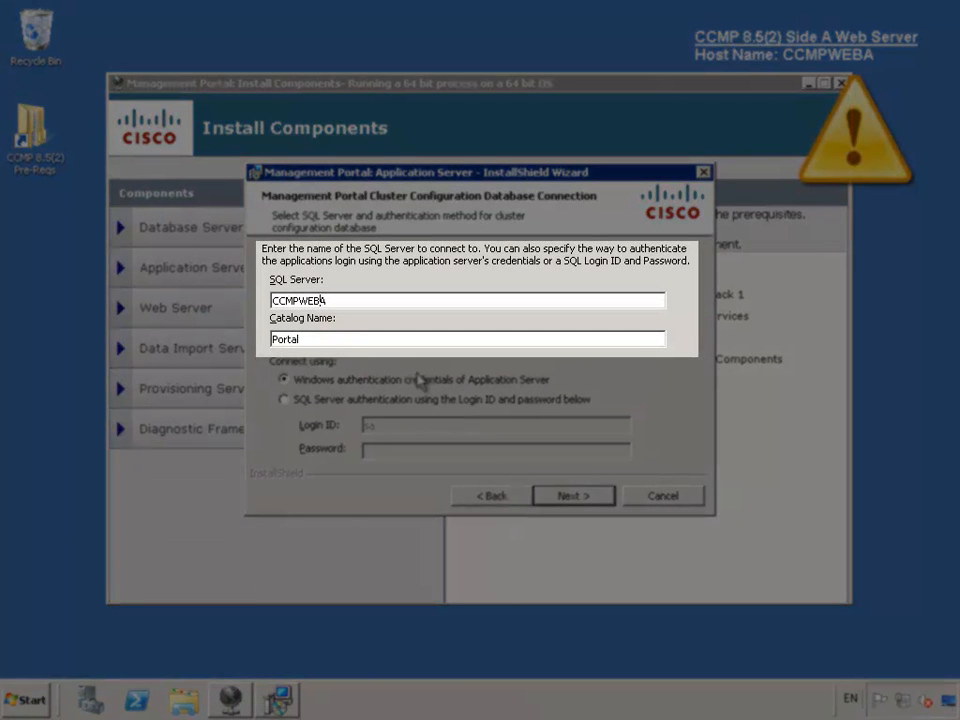
# - Change the SQL Server to CCMPDBA for the Portal catalog, then install and finish
pyautogui.press('BackSpace')
pyautogui.press('BackSpace')
pyautogui.press('BackSpace')
pyautogui.write('DB')
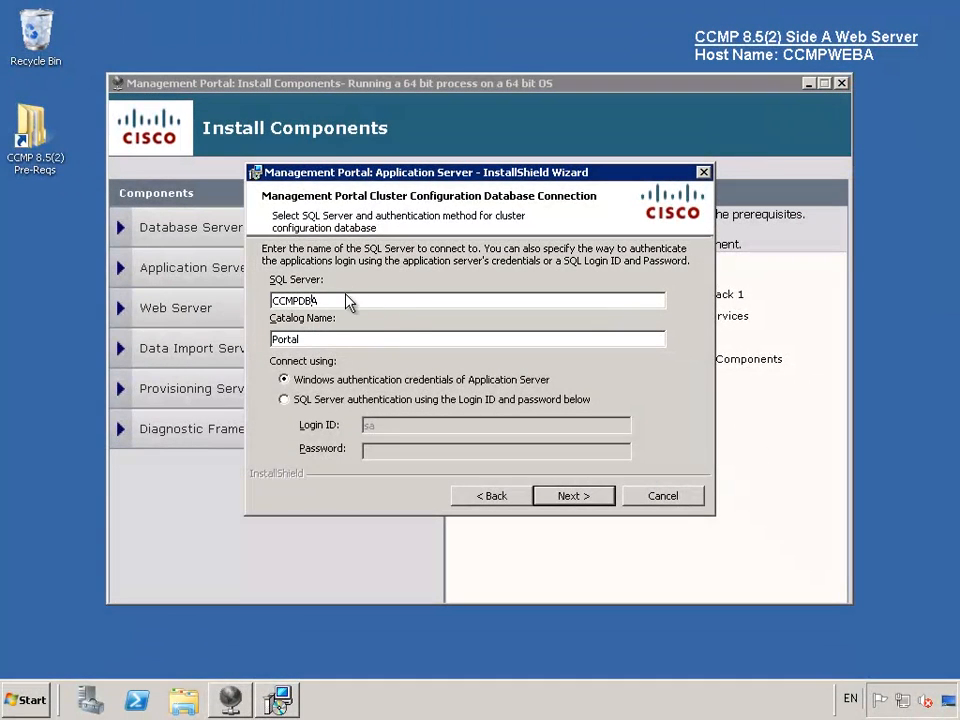
pyautogui.click(345, 300)
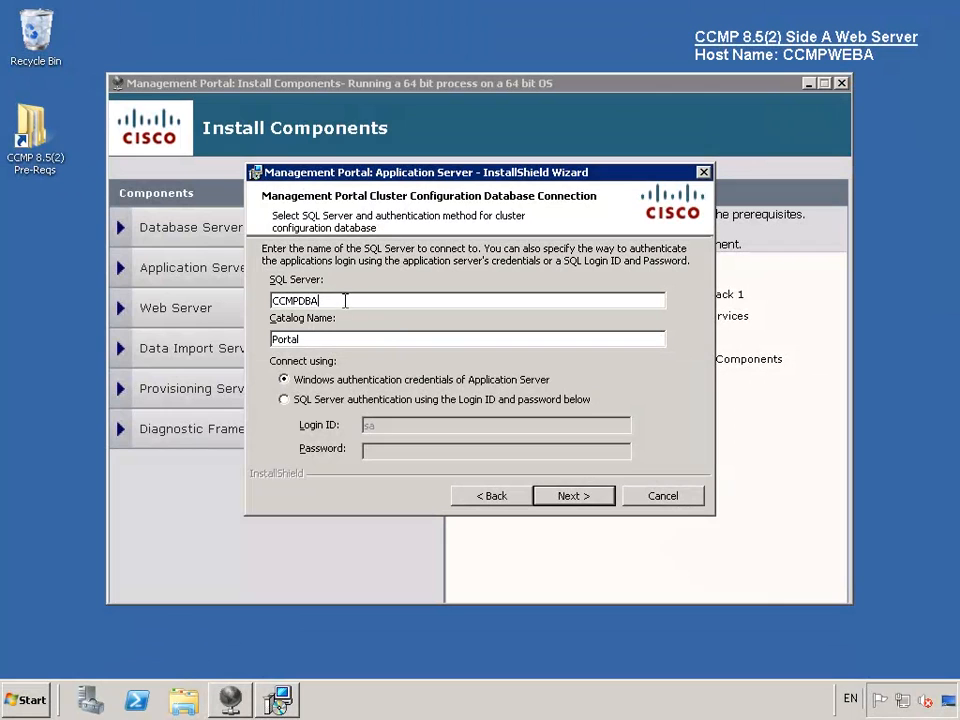
pyautogui.click(566, 495)
pyautogui.click(567, 497)
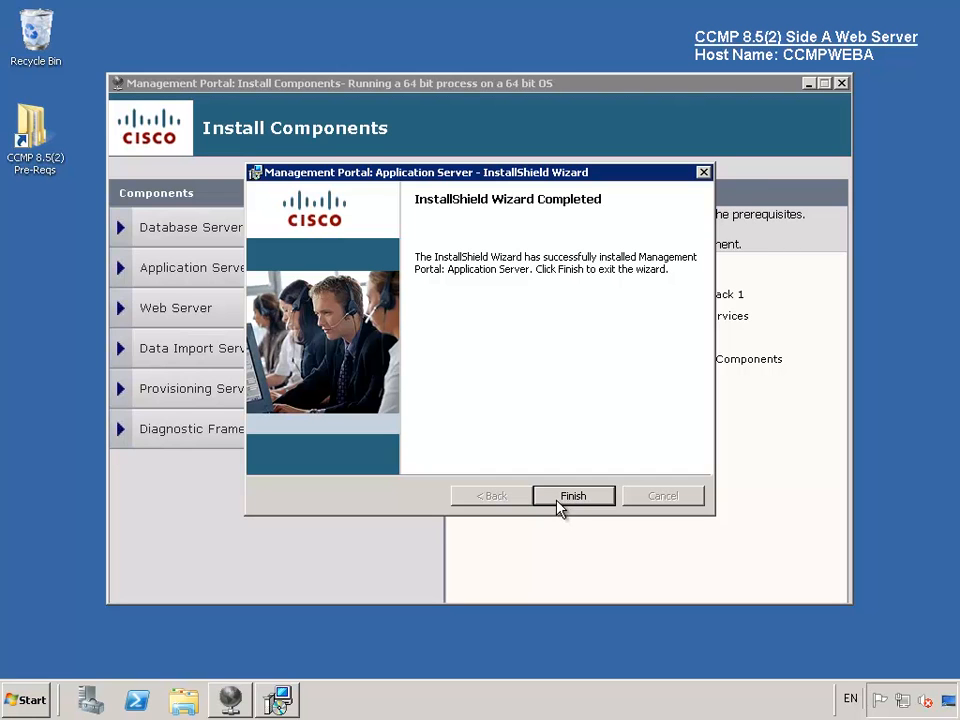
pyautogui.click(572, 496)
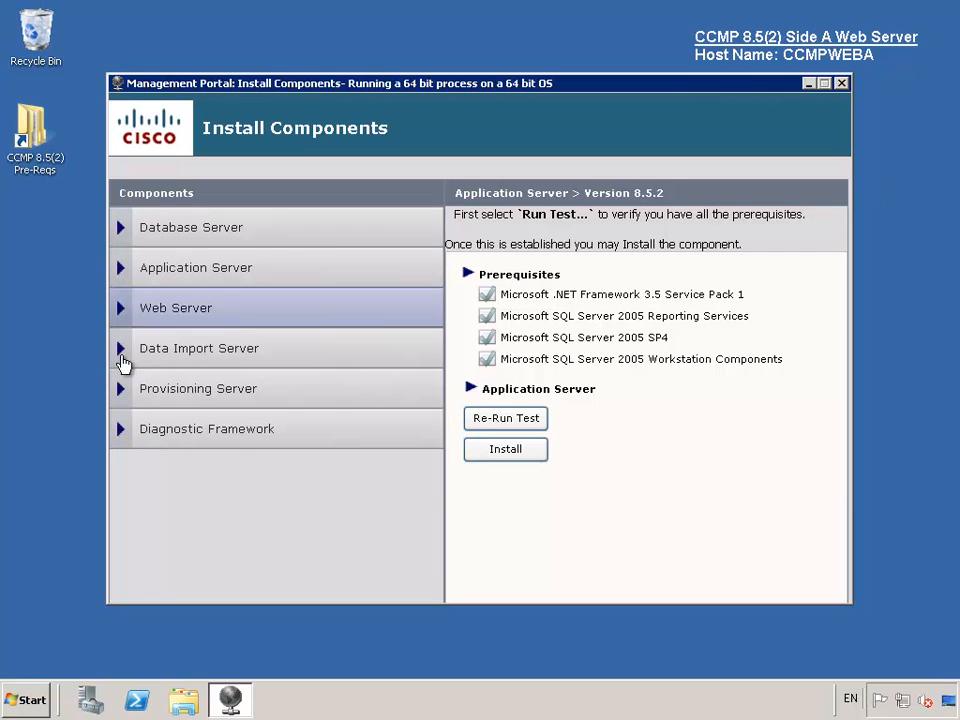
# - Pass the Web Server prerequisite test and install Management Portal: Web Application into the default folder
pyautogui.click(166, 320)
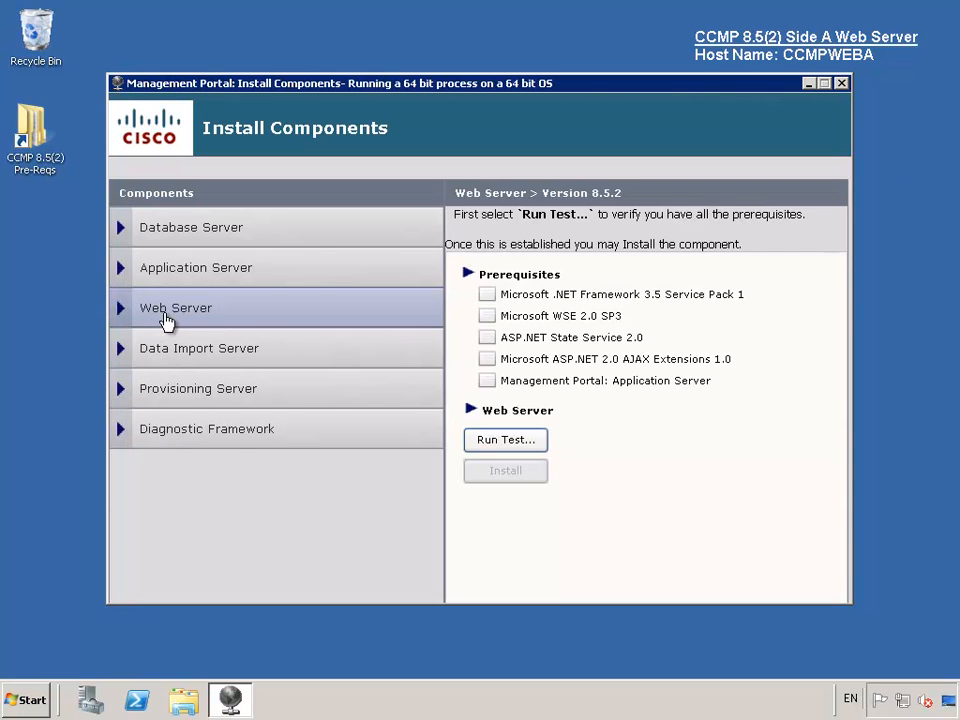
pyautogui.click(527, 446)
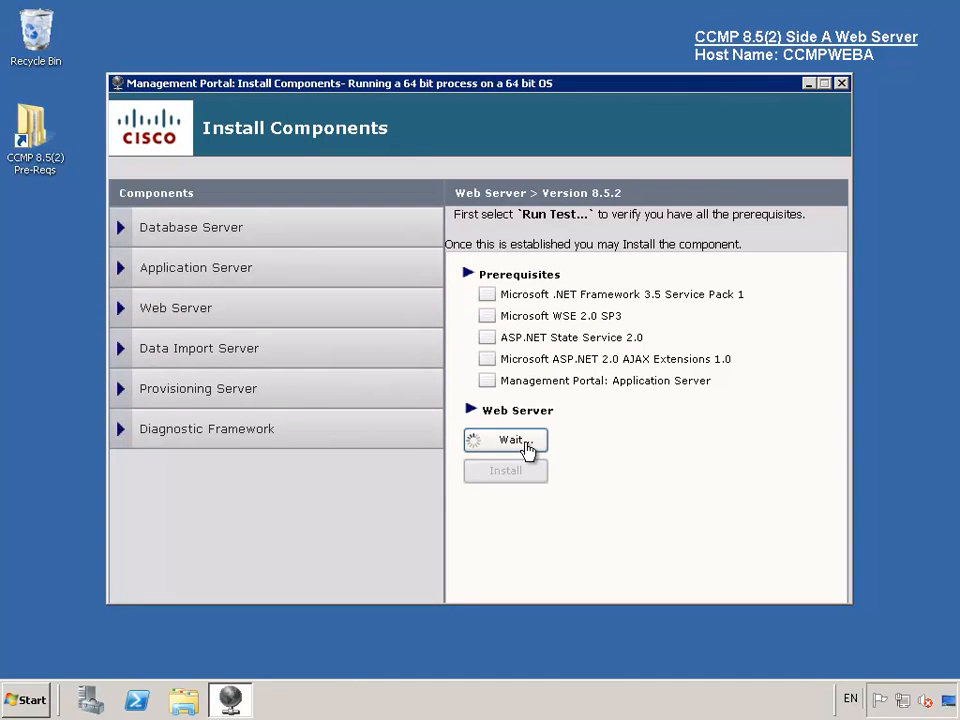
pyautogui.click(514, 478)
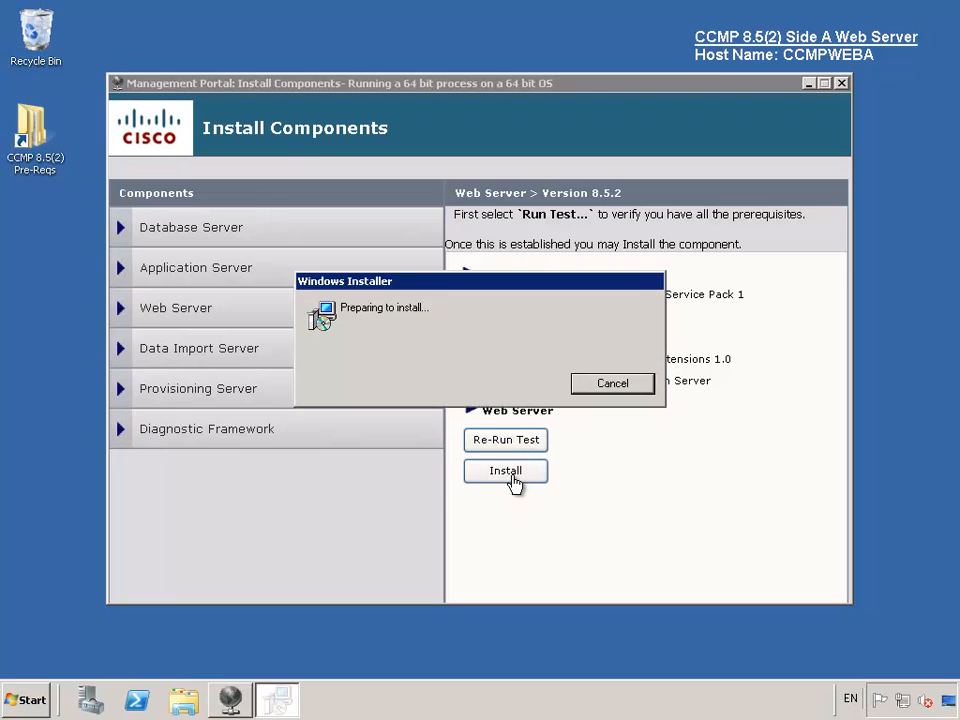
pyautogui.click(569, 496)
pyautogui.click(390, 430)
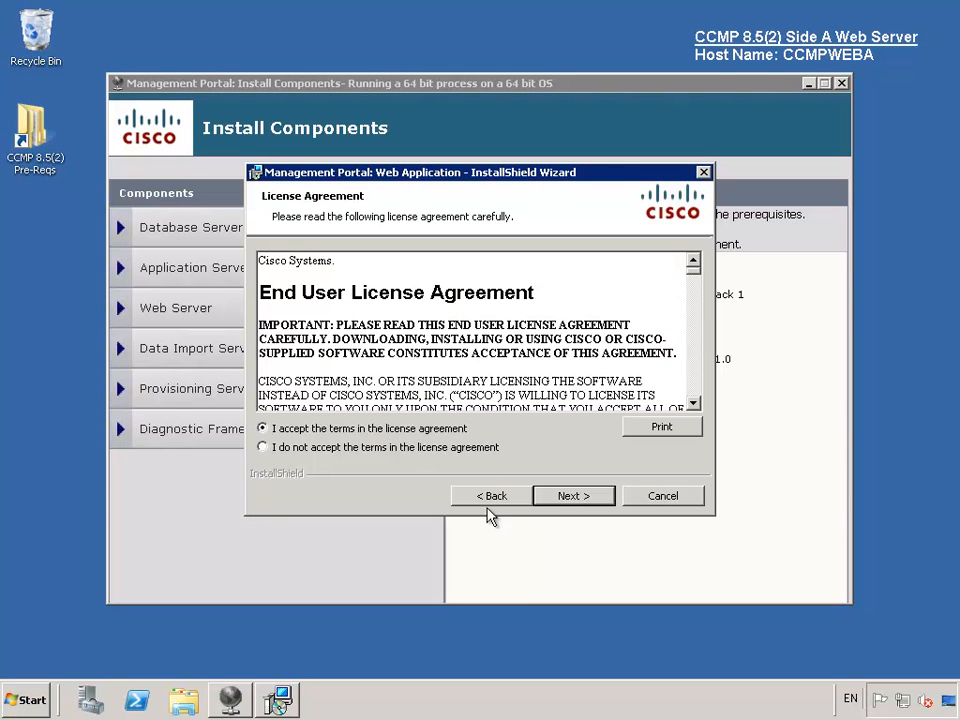
pyautogui.click(561, 497)
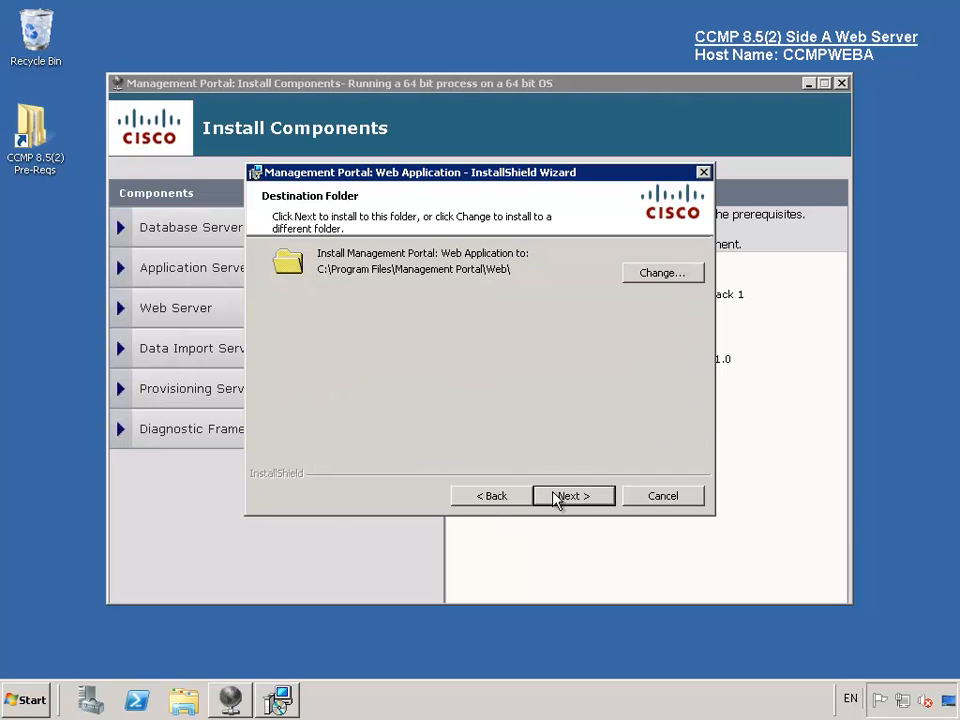
pyautogui.click(556, 495)
pyautogui.click(556, 495)
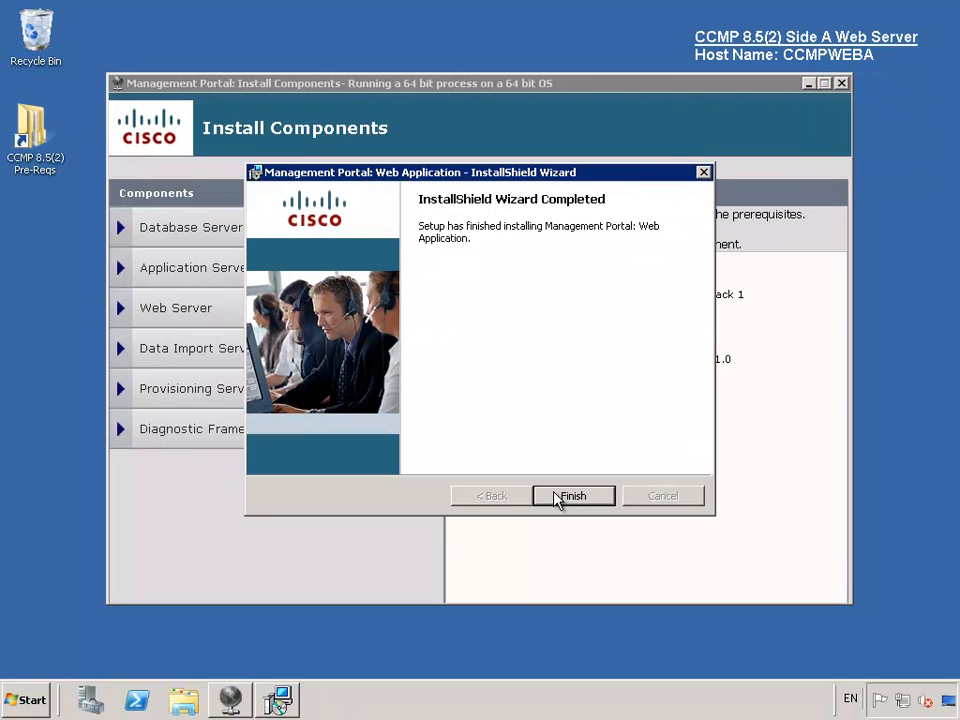
pyautogui.click(570, 496)
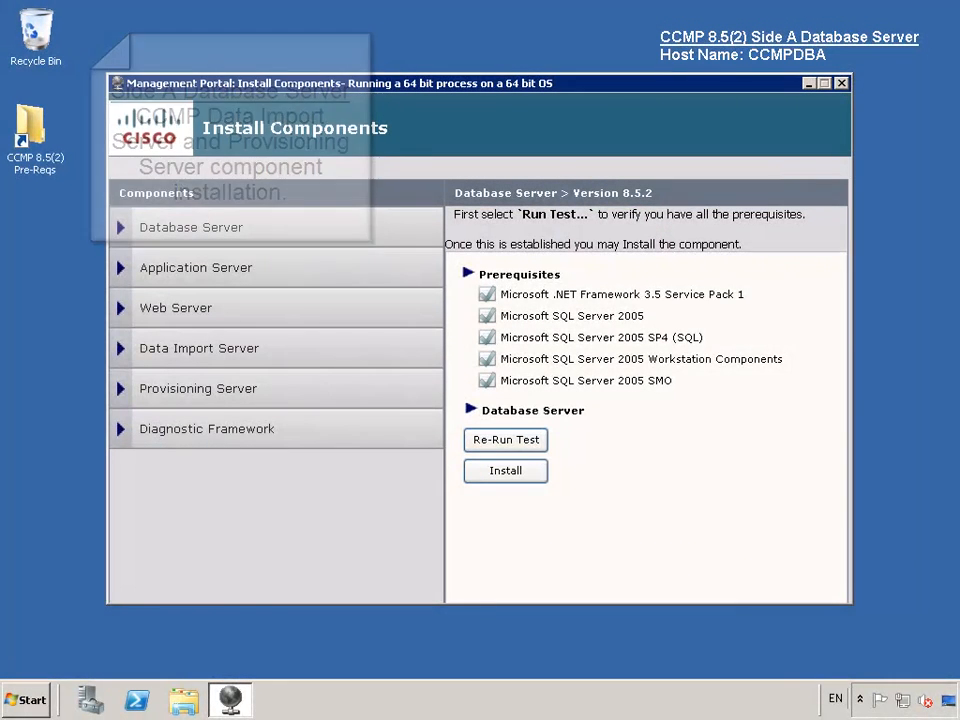
# - Pass the Data Import Server prerequisites, accept the licence and set the encryption passphrase
pyautogui.click(216, 350)
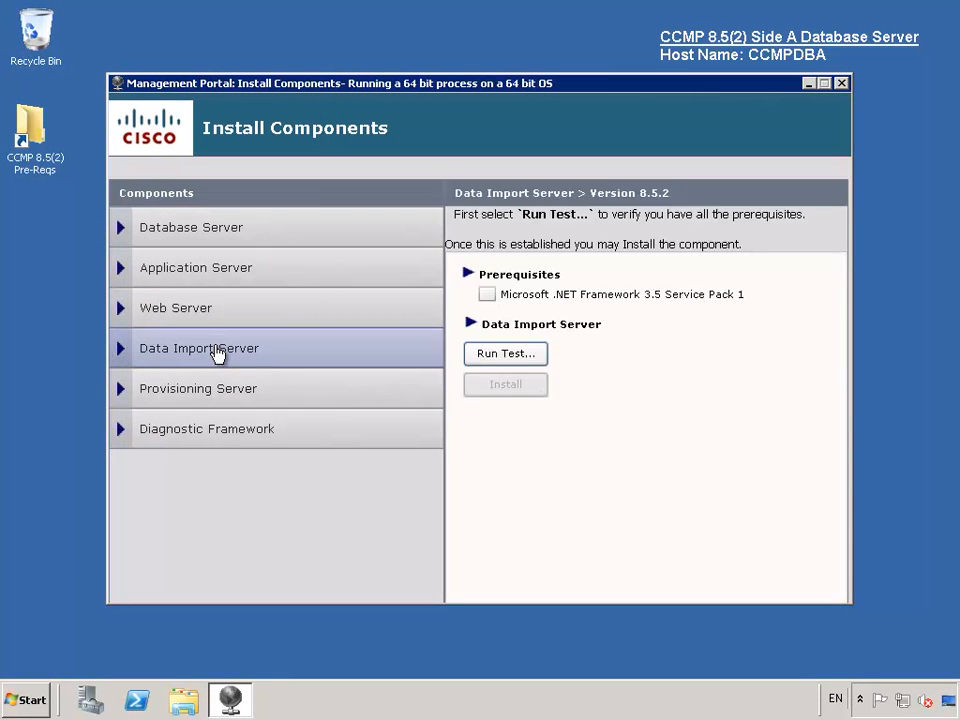
pyautogui.click(506, 354)
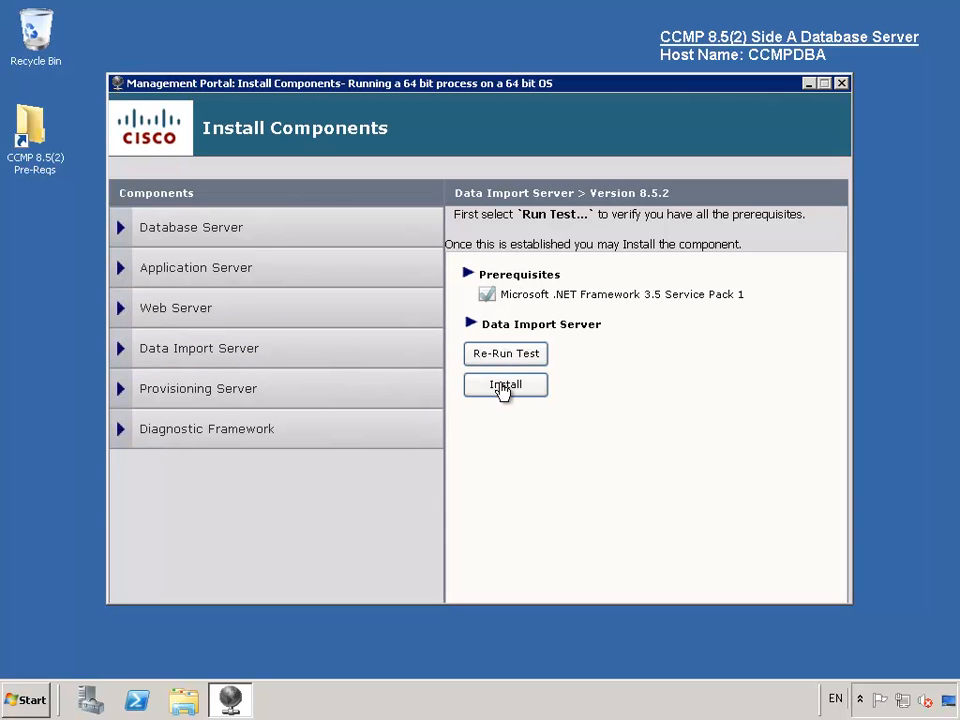
pyautogui.click(505, 386)
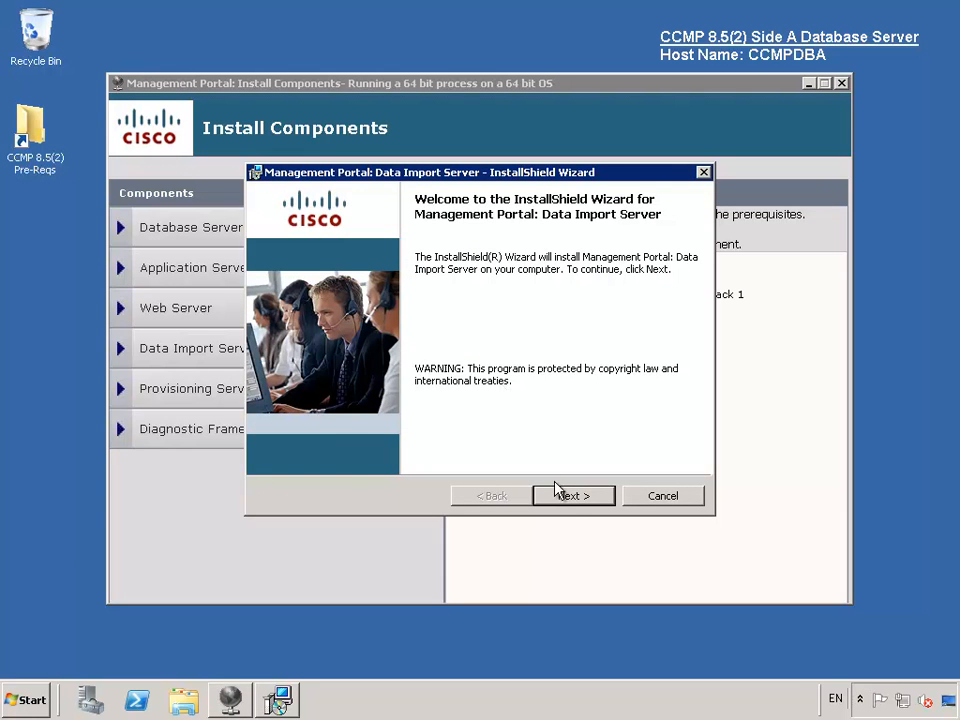
pyautogui.click(568, 496)
pyautogui.click(360, 429)
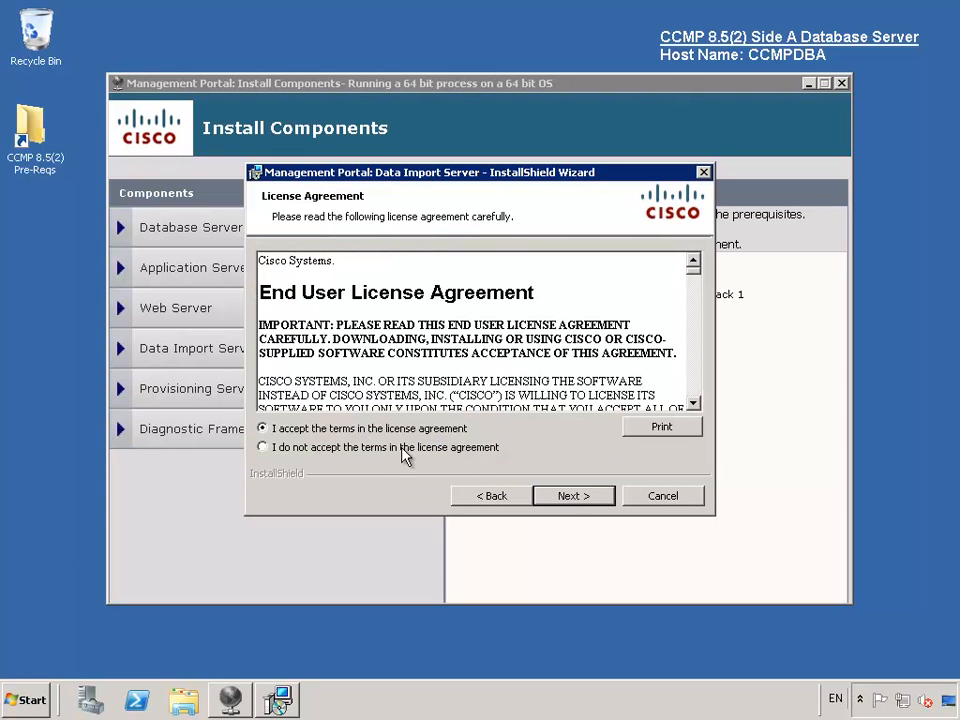
pyautogui.click(570, 497)
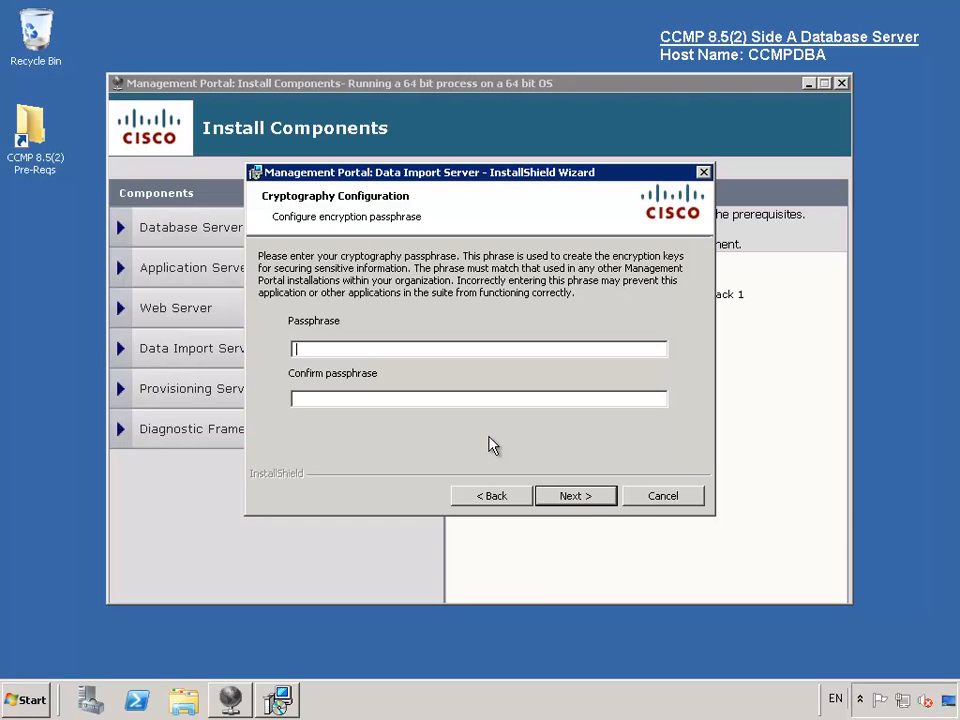
pyautogui.write('********')
pyautogui.press('Tab')
pyautogui.write('********')
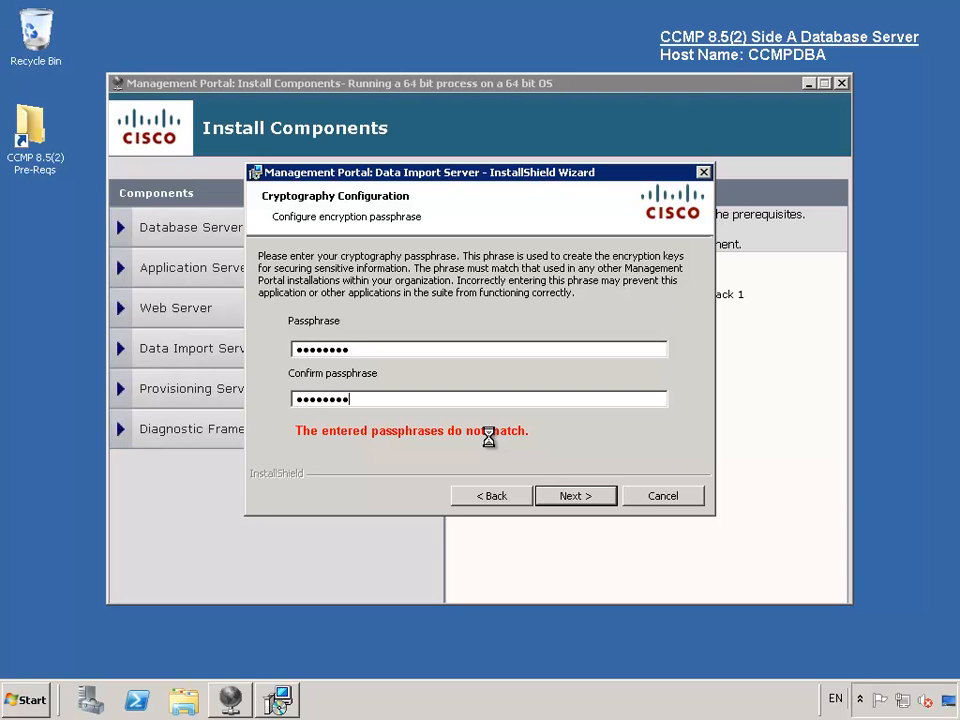
pyautogui.click(580, 497)
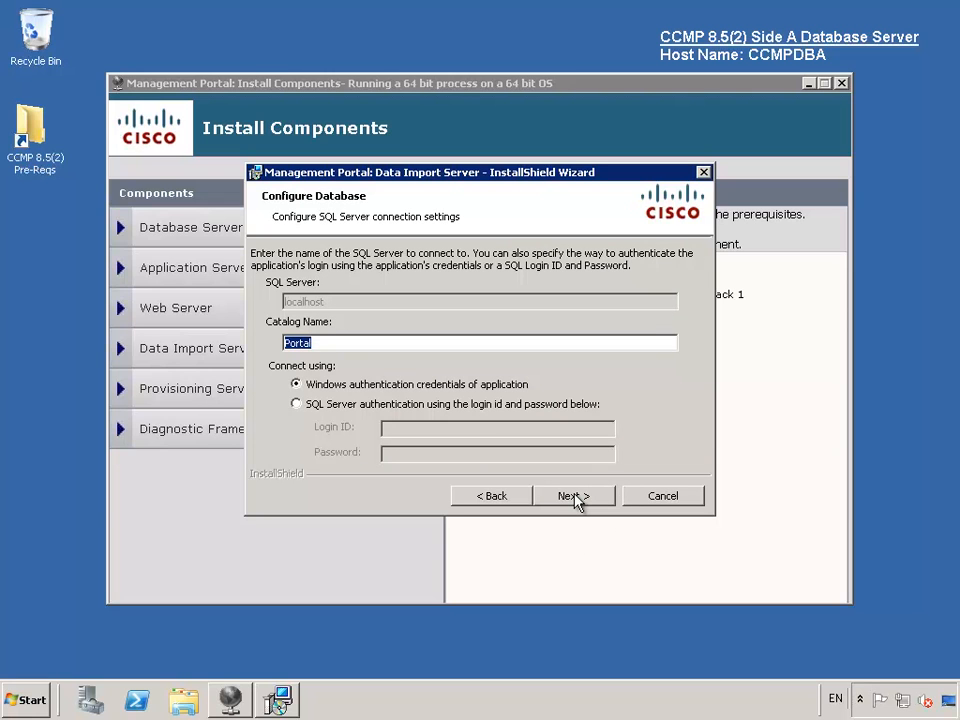
# - Keep the Portal database, Complete setup, default folder and C:\IMPORTER session folder, then install
pyautogui.click(575, 497)
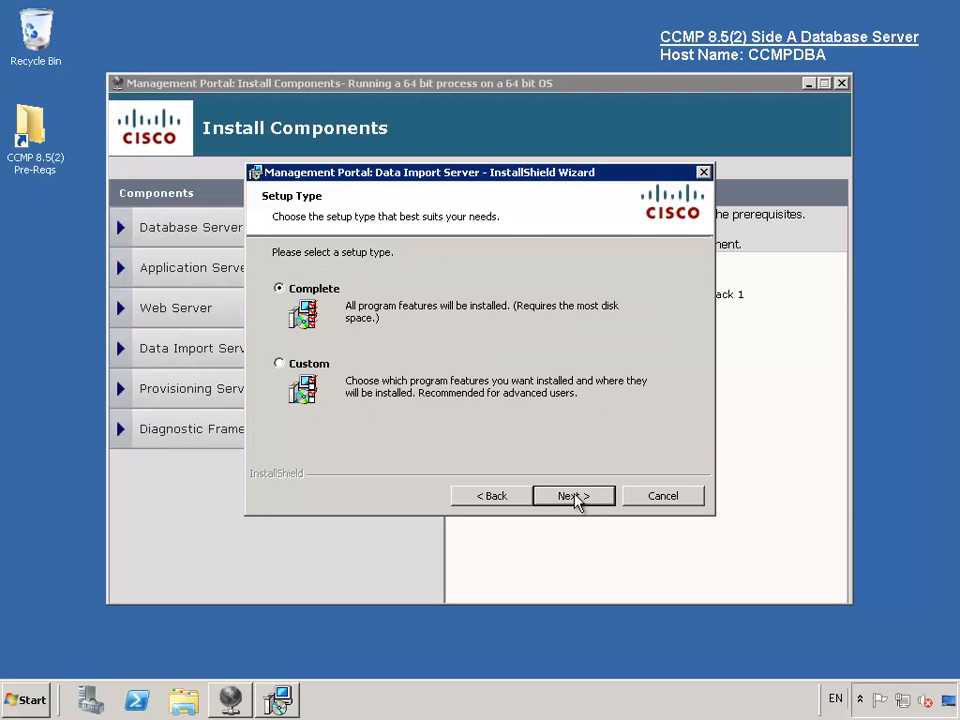
pyautogui.click(575, 497)
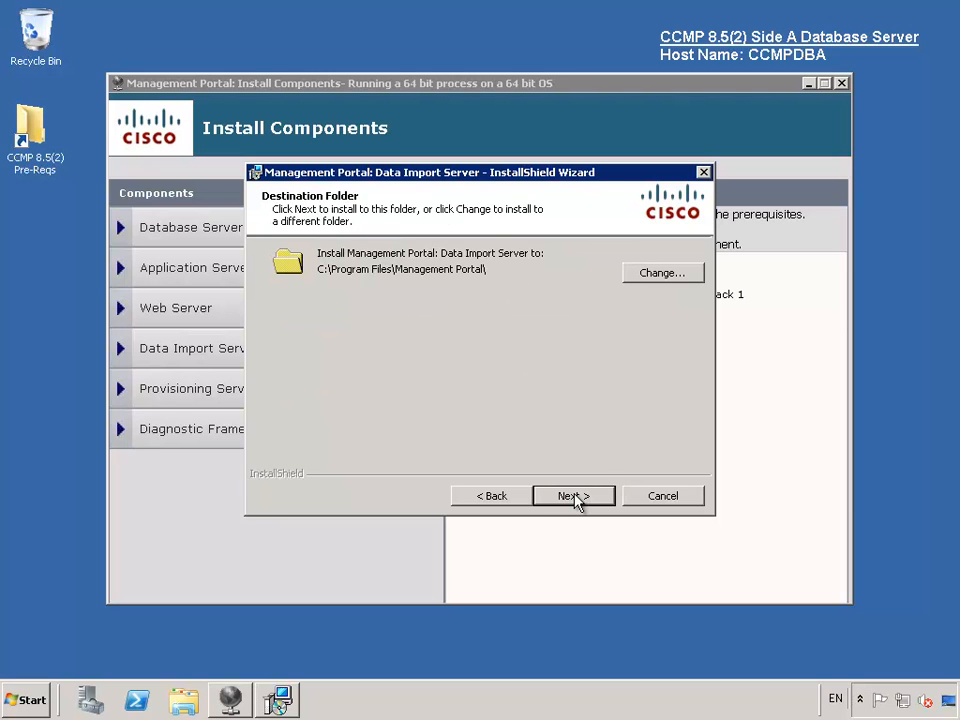
pyautogui.click(575, 497)
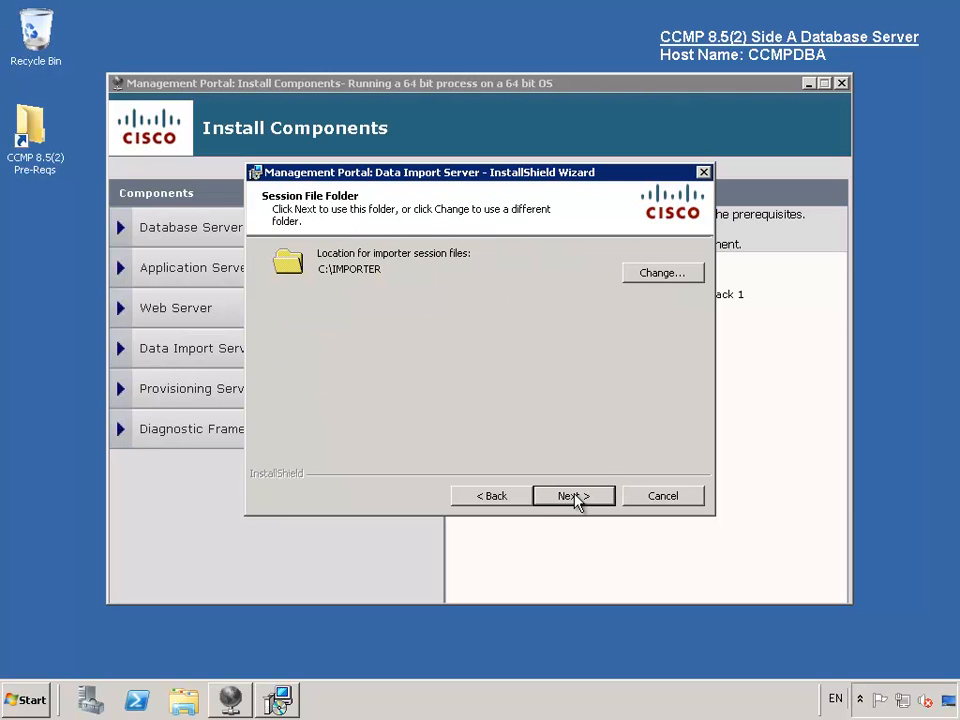
pyautogui.click(575, 497)
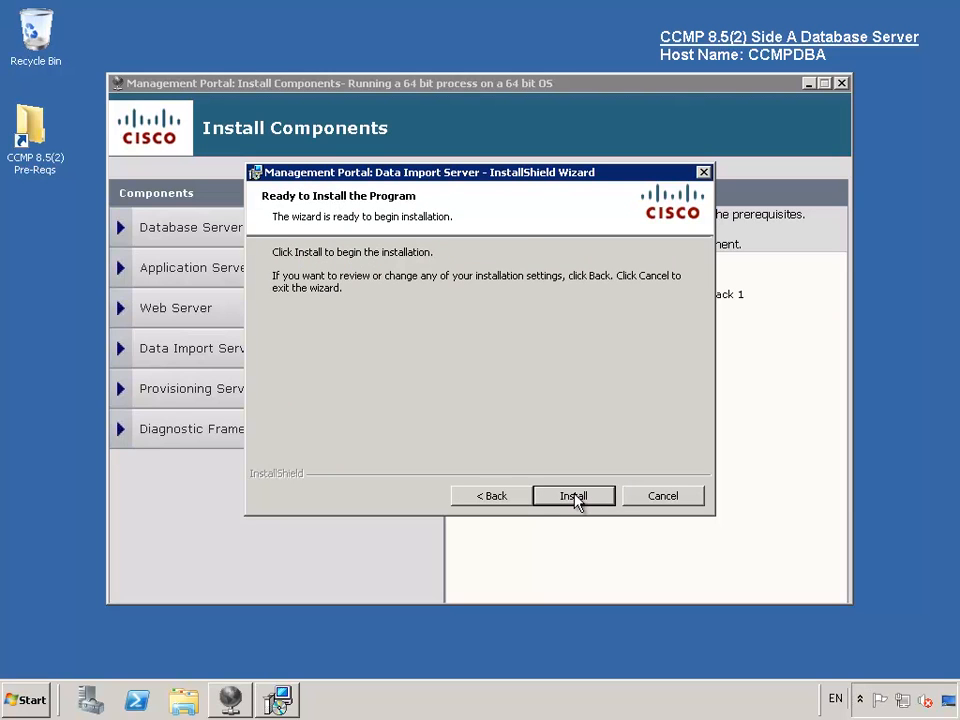
pyautogui.click(575, 497)
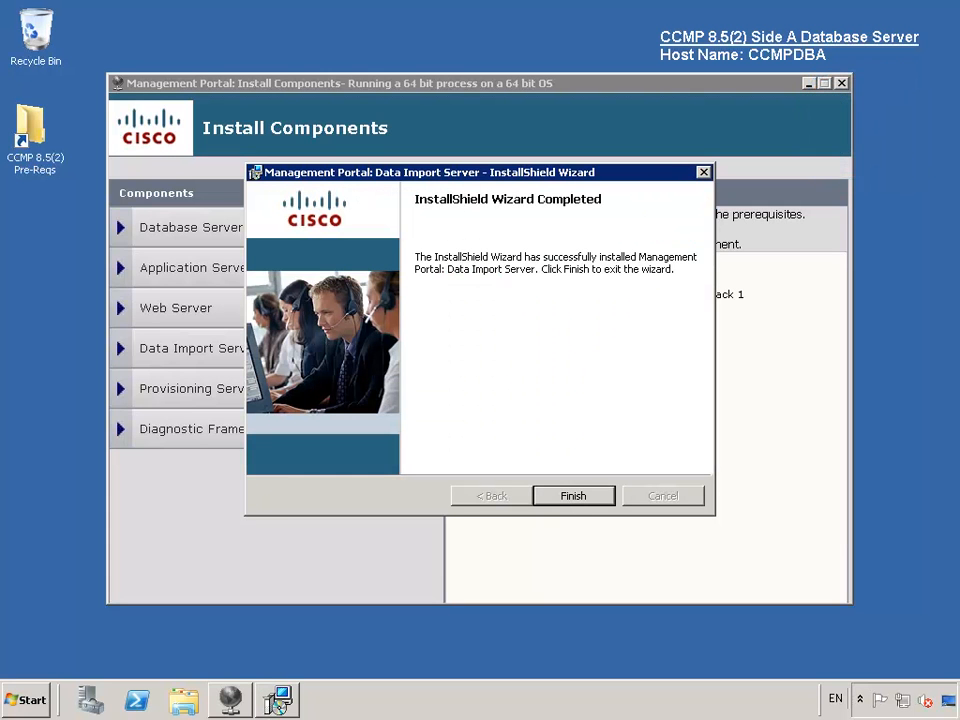
pyautogui.click(586, 502)
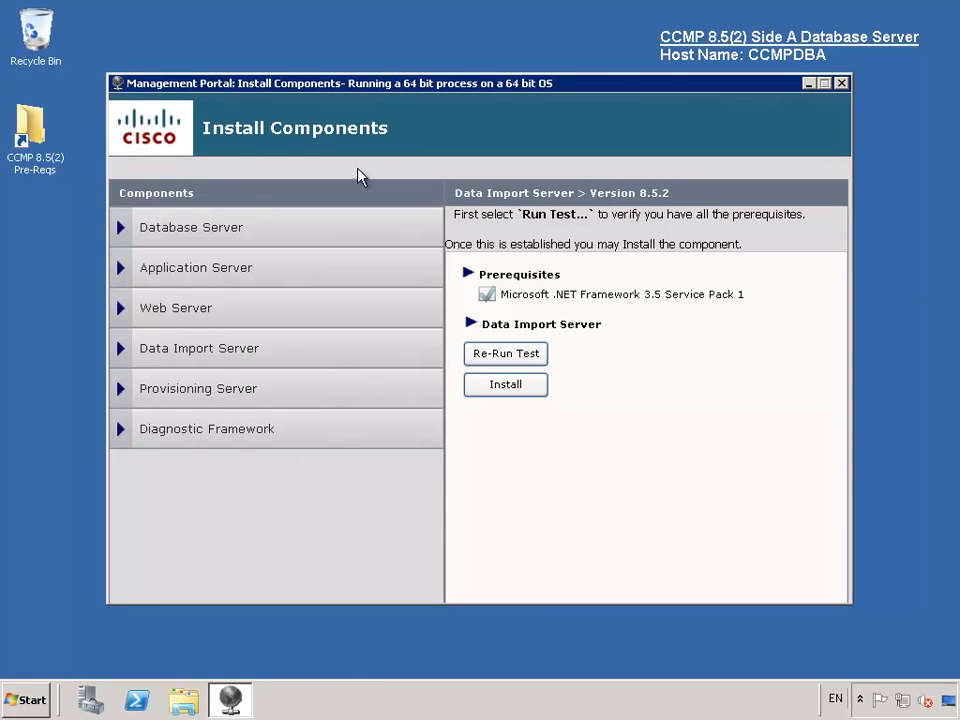
# - Pass the Provisioning Server prerequisites, accept the licence and confirm the encryption passphrase
pyautogui.click(247, 391)
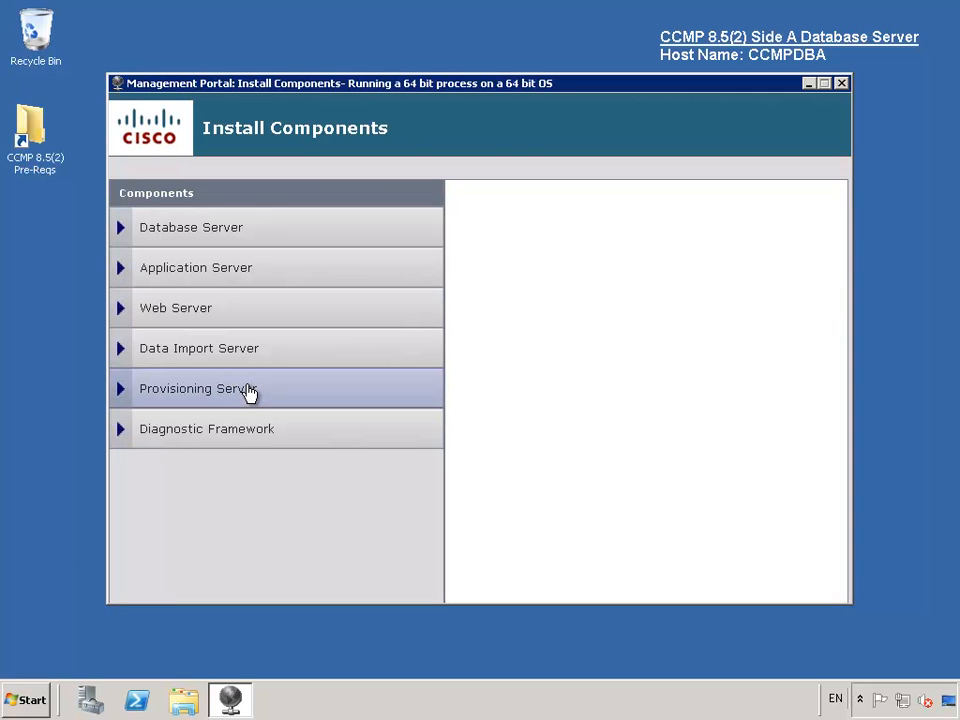
pyautogui.click(510, 375)
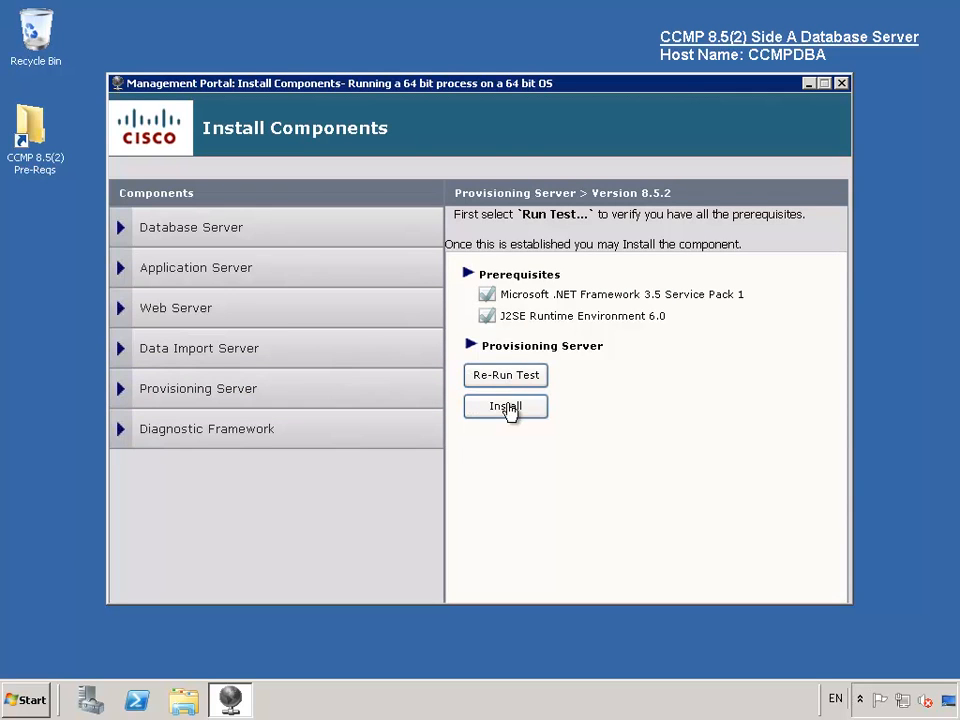
pyautogui.click(510, 410)
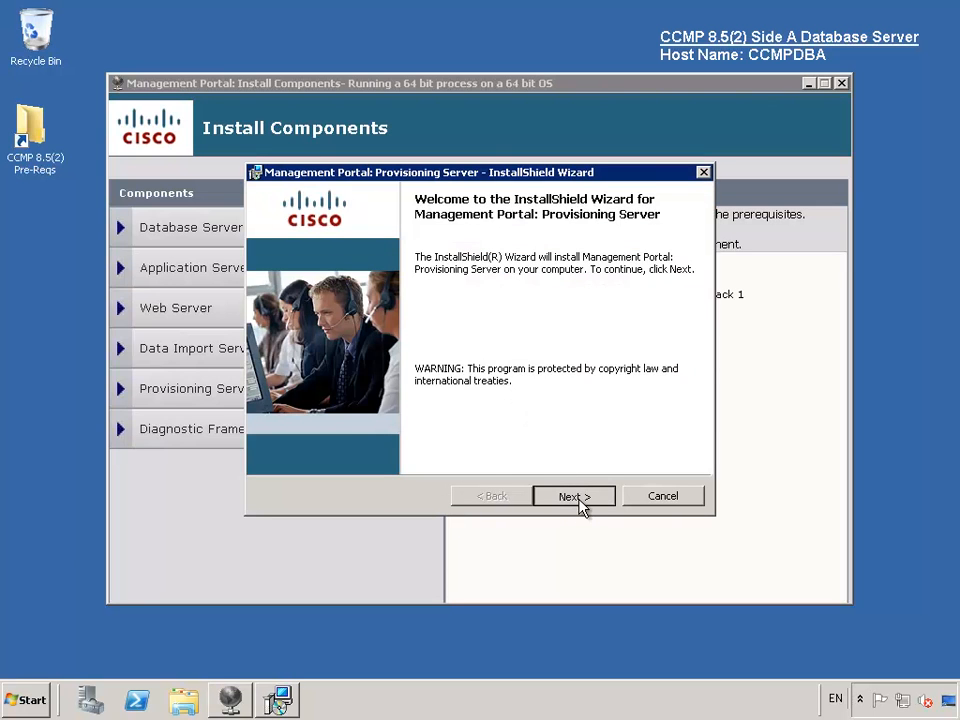
pyautogui.click(578, 502)
pyautogui.click(395, 430)
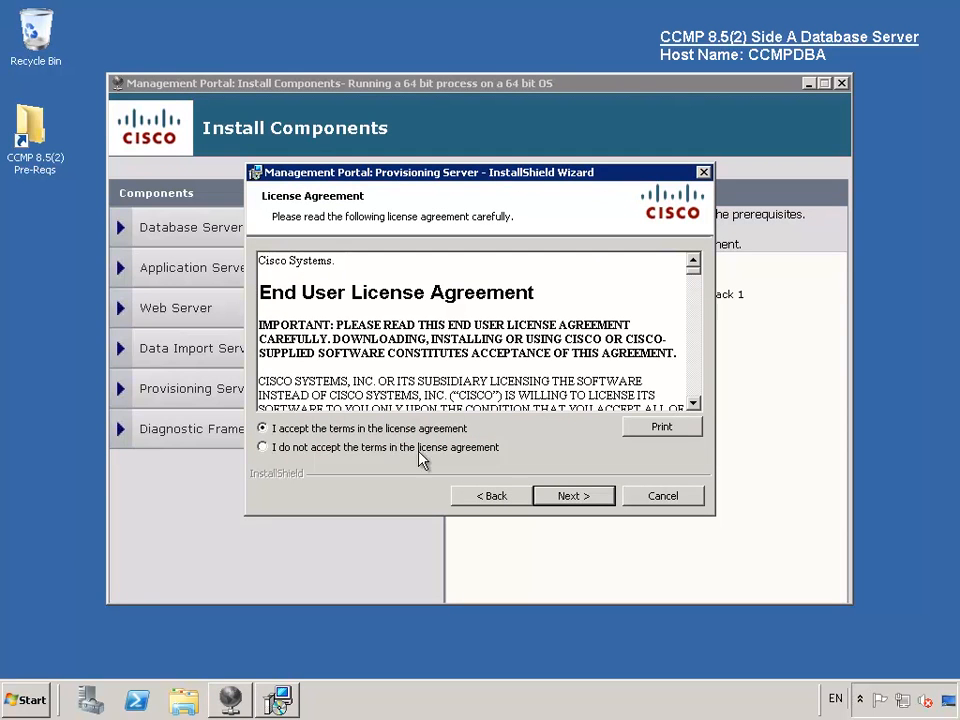
pyautogui.click(560, 497)
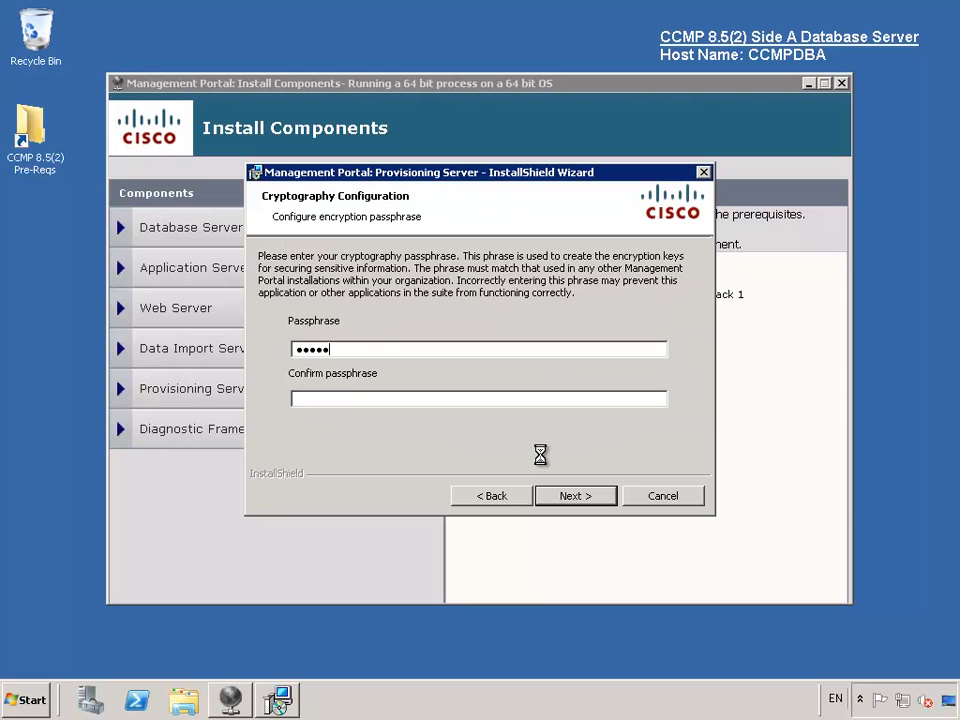
pyautogui.press('Tab')
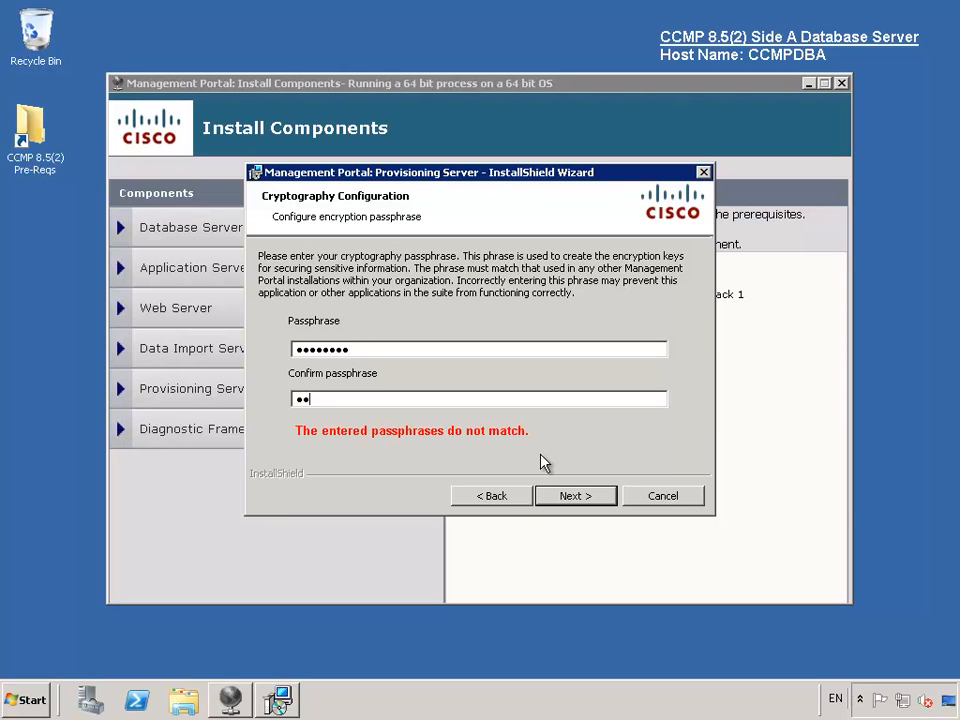
pyautogui.write('********')
pyautogui.click(574, 496)
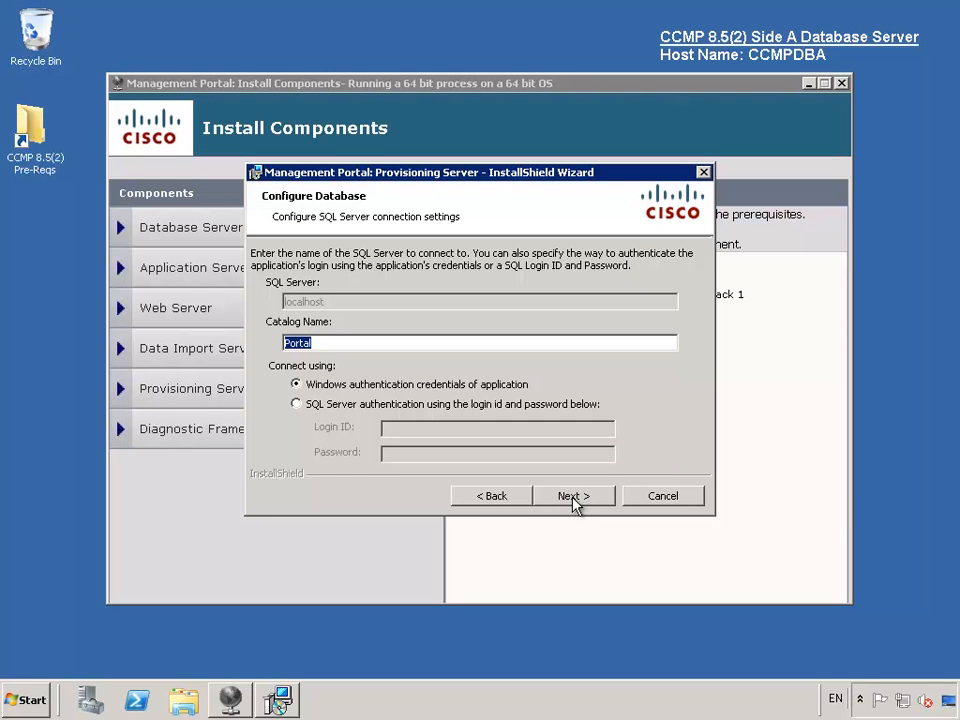
# - Keep the Portal database and default folder, then install the Provisioning Server
pyautogui.click(574, 500)
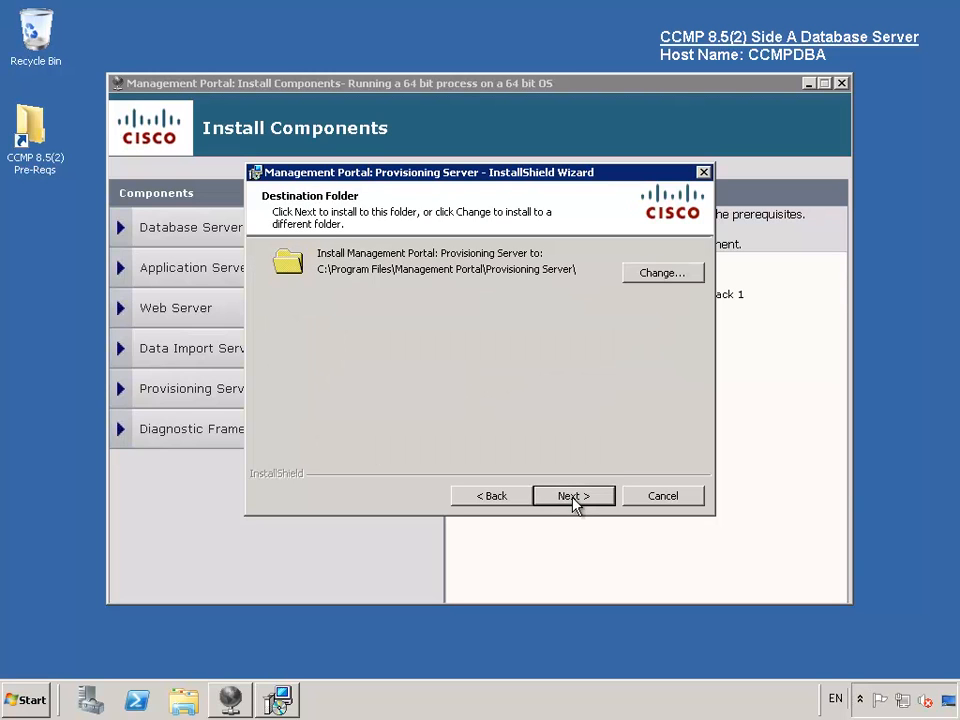
pyautogui.click(574, 498)
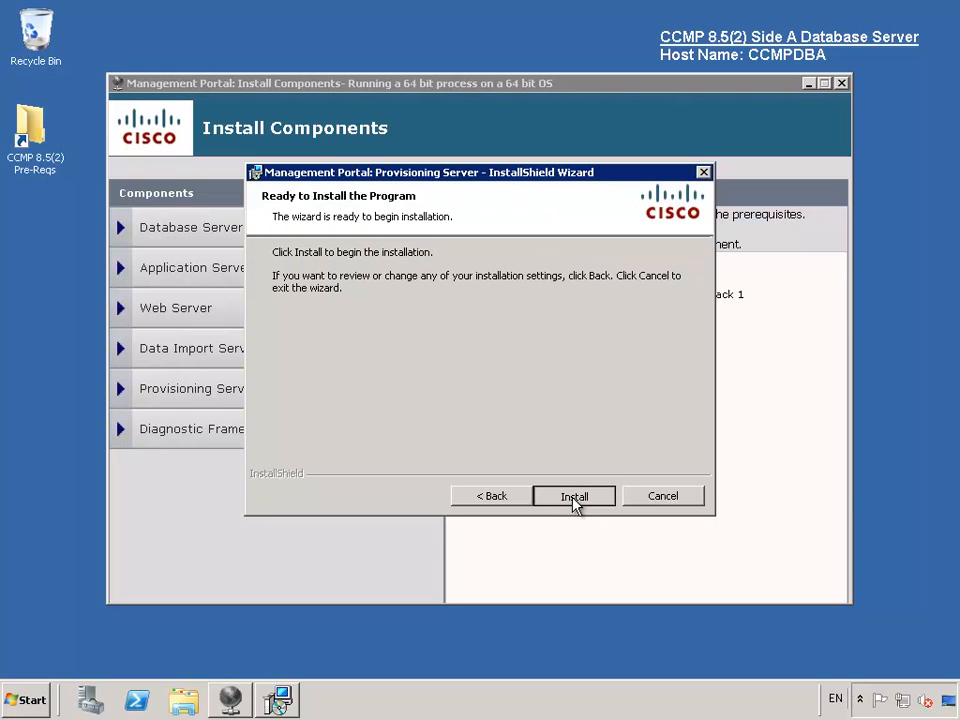
pyautogui.click(574, 497)
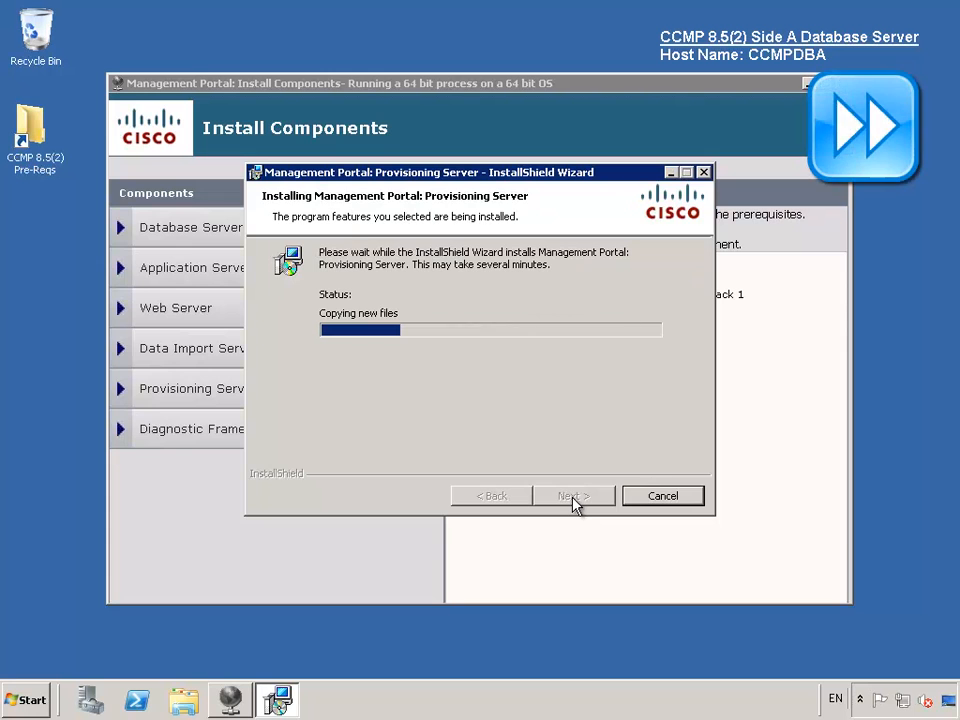
pyautogui.click(573, 496)
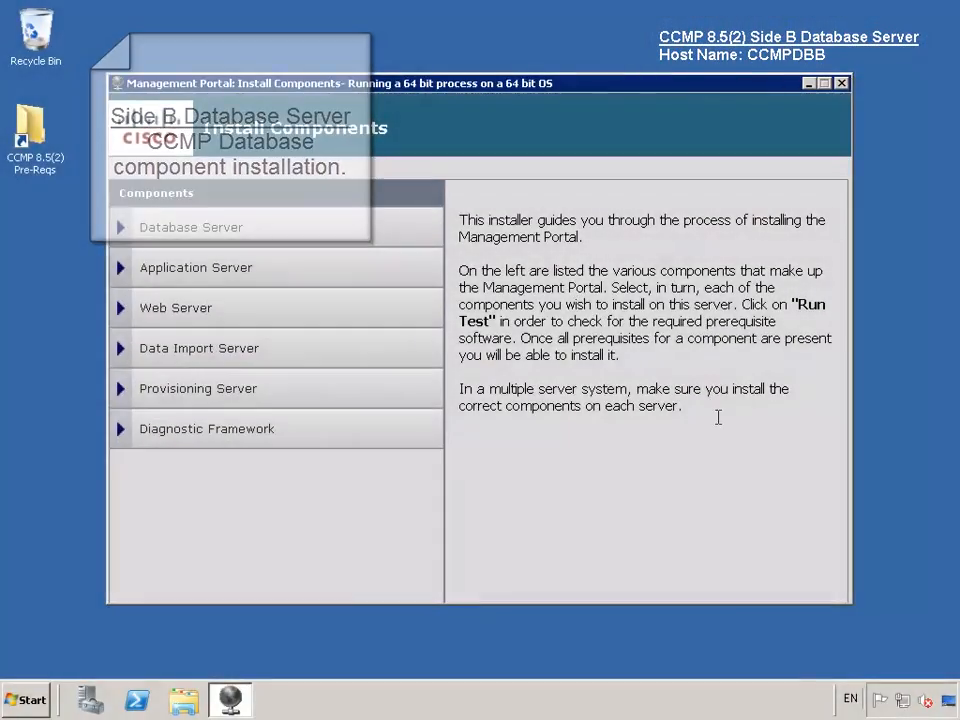
# - Pass the five Database Server prerequisites, accept the licence and enter the passphrase twice
pyautogui.click(229, 235)
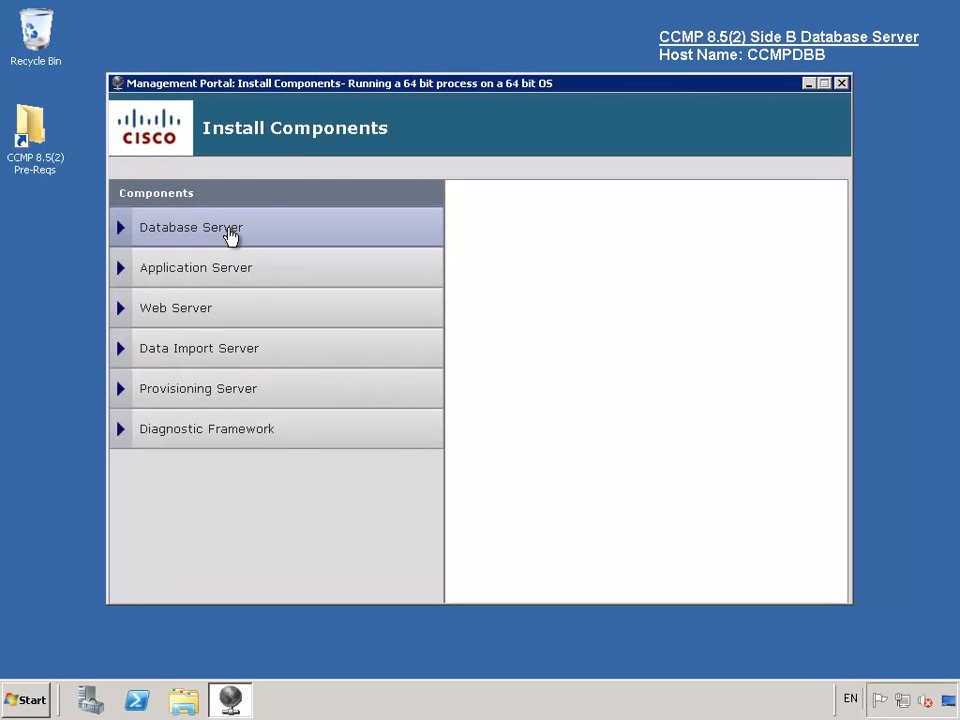
pyautogui.click(505, 441)
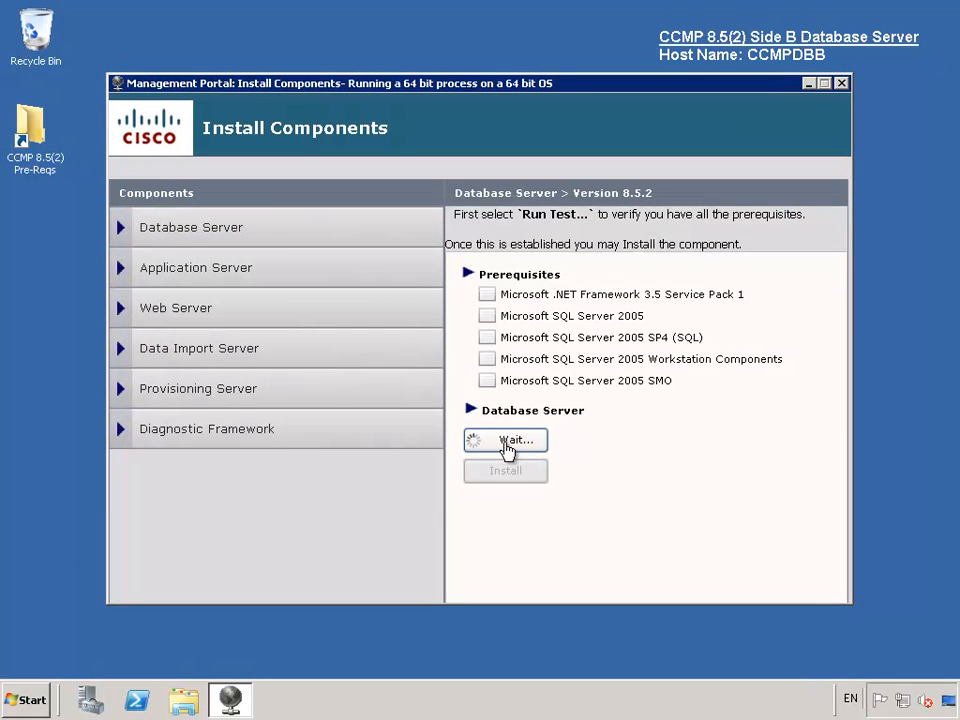
pyautogui.click(530, 471)
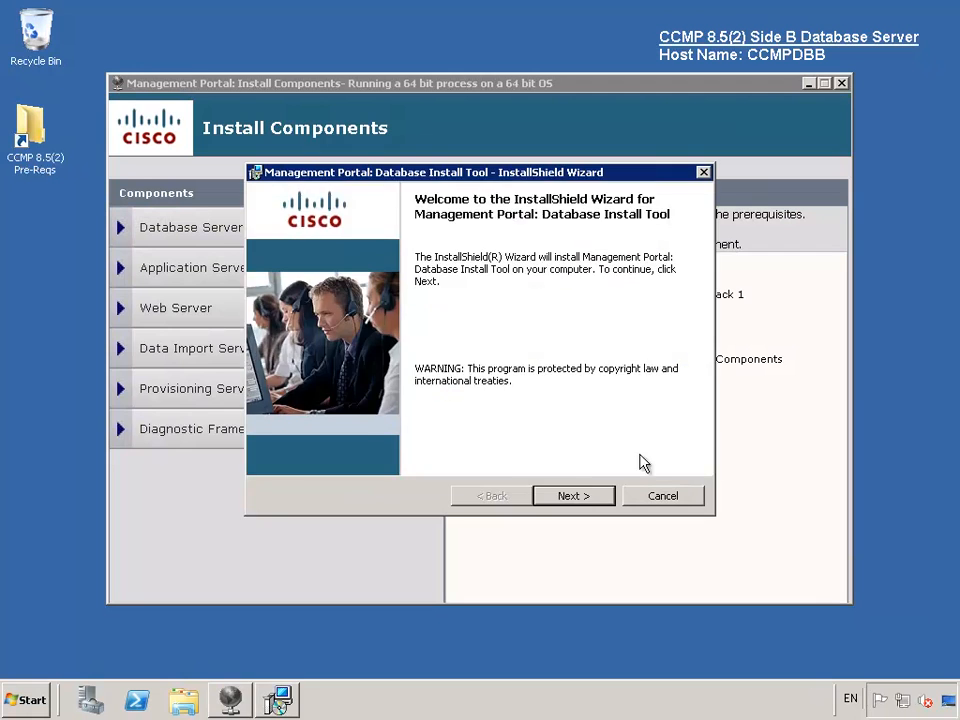
pyautogui.click(589, 494)
pyautogui.click(397, 430)
pyautogui.click(577, 497)
pyautogui.write('********')
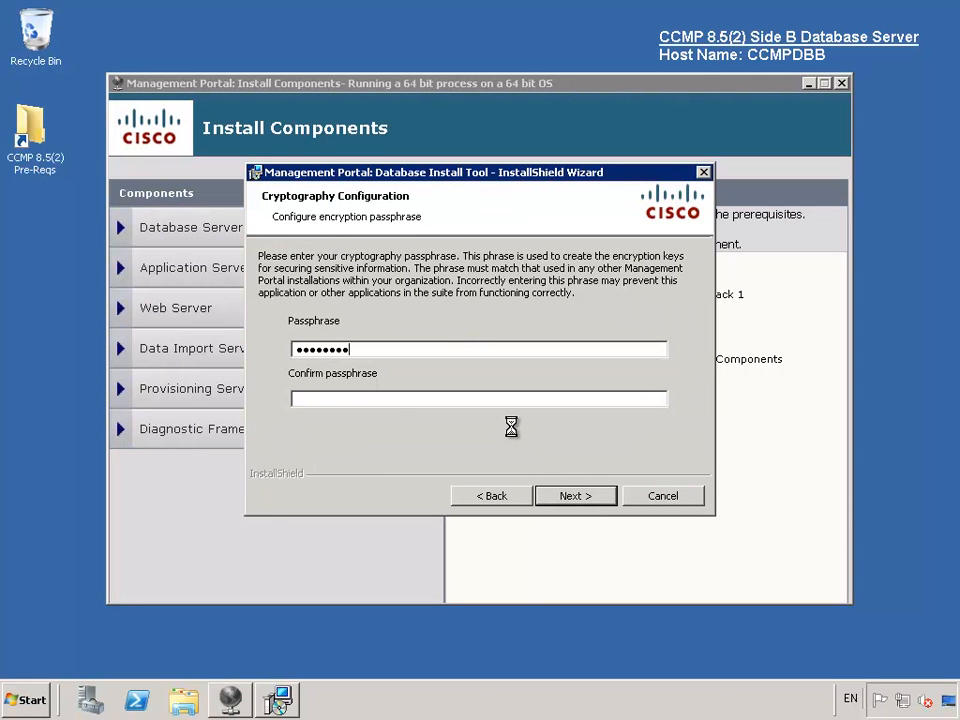
pyautogui.press('Tab')
pyautogui.write('********')
pyautogui.click(580, 497)
# - Install the Database Install Tool into the default folder and launch database setup
pyautogui.click(580, 497)
pyautogui.click(580, 501)
pyautogui.click(582, 503)
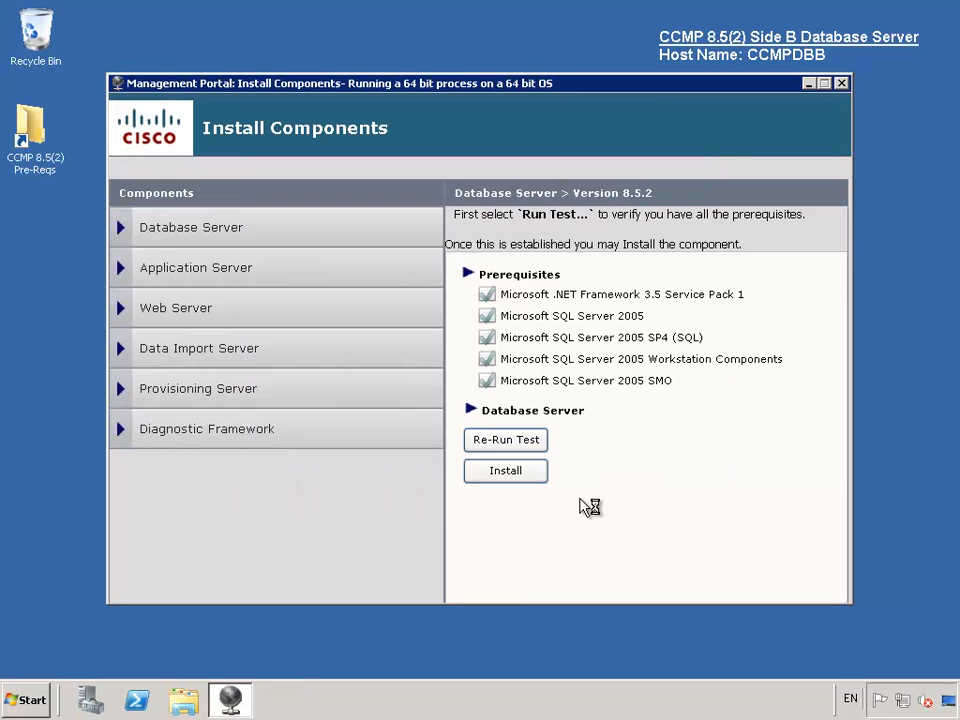
# - Create a new Portal database on the local SQL server with Replicated Configuration using the ReplData share
pyautogui.click(531, 547)
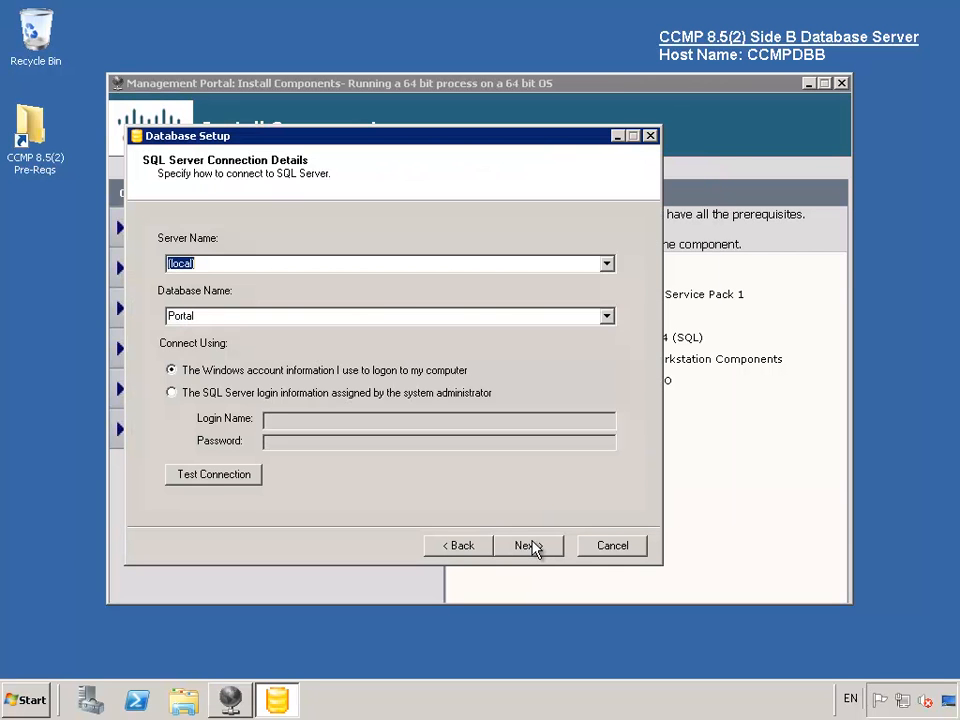
pyautogui.click(214, 474)
pyautogui.press('Return')
pyautogui.click(531, 553)
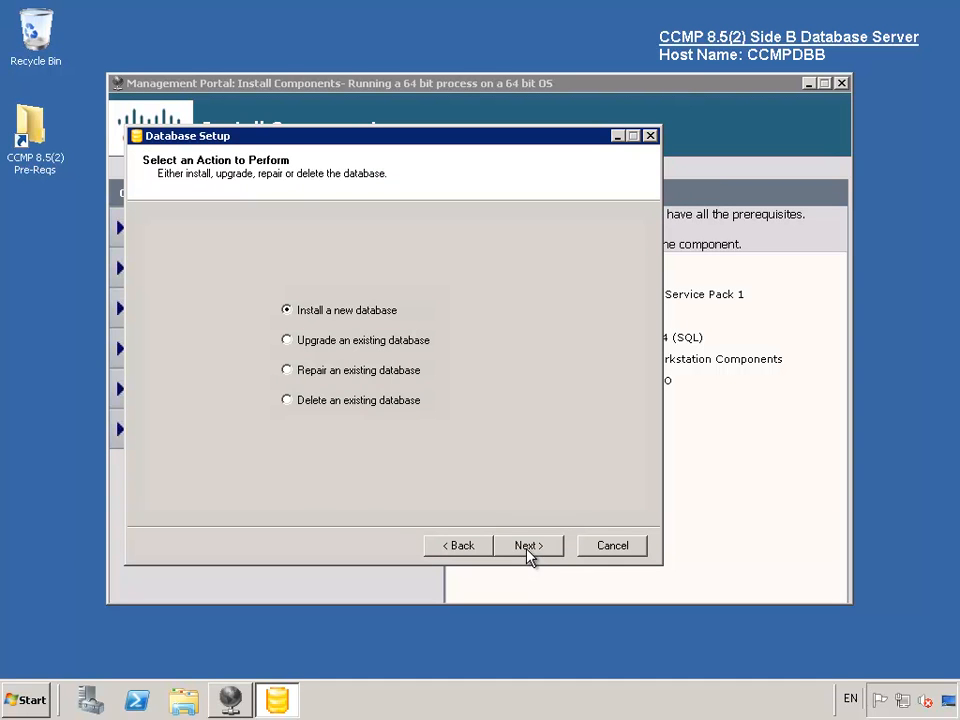
pyautogui.click(528, 554)
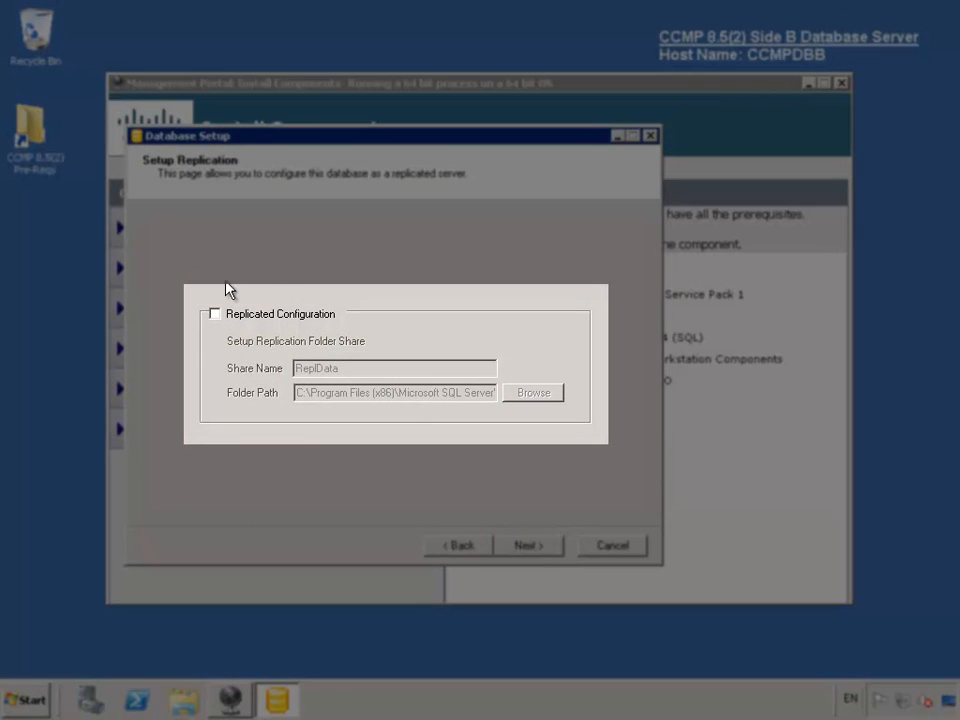
pyautogui.click(214, 315)
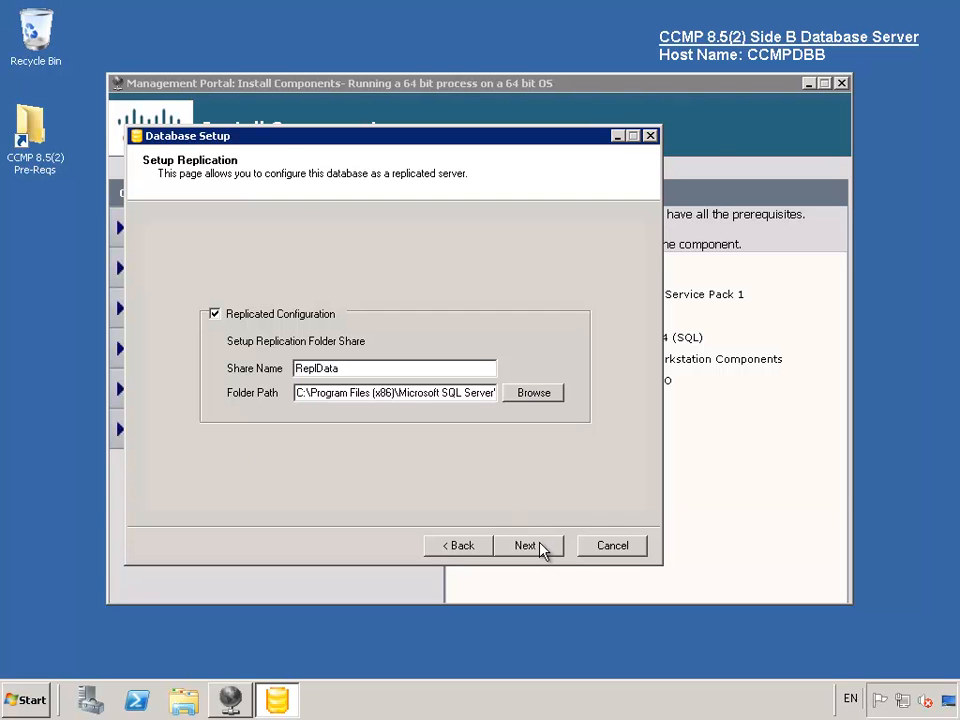
pyautogui.click(540, 548)
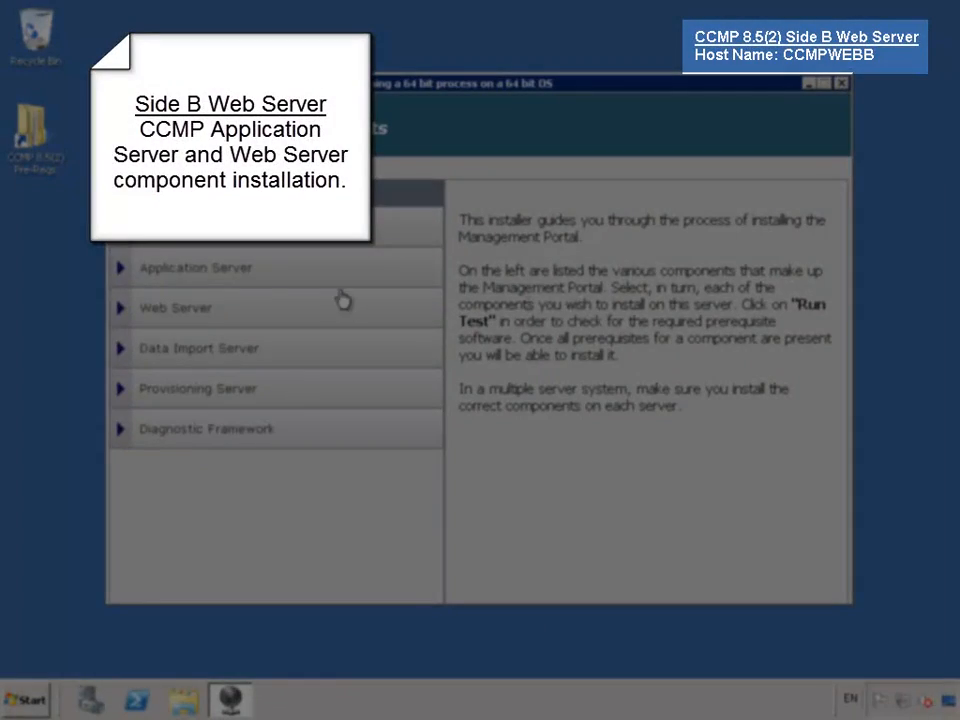
# - Pass the Application Server prerequisites, accept the licence, keep the default folder and set the passphrase
pyautogui.click(279, 270)
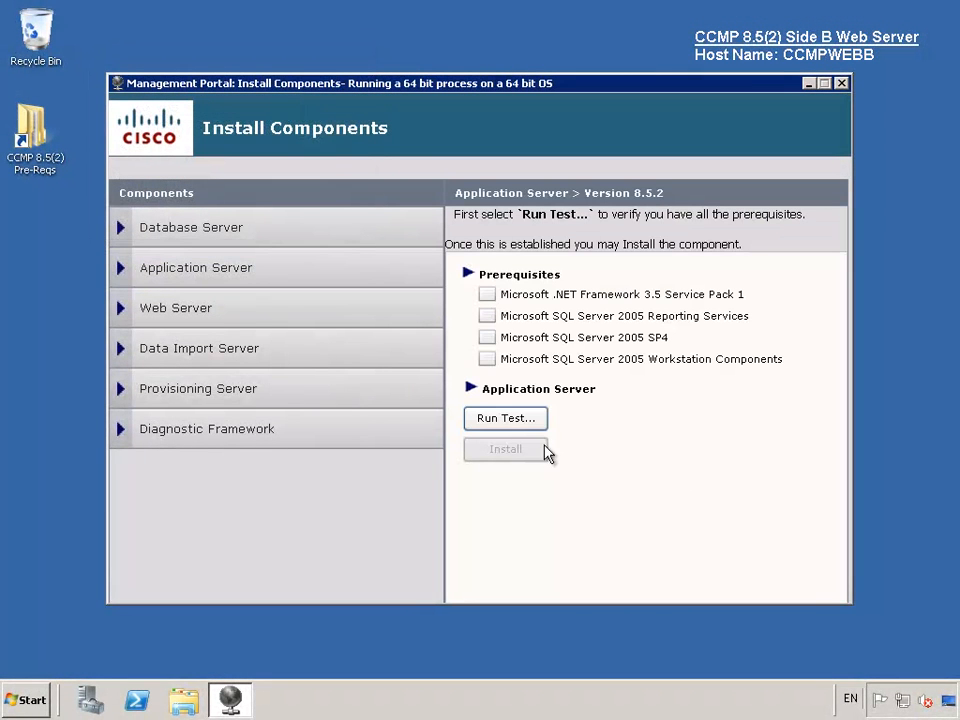
pyautogui.click(531, 424)
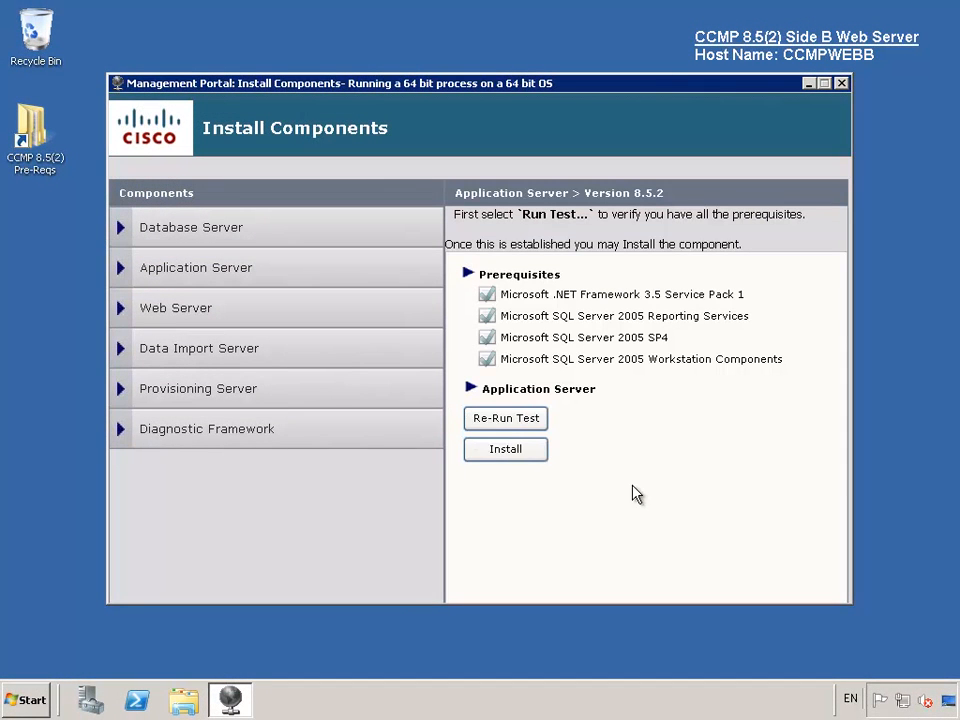
pyautogui.click(522, 452)
pyautogui.click(577, 496)
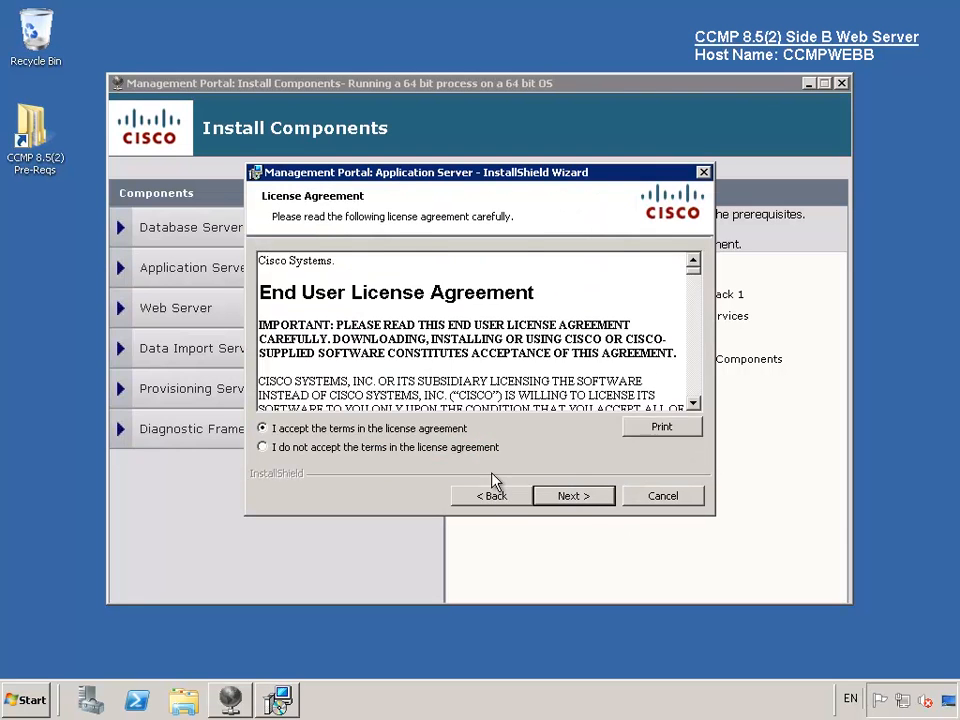
pyautogui.click(422, 430)
pyautogui.click(580, 497)
pyautogui.click(580, 497)
pyautogui.write('********')
pyautogui.press('Tab')
pyautogui.write('********')
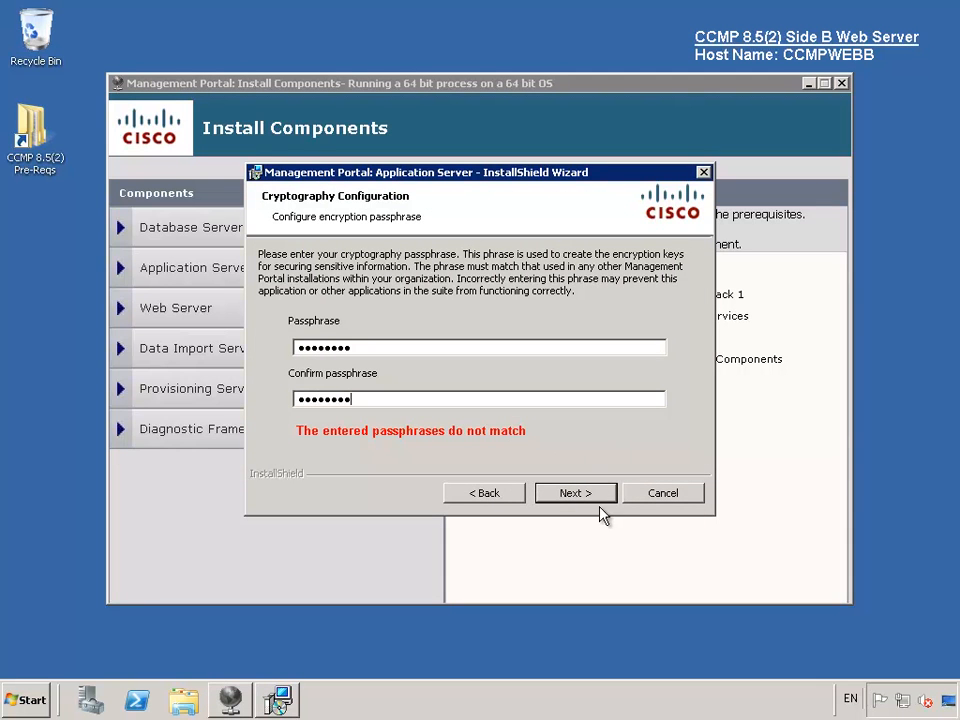
# - Change the SQL Server name to the CCMPDBB database server and start the installation
pyautogui.click(590, 494)
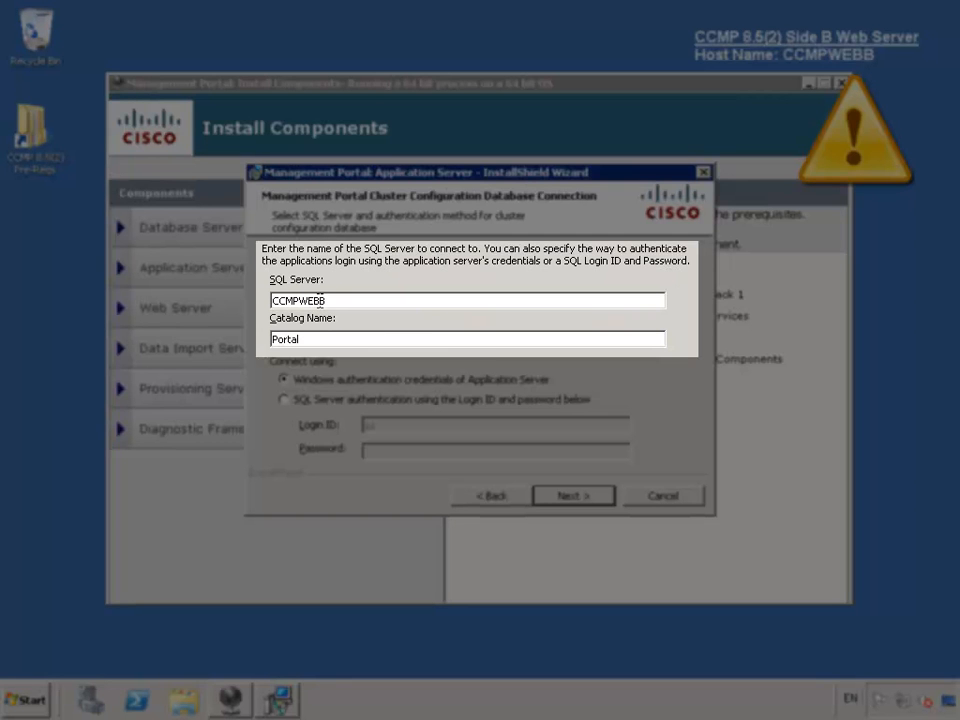
pyautogui.click(320, 300)
pyautogui.press('BackSpace')
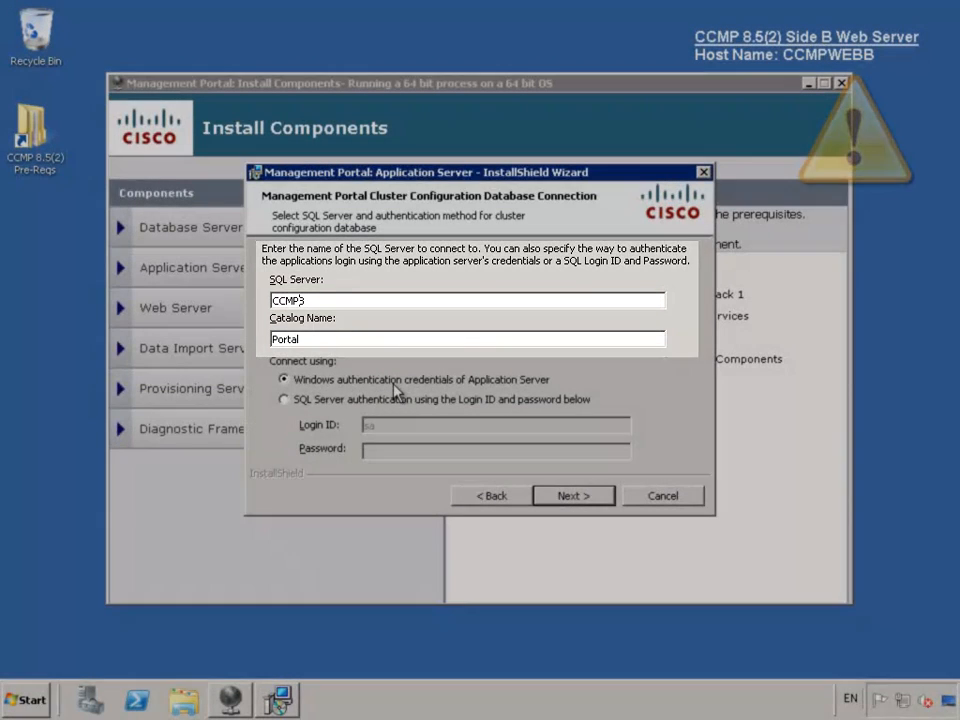
pyautogui.write('DB')
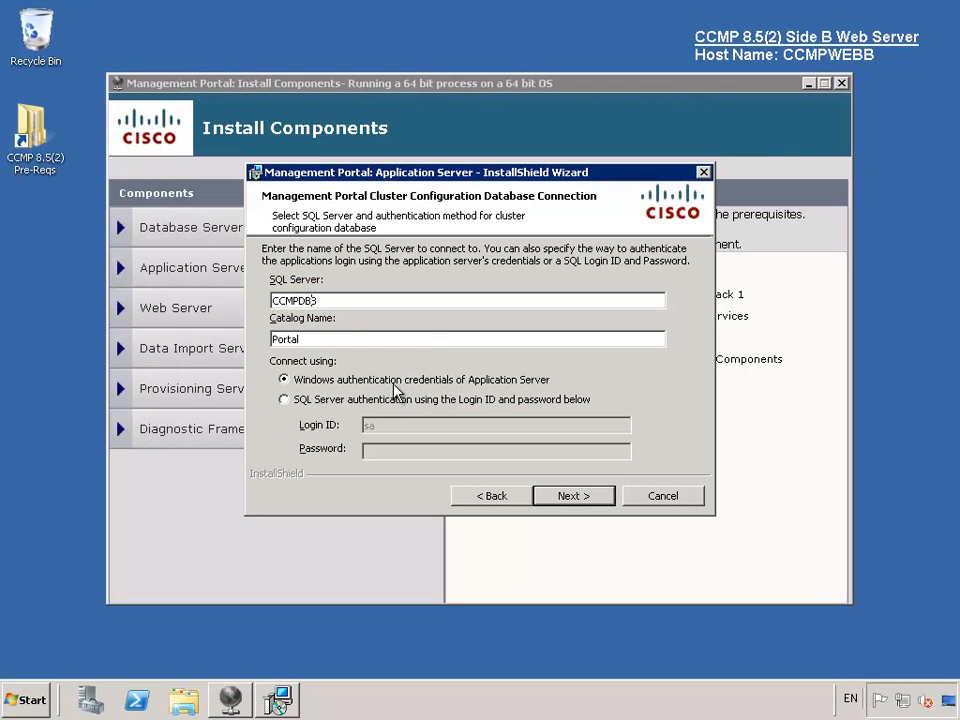
pyautogui.click(596, 497)
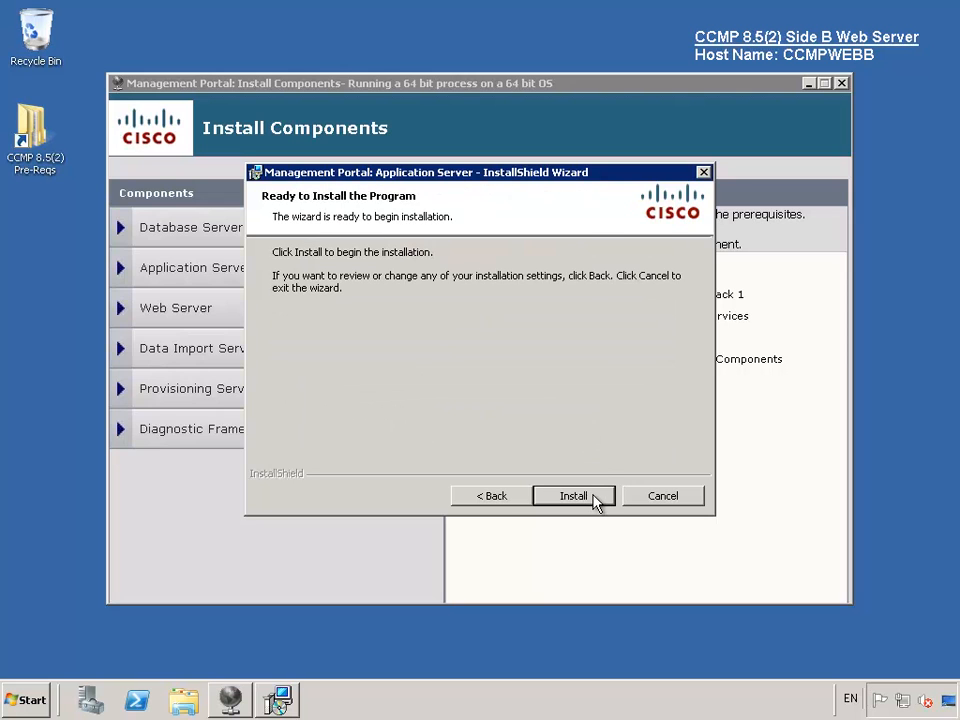
pyautogui.click(594, 498)
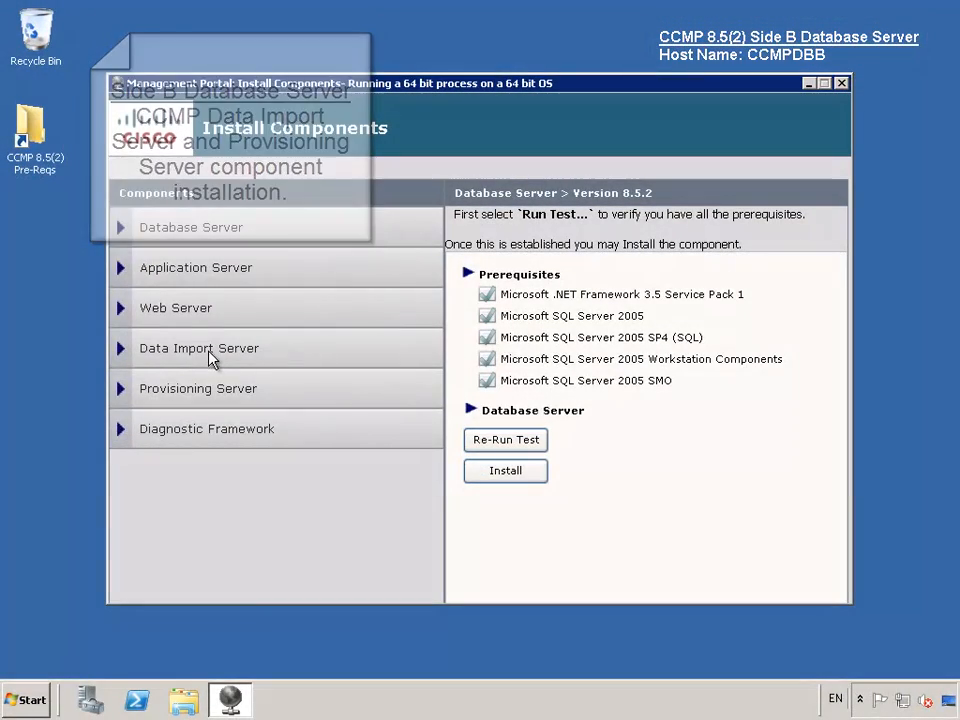
# - Pass the Data Import Server .NET Framework 3.5 SP1 prerequisite on CCMPDBB and start its installation
pyautogui.click(210, 355)
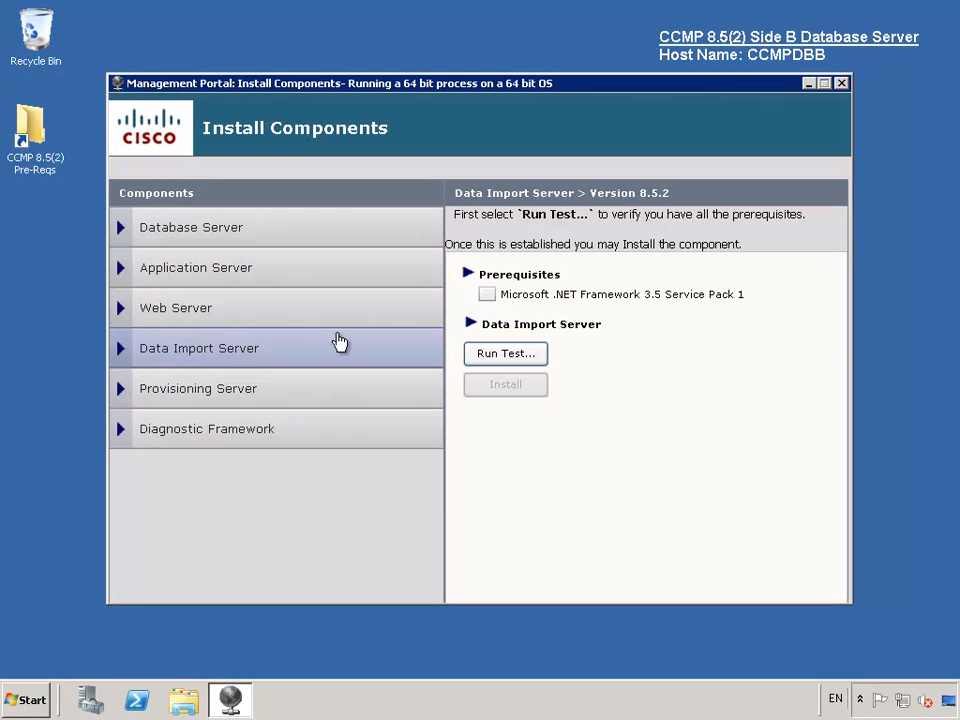
pyautogui.click(525, 353)
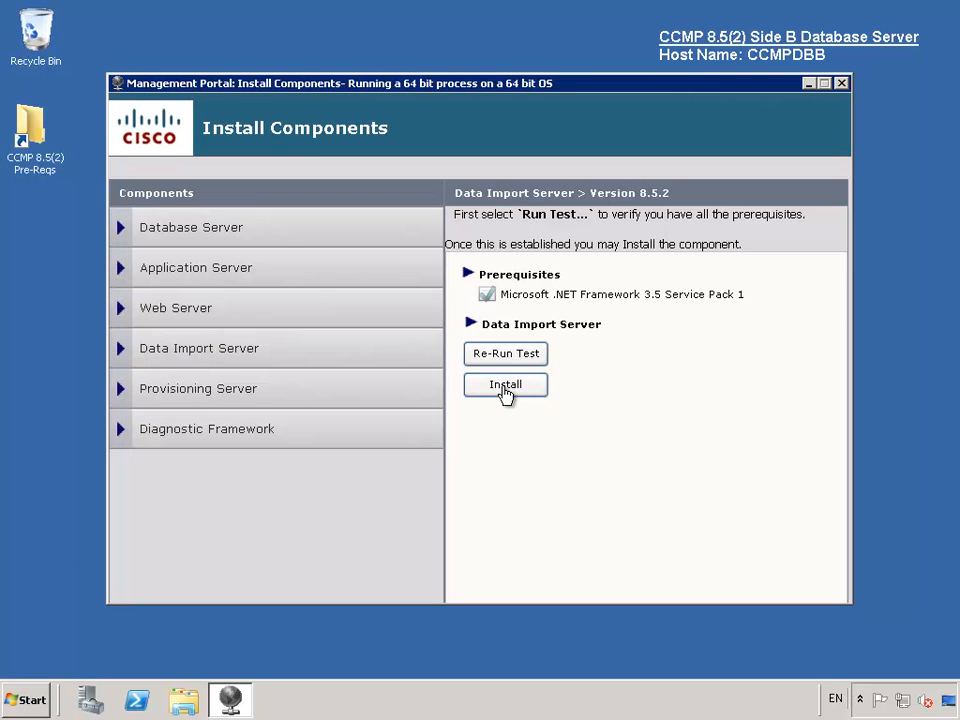
pyautogui.click(505, 386)
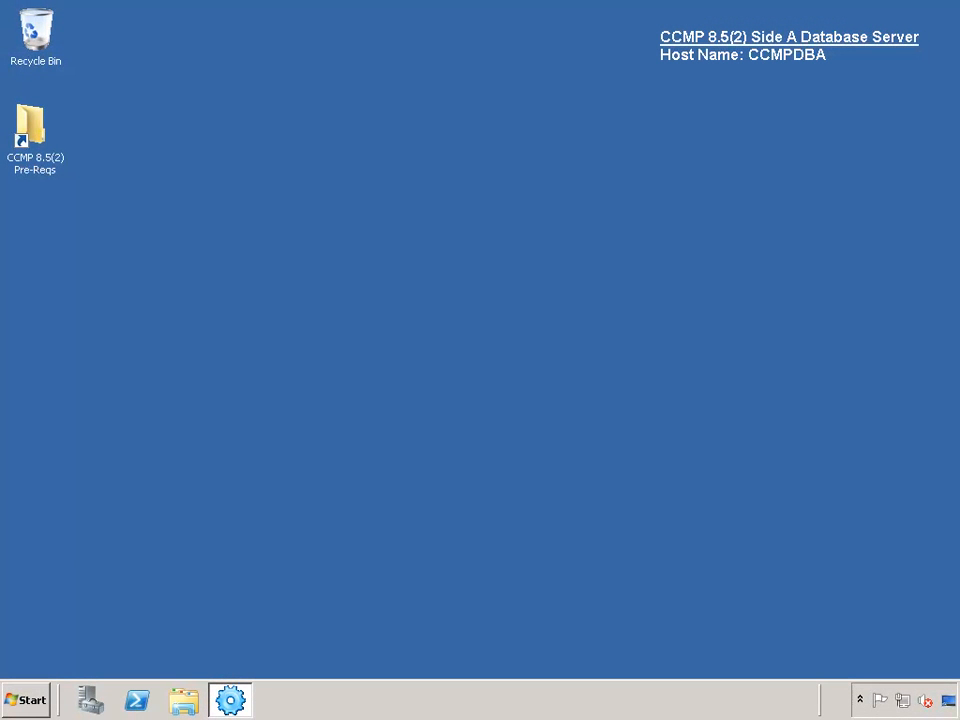
# - Launch SQL Server Management Studio on CCMPDBA and set the Portal database's recovery model to Simple
pyautogui.click(22, 700)
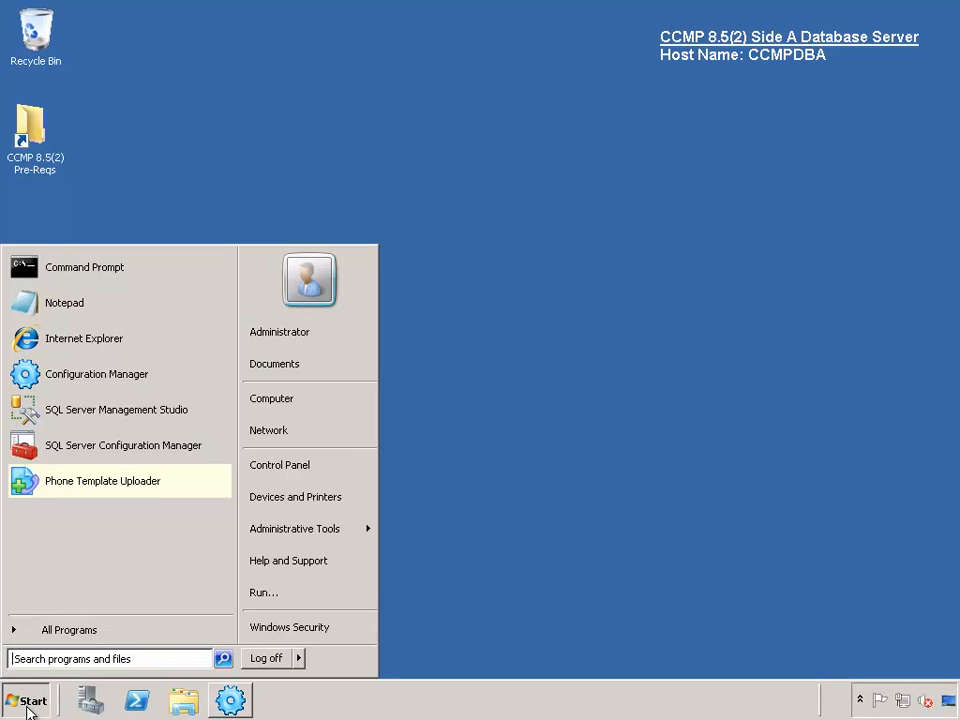
pyautogui.click(109, 421)
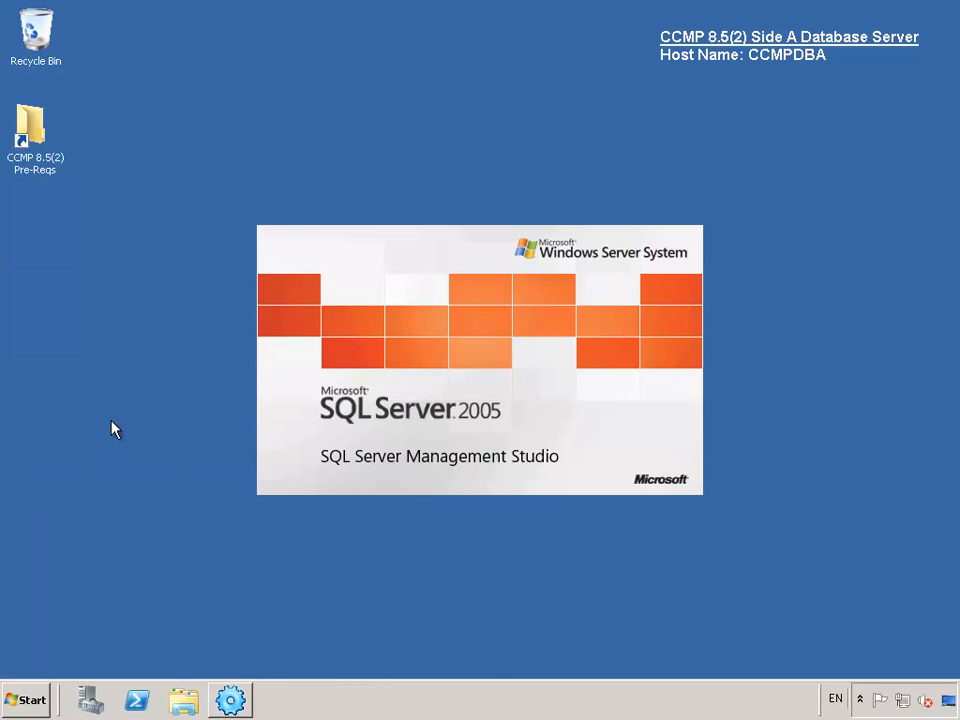
pyautogui.click(380, 380)
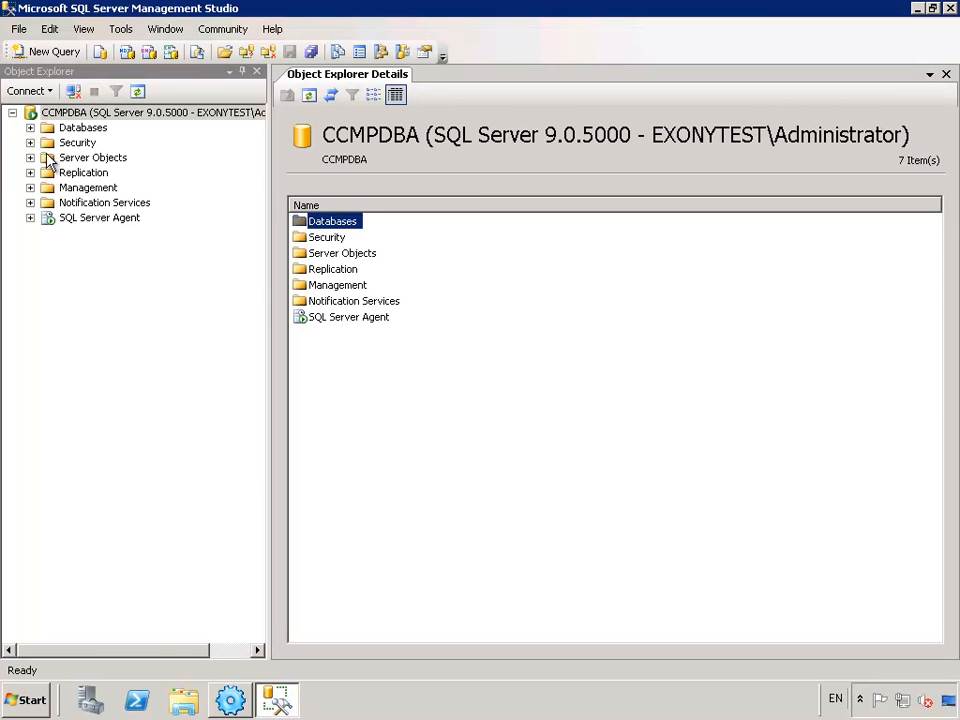
pyautogui.click(31, 128)
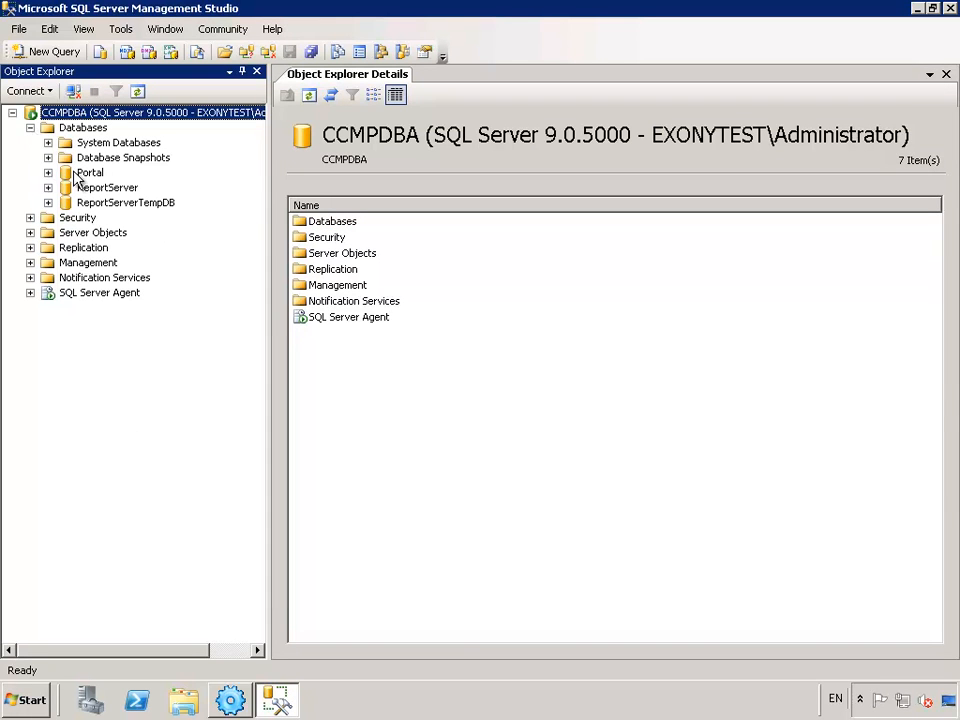
pyautogui.rightClick(88, 178)
pyautogui.click(150, 378)
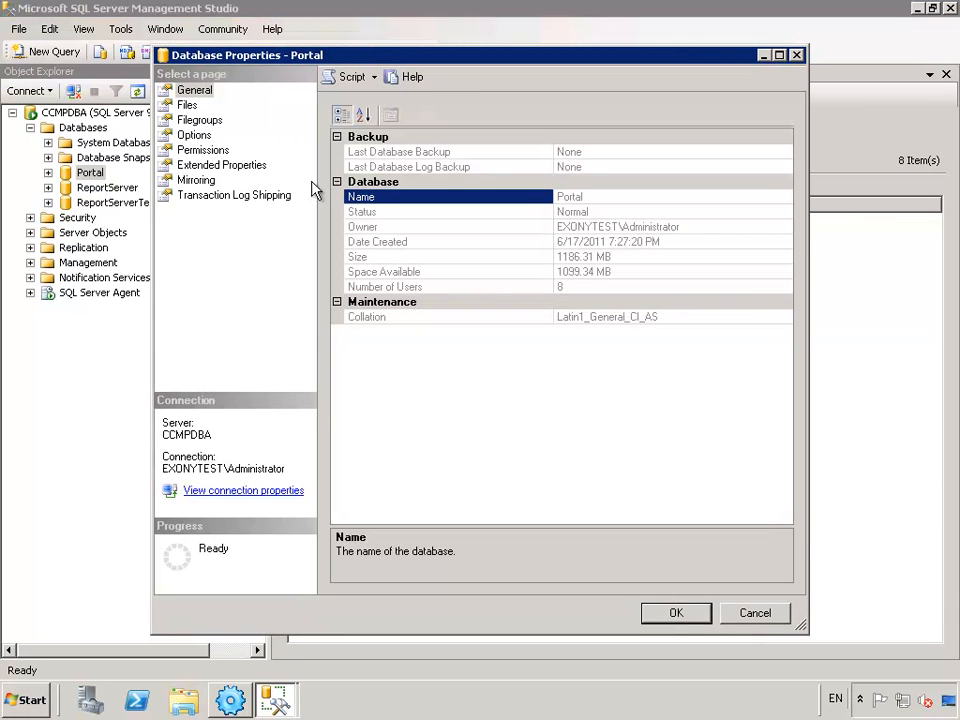
pyautogui.click(193, 135)
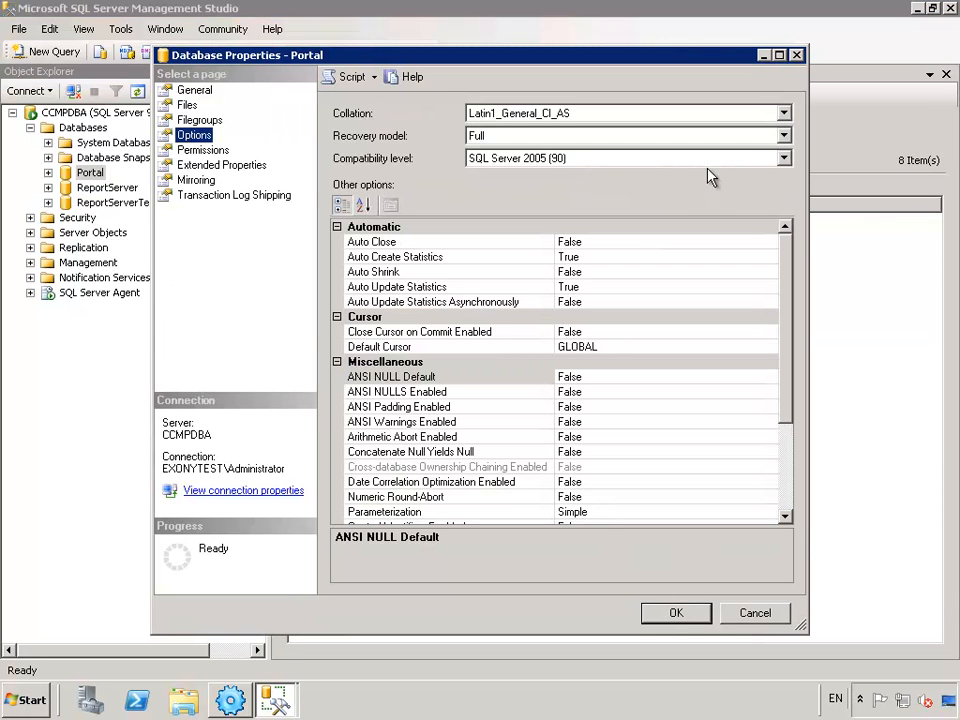
pyautogui.click(784, 137)
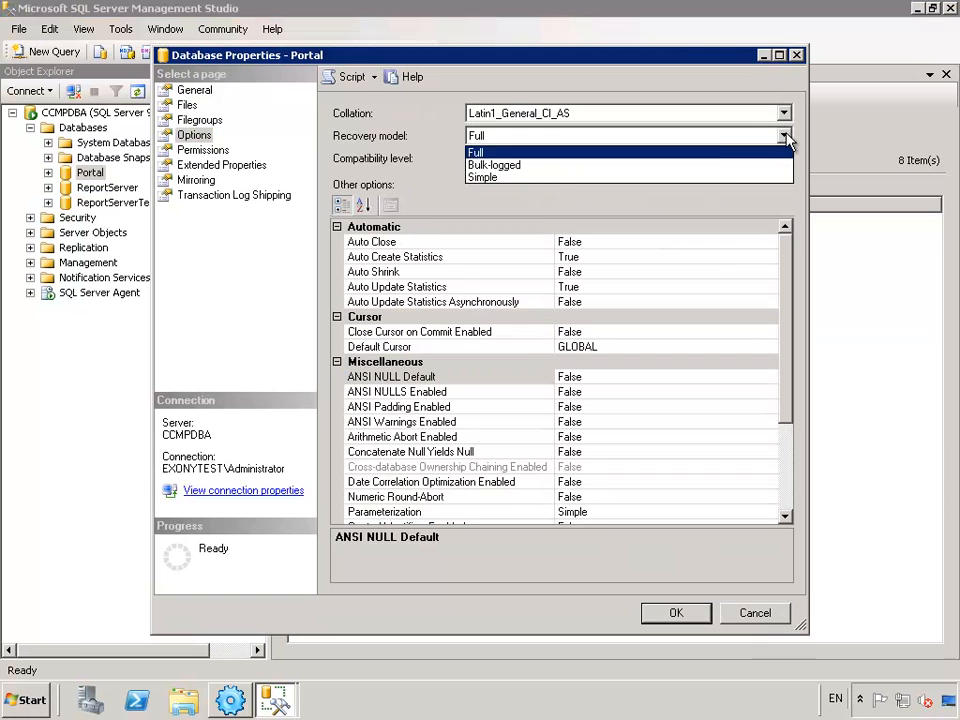
pyautogui.click(486, 177)
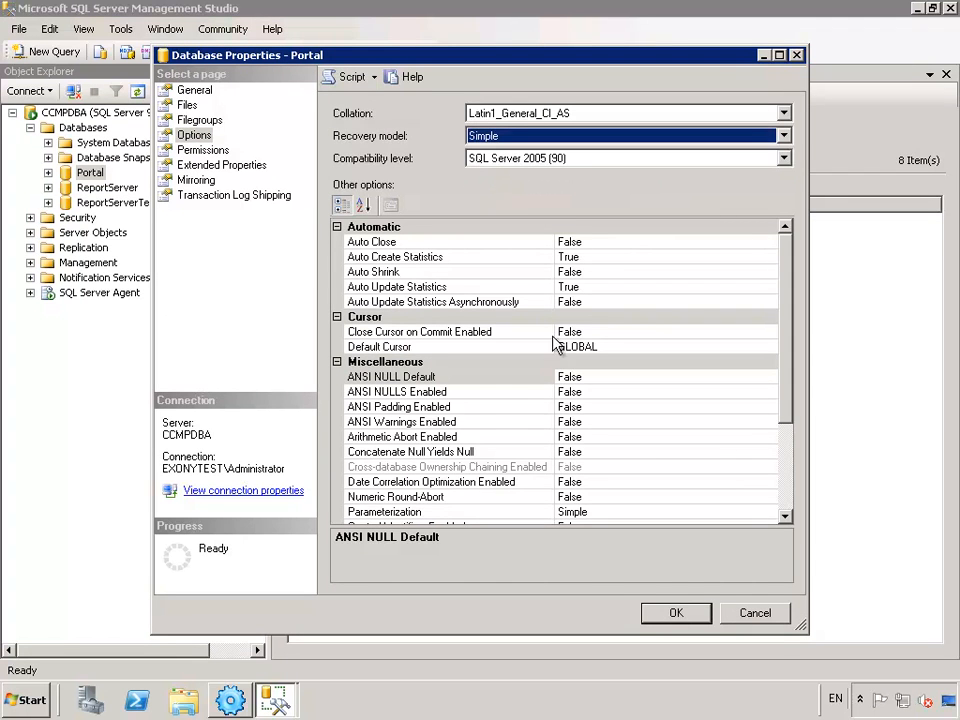
pyautogui.click(676, 615)
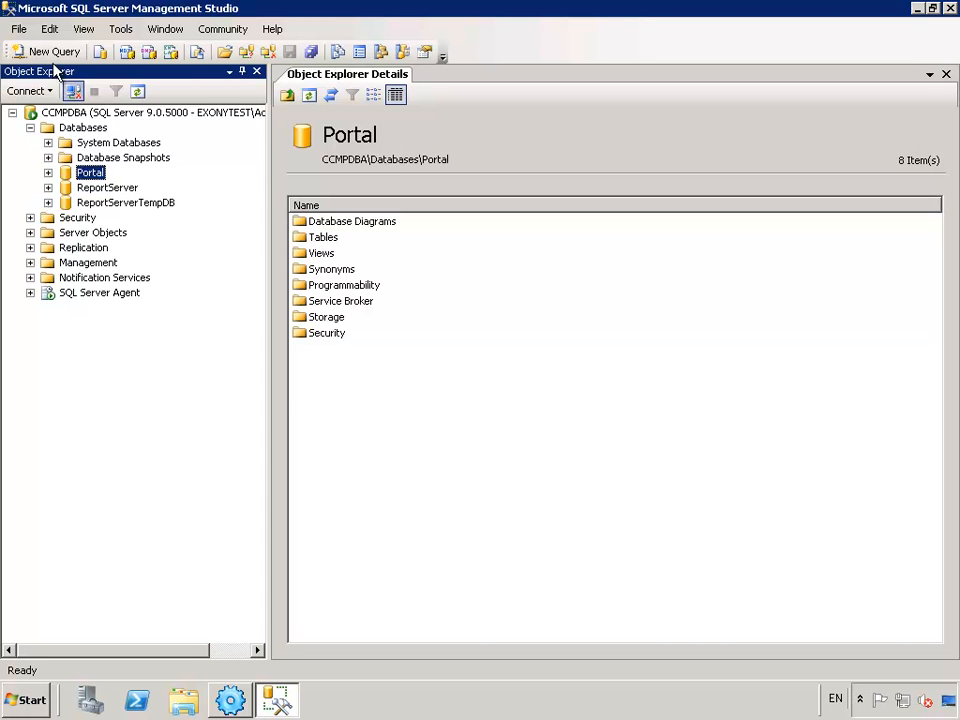
# - Connect Management Studio to the CCMPDBB database engine as well
pyautogui.click(30, 91)
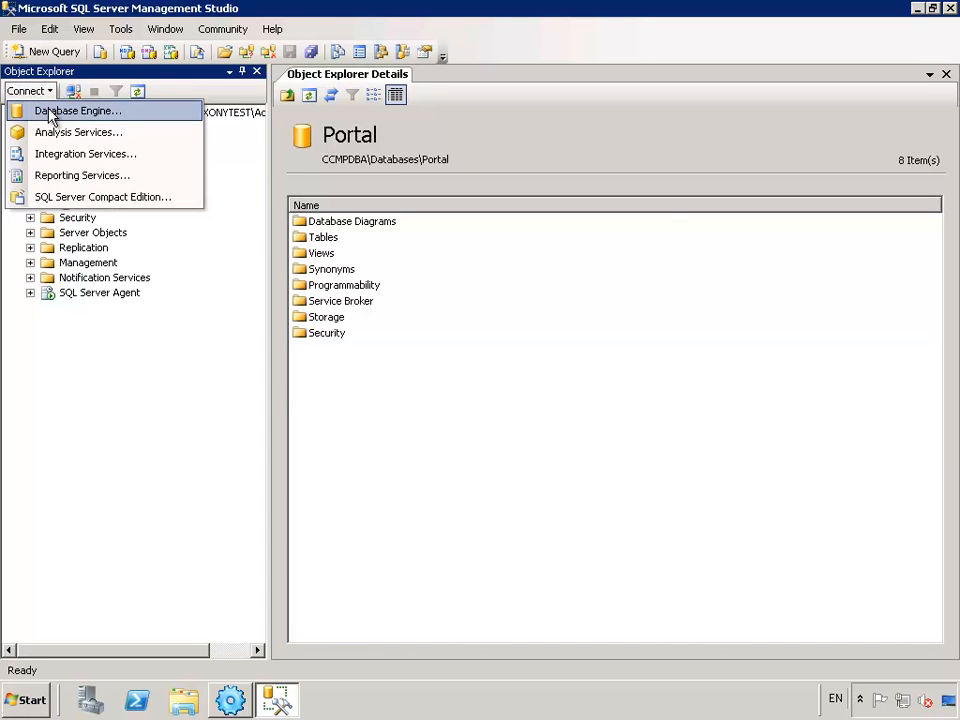
pyautogui.click(60, 117)
pyautogui.click(481, 238)
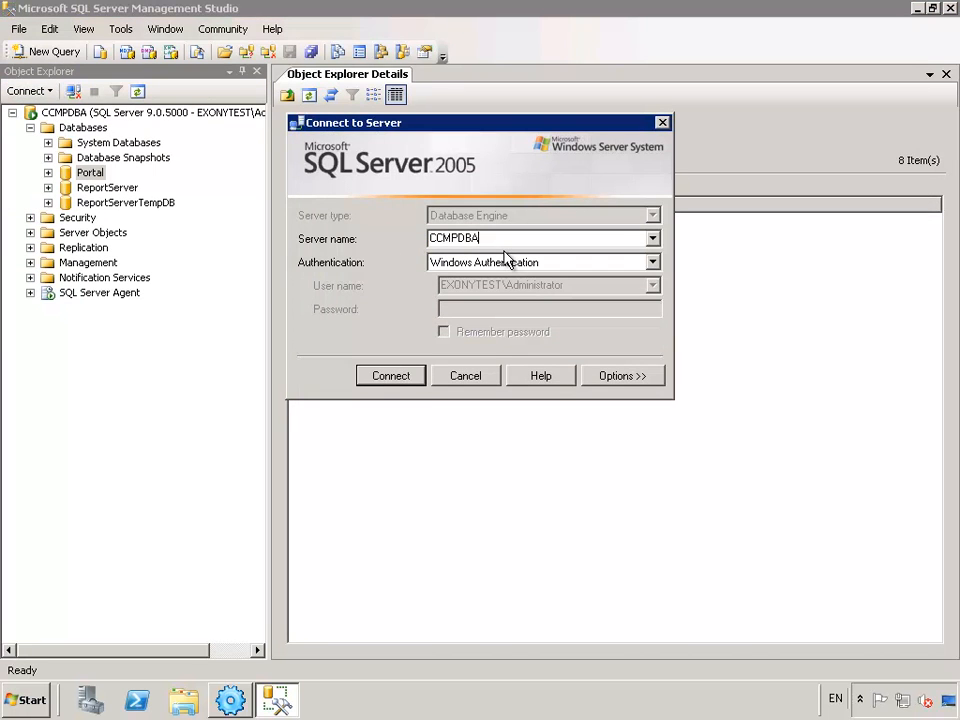
pyautogui.click(393, 380)
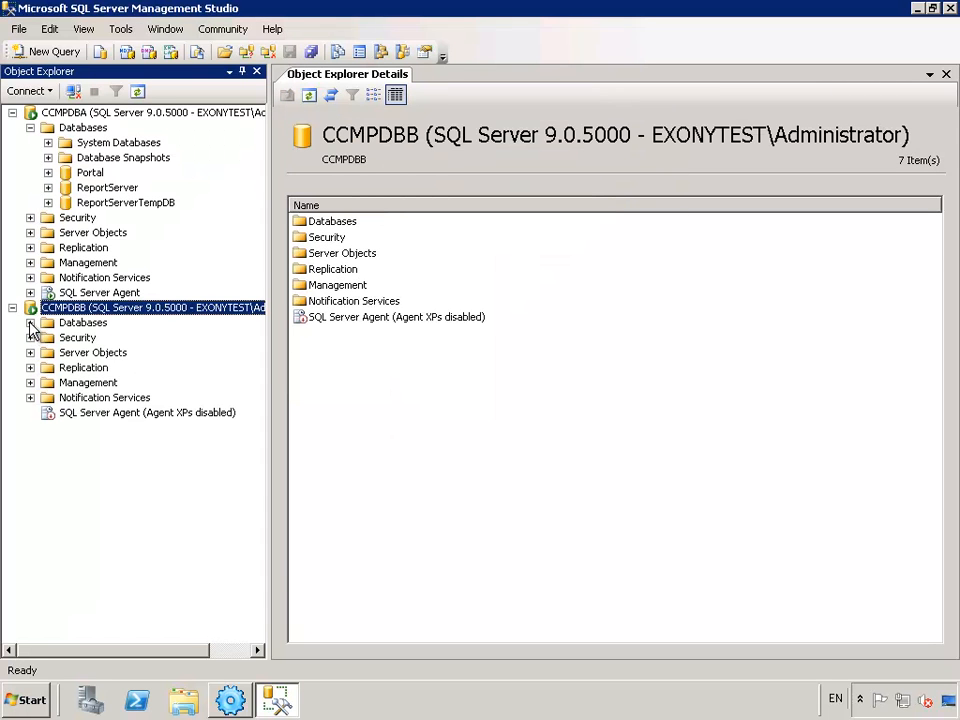
# - Set the Portal database on CCMPDBB to the Simple recovery model, then close Management Studio
pyautogui.click(30, 322)
pyautogui.click(86, 368)
pyautogui.rightClick(89, 368)
pyautogui.click(150, 569)
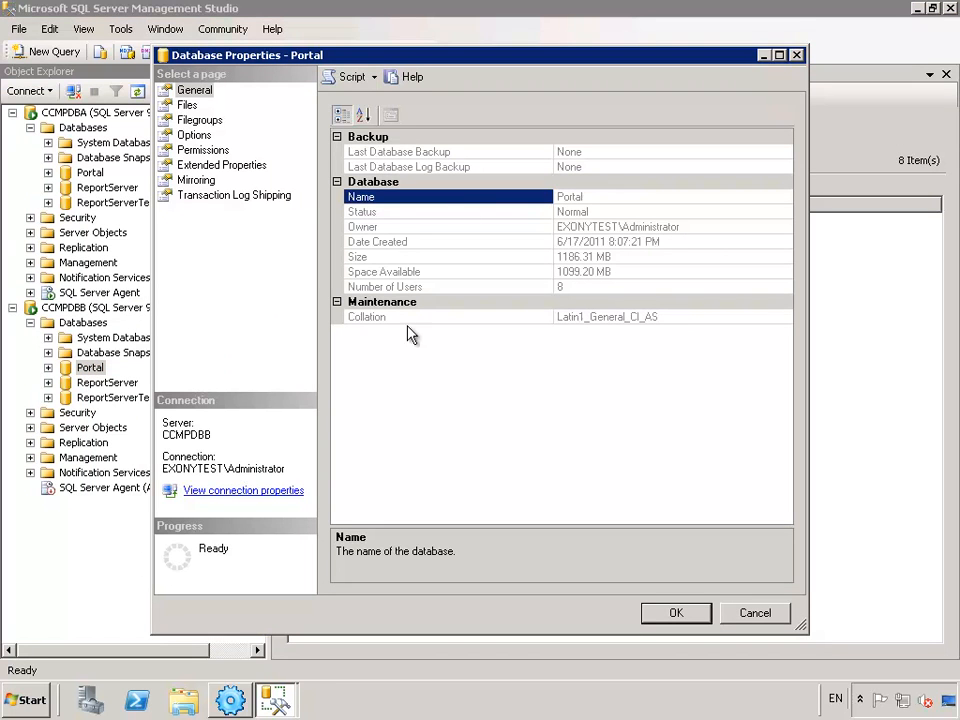
pyautogui.click(192, 134)
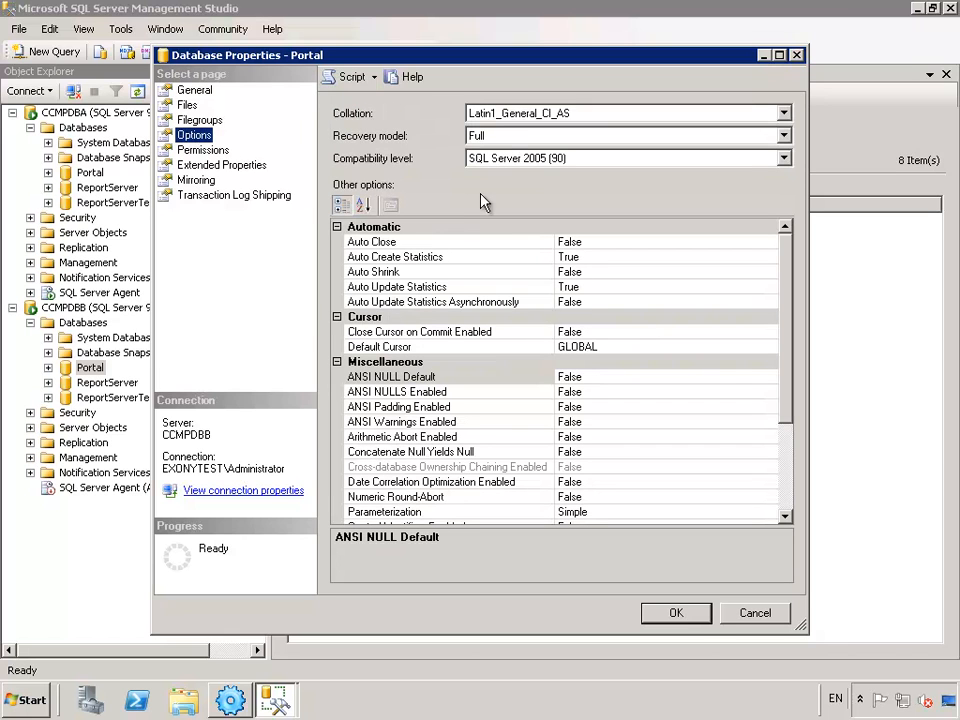
pyautogui.click(517, 136)
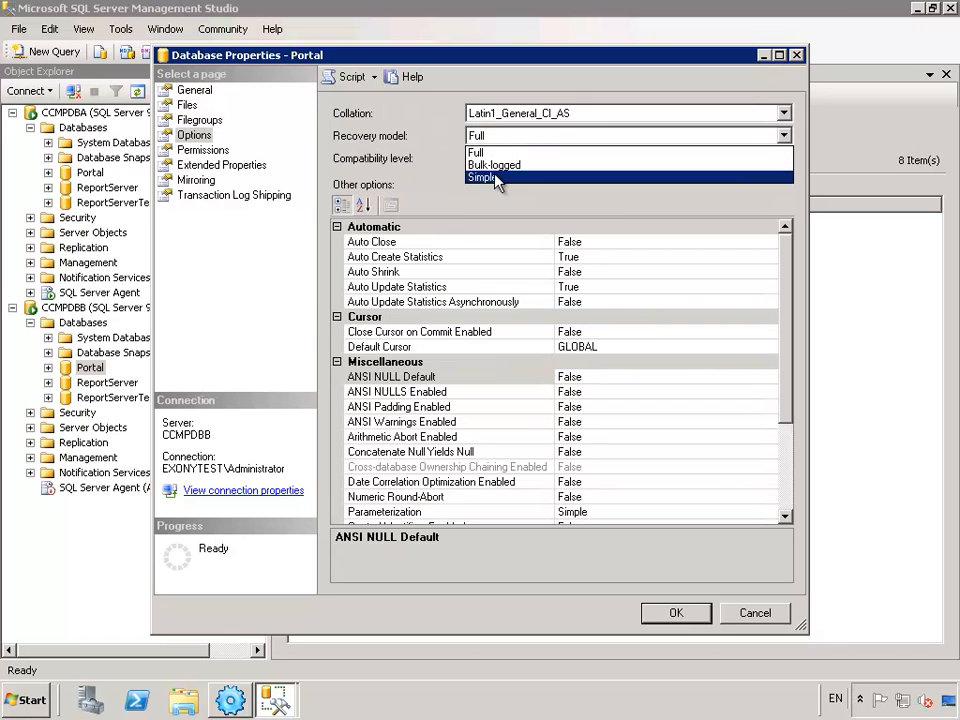
pyautogui.click(497, 174)
pyautogui.click(673, 611)
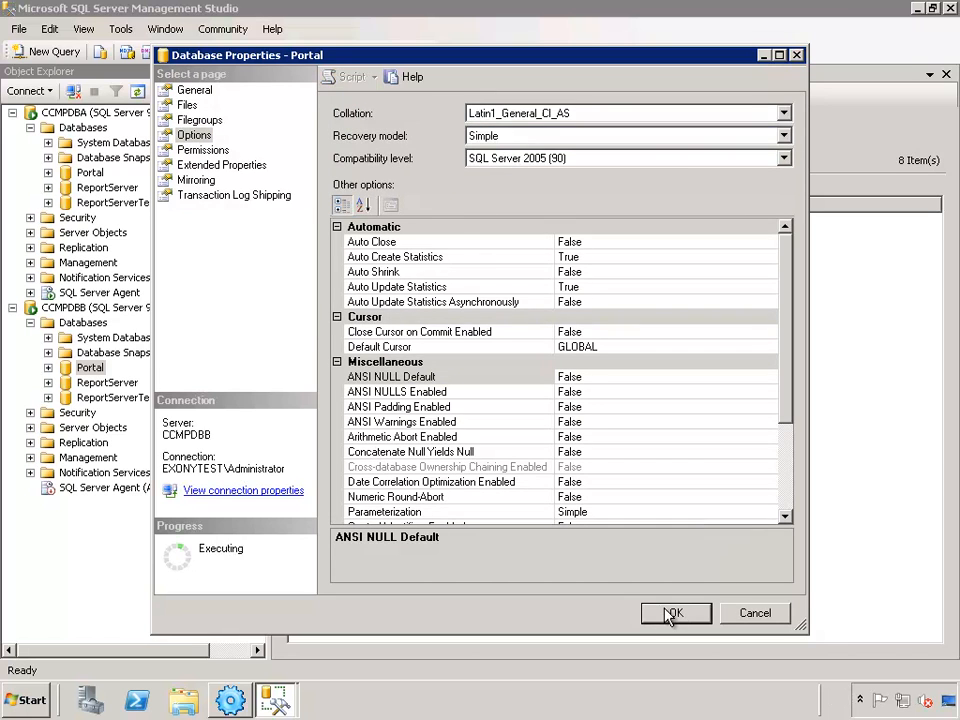
pyautogui.click(945, 9)
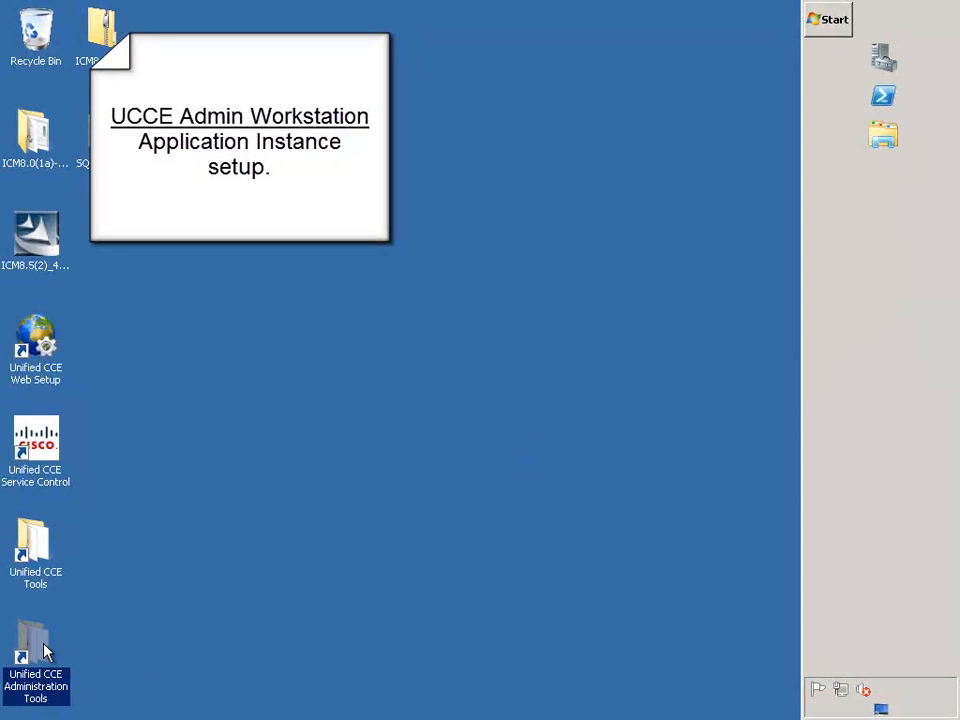
# - Launch Configuration Manager from Administration Tools and open the Application Instance List under List Tools
pyautogui.doubleClick(36, 645)
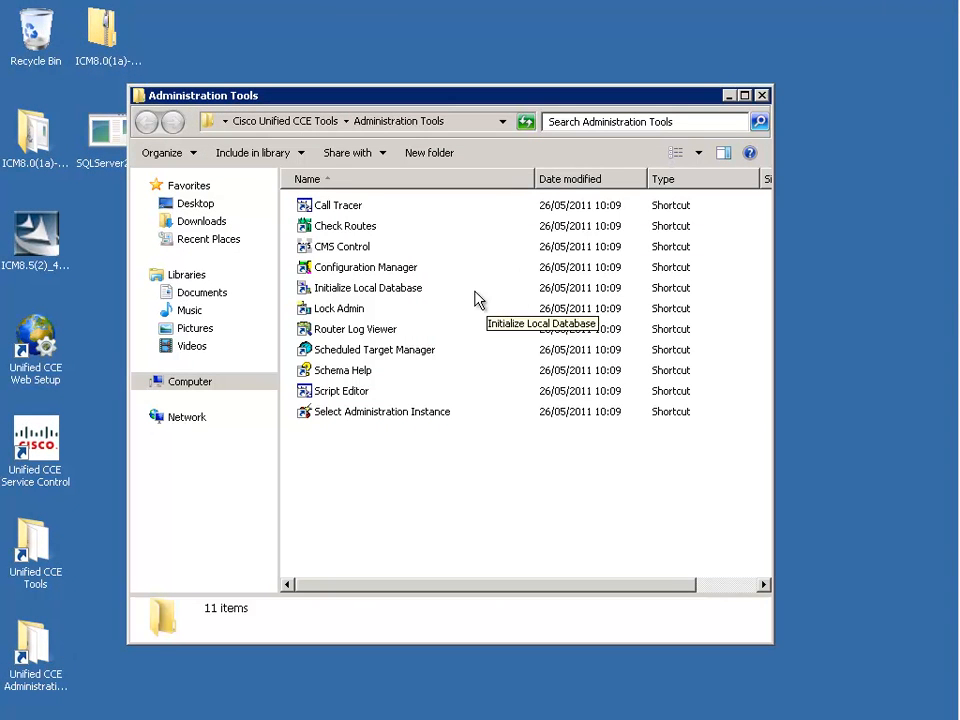
pyautogui.doubleClick(404, 270)
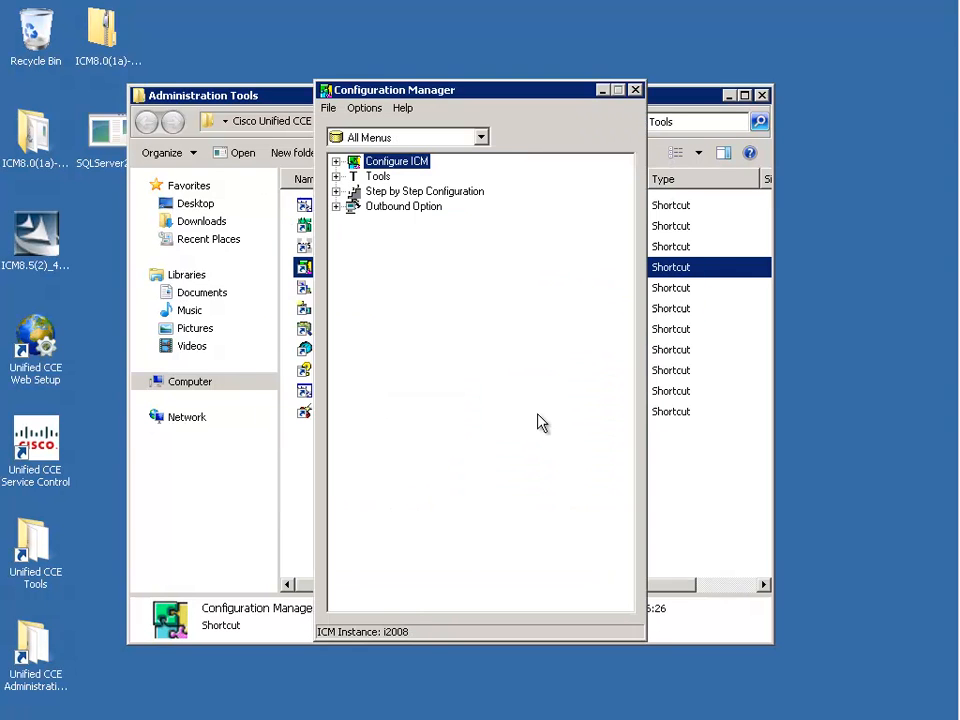
pyautogui.click(336, 176)
pyautogui.click(353, 221)
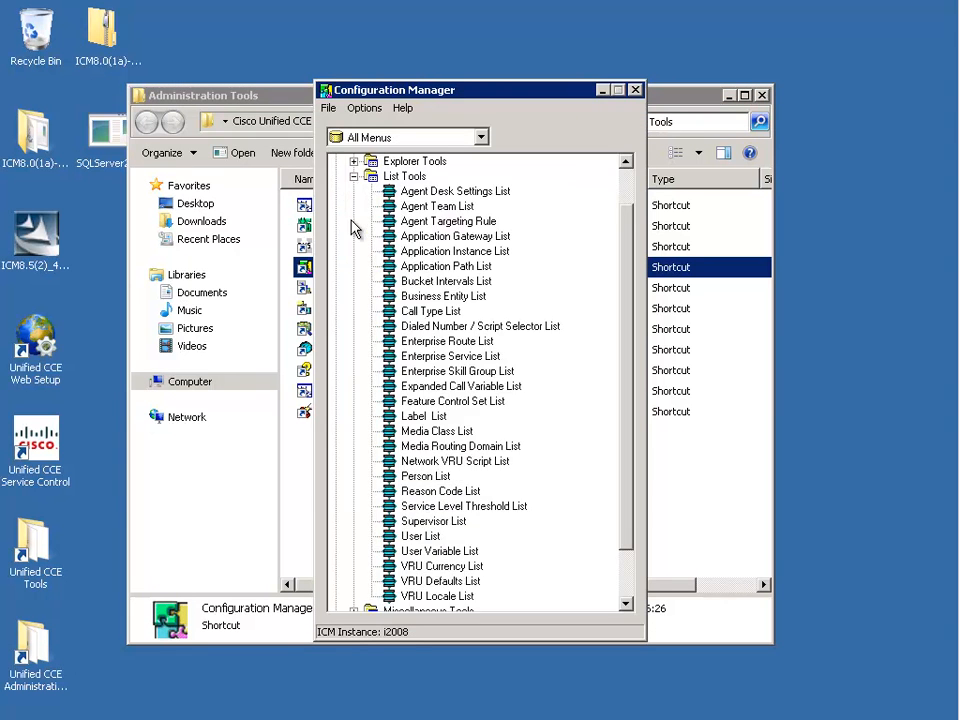
pyautogui.doubleClick(450, 251)
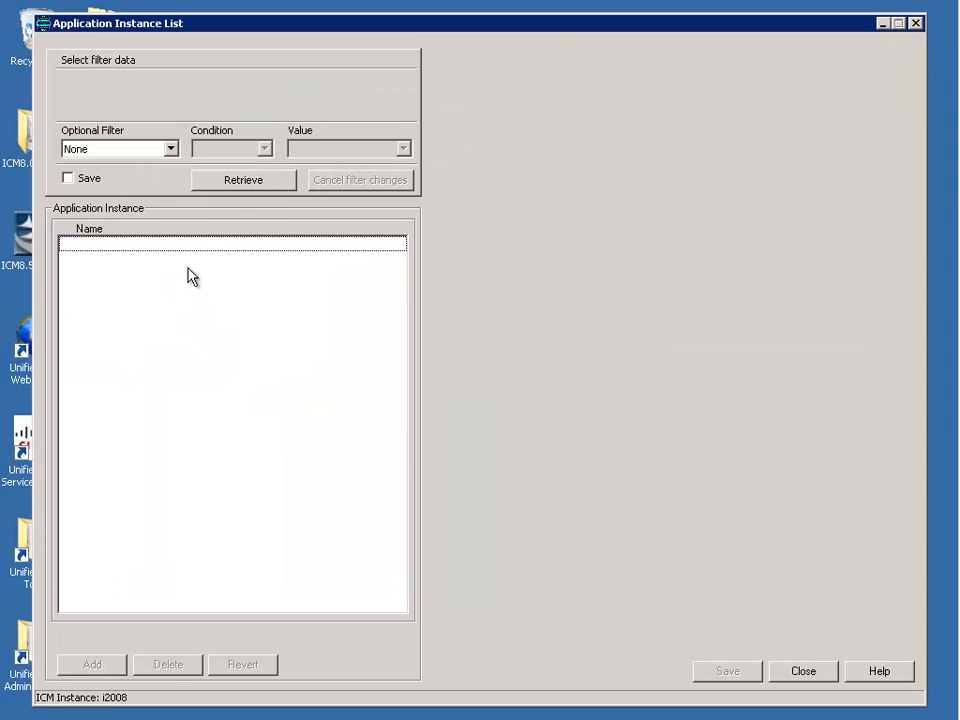
# - Retrieve the instance list and add a new instance named CCMP852AppInstance
pyautogui.click(230, 188)
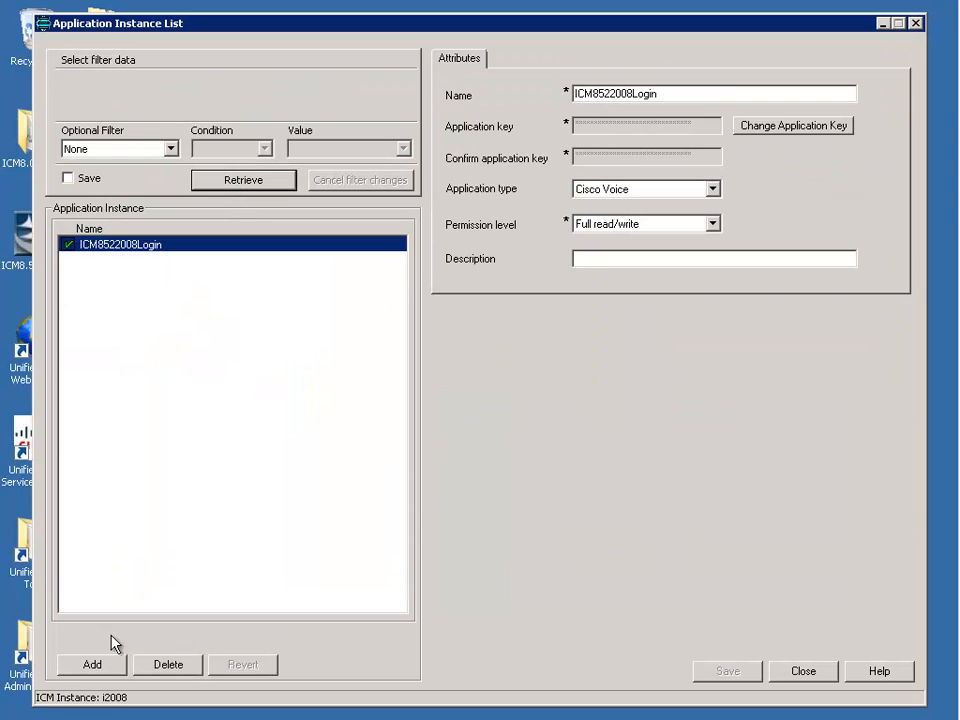
pyautogui.click(90, 665)
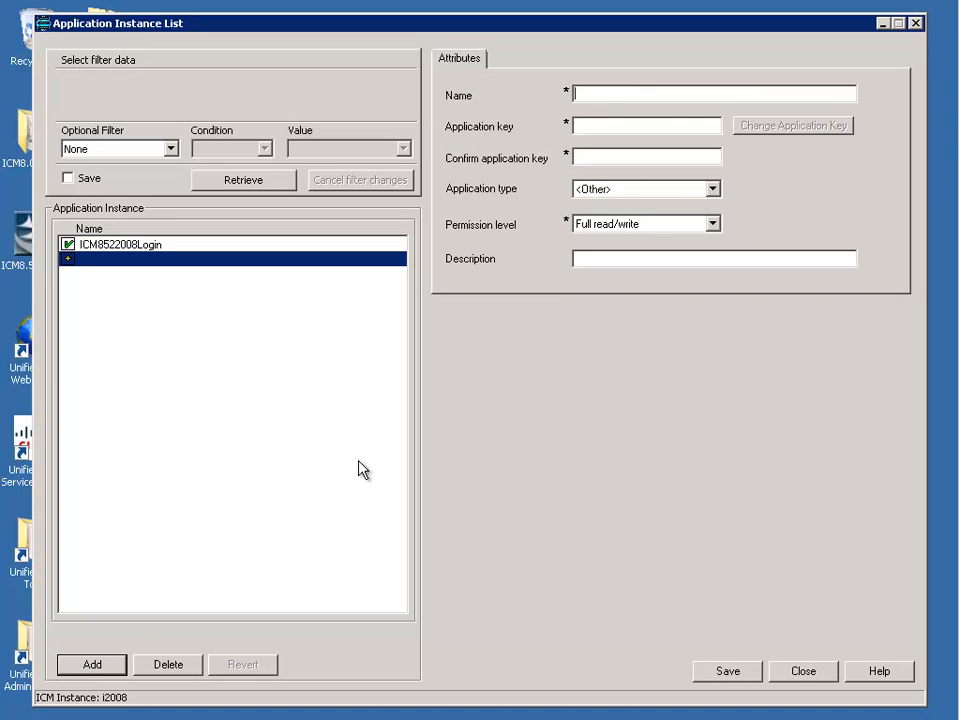
pyautogui.write('CCMP852AppInstance')
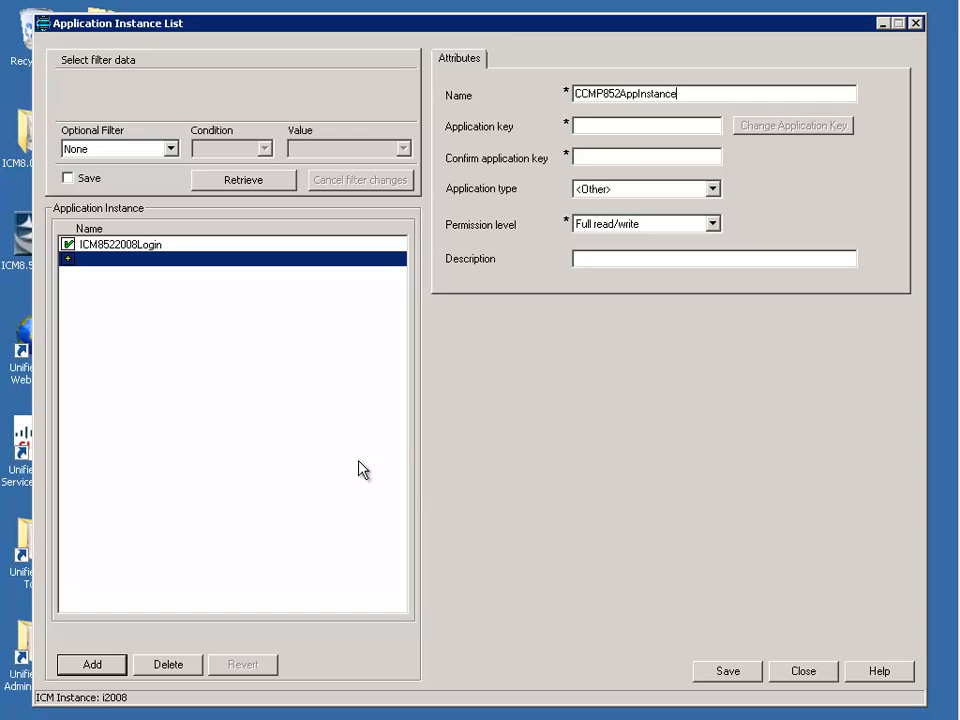
# - Enter and confirm the application key, set the type to Cisco Voice, and save
pyautogui.click(624, 127)
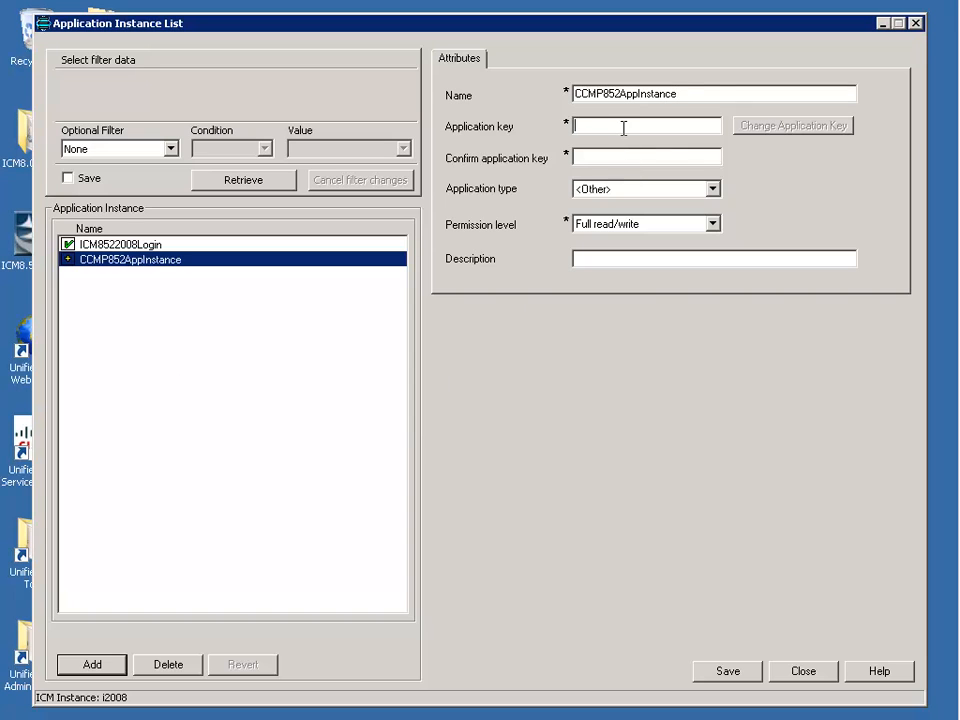
pyautogui.write('********')
pyautogui.press('Tab')
pyautogui.write('********')
pyautogui.press('Tab')
pyautogui.press('Down')
pyautogui.press('Down')
pyautogui.press('Down')
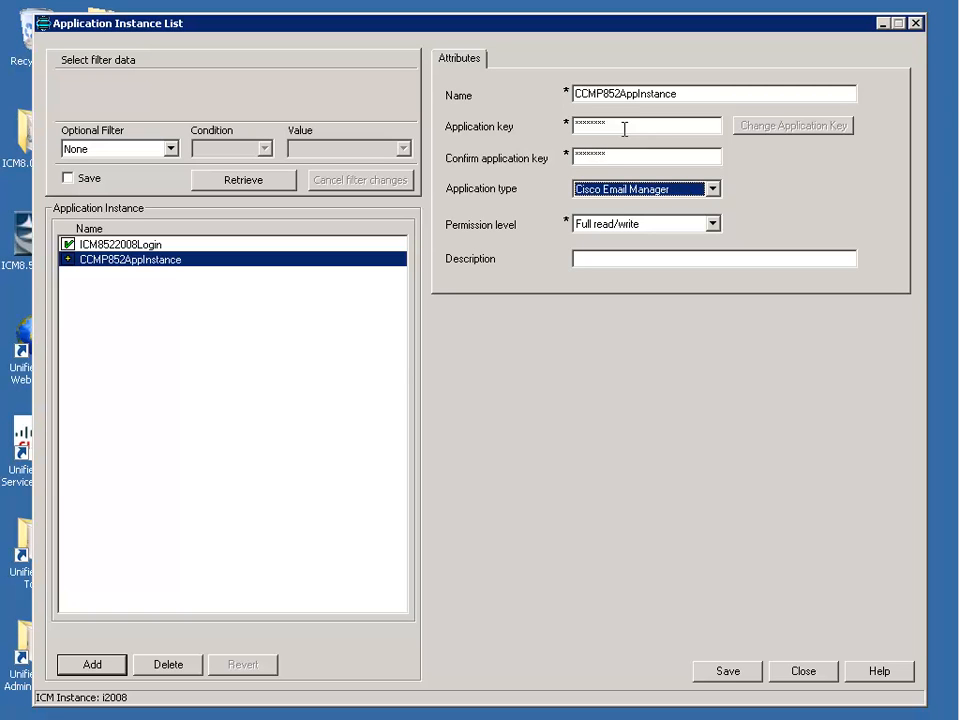
pyautogui.press('Tab')
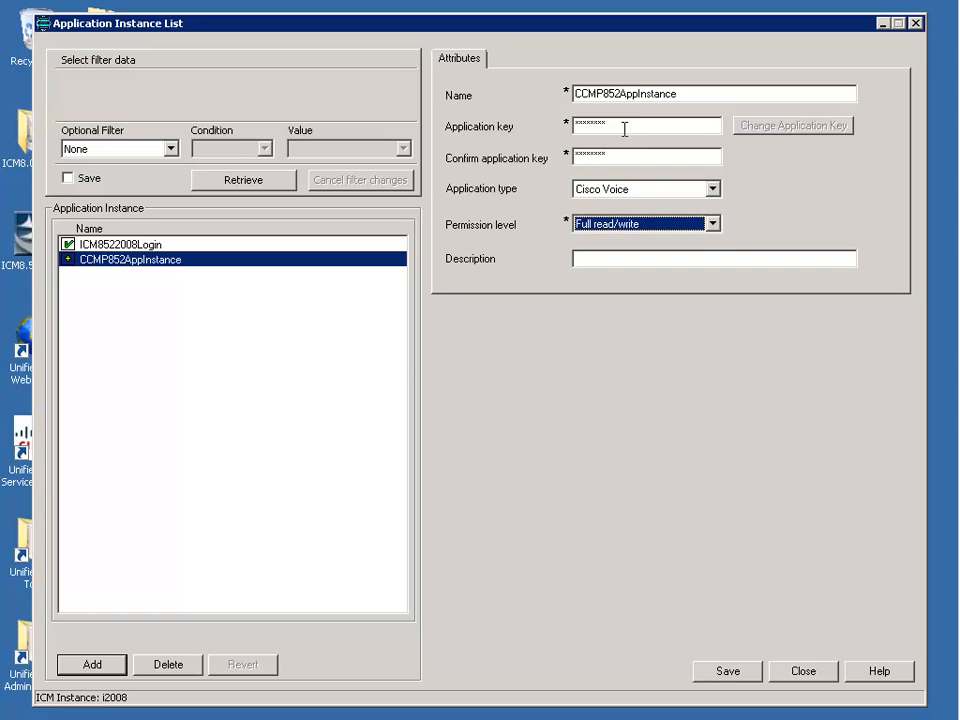
pyautogui.click(721, 672)
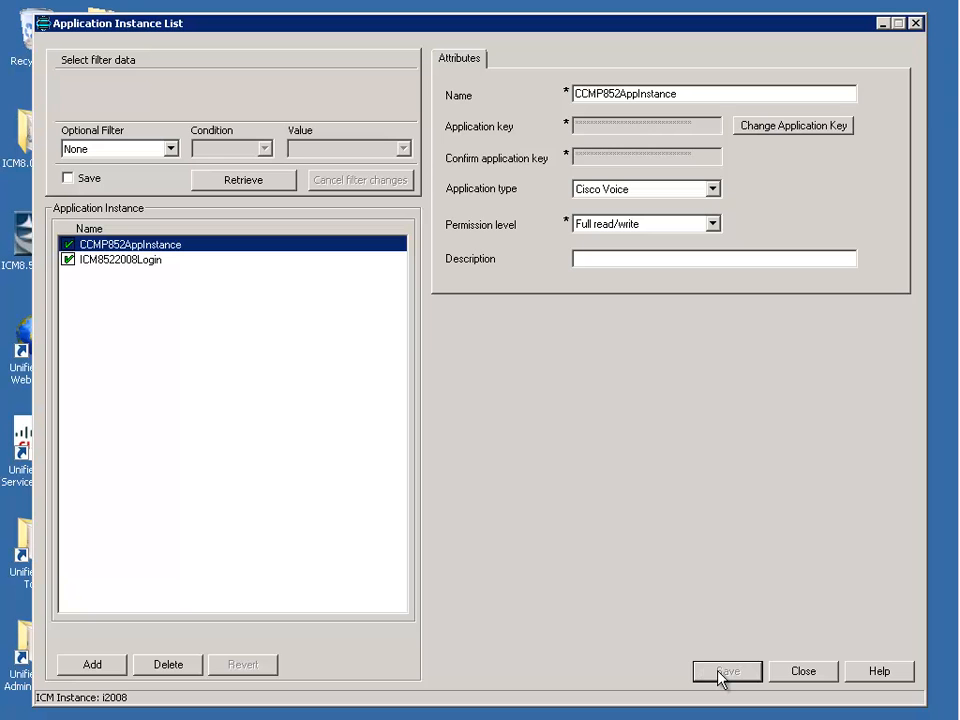
# - Close the Application Instance List, Configuration Manager and the Administration Tools folder
pyautogui.click(770, 668)
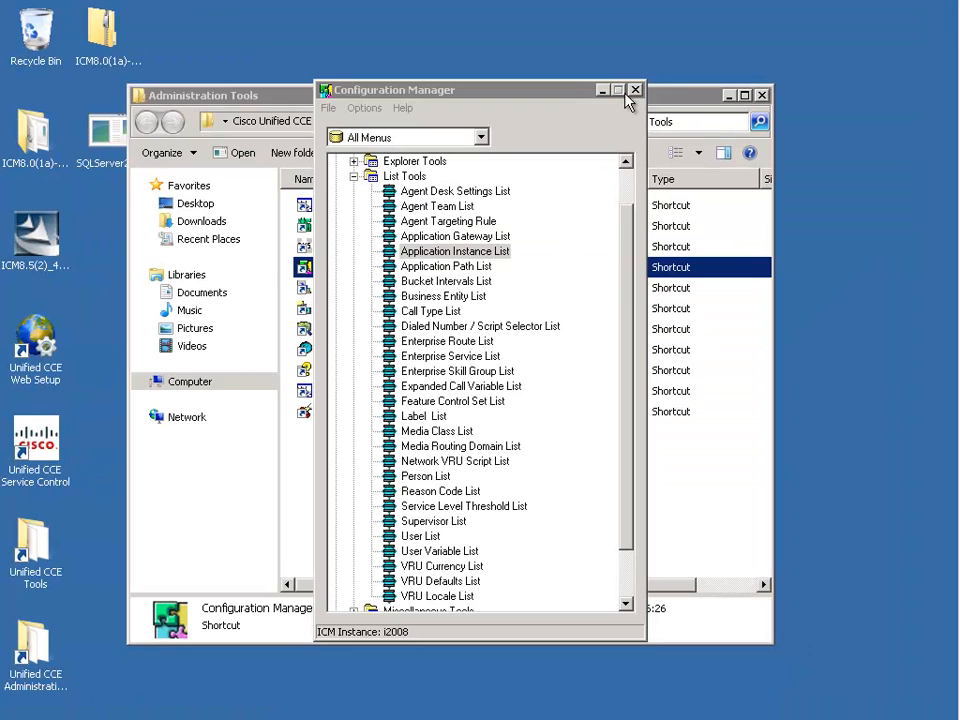
pyautogui.click(635, 90)
pyautogui.click(762, 95)
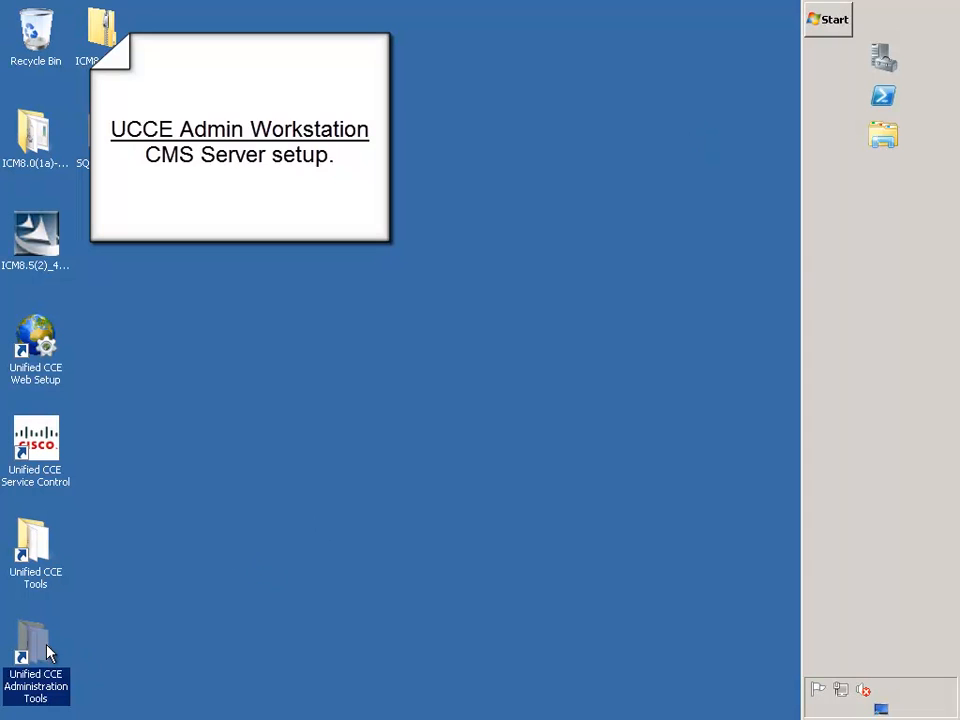
# - Launch CMS Control from Administration Tools and start a new application connection
pyautogui.doubleClick(47, 646)
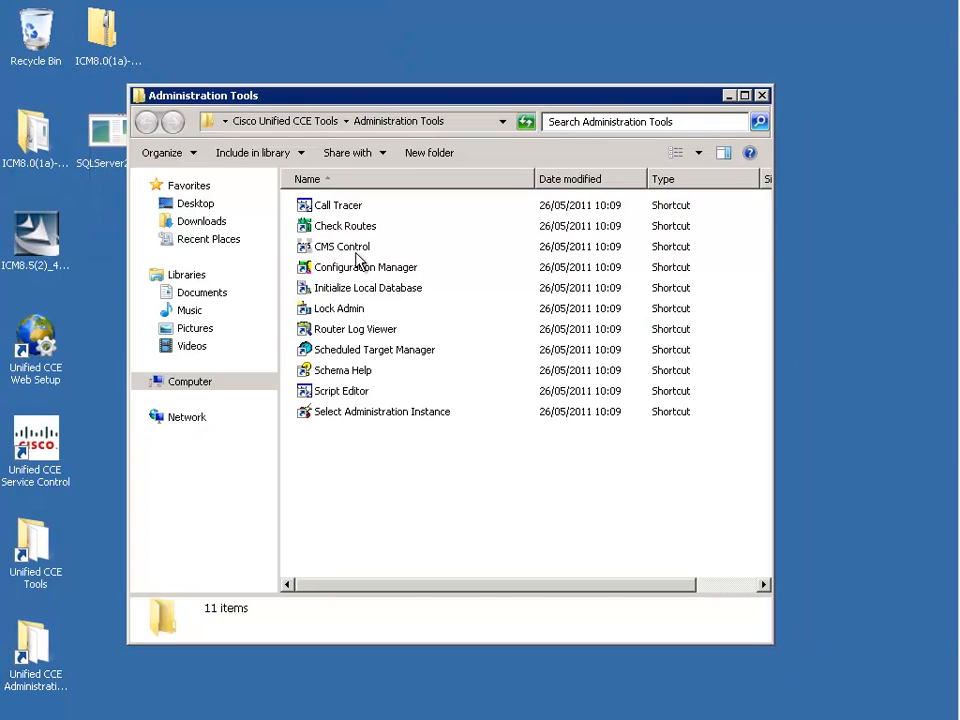
pyautogui.doubleClick(355, 250)
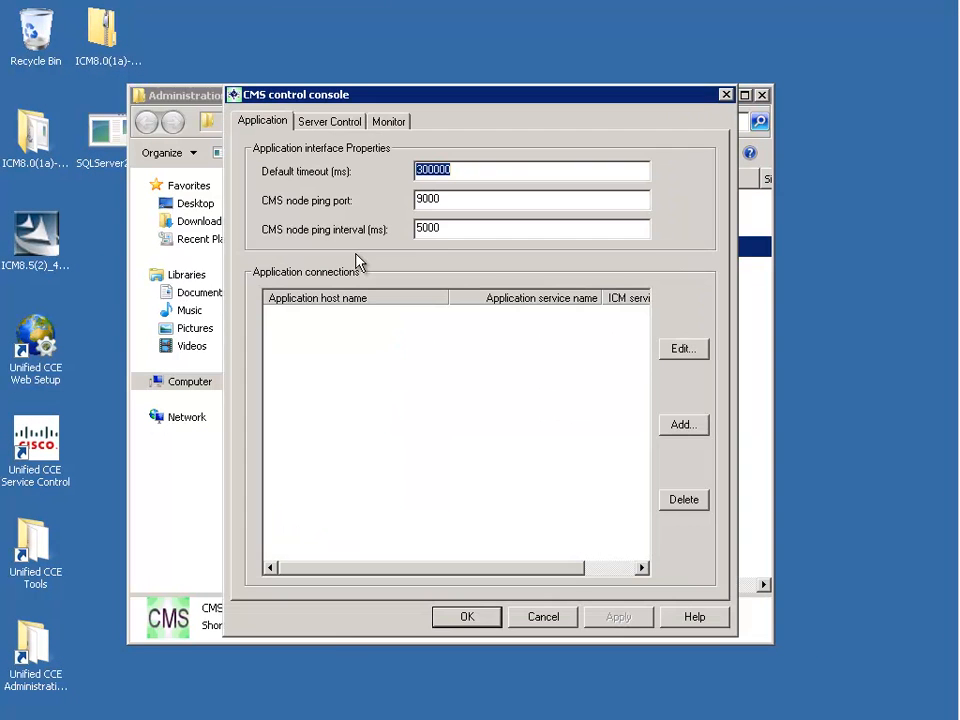
pyautogui.click(688, 426)
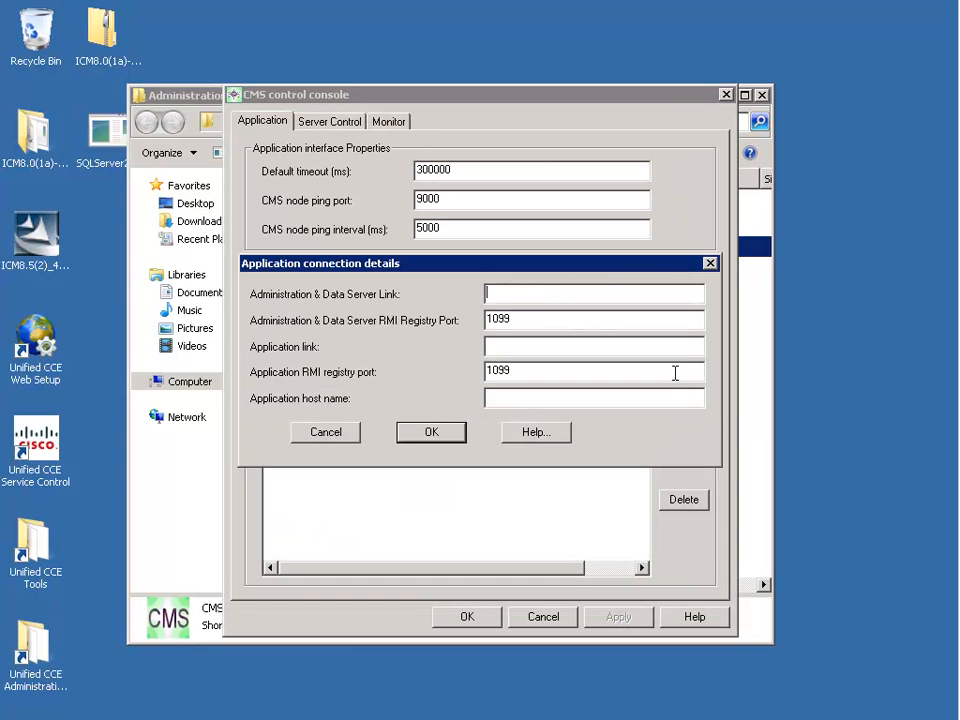
# - Enter server link CCMPDBAServer, application link CCMPDBAClient, both ports 2988, host CCMPDBA, and confirm
pyautogui.write('CCMPDBAServer')
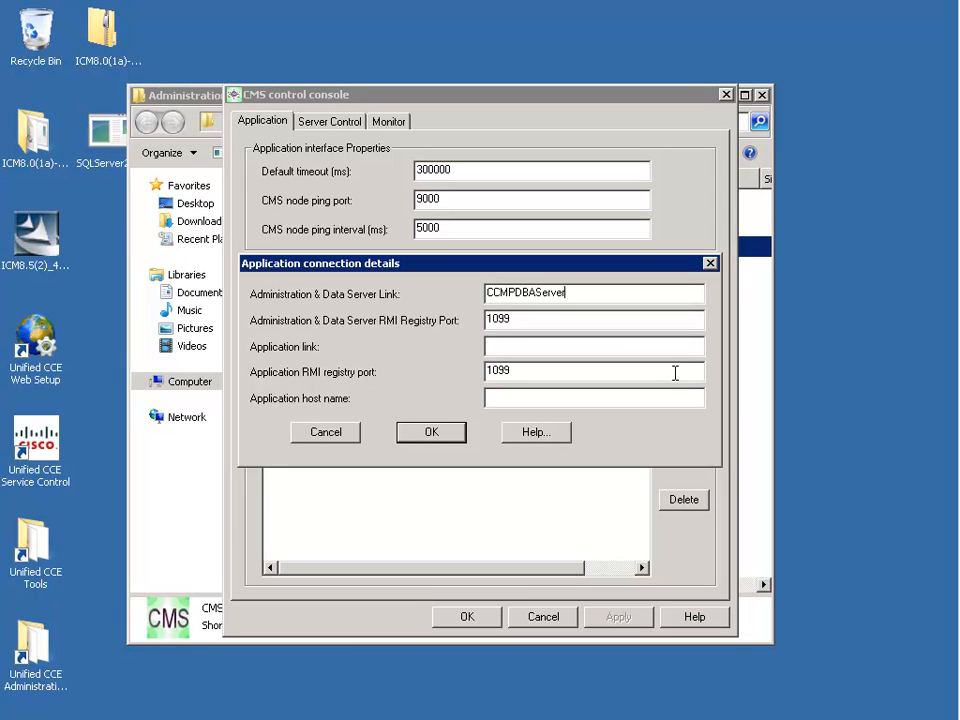
pyautogui.press('Tab')
pyautogui.write('2988')
pyautogui.press('Tab')
pyautogui.write('CCMPDBAClient')
pyautogui.press('Tab')
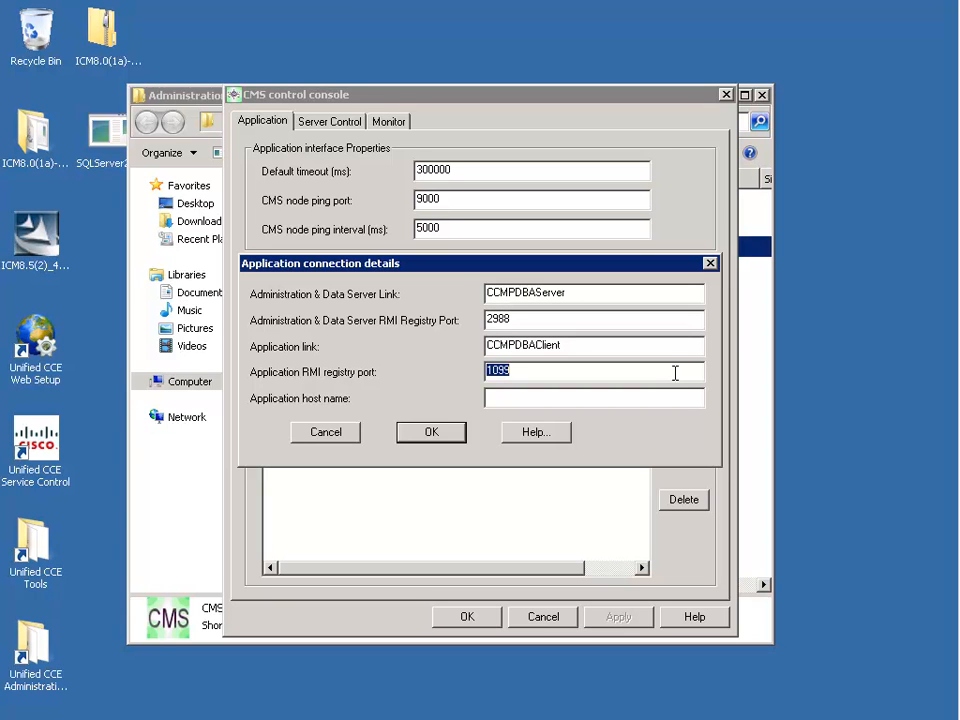
pyautogui.write('2988')
pyautogui.press('Tab')
pyautogui.write('CCMPDBA')
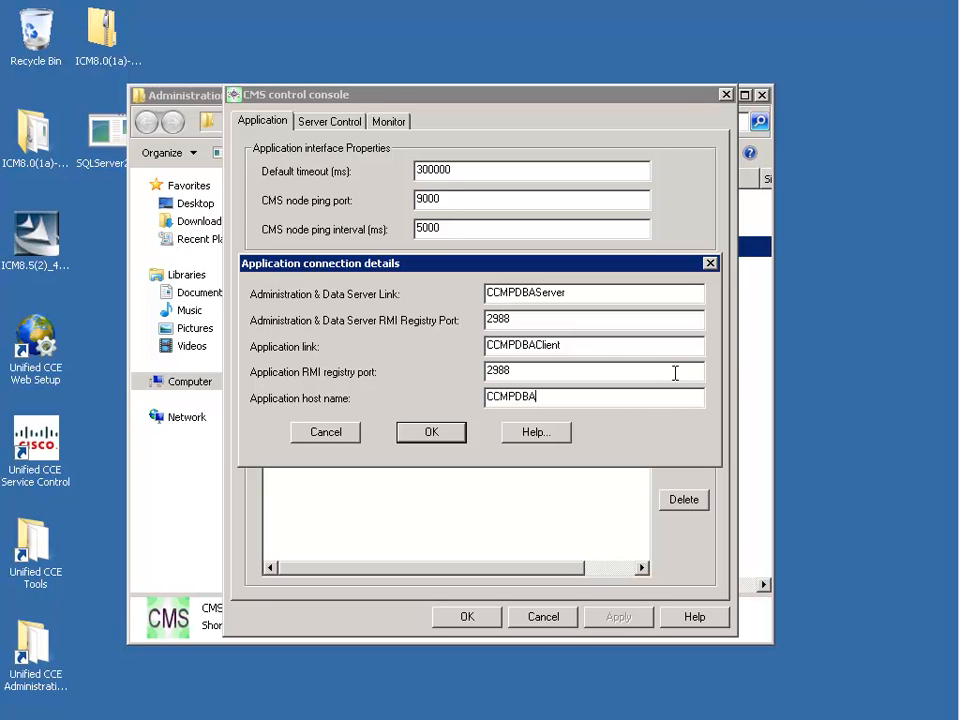
pyautogui.click(407, 438)
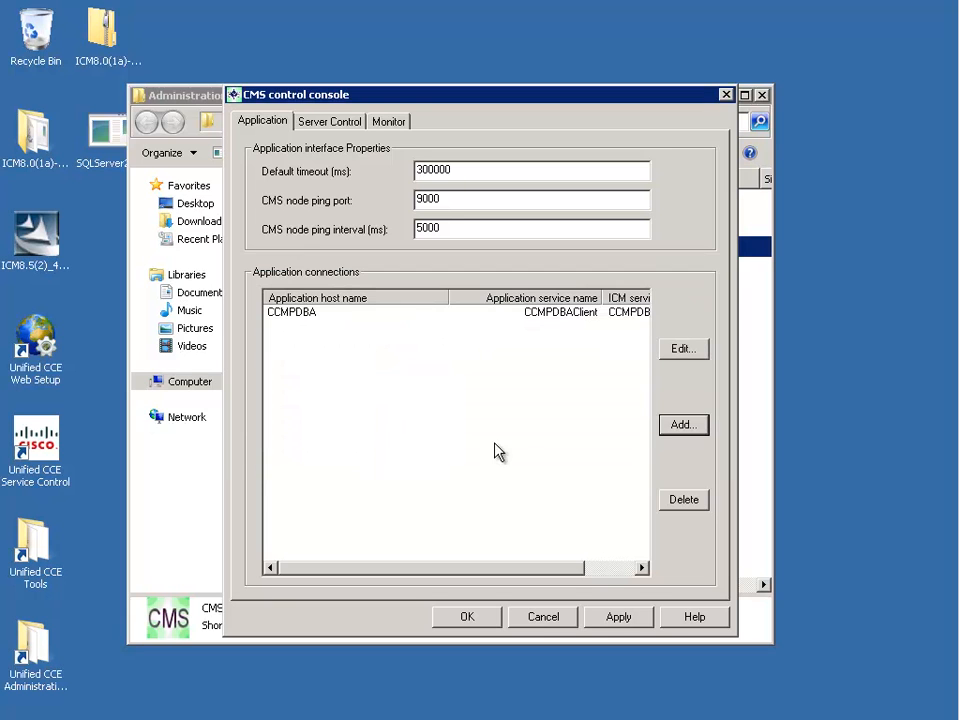
# - Start a second connection with server link CCMPDBBServer on data server port 2989
pyautogui.click(679, 425)
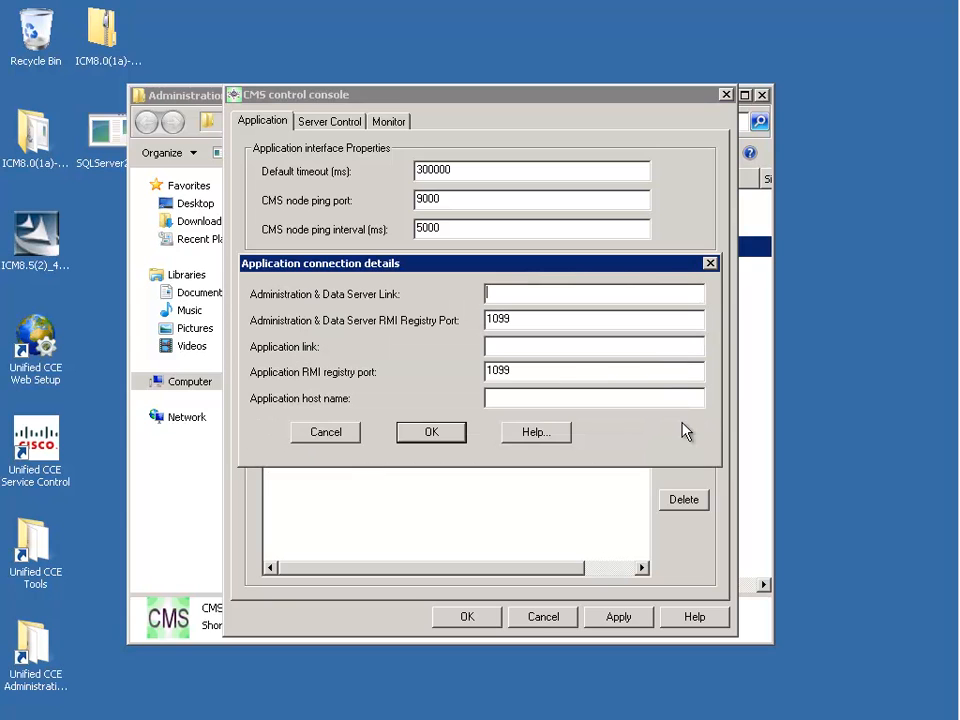
pyautogui.write('CCMPDBA')
pyautogui.press('BackSpace')
pyautogui.write('B')
pyautogui.hotkey('shift', 'Left')
pyautogui.hotkey('shift', 'Left')
pyautogui.hotkey('shift', 'Left')
pyautogui.hotkey('shift', 'Left')
pyautogui.hotkey('shift', 'Left')
pyautogui.hotkey('shift', 'Left')
pyautogui.hotkey('shift', 'Left')
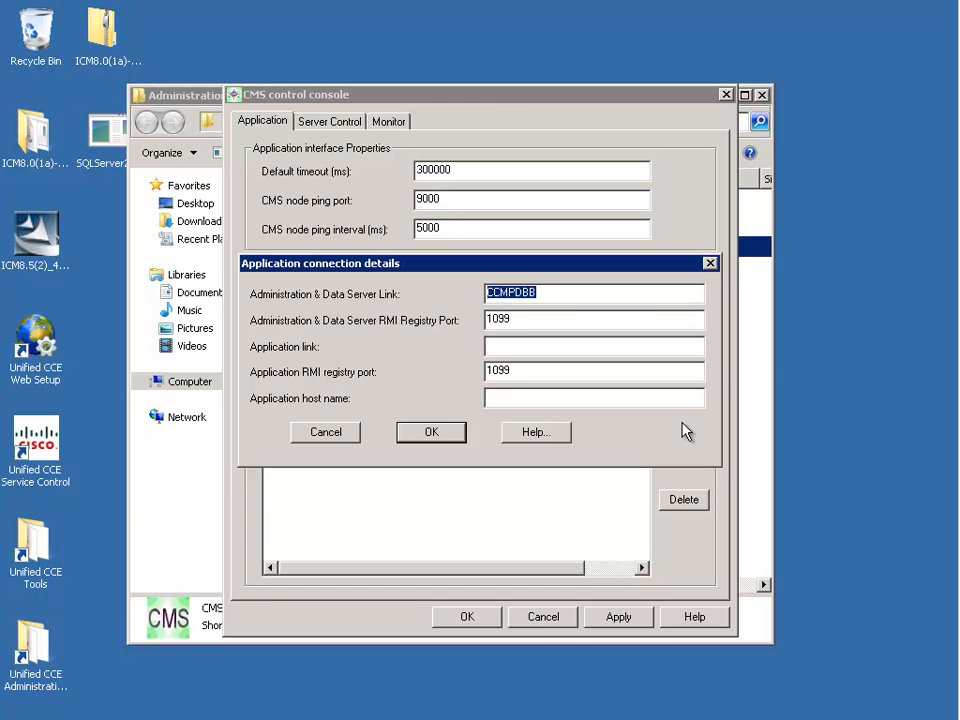
pyautogui.click(596, 291)
pyautogui.write('Server')
pyautogui.press('Tab')
pyautogui.write('2989')
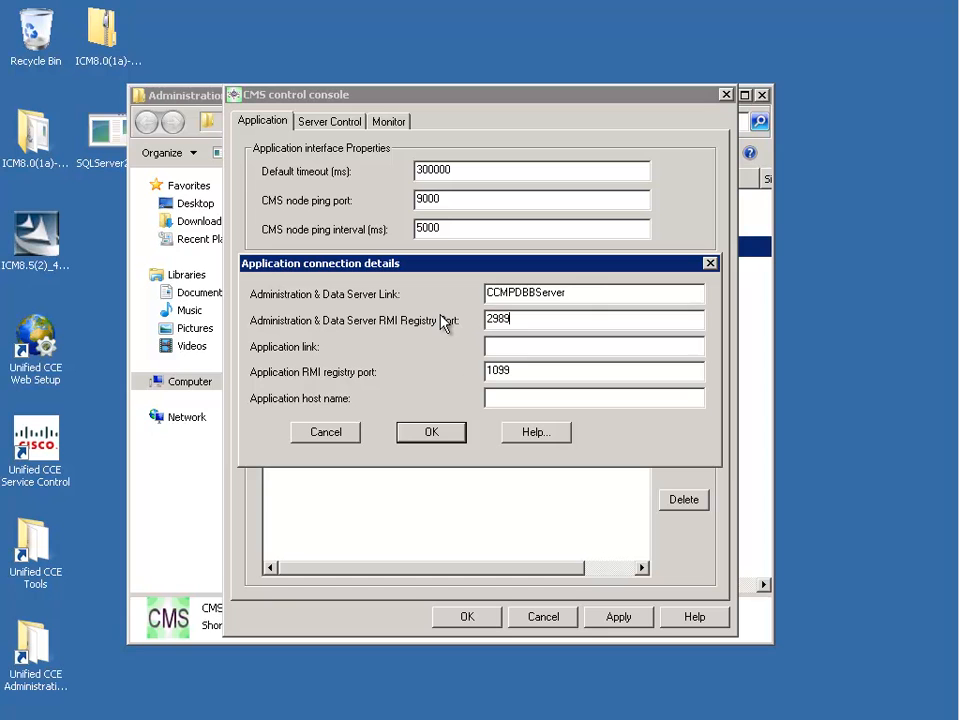
# - Enter application link CCMPDBBClient, port 2989 and host CCMPDBB, then confirm the connection
pyautogui.press('Tab')
pyautogui.write('CCMPDBBClient')
pyautogui.press('Tab')
pyautogui.write('2989')
pyautogui.press('Tab')
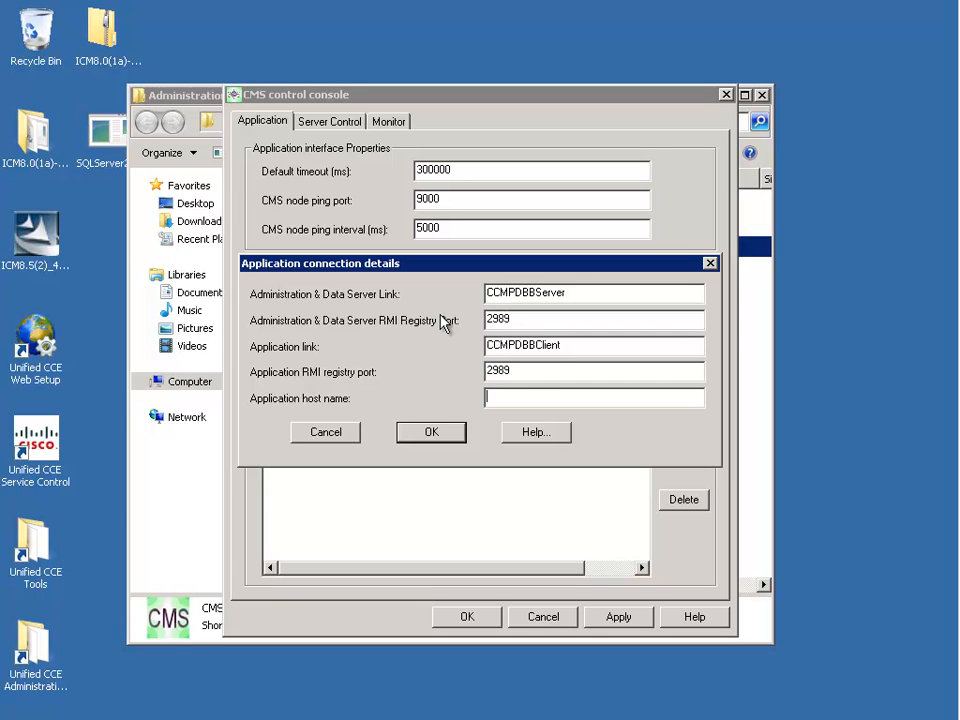
pyautogui.write('CCMPDBB')
pyautogui.click(431, 438)
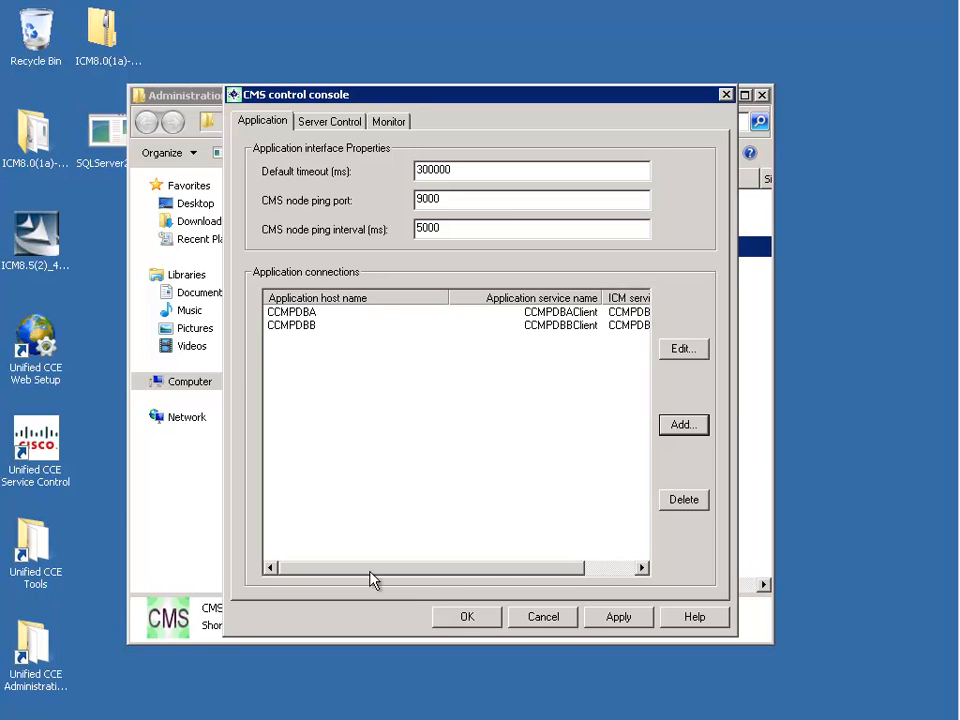
# - Save the connection changes, accept the Cms_JServer restart, and close Administration Tools
pyautogui.moveTo(443, 569)
pyautogui.mouseDown()
pyautogui.moveTo(548, 566)
pyautogui.moveTo(428, 570)
pyautogui.mouseUp()
pyautogui.click(470, 616)
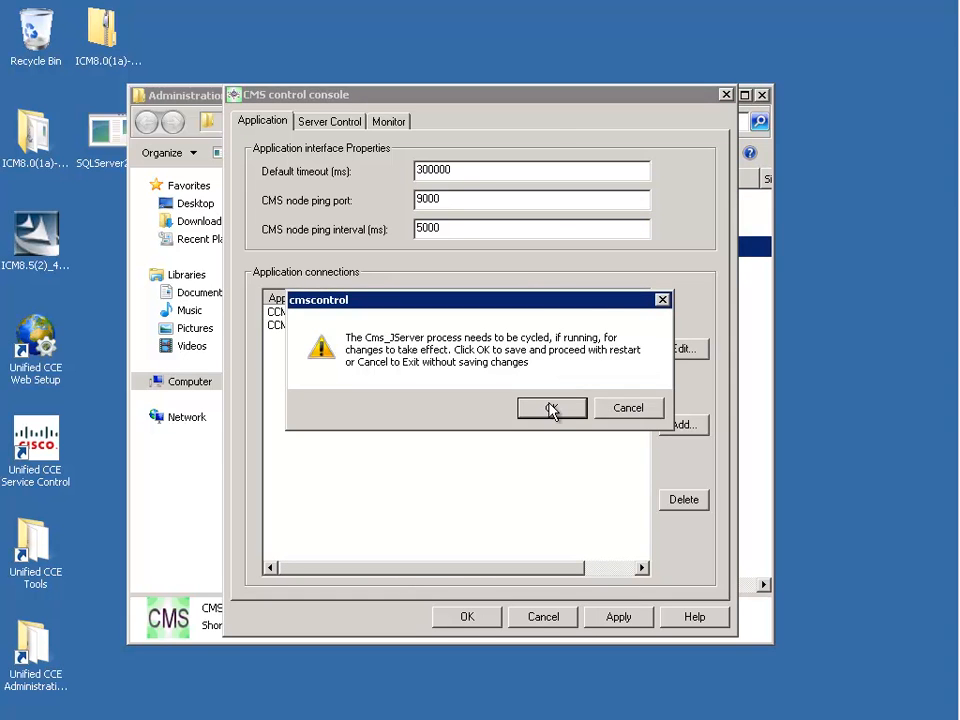
pyautogui.click(552, 408)
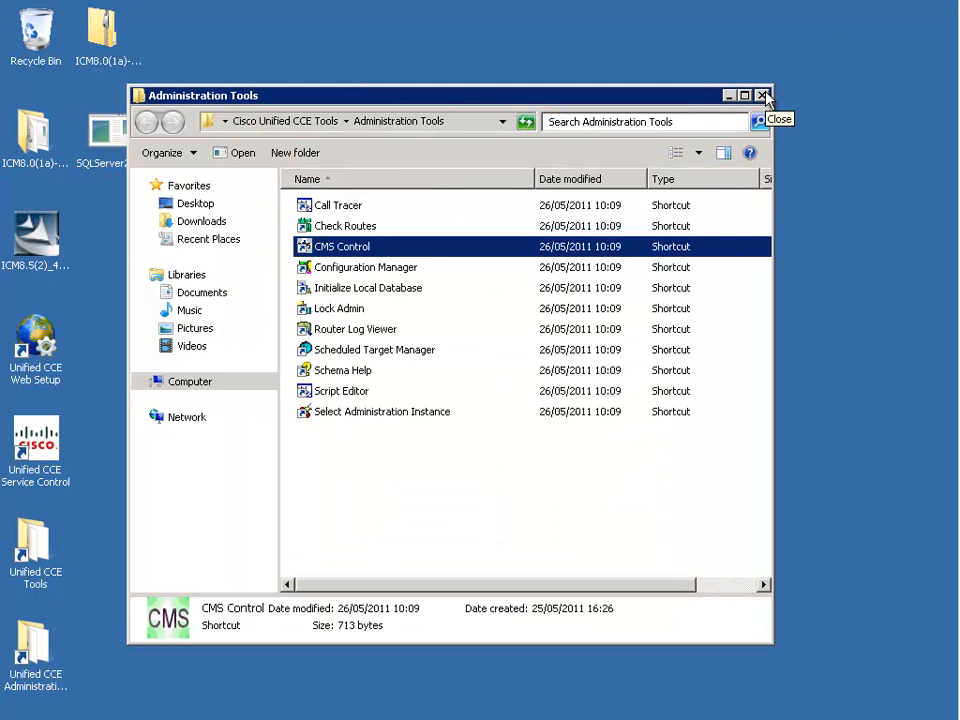
pyautogui.click(763, 96)
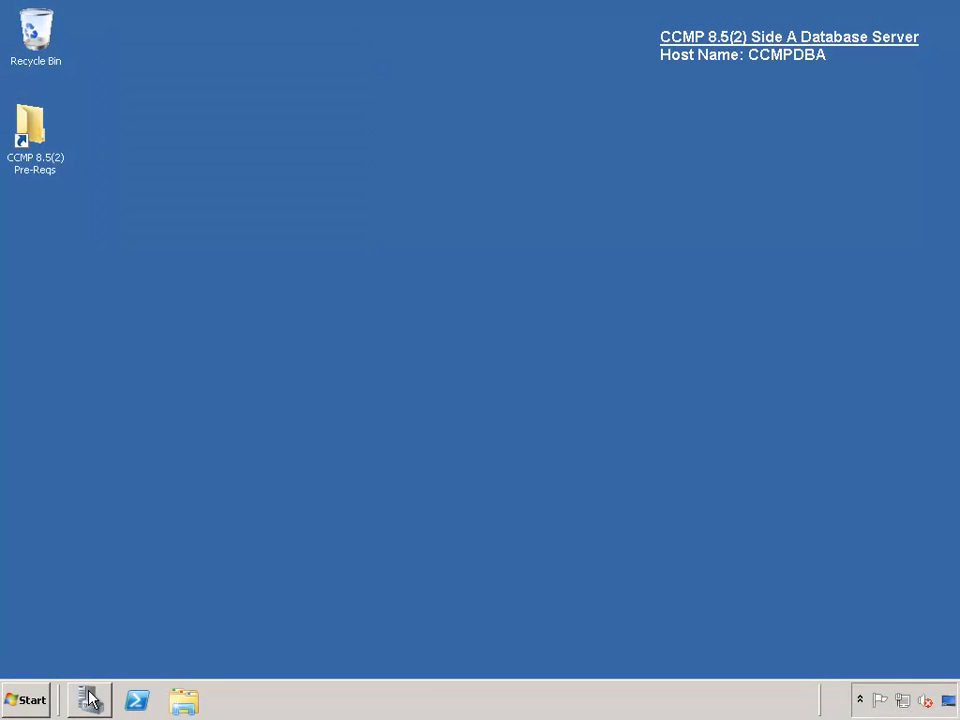
# - Start a new inbound Port rule in Server Manager for TCP ports 2988,3333
pyautogui.click(90, 699)
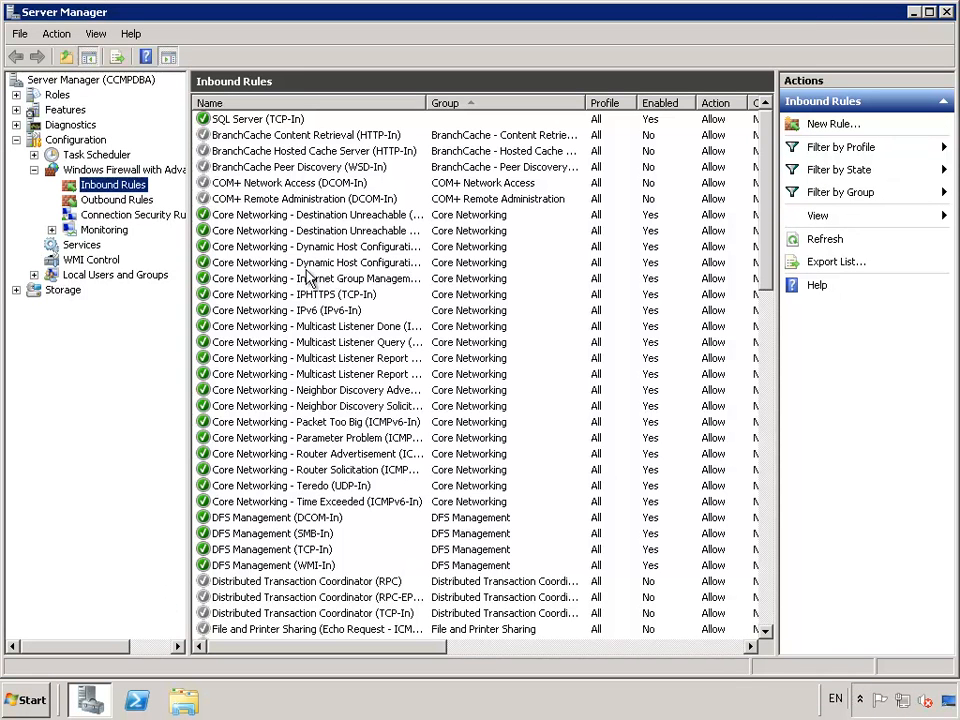
pyautogui.click(834, 127)
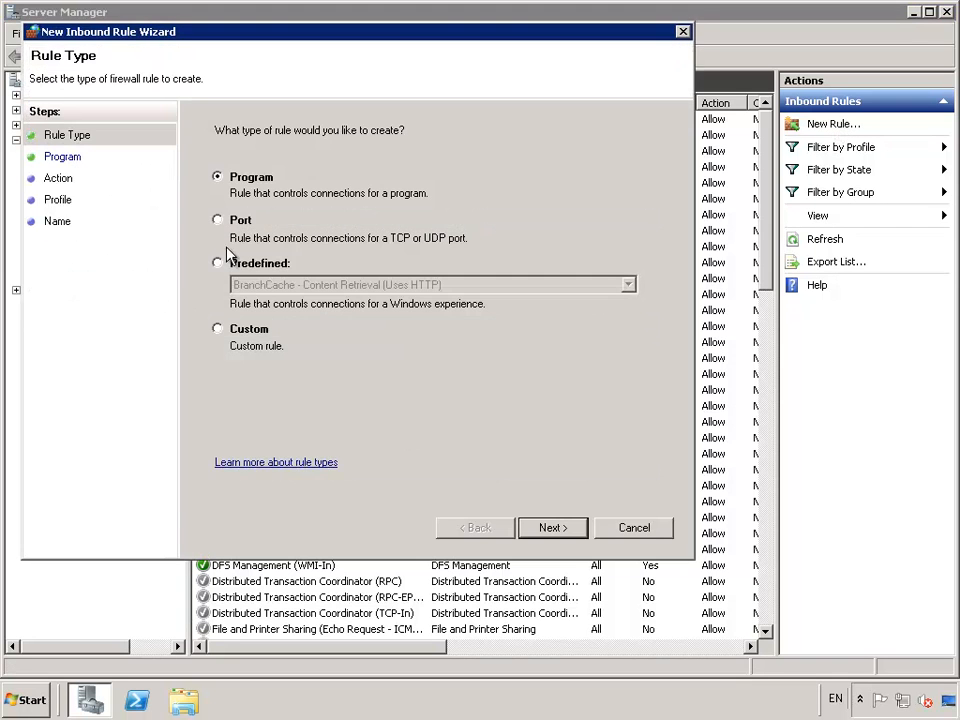
pyautogui.click(255, 224)
pyautogui.click(553, 530)
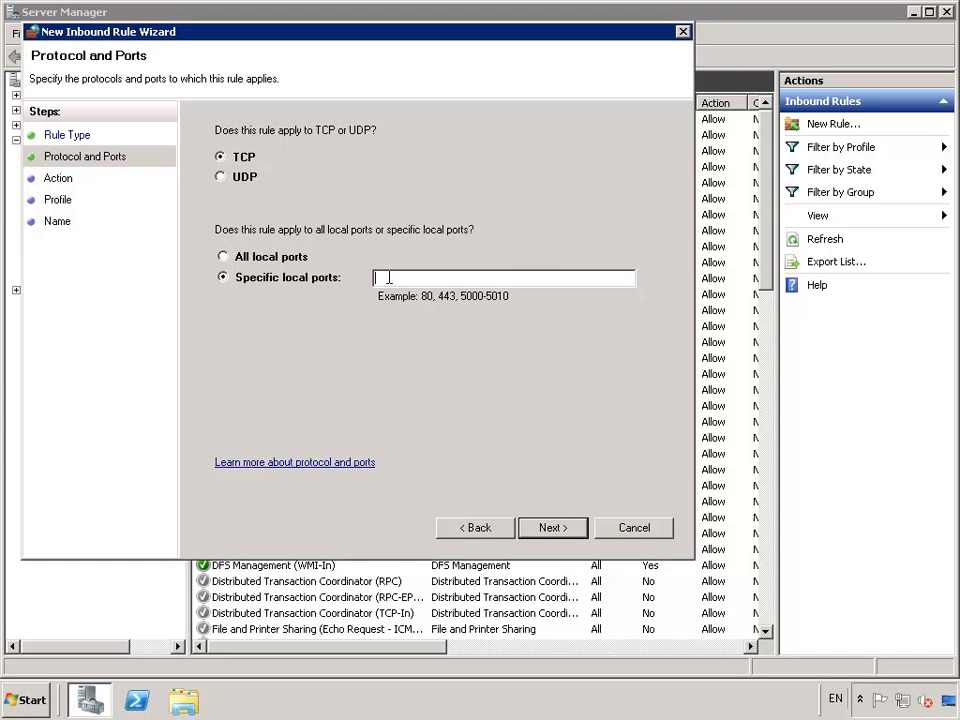
pyautogui.write('2988,3333')
pyautogui.click(545, 533)
# - Keep the default action and profiles, name the rule ConAPI (TCP-In), finish, and close Server Manager
pyautogui.click(543, 533)
pyautogui.click(543, 533)
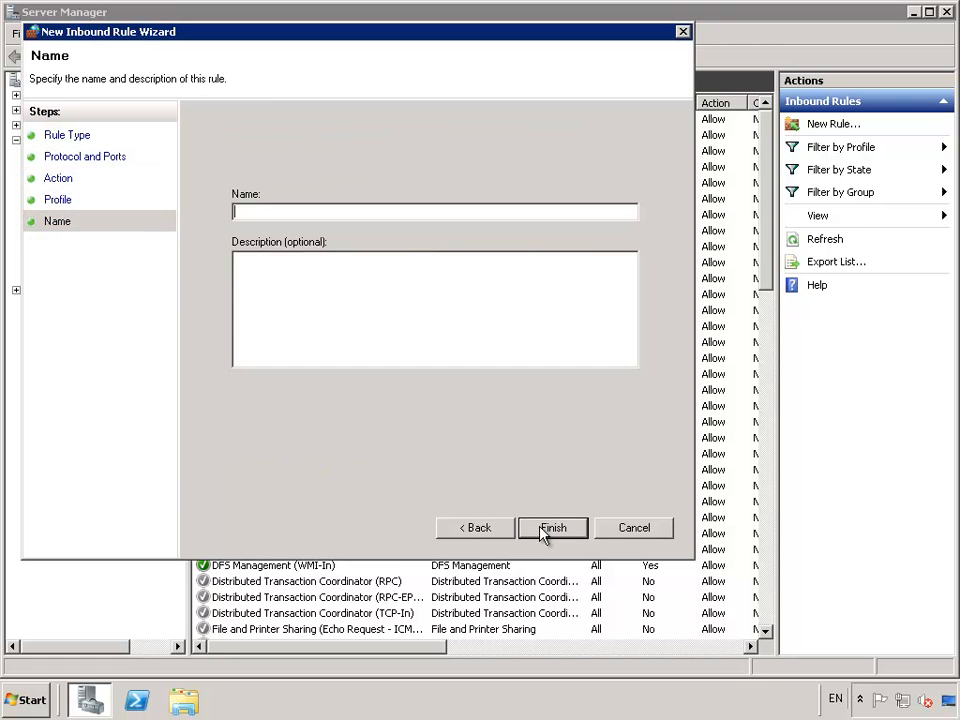
pyautogui.write('ConAPI (TCP-In')
pyautogui.click(553, 528)
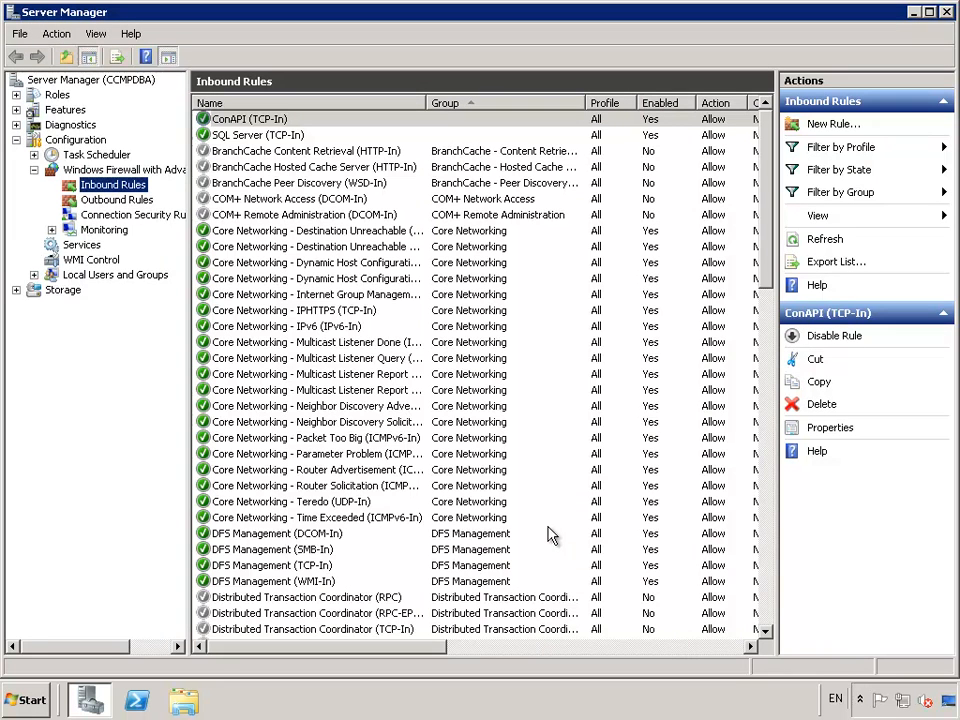
pyautogui.click(947, 13)
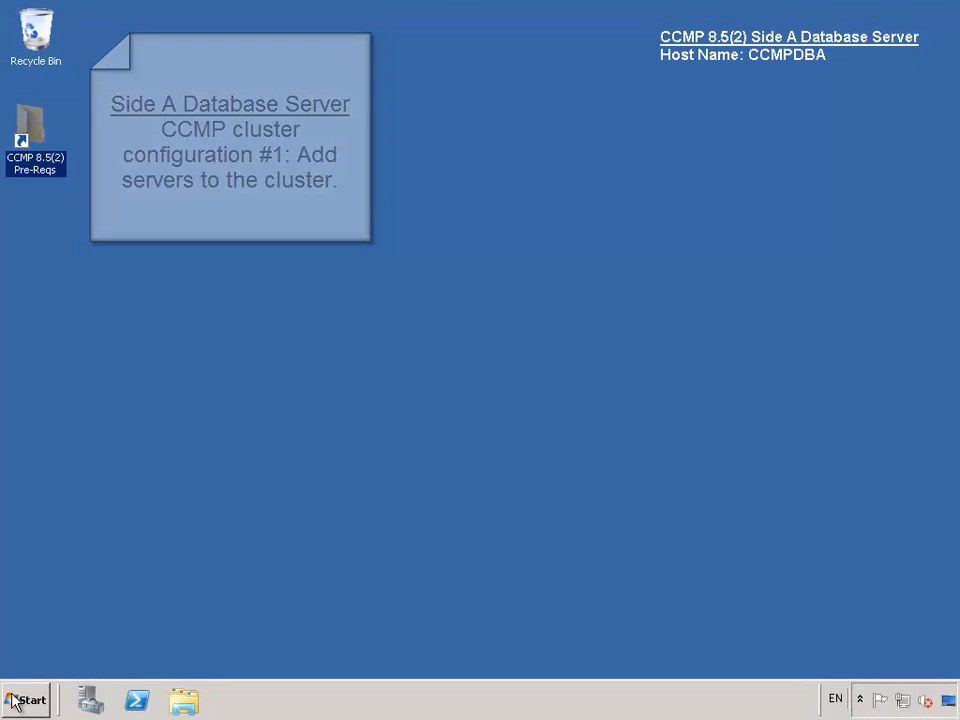
# - Launch CCMP Configuration Manager from the Management Portal folder and pass the database connection test
pyautogui.click(12, 702)
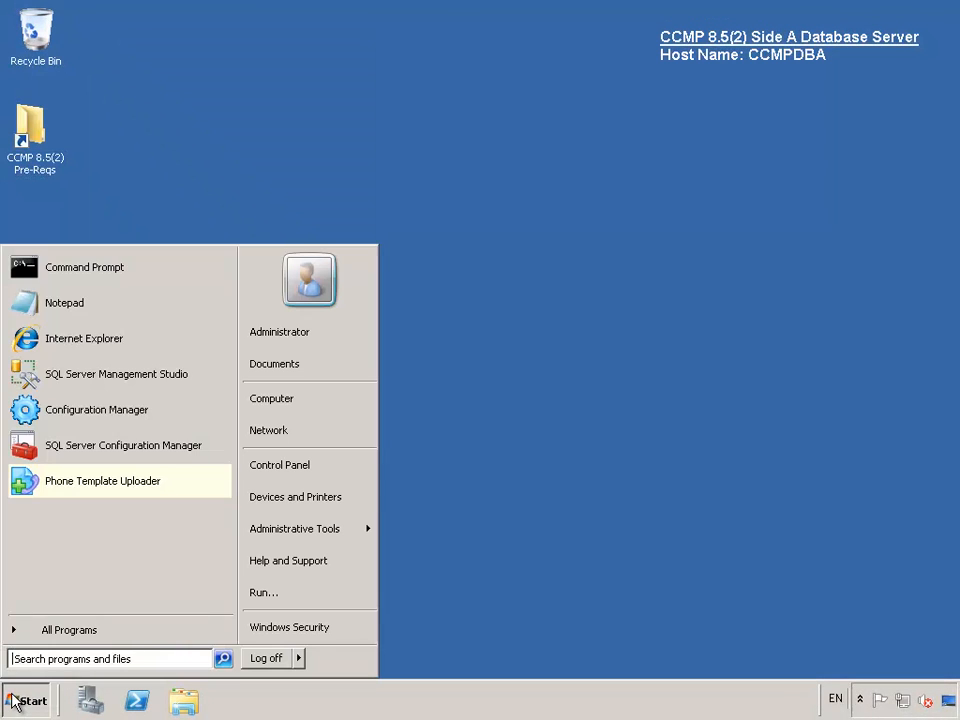
pyautogui.click(70, 630)
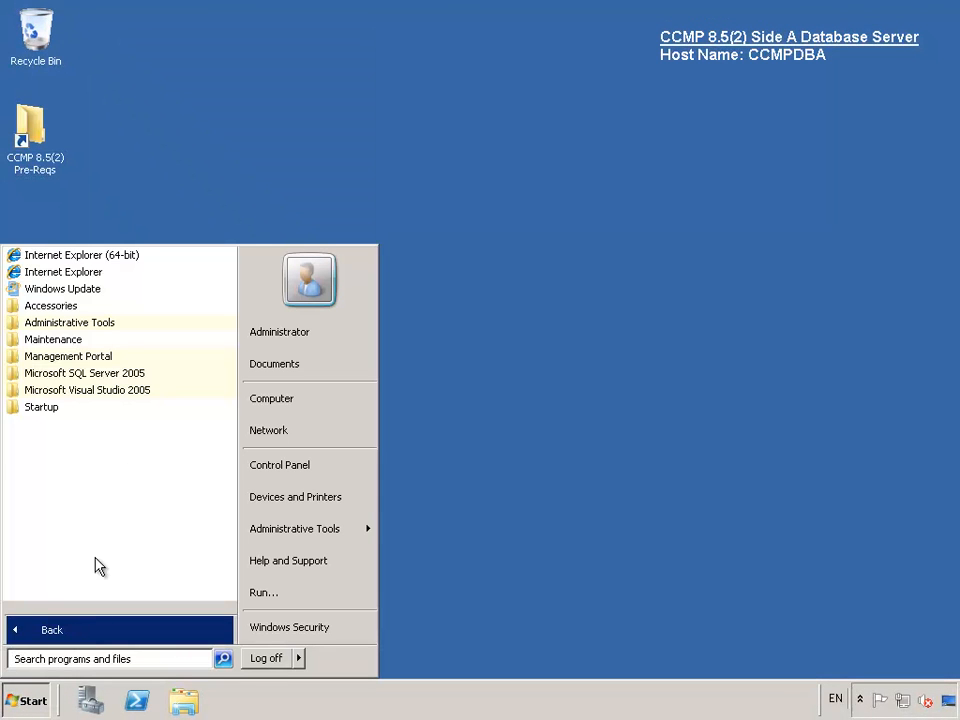
pyautogui.click(114, 358)
pyautogui.click(104, 376)
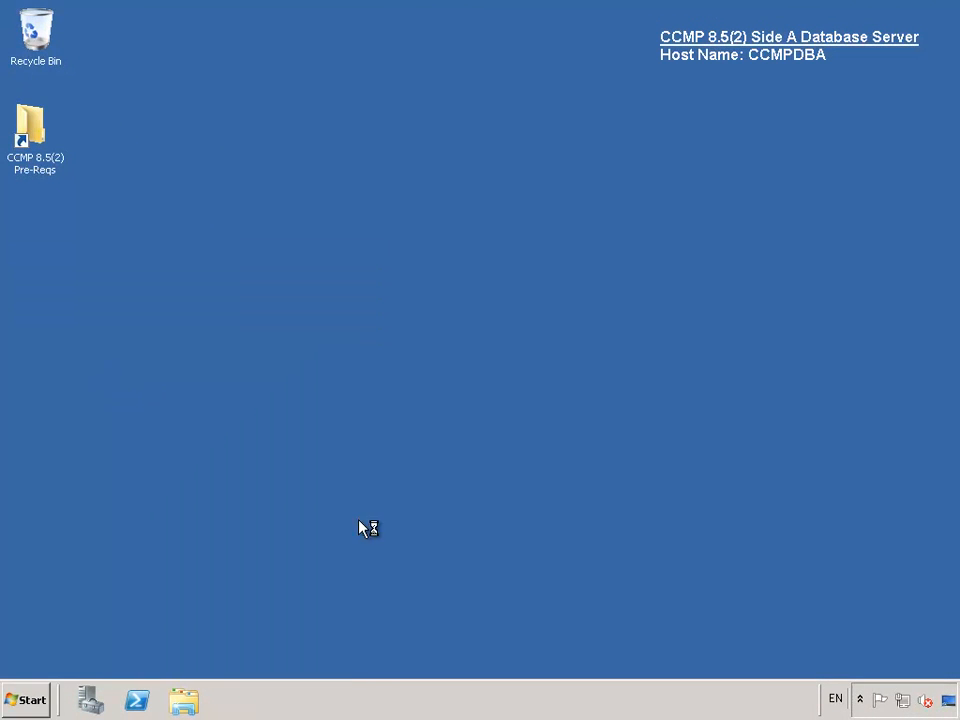
pyautogui.click(494, 443)
pyautogui.click(630, 445)
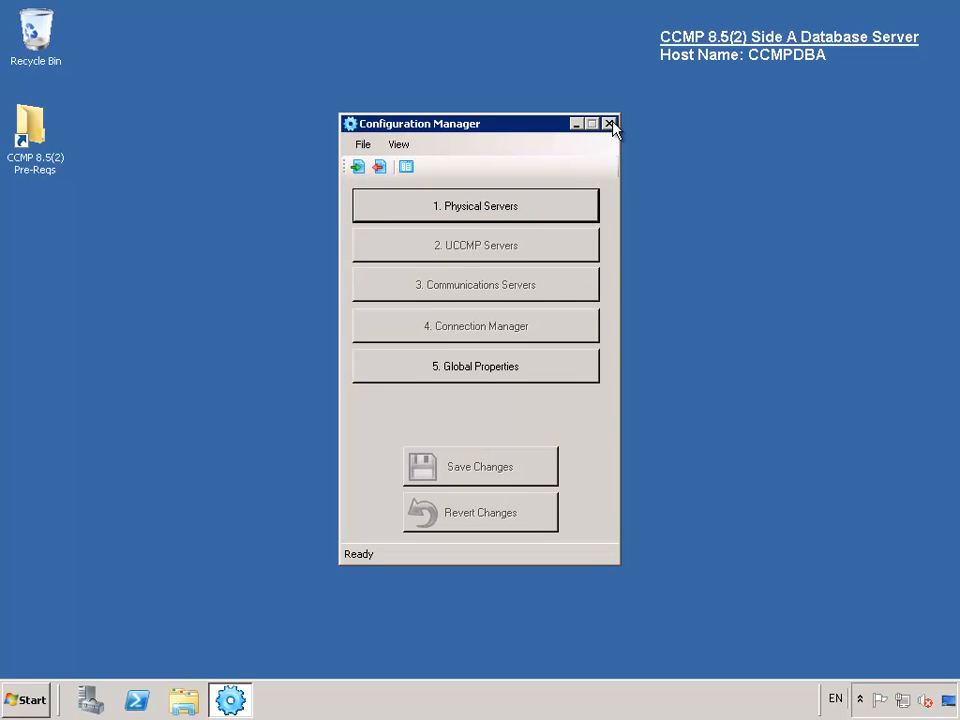
# - Add CCMPDBA and CCMPDBB to the Physical Servers list, each with its default hostname
pyautogui.click(508, 207)
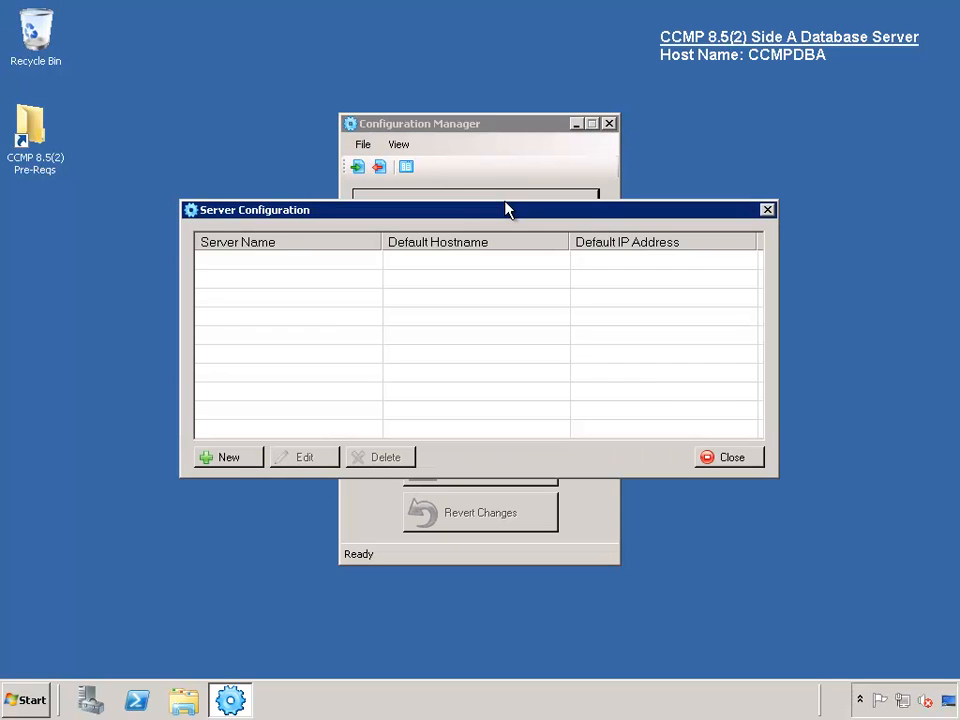
pyautogui.click(229, 458)
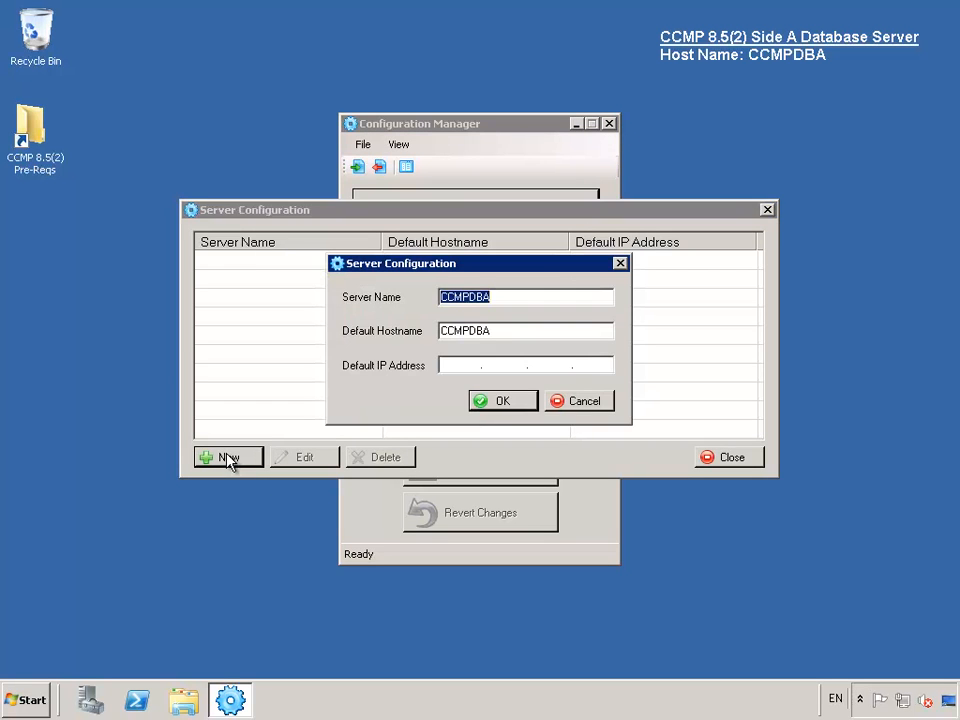
pyautogui.click(523, 400)
pyautogui.click(229, 458)
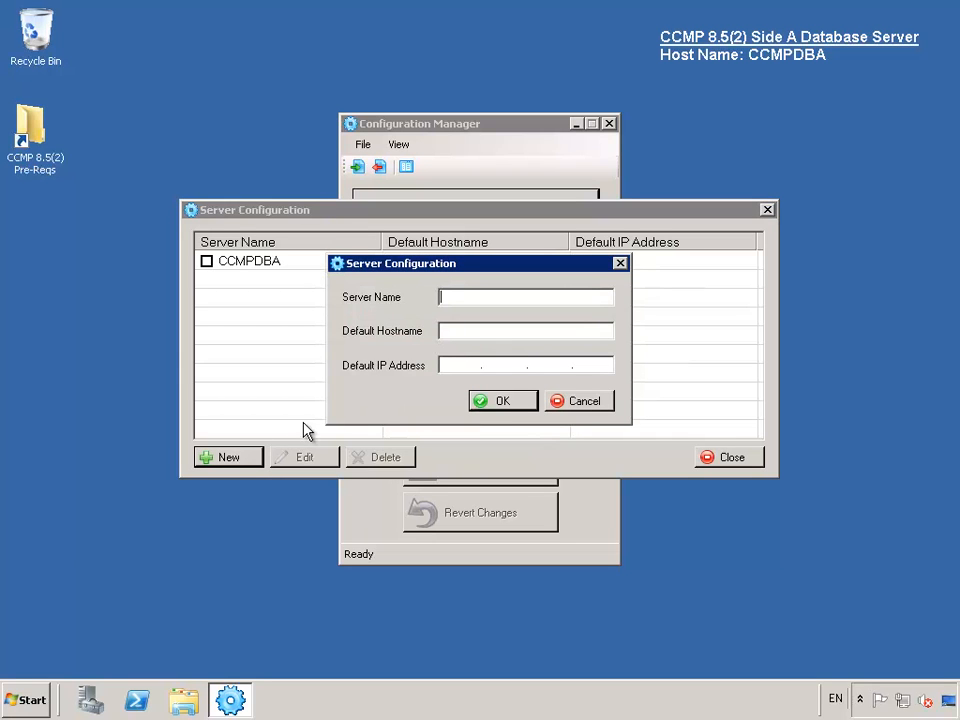
pyautogui.write('CCMPDBB')
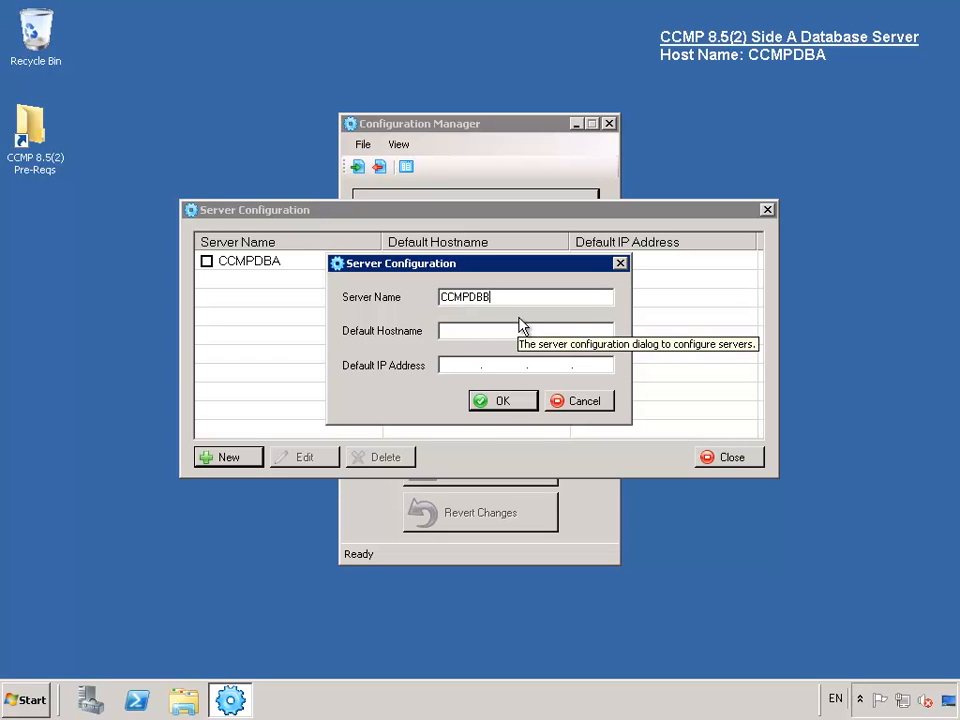
pyautogui.click(511, 334)
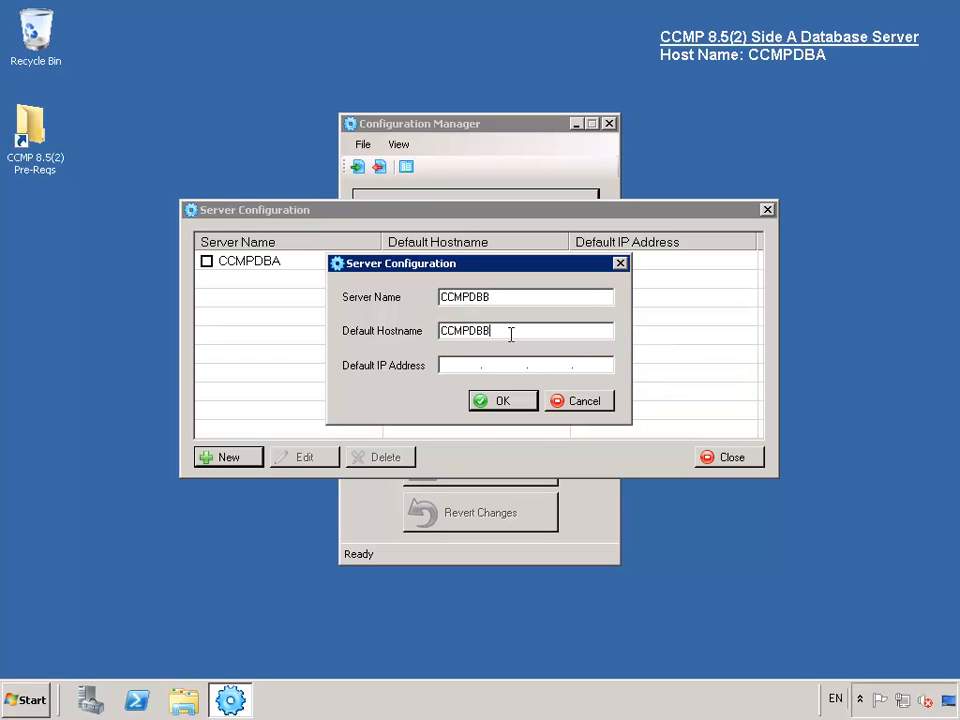
pyautogui.click(502, 402)
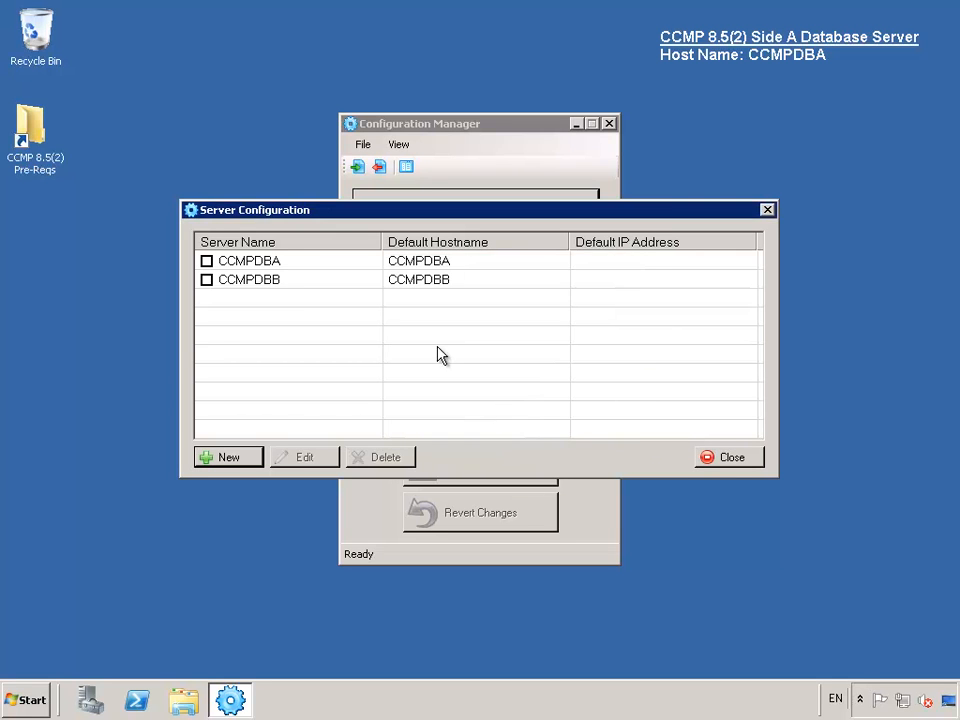
pyautogui.click(229, 459)
# - Add CCMPWEBA and CCMPWEBB as physical servers with auto-filled hostnames
pyautogui.write('CCMPWEB')
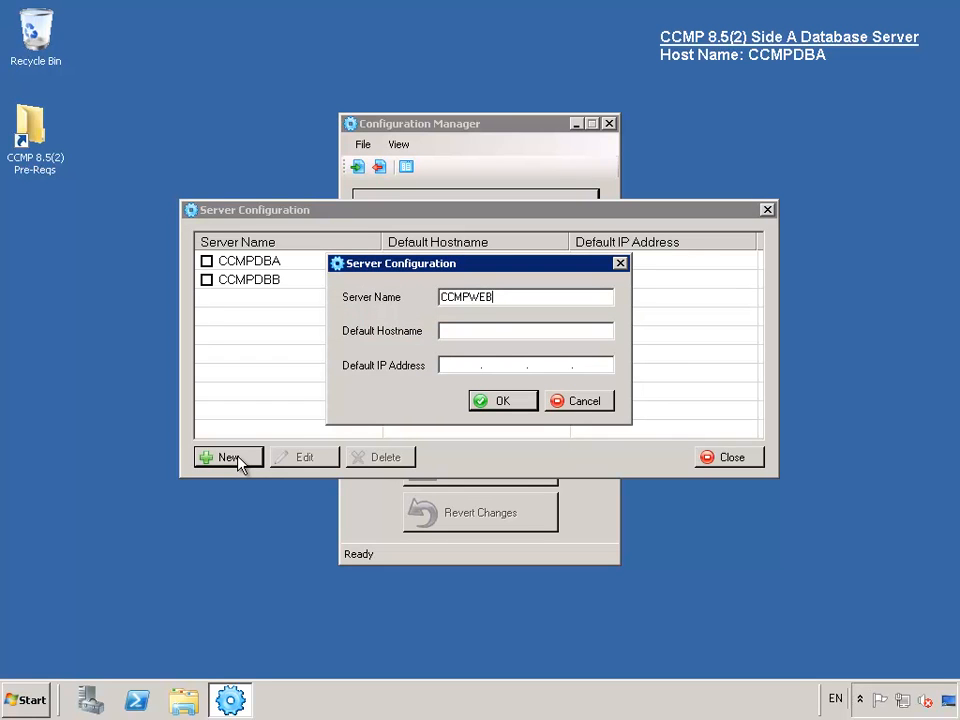
pyautogui.write('A')
pyautogui.press('Tab')
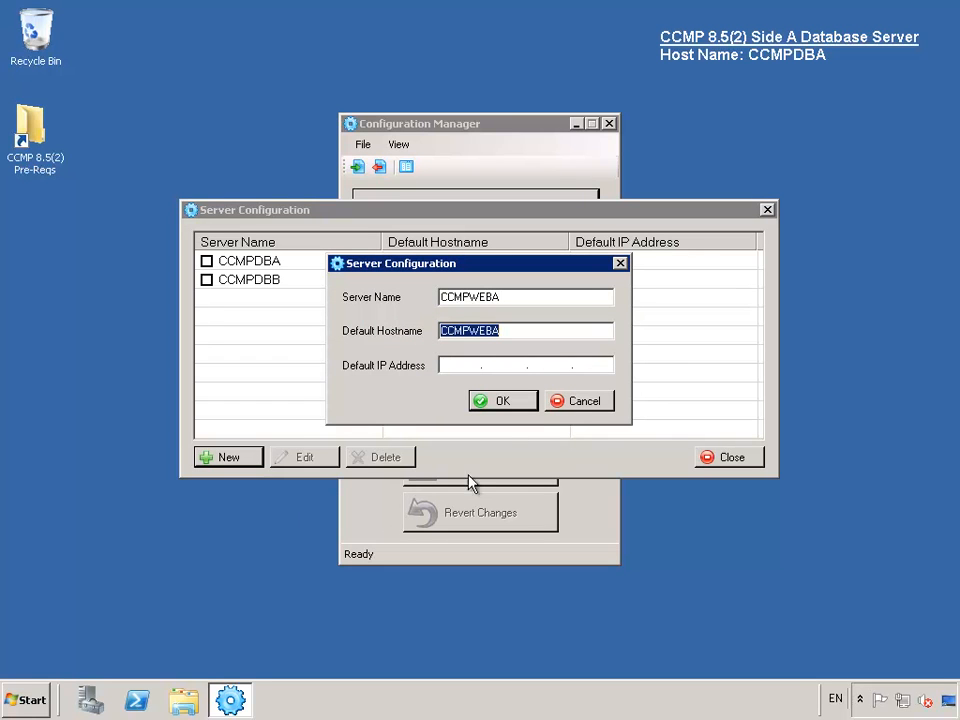
pyautogui.click(522, 405)
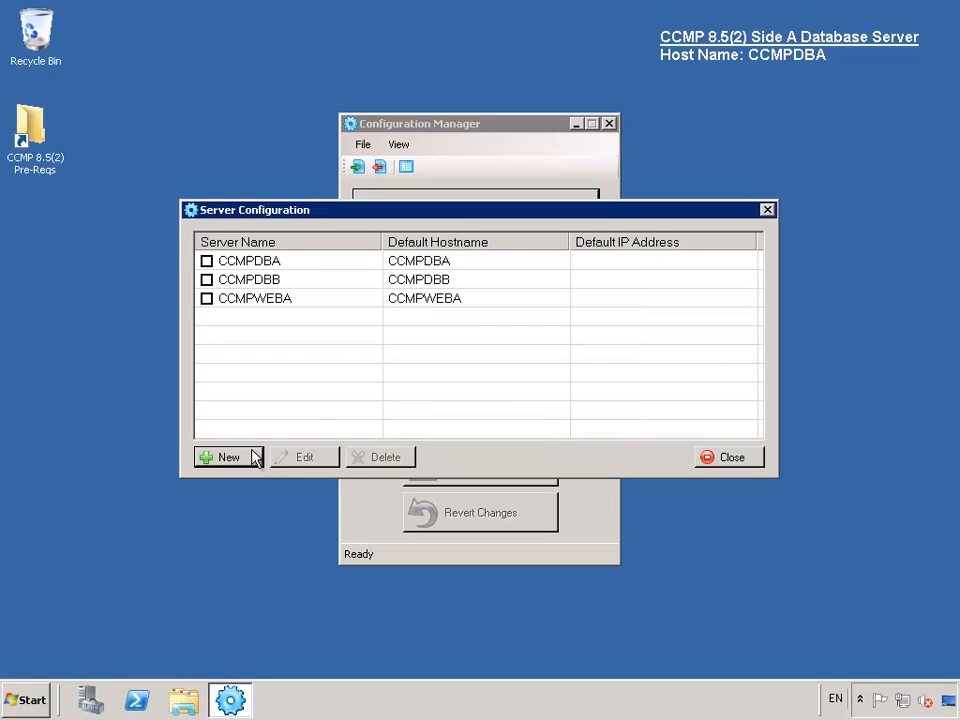
pyautogui.click(255, 457)
pyautogui.write('CCMPWEBB')
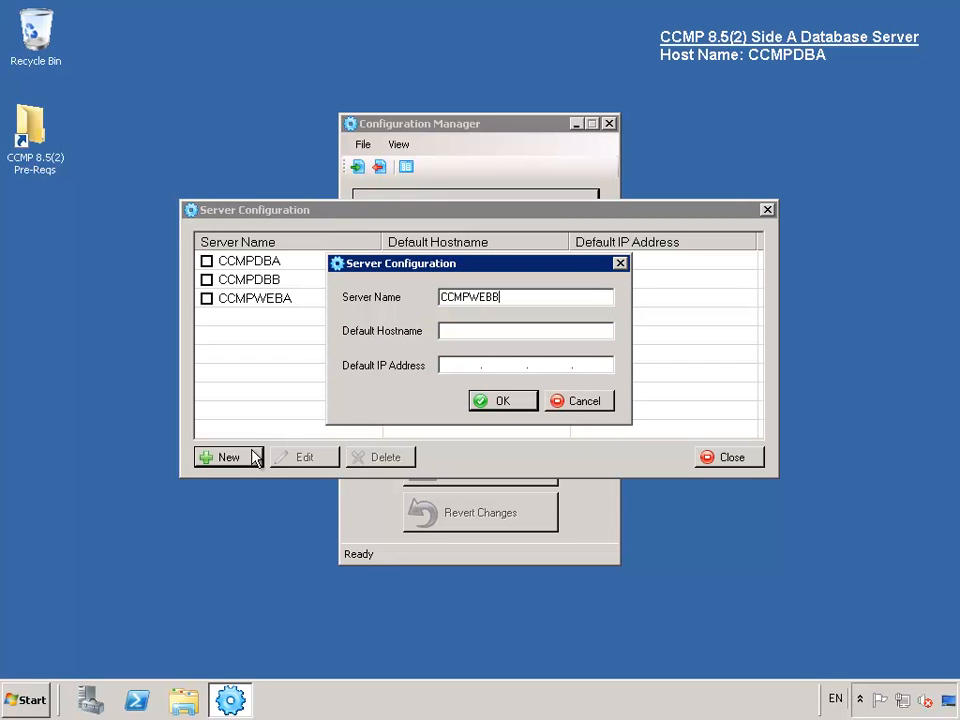
pyautogui.press('Tab')
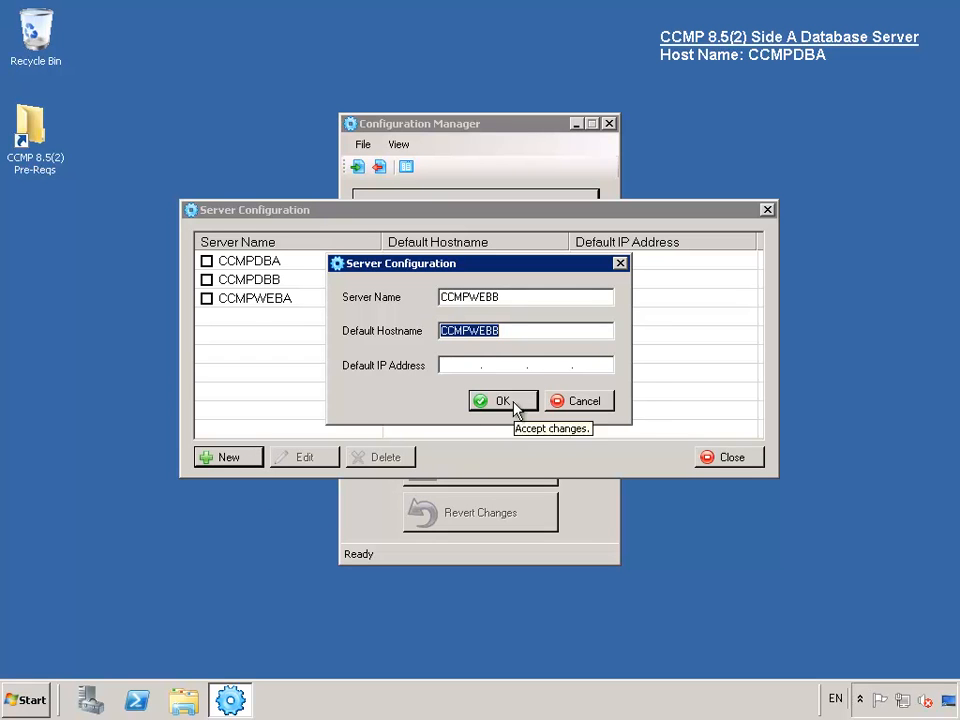
pyautogui.click(510, 402)
# - Add VICM8522008 as a physical server, close the list, and open UCCMP Servers
pyautogui.click(231, 460)
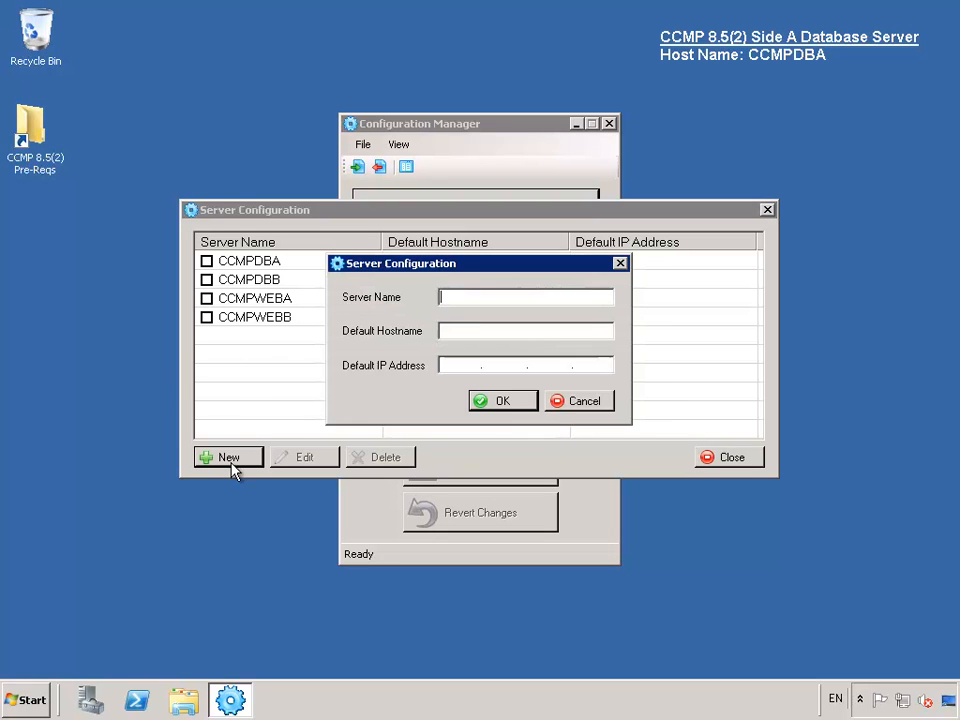
pyautogui.write('VICM8522008')
pyautogui.press('Tab')
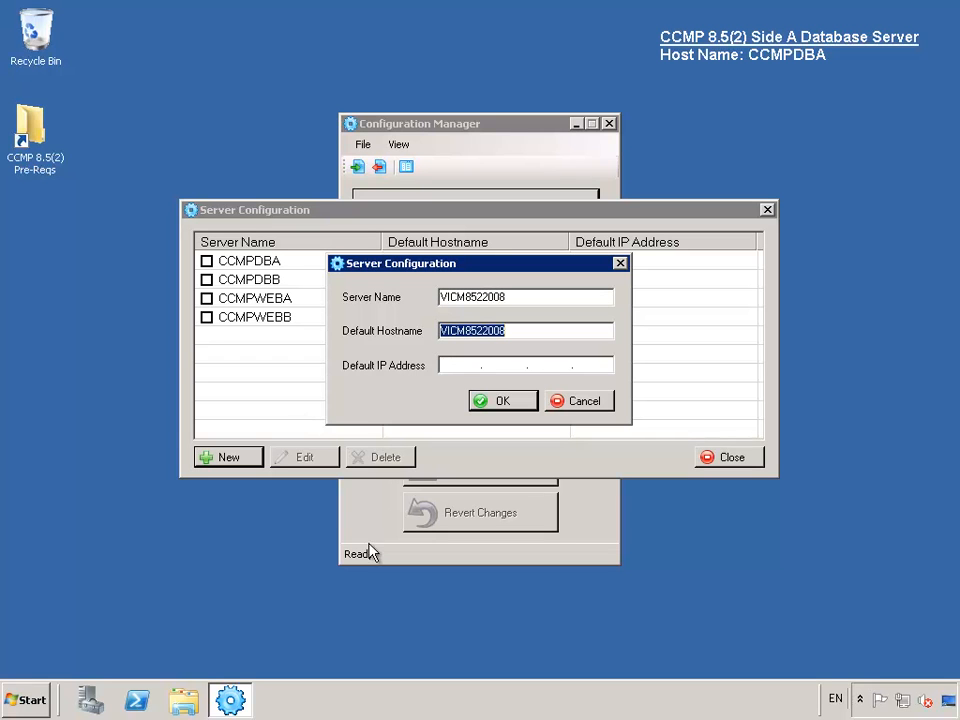
pyautogui.click(505, 401)
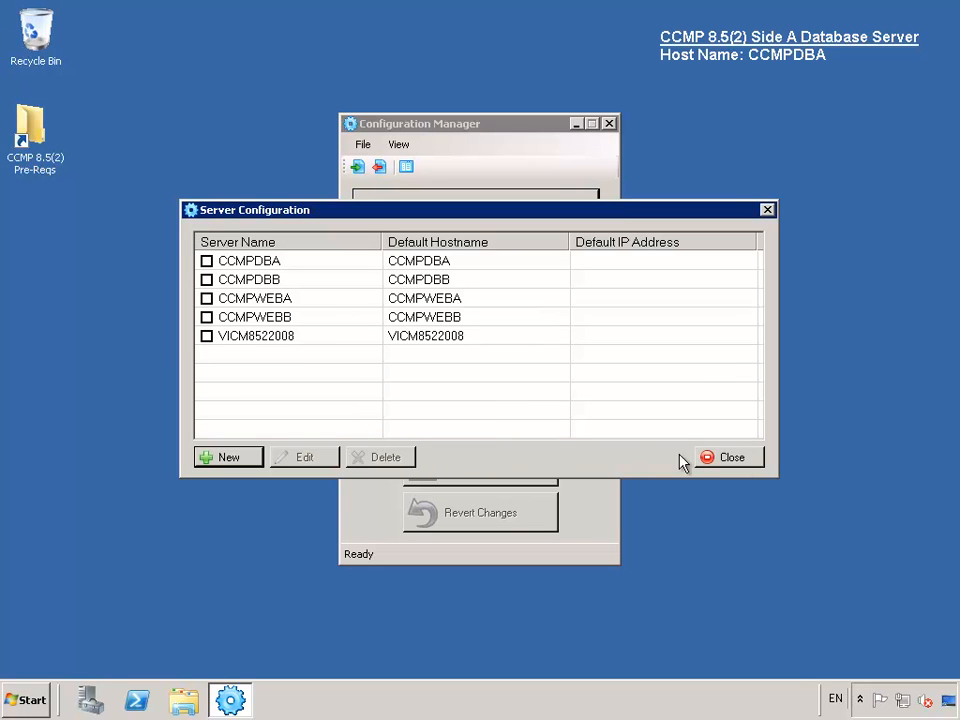
pyautogui.click(740, 466)
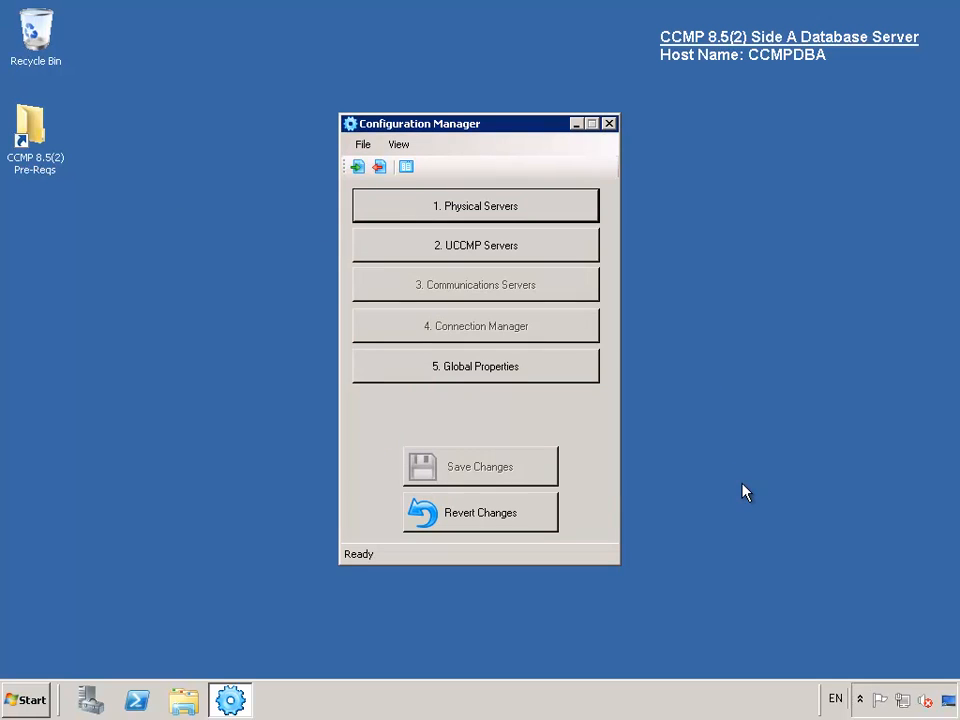
pyautogui.click(553, 250)
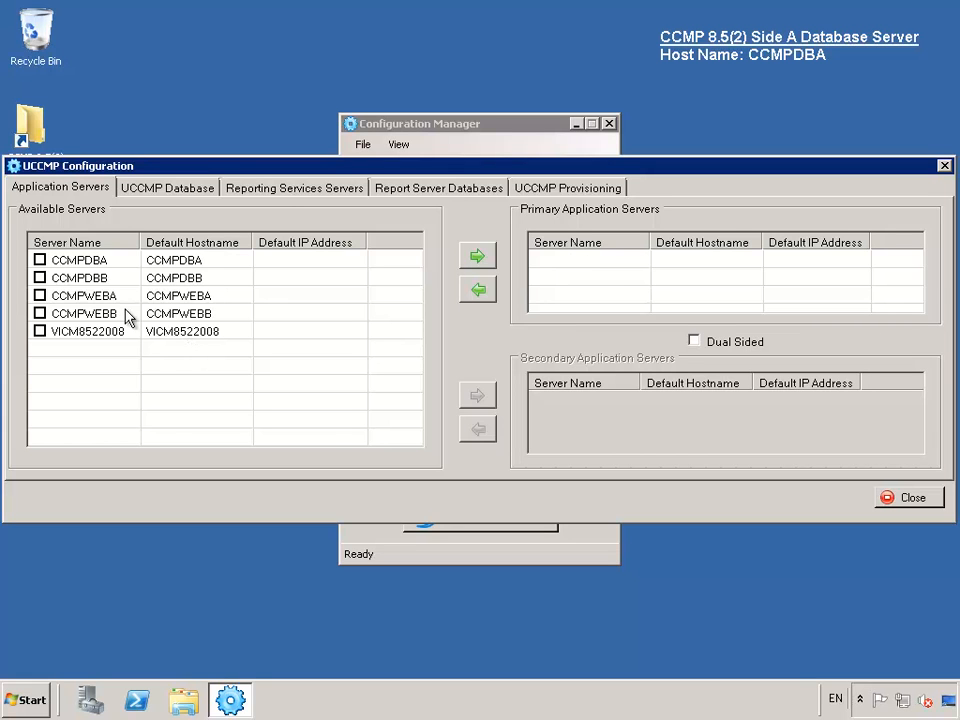
# - Assign CCMPWEBA as primary and CCMPWEBB as secondary application server with Dual Sided enabled
pyautogui.click(40, 297)
pyautogui.click(477, 257)
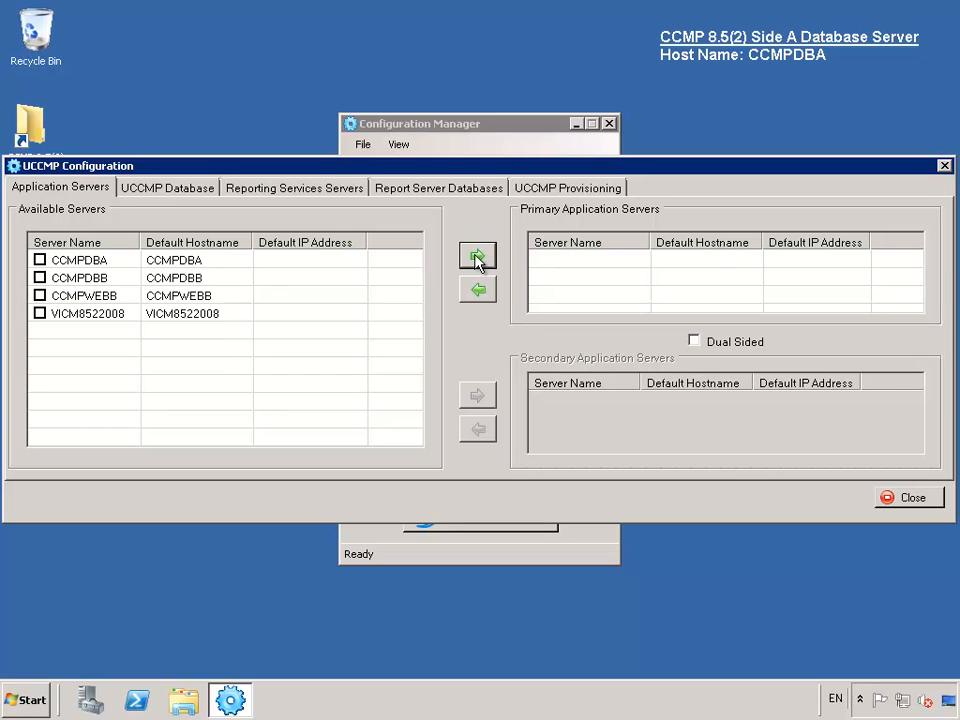
pyautogui.click(695, 342)
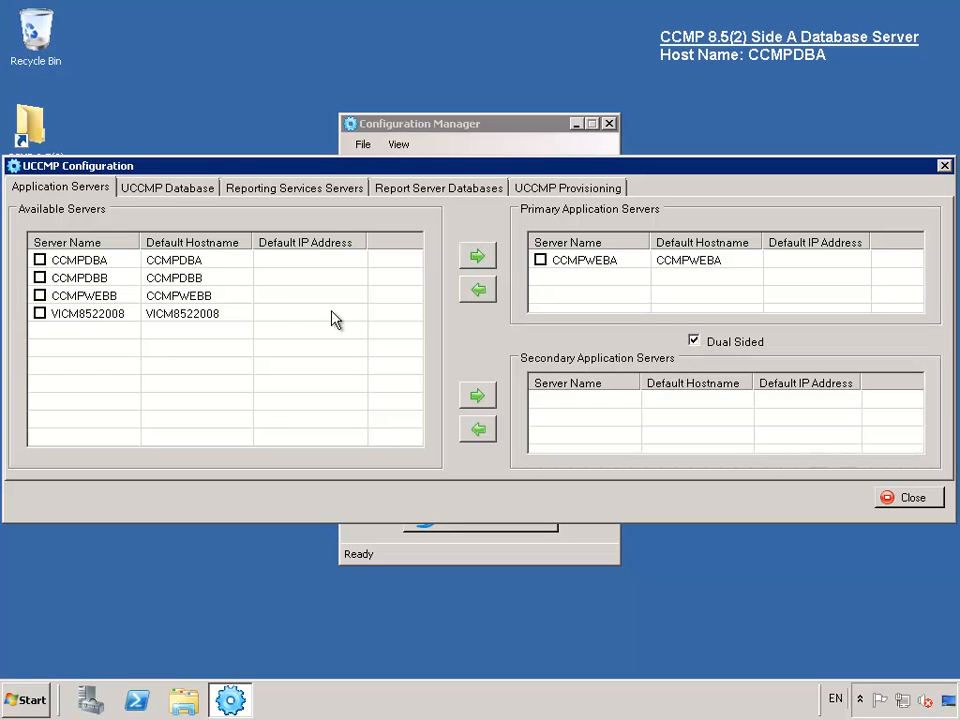
pyautogui.click(40, 296)
pyautogui.click(482, 398)
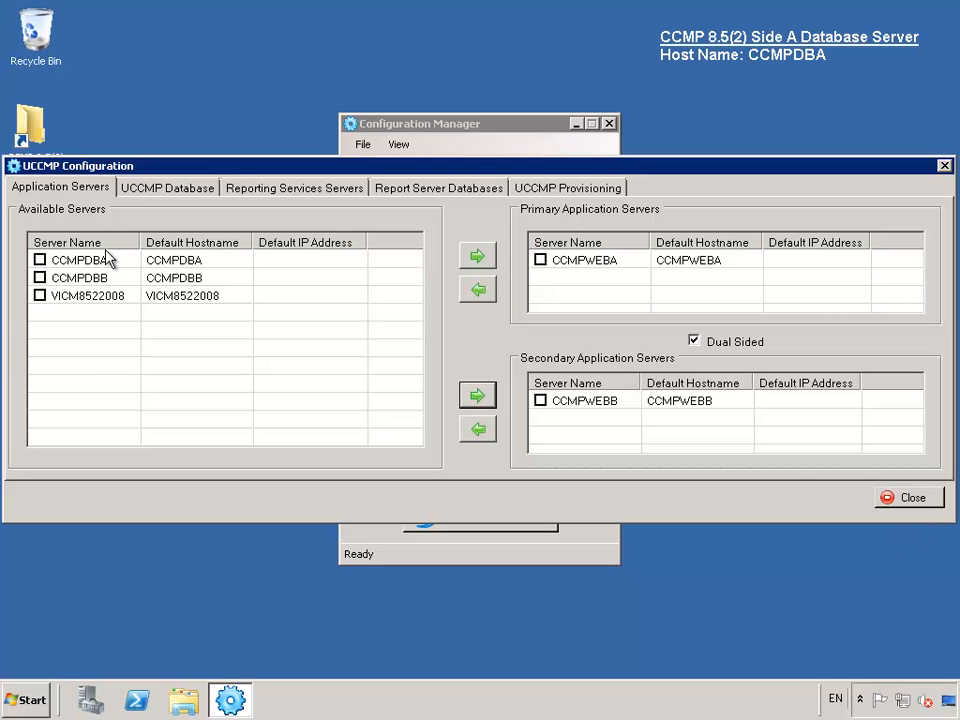
pyautogui.click(168, 188)
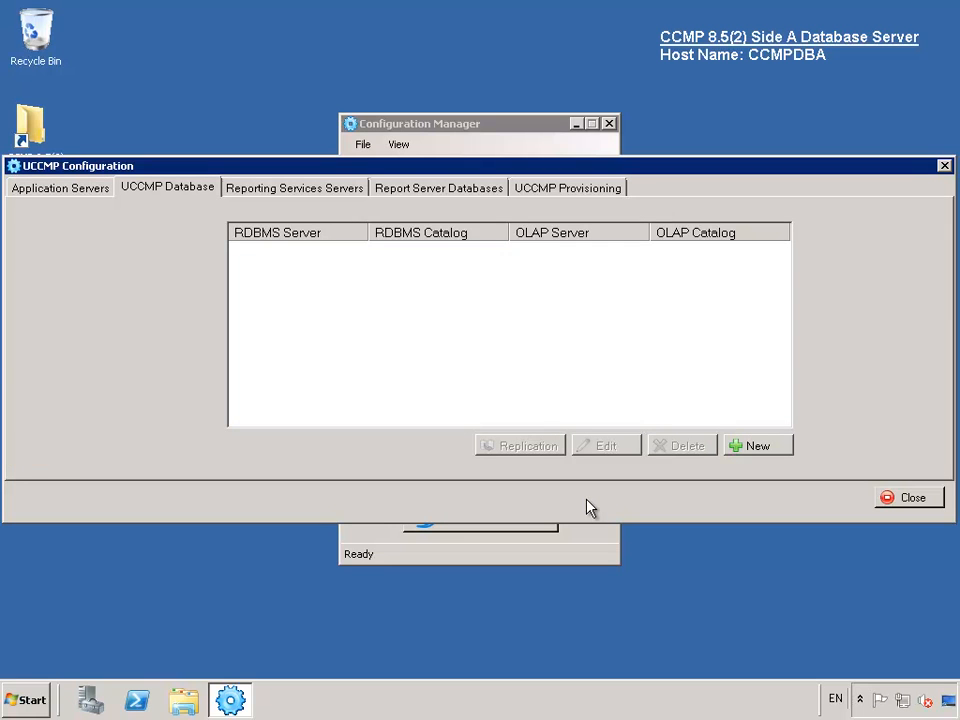
# - Add the CCMPDBA Portal database as primary after a successful connection test
pyautogui.click(757, 447)
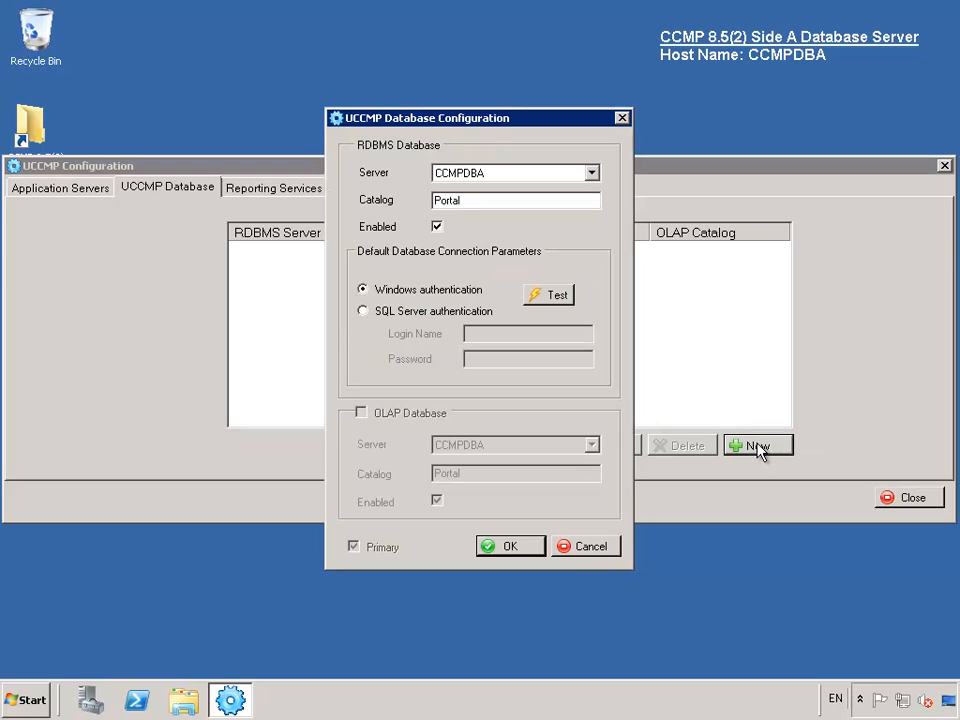
pyautogui.click(556, 302)
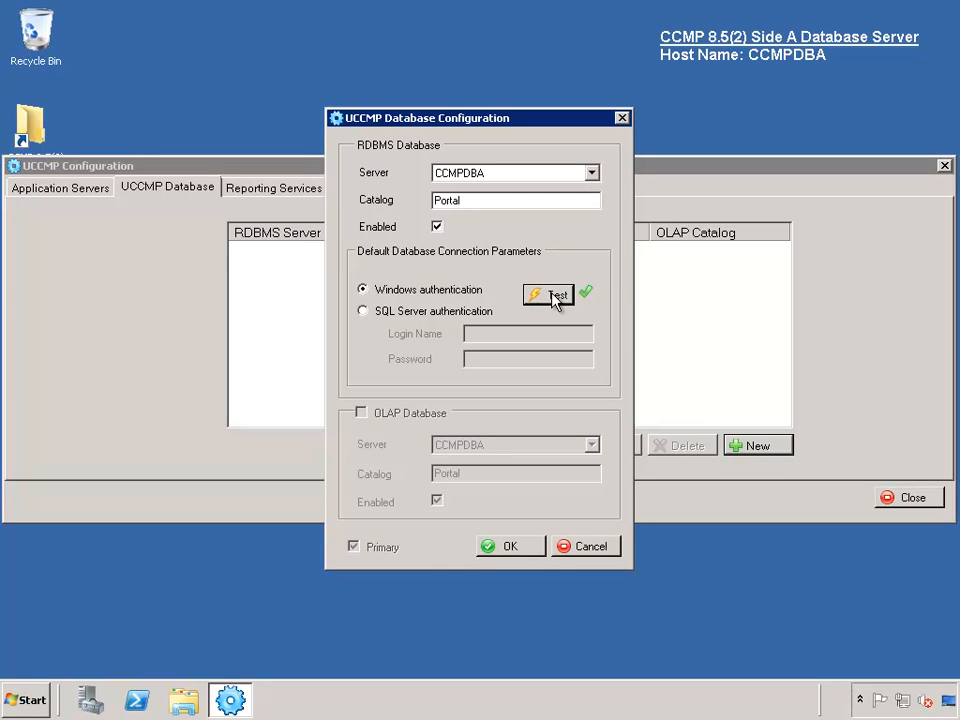
pyautogui.click(507, 547)
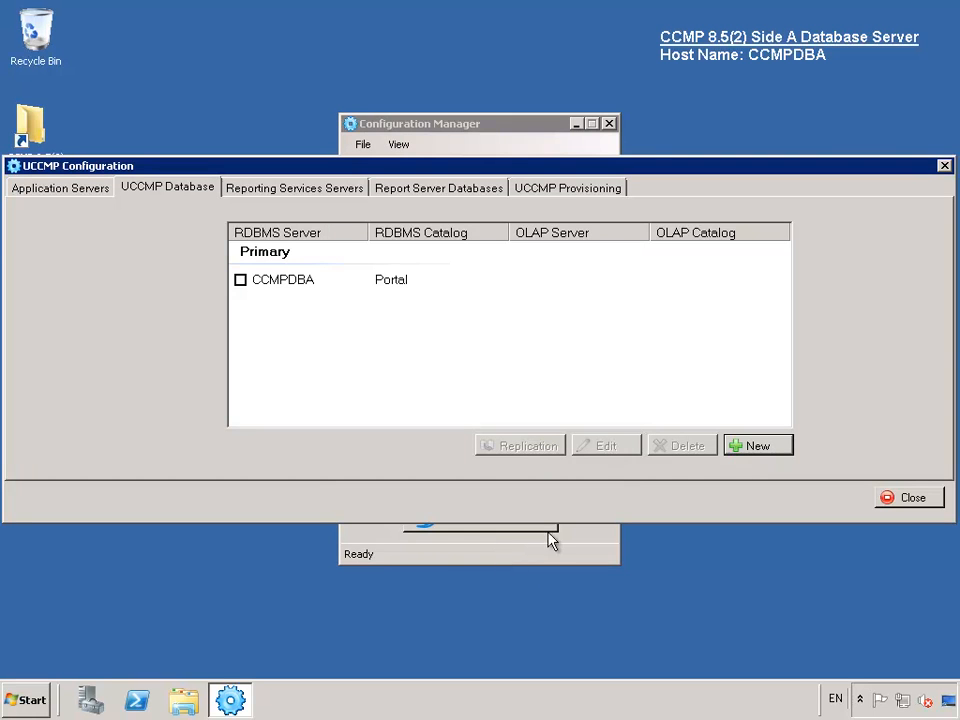
# - Add the CCMPDBB Portal database as secondary after a successful connection test
pyautogui.click(760, 448)
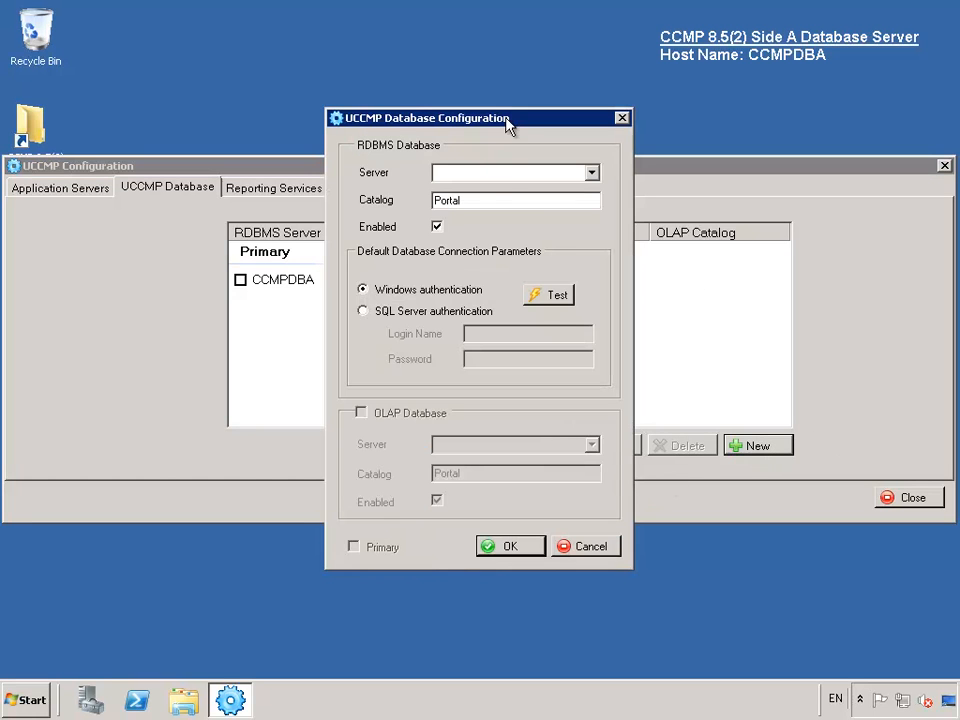
pyautogui.click(499, 175)
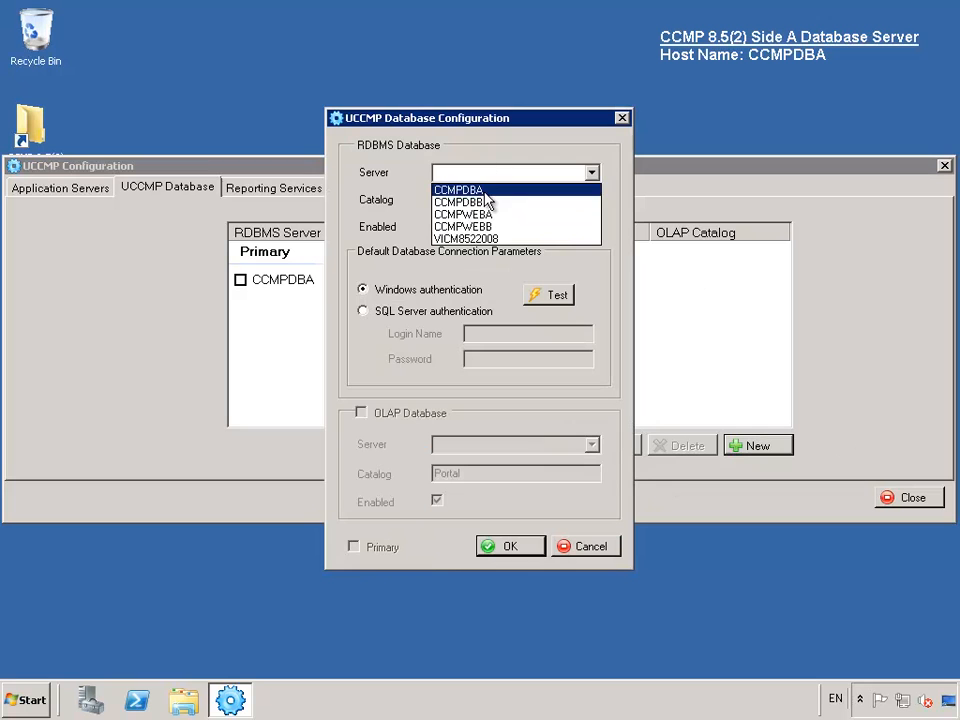
pyautogui.click(482, 203)
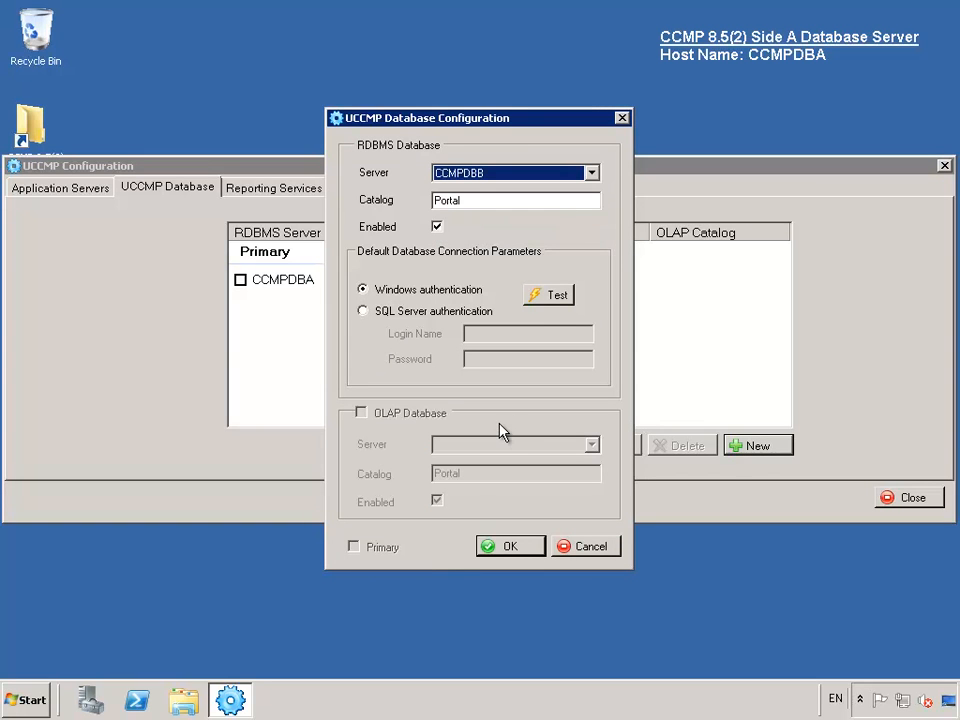
pyautogui.click(556, 296)
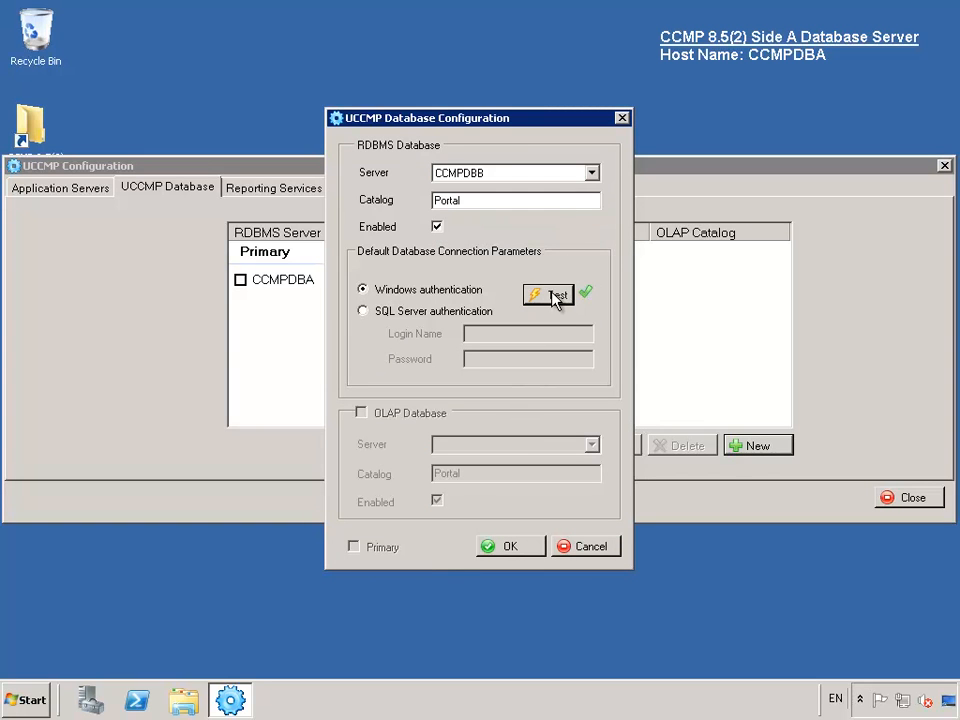
pyautogui.click(512, 547)
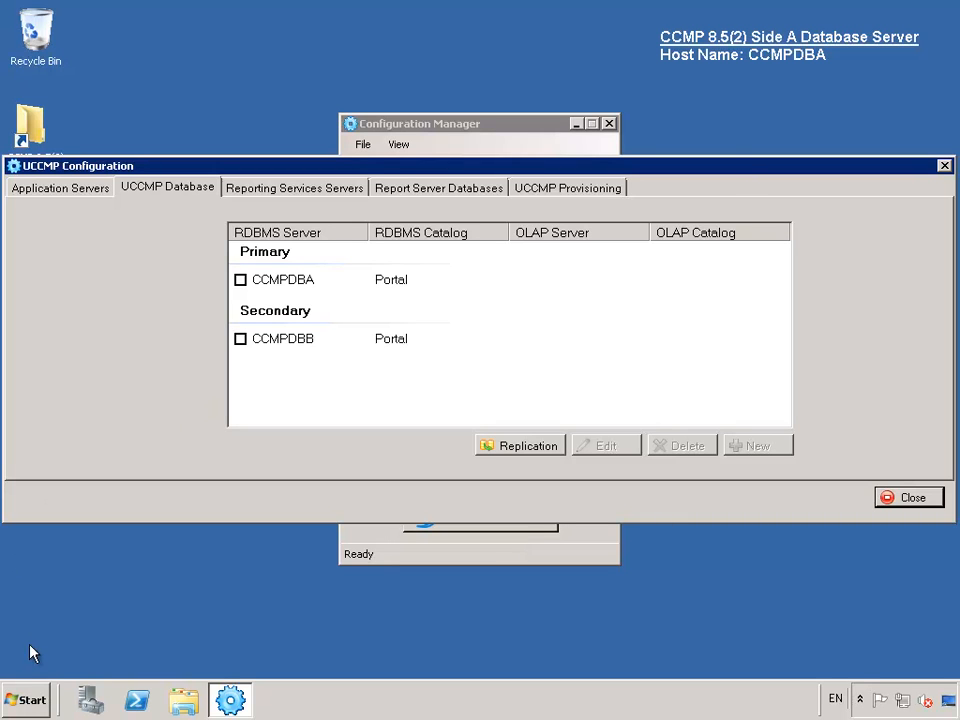
pyautogui.click(30, 700)
pyautogui.click(286, 596)
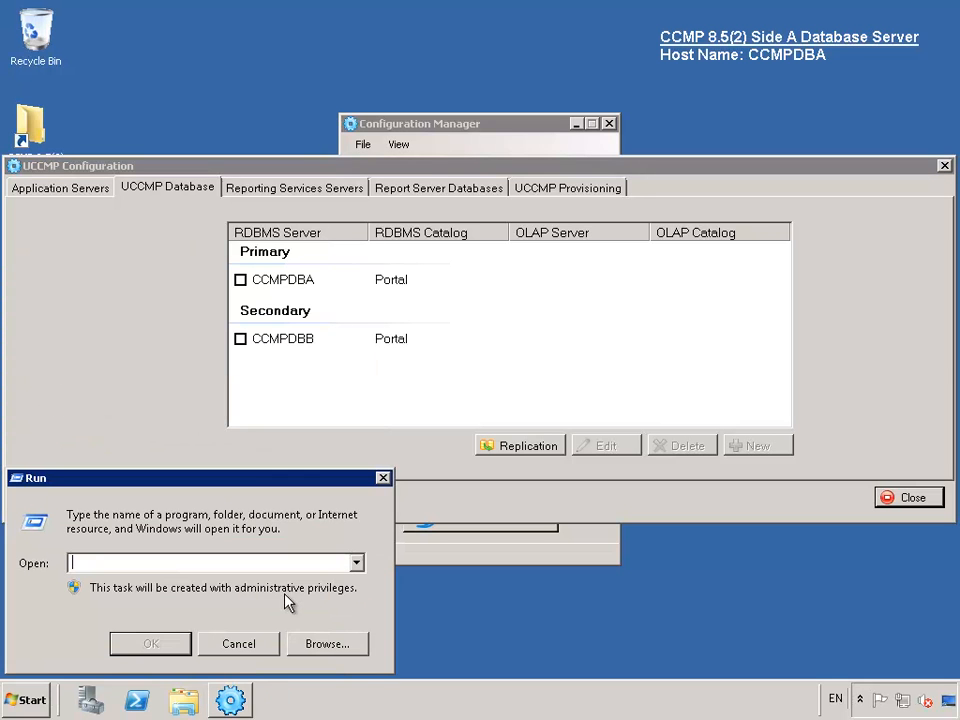
pyautogui.write('serv')
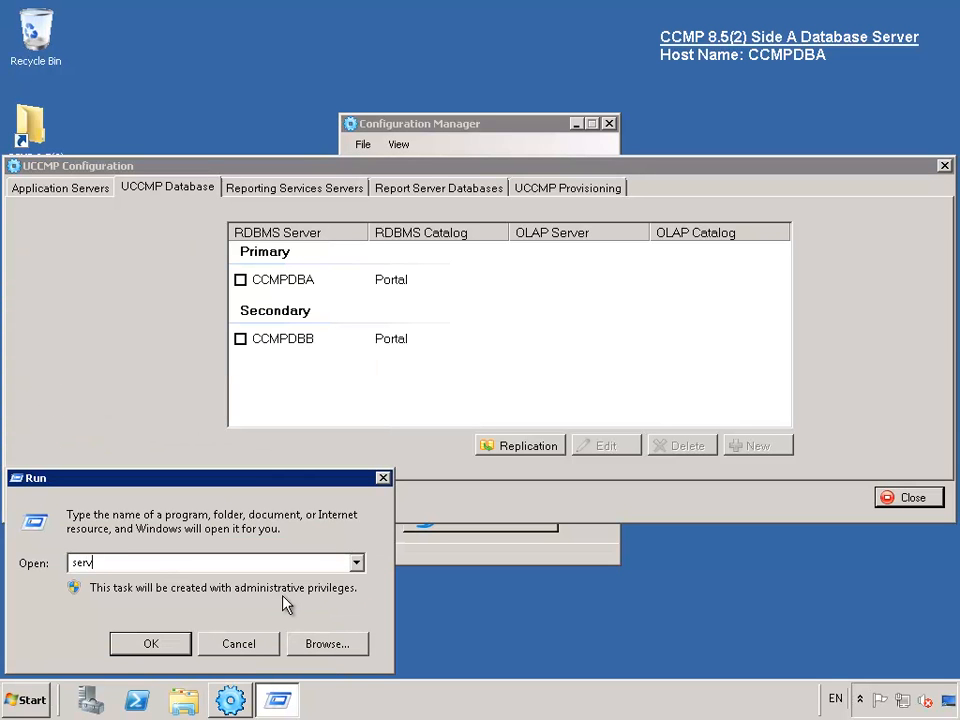
pyautogui.write('ices.msc')
pyautogui.press('Return')
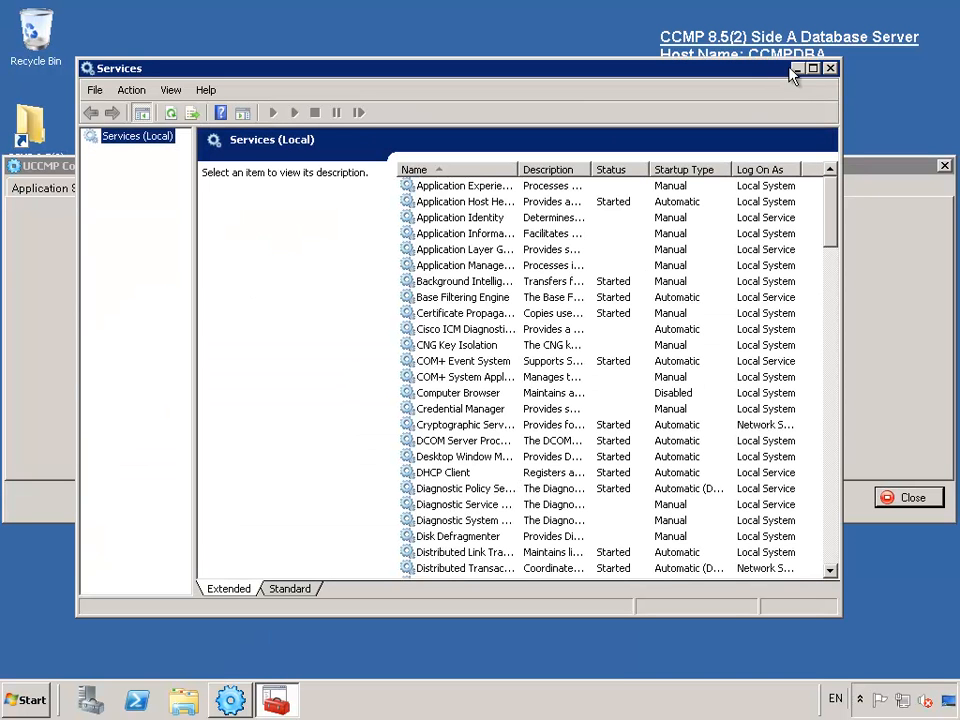
pyautogui.click(496, 251)
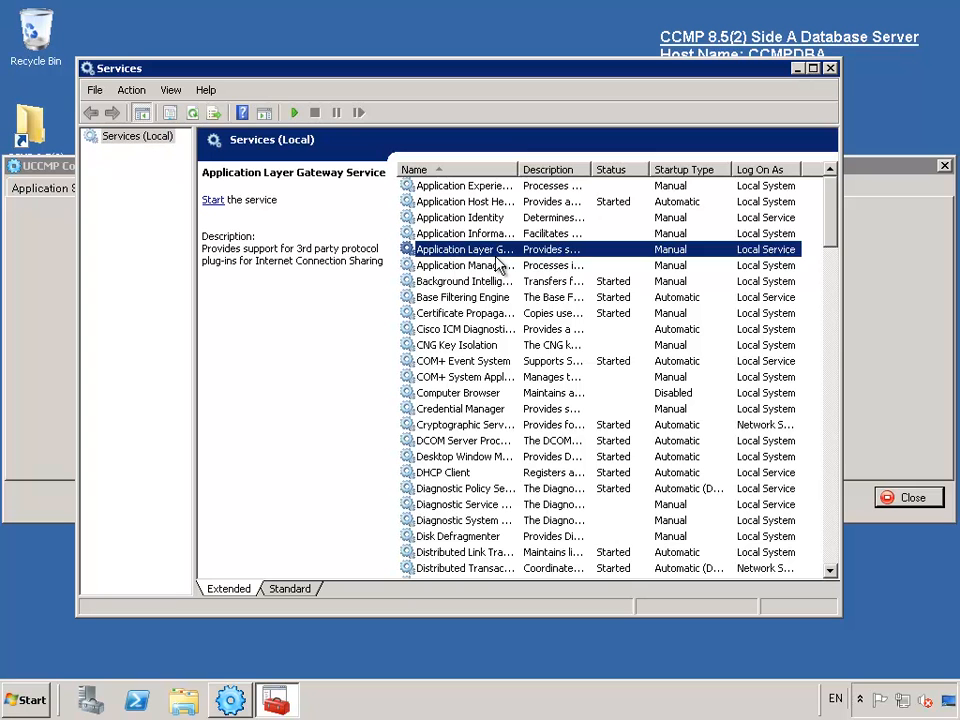
pyautogui.write('sql')
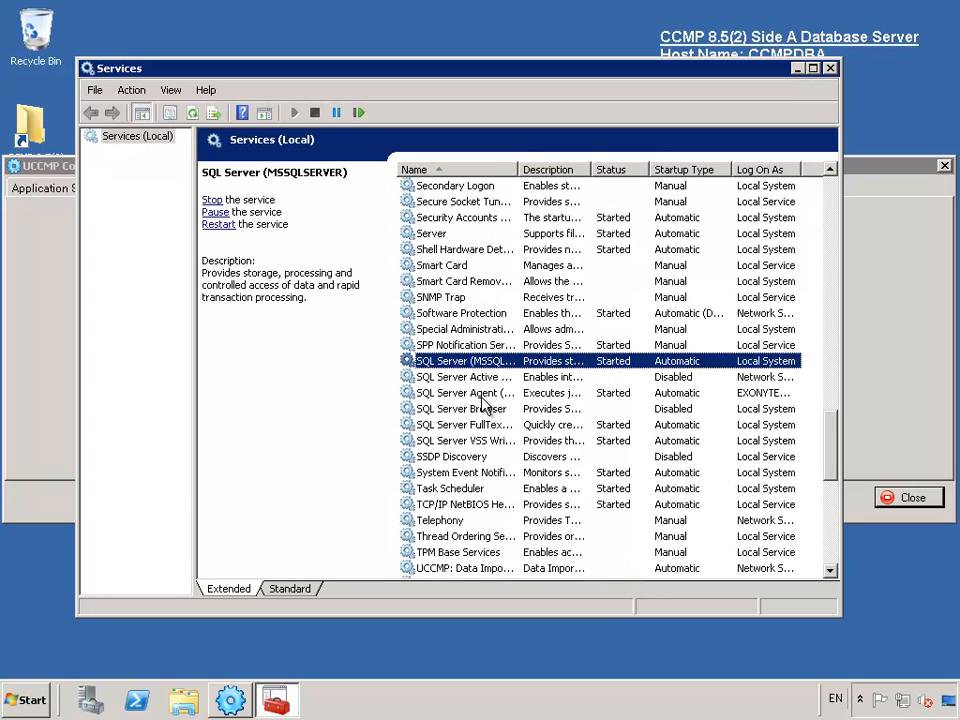
pyautogui.click(484, 396)
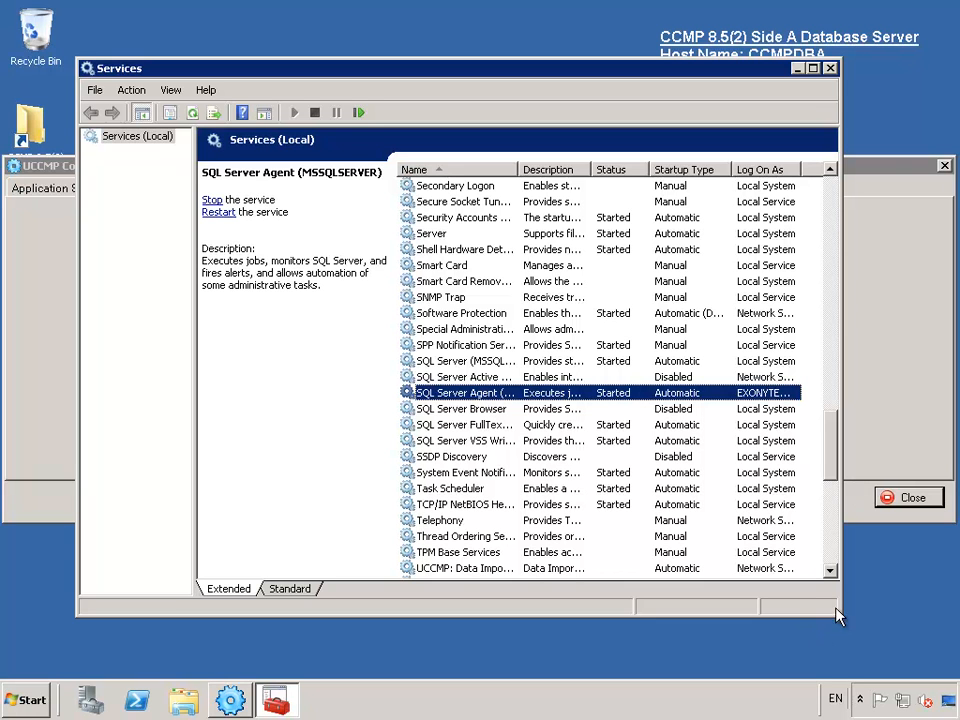
pyautogui.moveTo(842, 609); pyautogui.dragTo(928, 597)
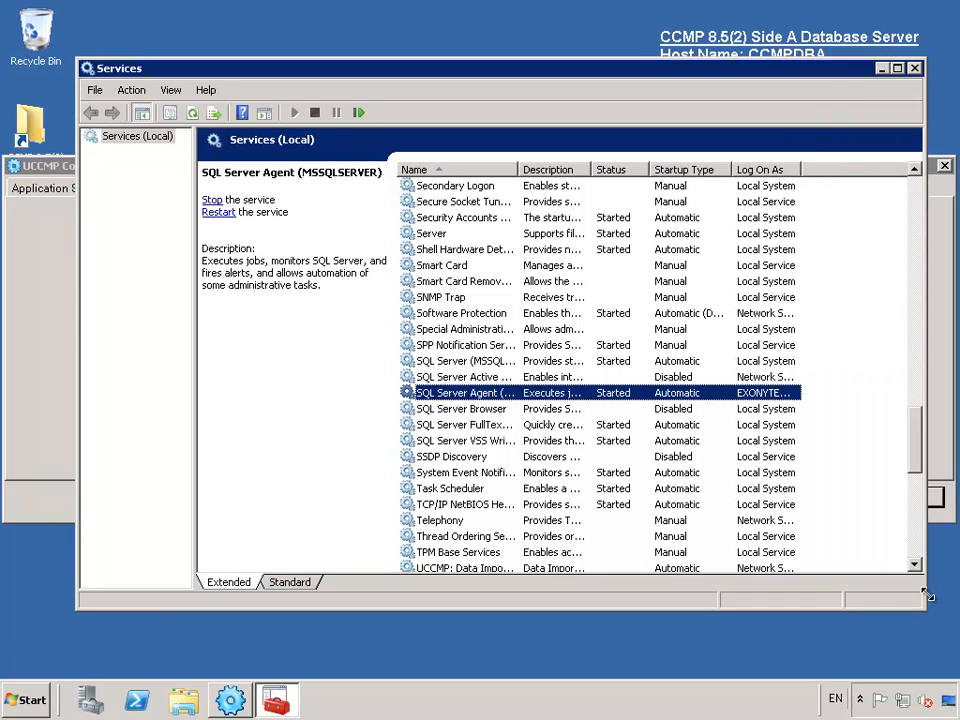
pyautogui.moveTo(800, 169); pyautogui.dragTo(898, 180)
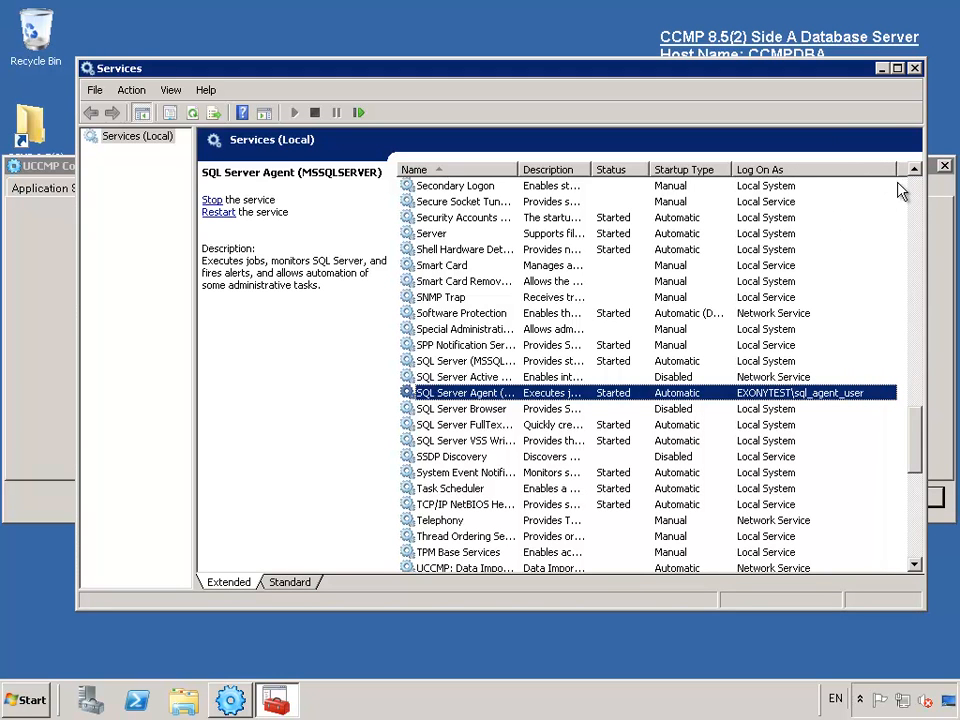
pyautogui.click(915, 70)
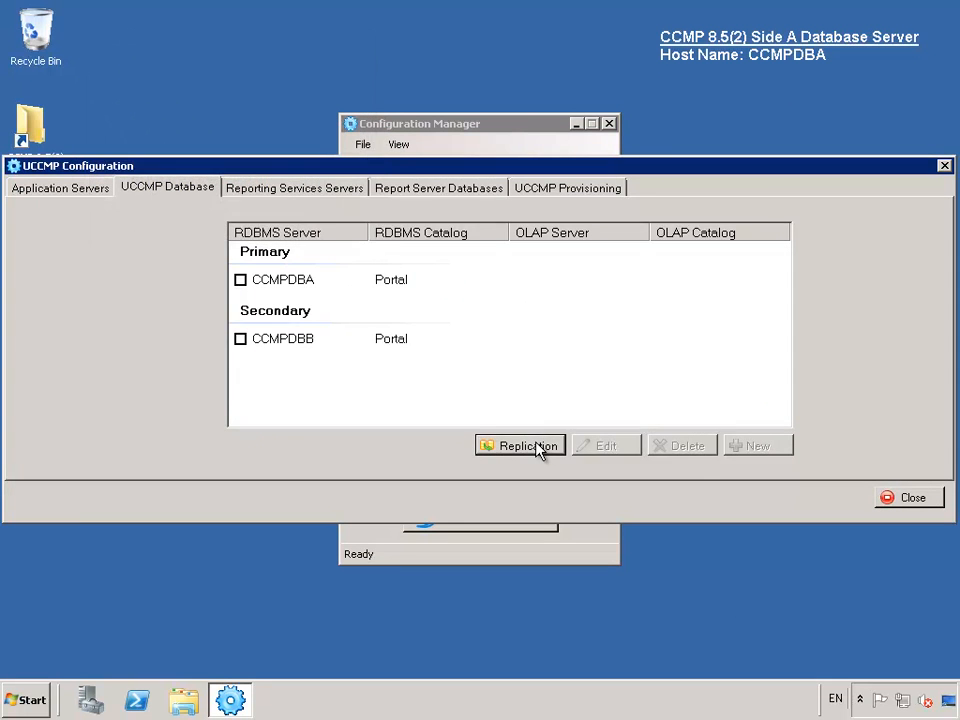
# - Execute Portal database replication from CCMPDBA to CCMPDBB, then close the replication and UCCMP Configuration windows
pyautogui.click(536, 449)
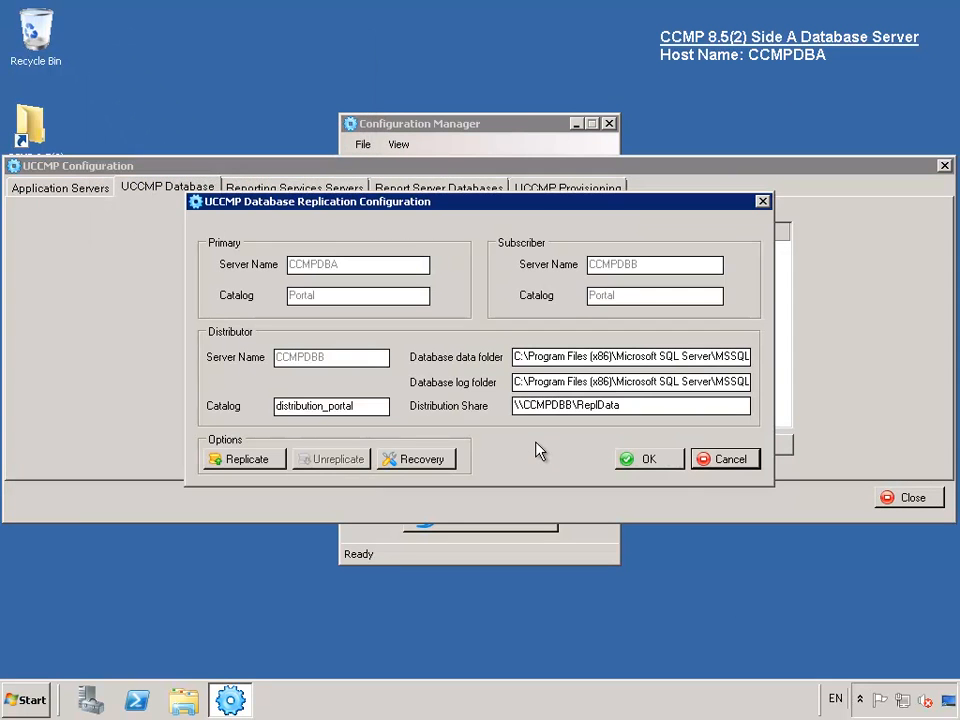
pyautogui.click(243, 463)
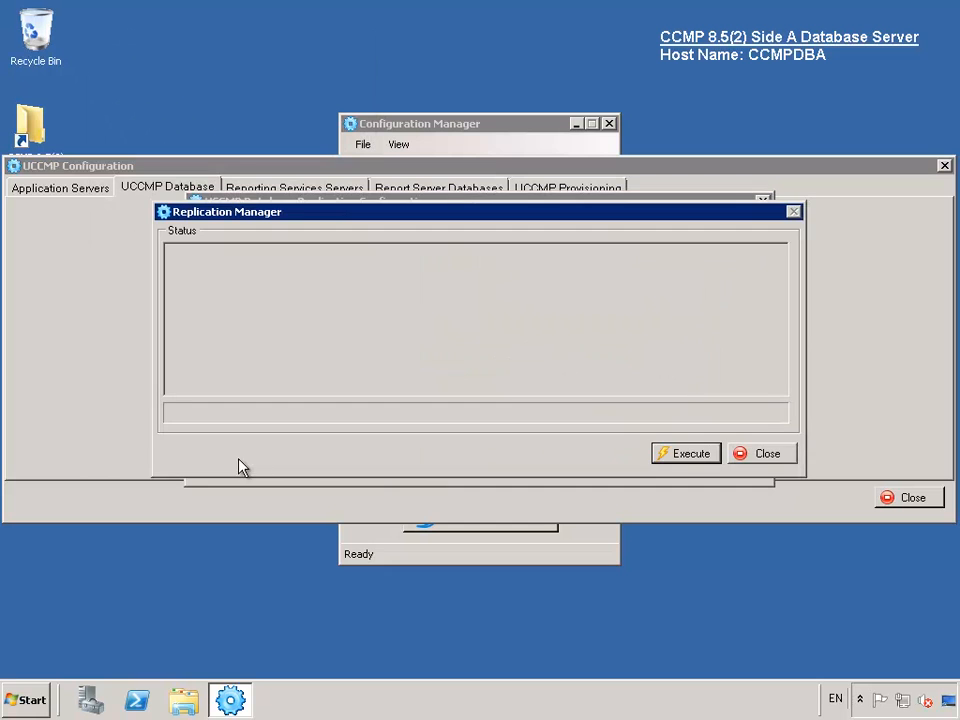
pyautogui.click(685, 457)
pyautogui.click(430, 368)
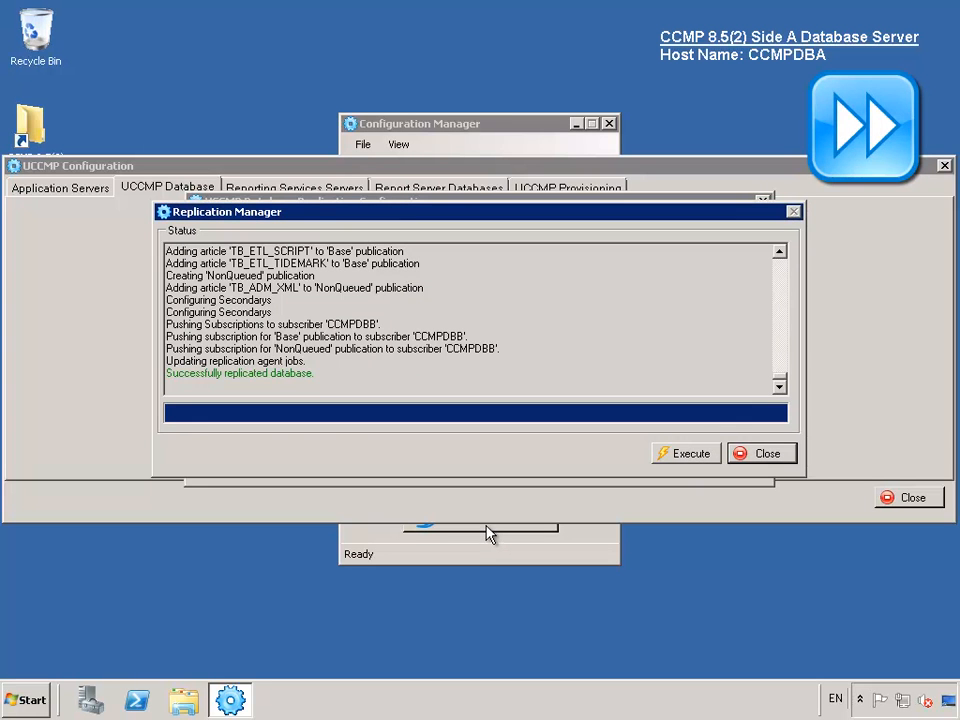
pyautogui.click(768, 456)
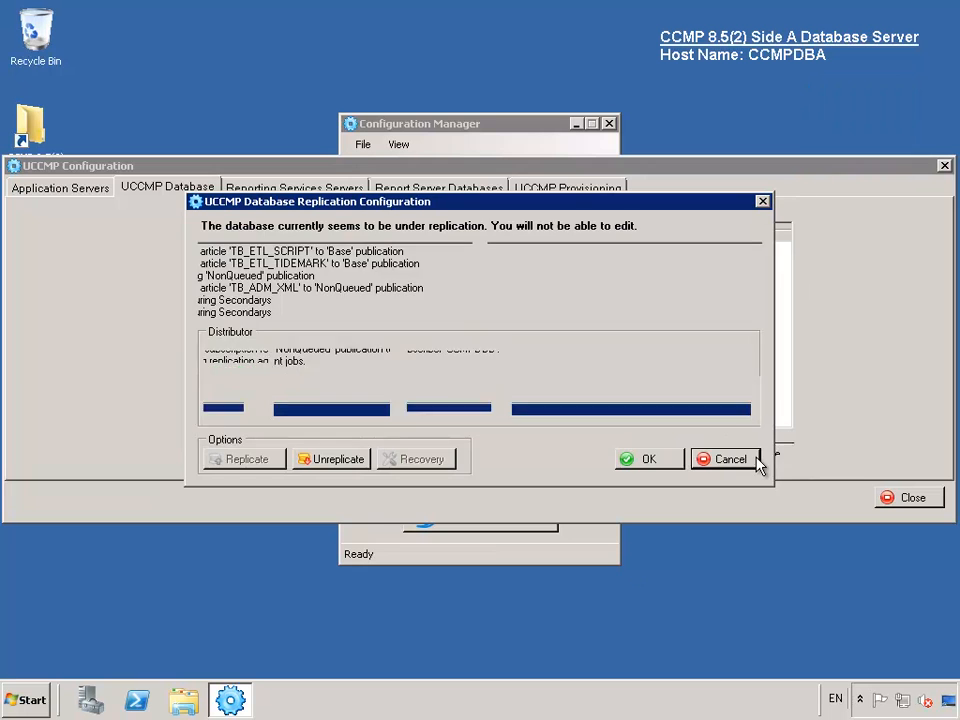
pyautogui.click(648, 459)
pyautogui.click(931, 499)
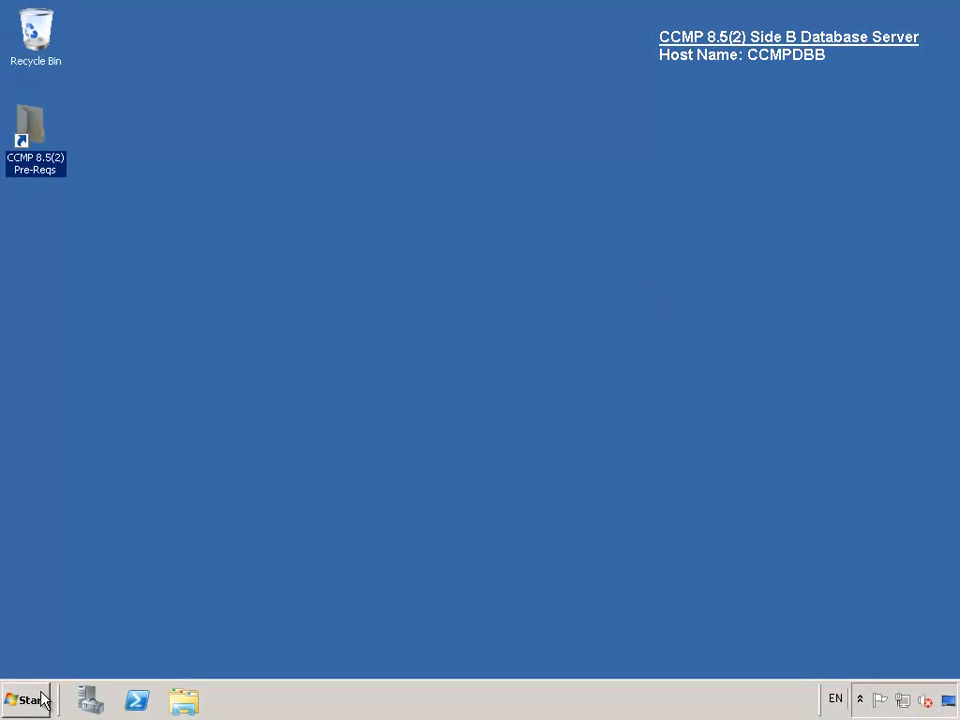
# - Connect SQL Server Management Studio to CCMPDBB and launch the Replication Monitor
pyautogui.click(36, 701)
pyautogui.click(108, 410)
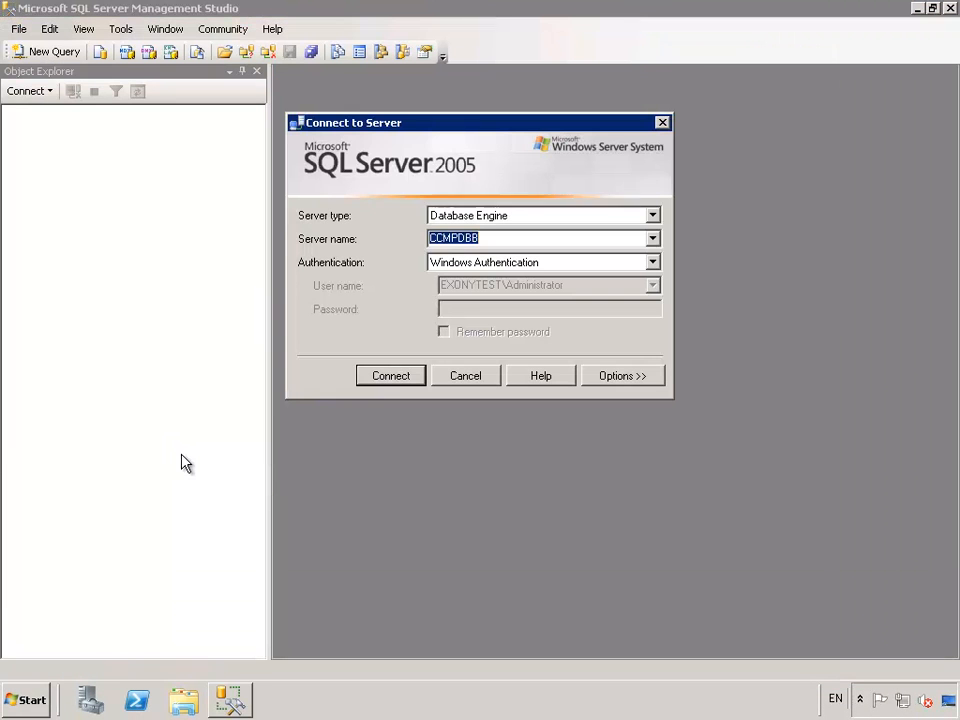
pyautogui.click(391, 382)
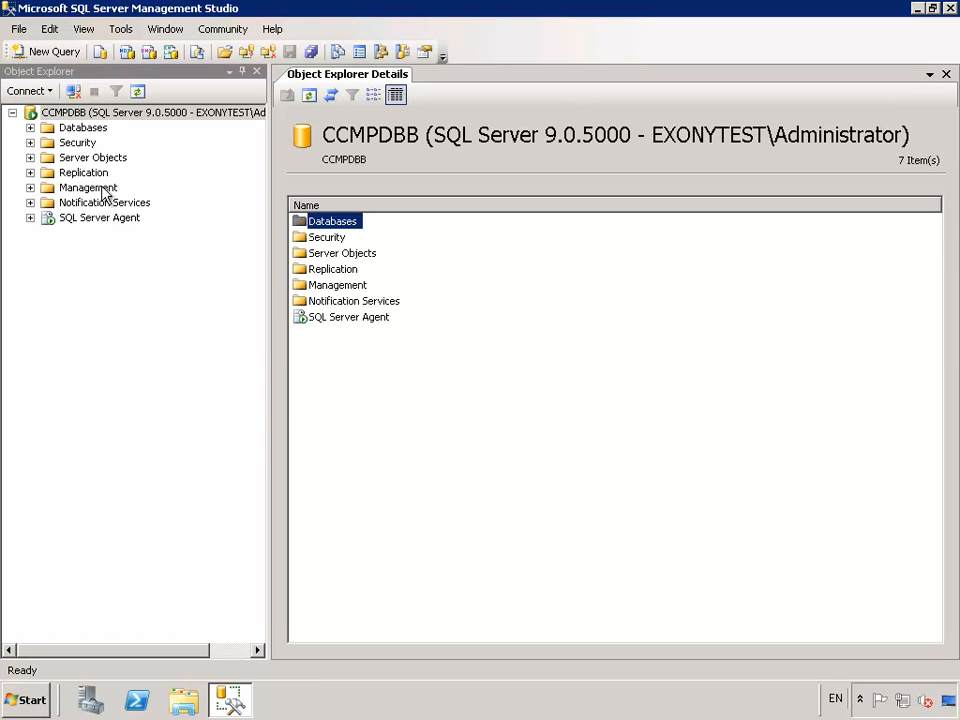
pyautogui.click(83, 175)
pyautogui.rightClick(83, 177)
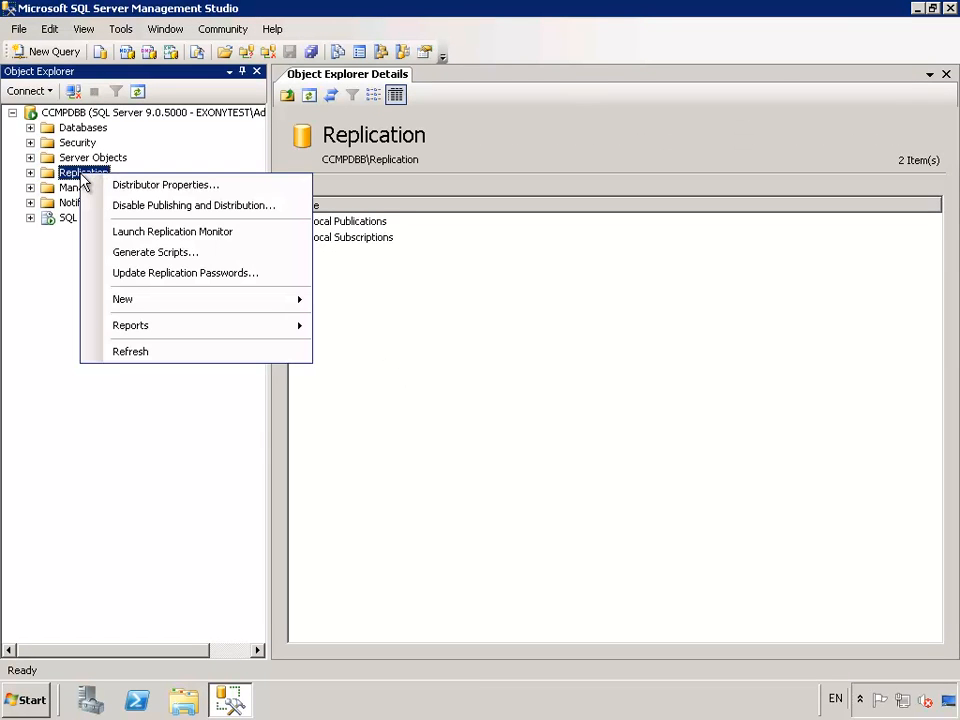
pyautogui.click(154, 232)
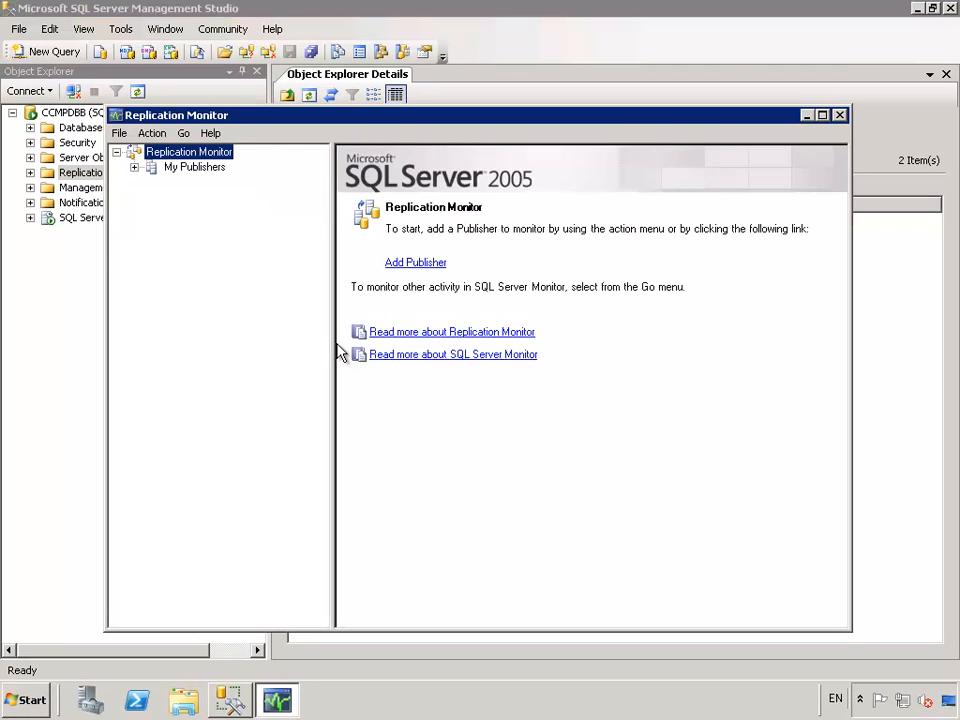
# - Add CCMPDBA as a monitored SQL Server publisher, using CCMPDBB as the distributor
pyautogui.click(133, 169)
pyautogui.rightClick(176, 170)
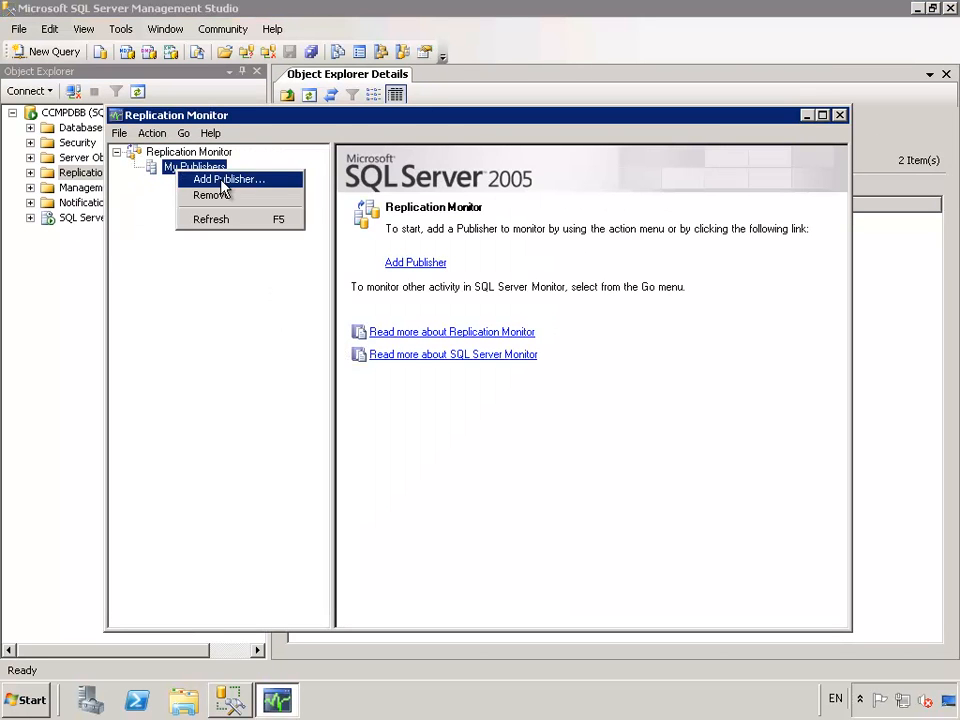
pyautogui.click(220, 180)
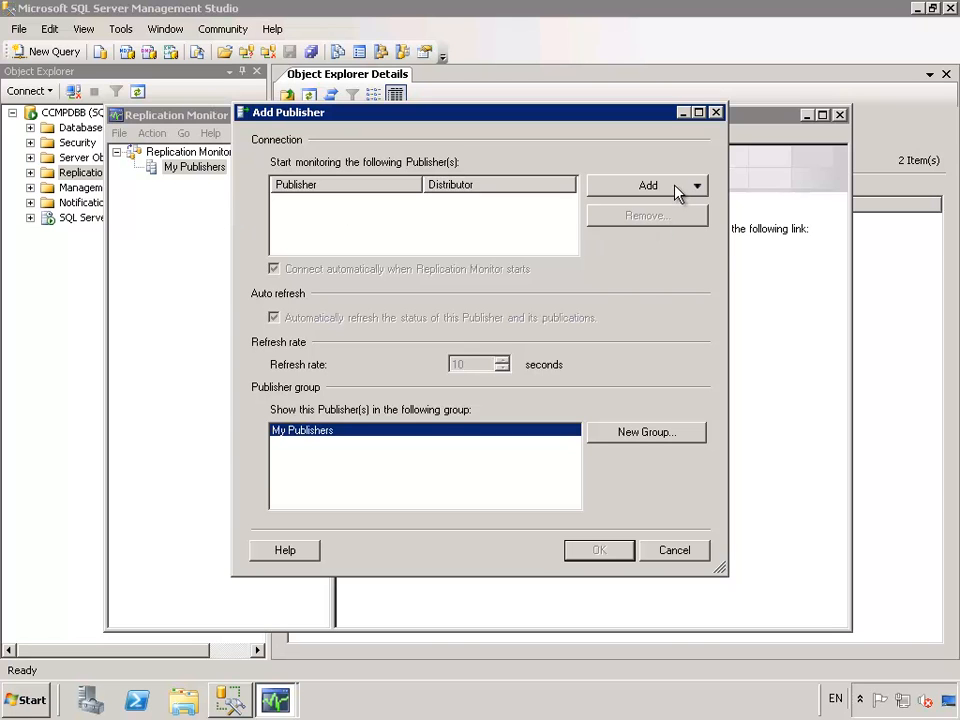
pyautogui.click(677, 192)
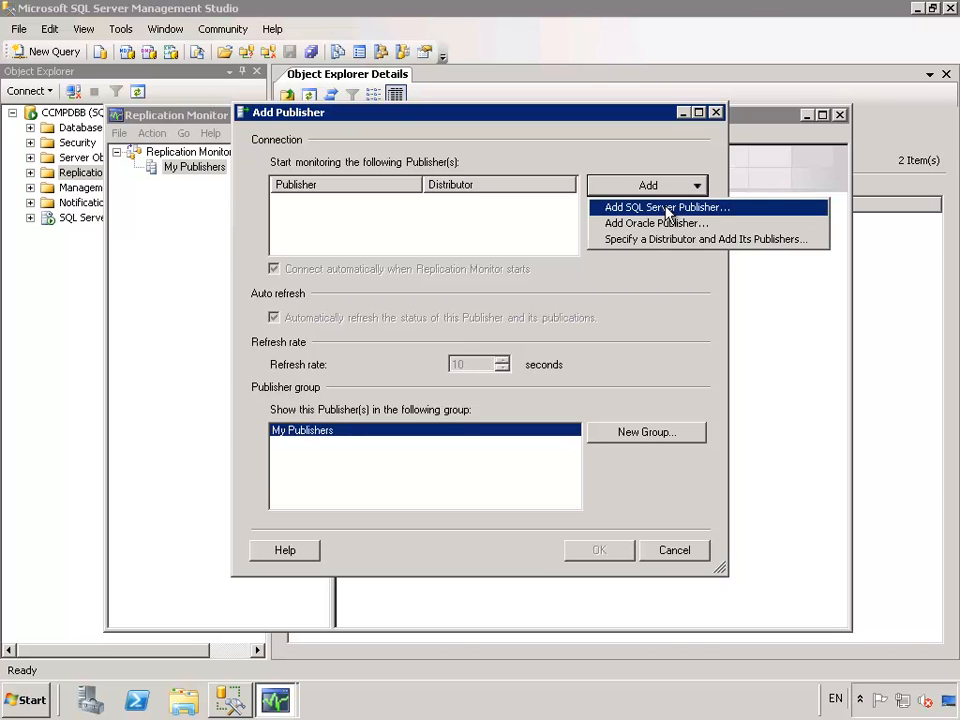
pyautogui.click(666, 208)
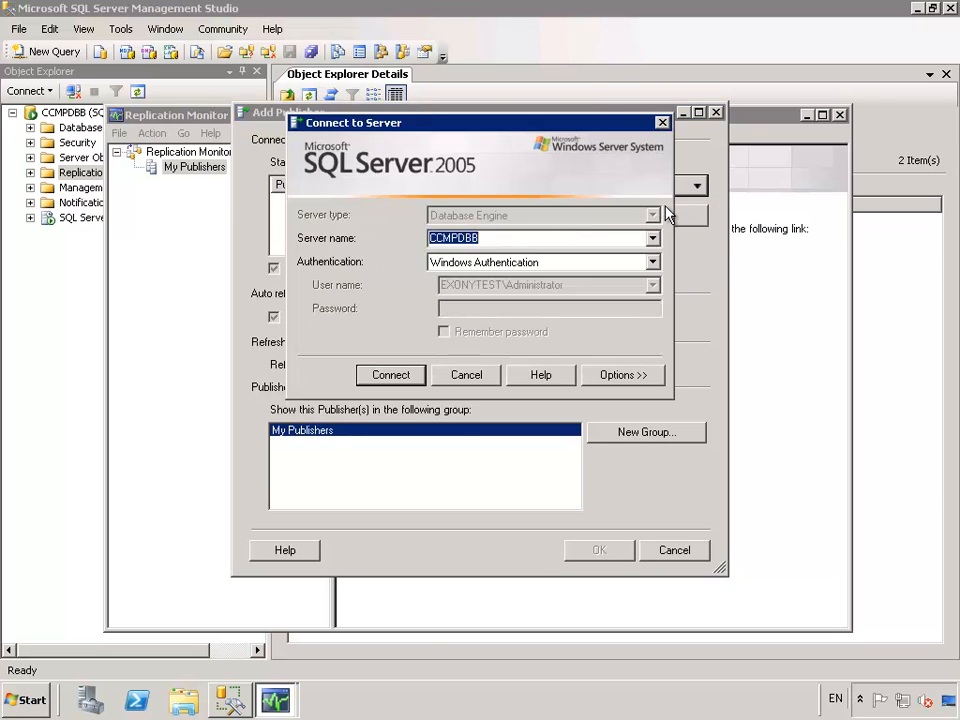
pyautogui.click(498, 238)
pyautogui.press('BackSpace')
pyautogui.write('A')
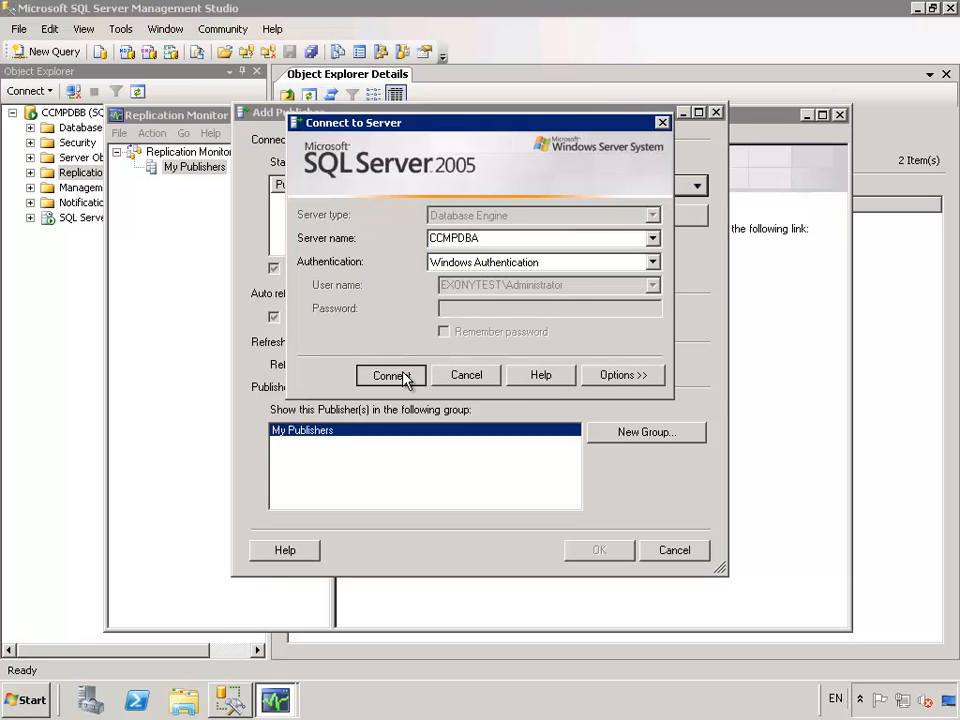
pyautogui.click(405, 376)
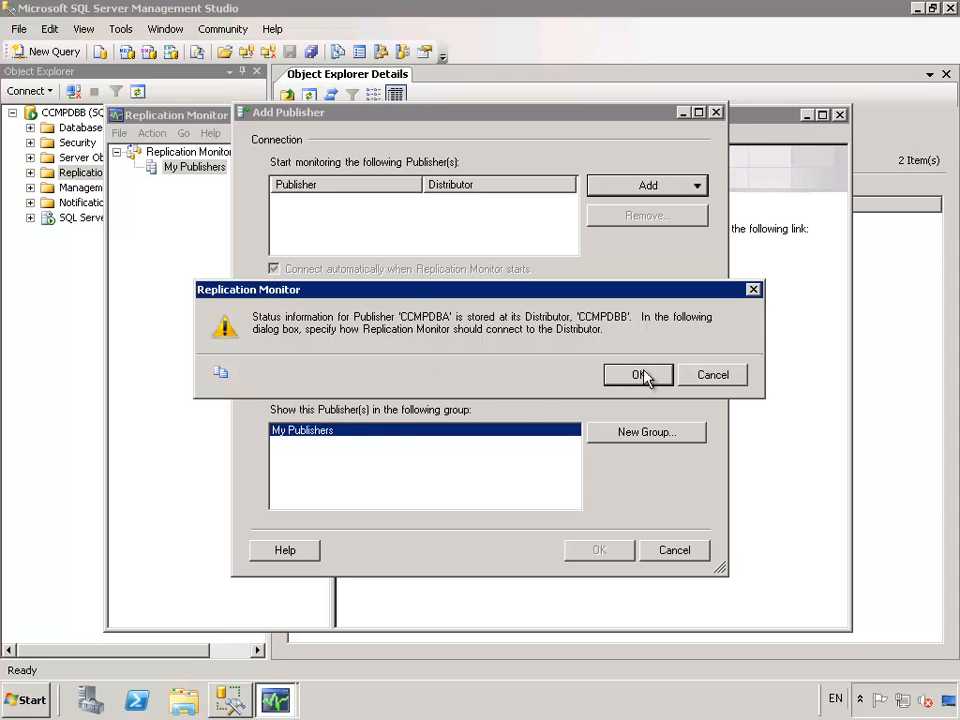
pyautogui.click(645, 376)
pyautogui.click(398, 380)
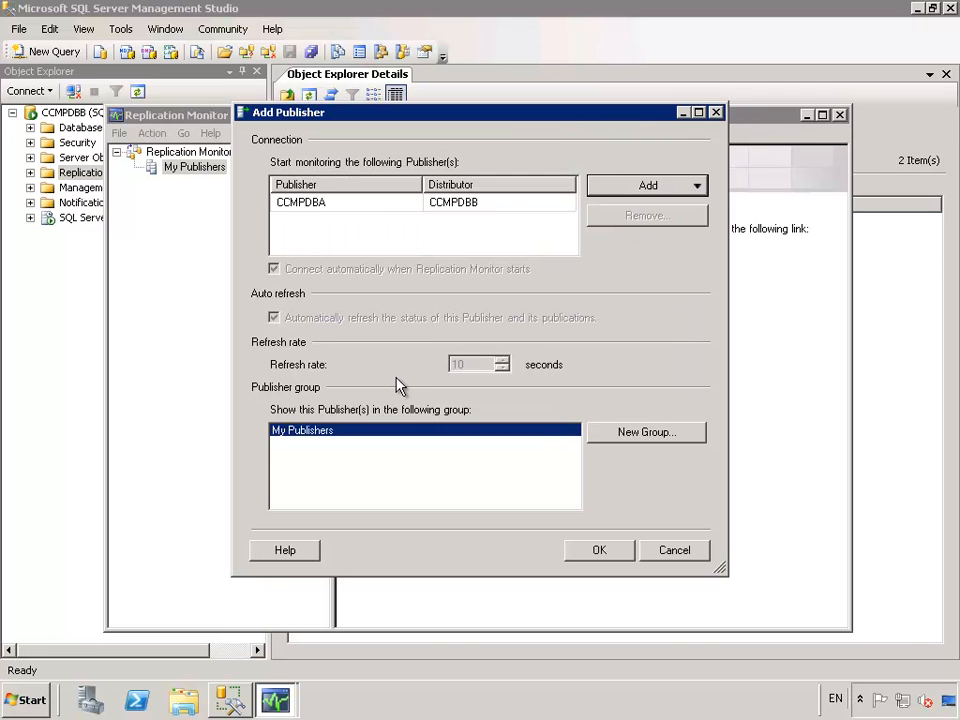
pyautogui.click(602, 553)
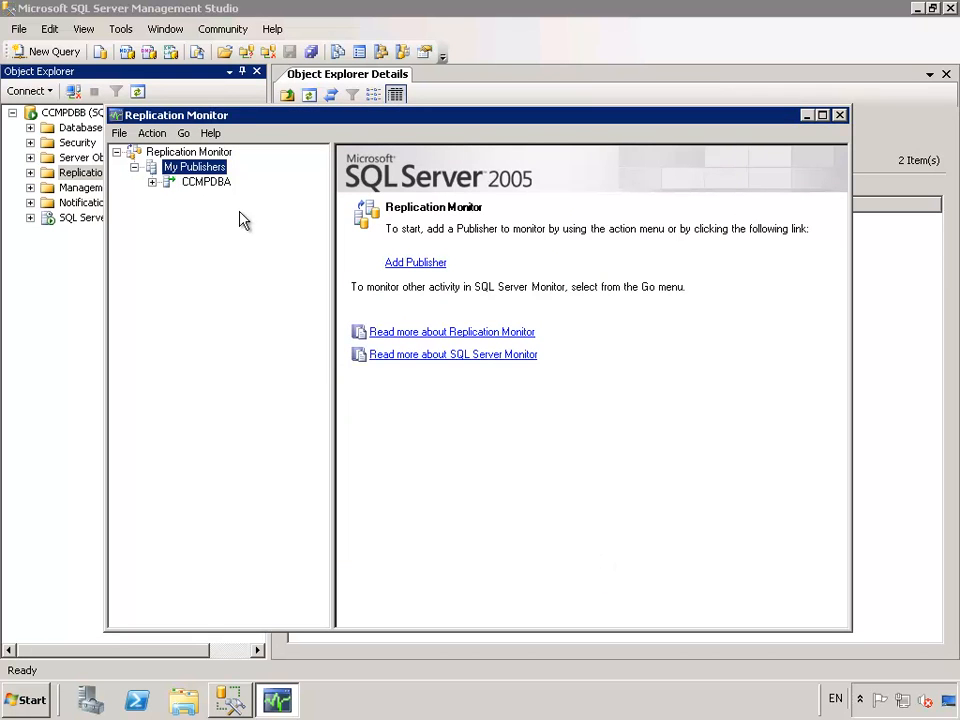
# - Start the Snapshot Agent for the [Portal]: Base publication on CCMPDBA
pyautogui.click(152, 182)
pyautogui.click(224, 208)
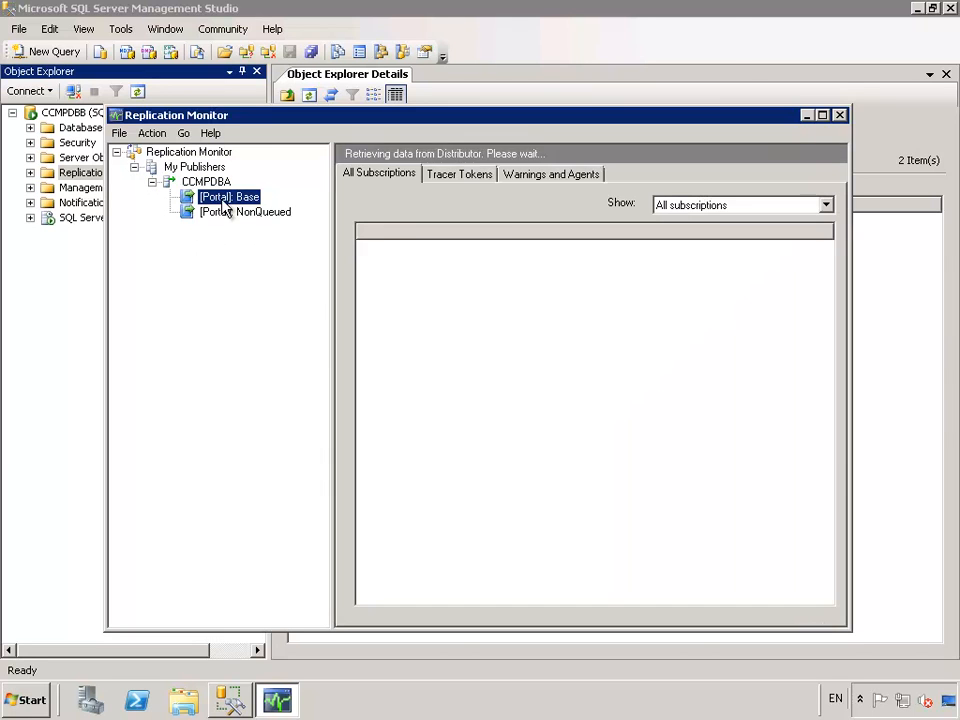
pyautogui.click(558, 176)
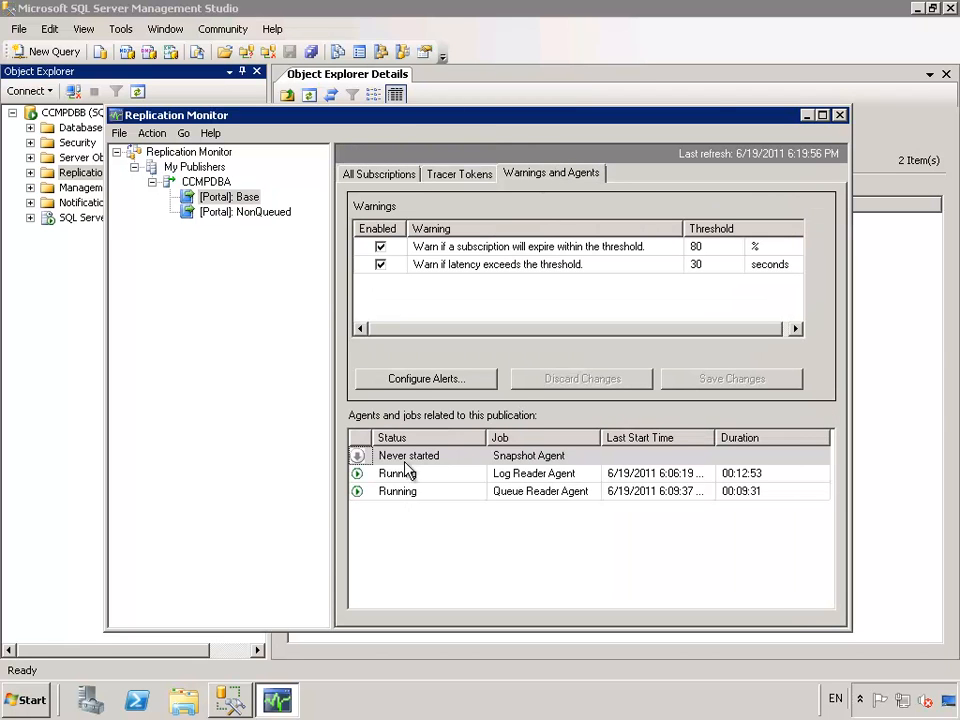
pyautogui.click(410, 456)
pyautogui.rightClick(410, 456)
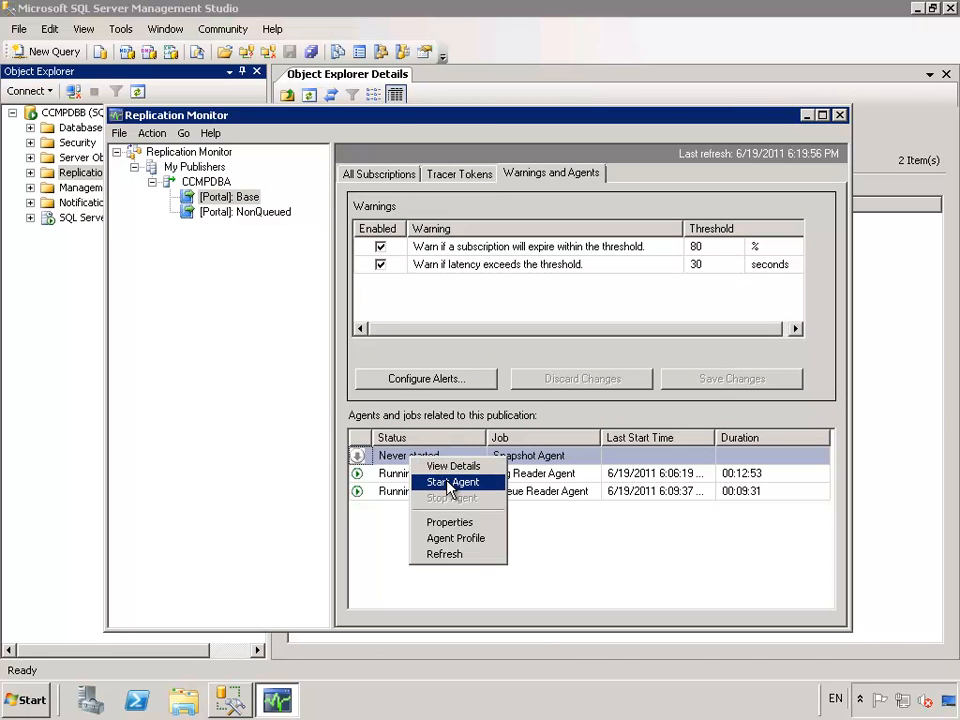
pyautogui.click(450, 483)
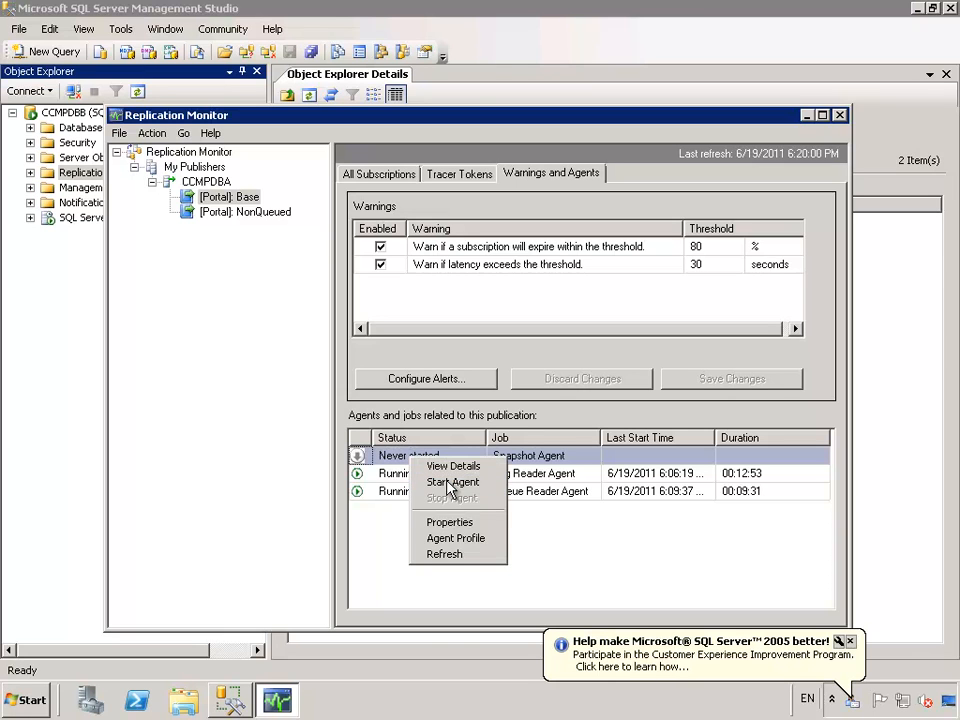
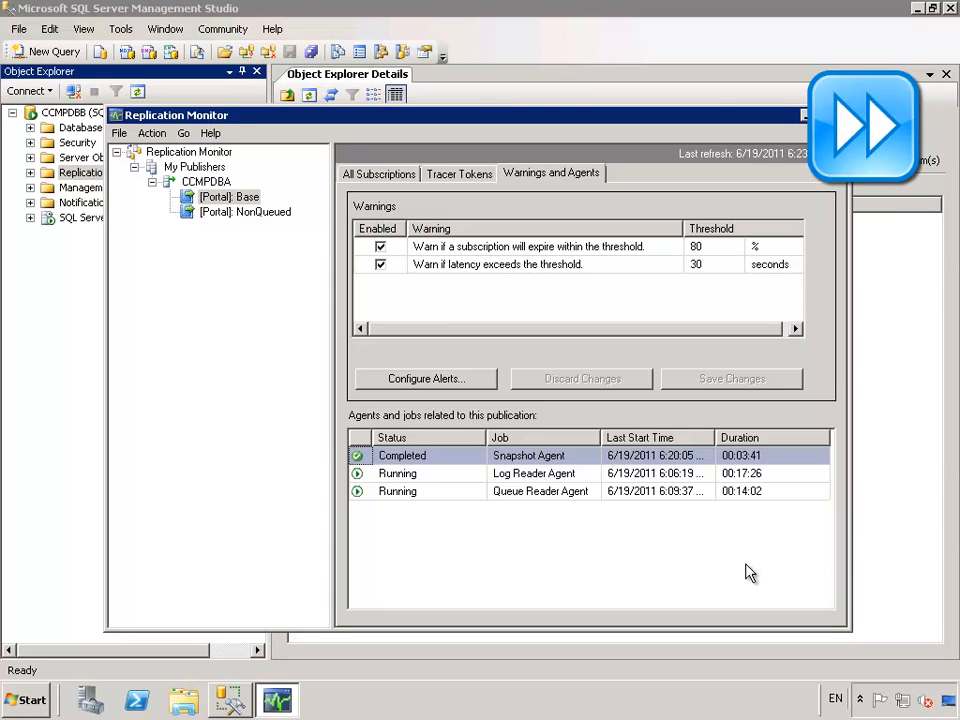
# - Start the Snapshot Agent for [Portal]: NonQueued, then close Replication Monitor and SSMS
pyautogui.click(234, 213)
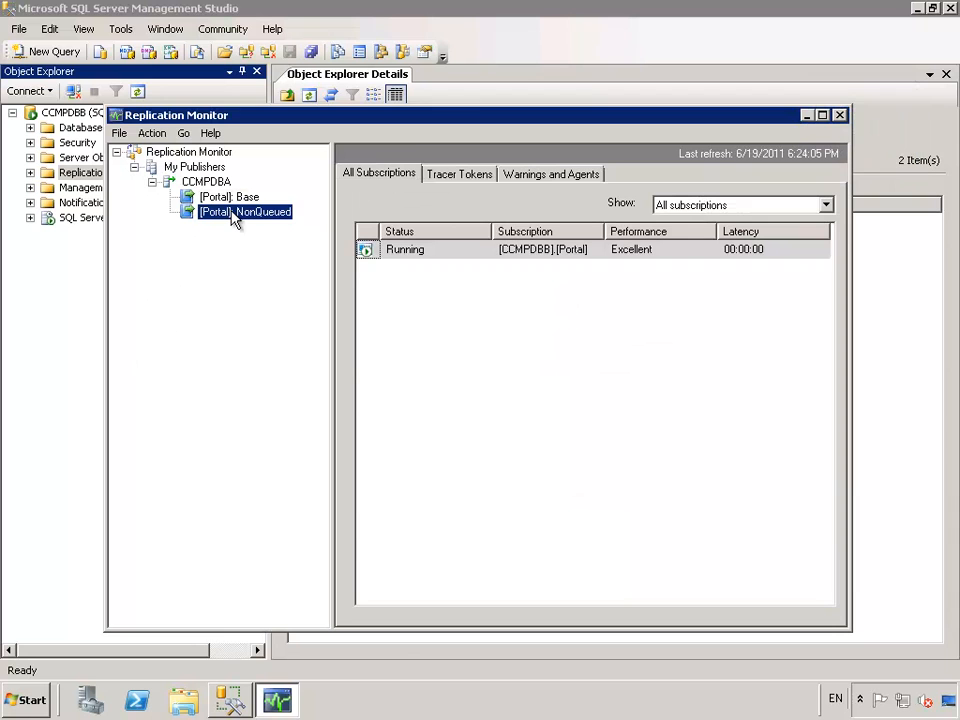
pyautogui.click(551, 176)
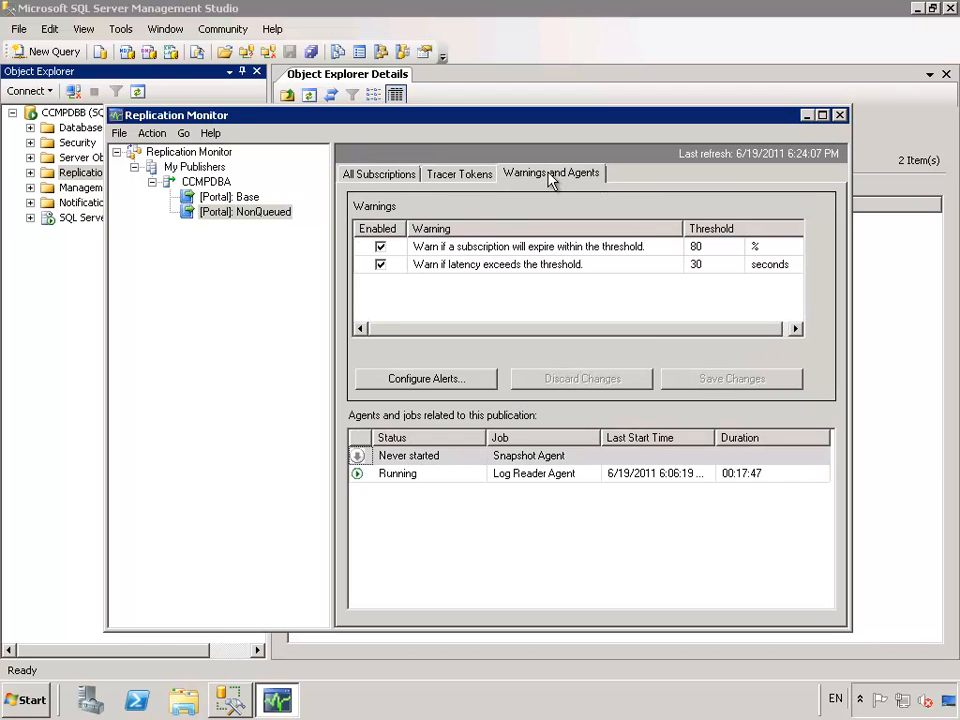
pyautogui.click(428, 459)
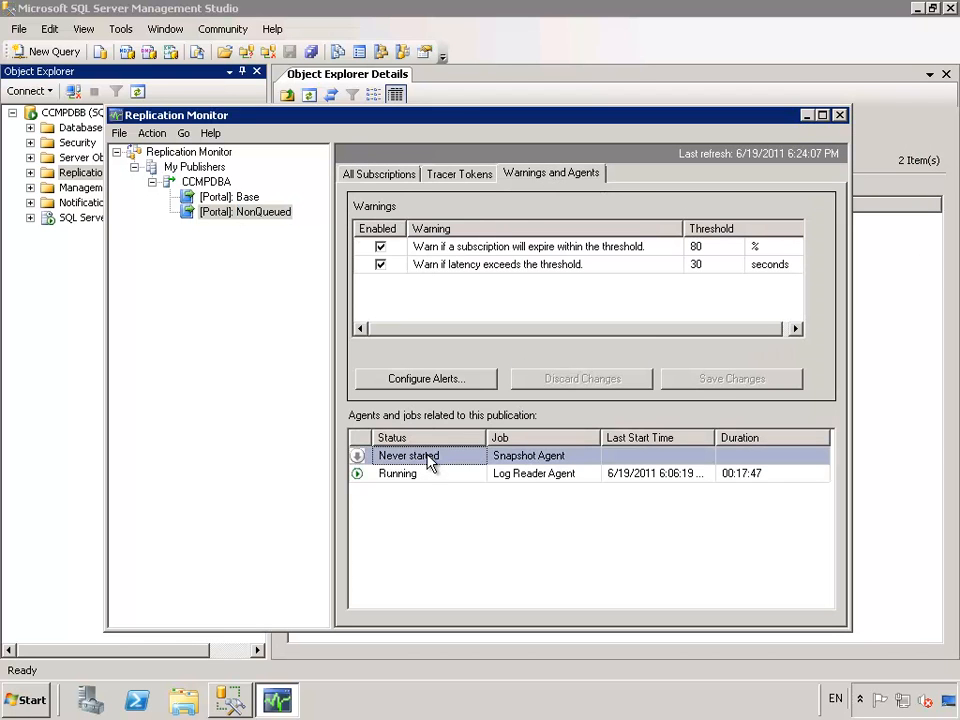
pyautogui.rightClick(430, 461)
pyautogui.click(458, 481)
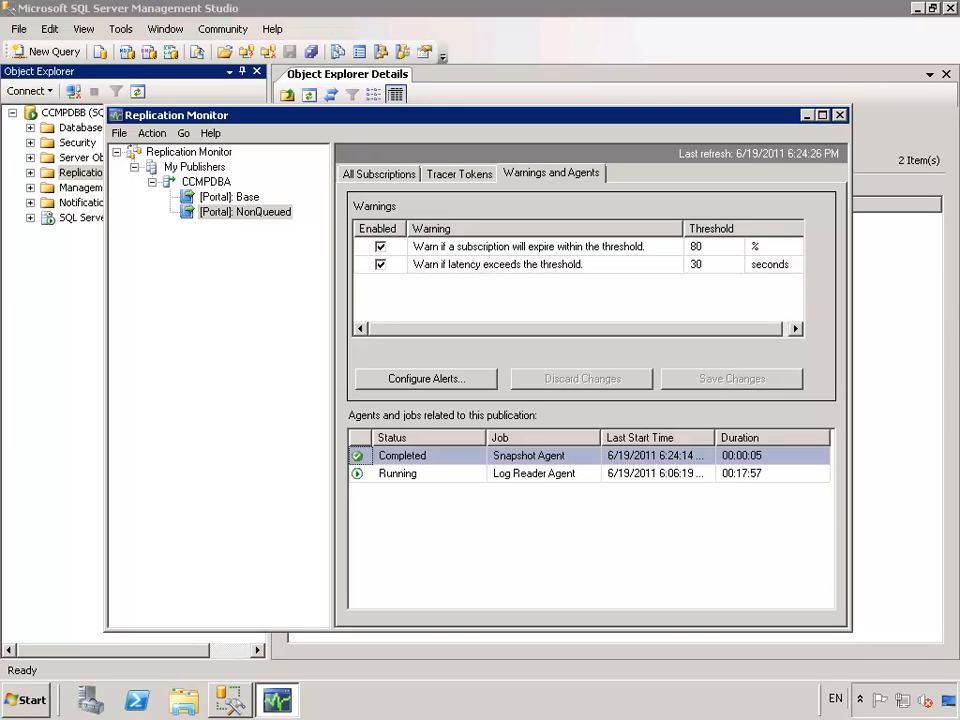
pyautogui.click(840, 115)
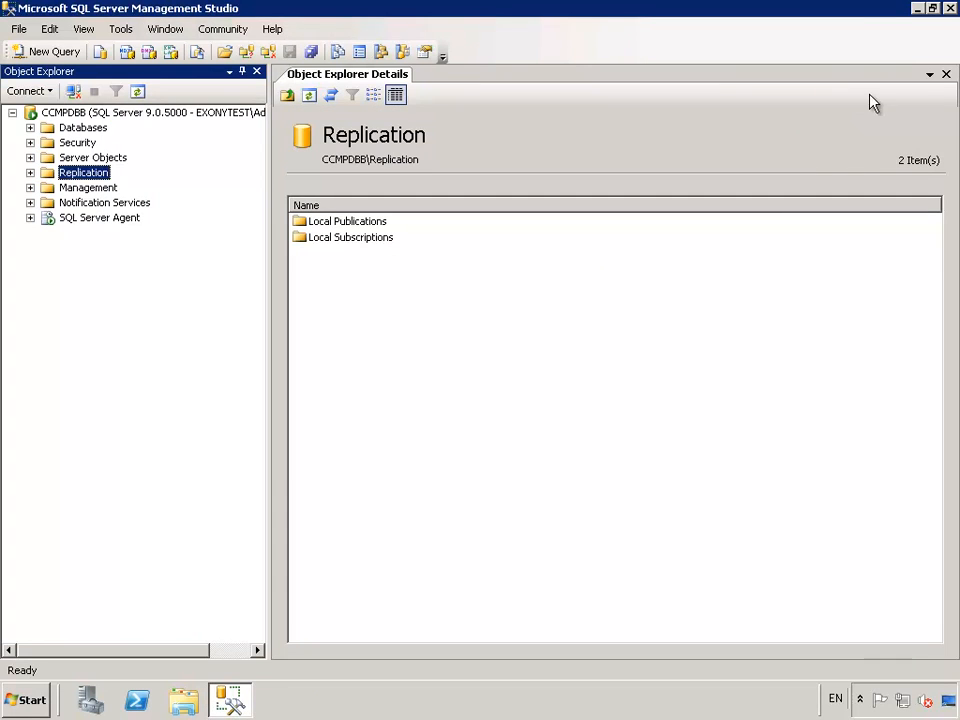
pyautogui.click(950, 8)
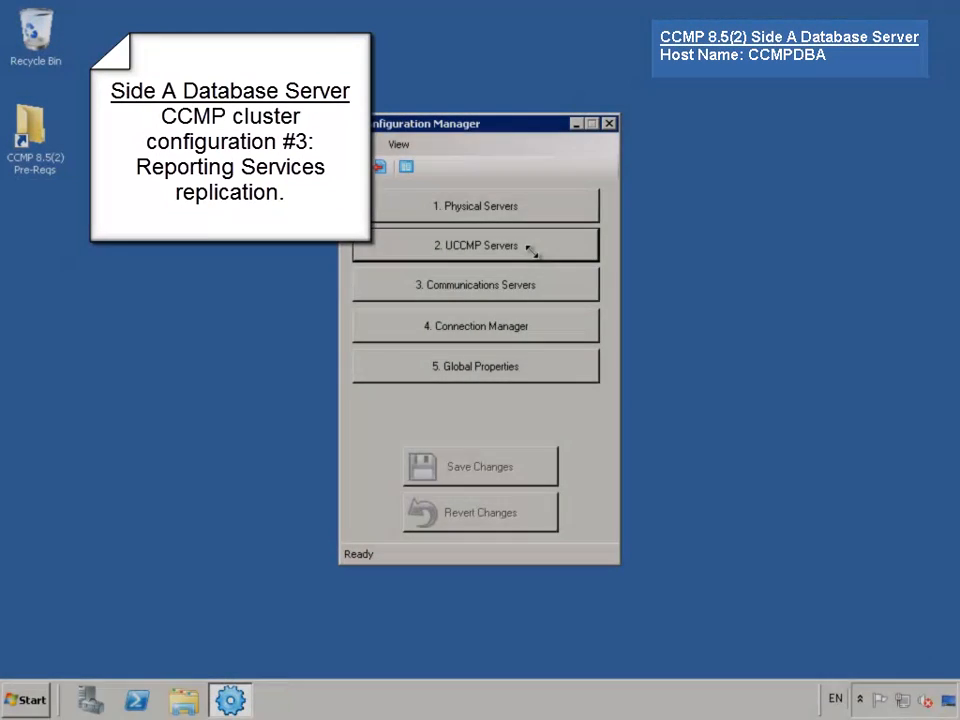
# - Add CCMPDBA as the publisher report server database after a successful connection test
pyautogui.click(534, 250)
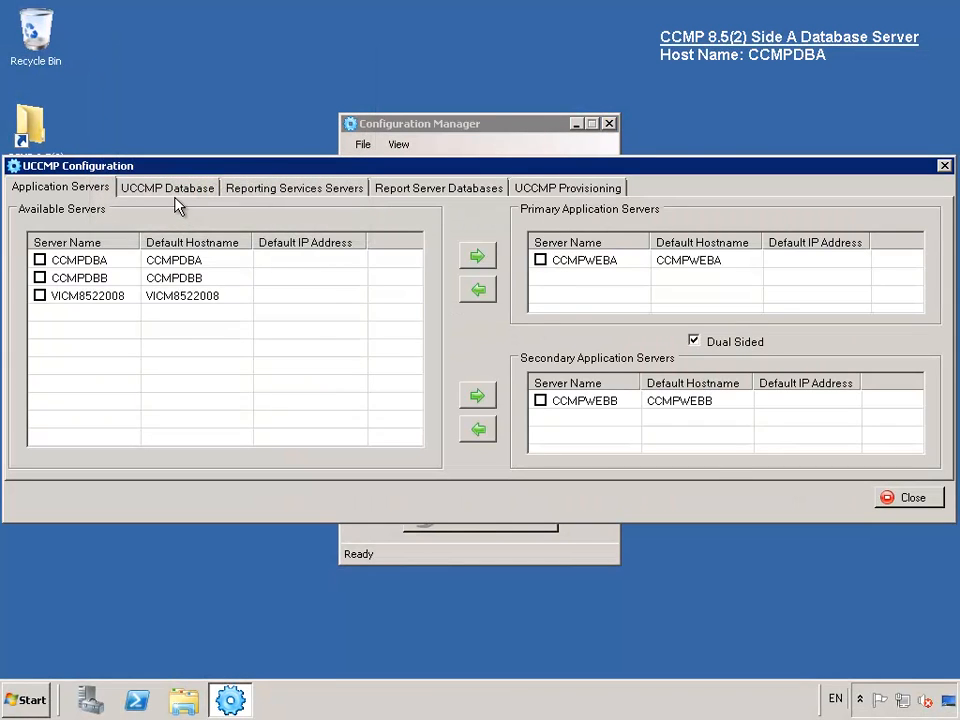
pyautogui.click(172, 189)
pyautogui.click(270, 190)
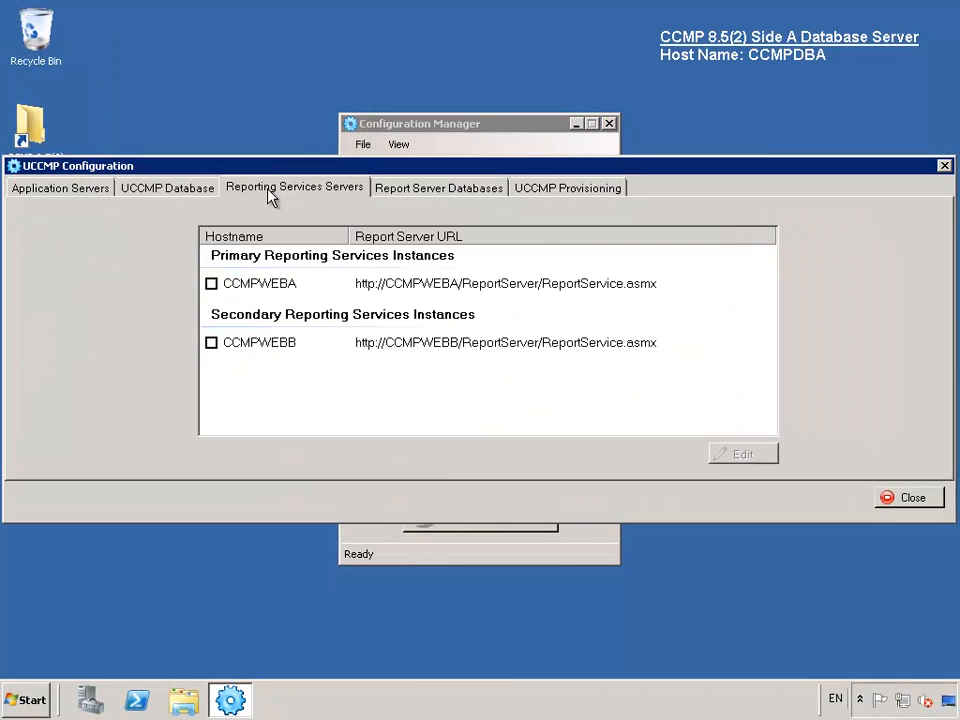
pyautogui.click(450, 190)
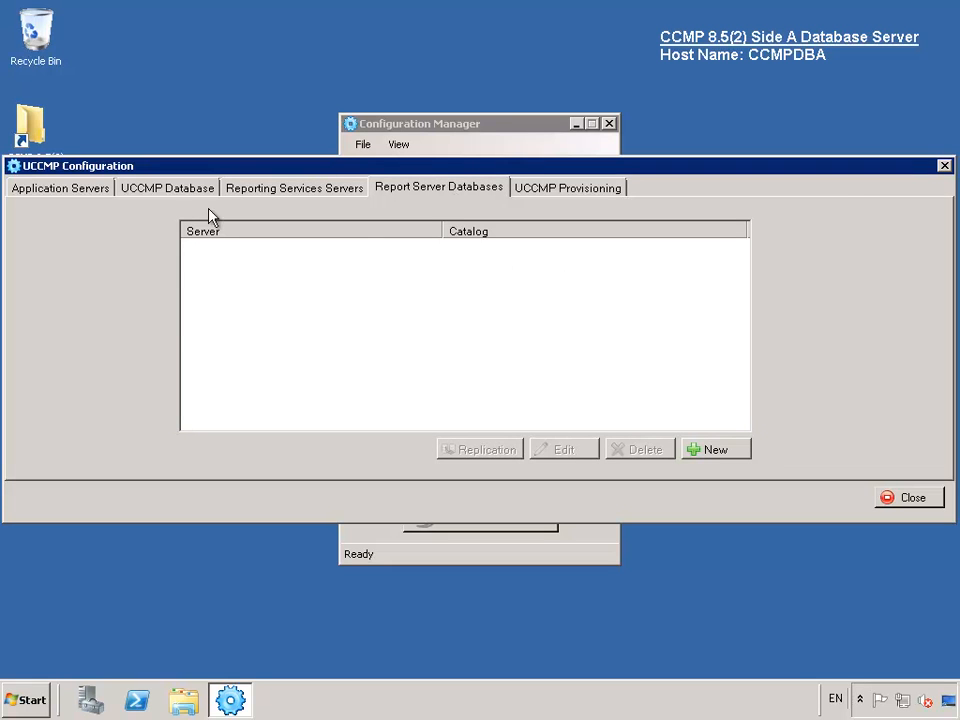
pyautogui.click(706, 451)
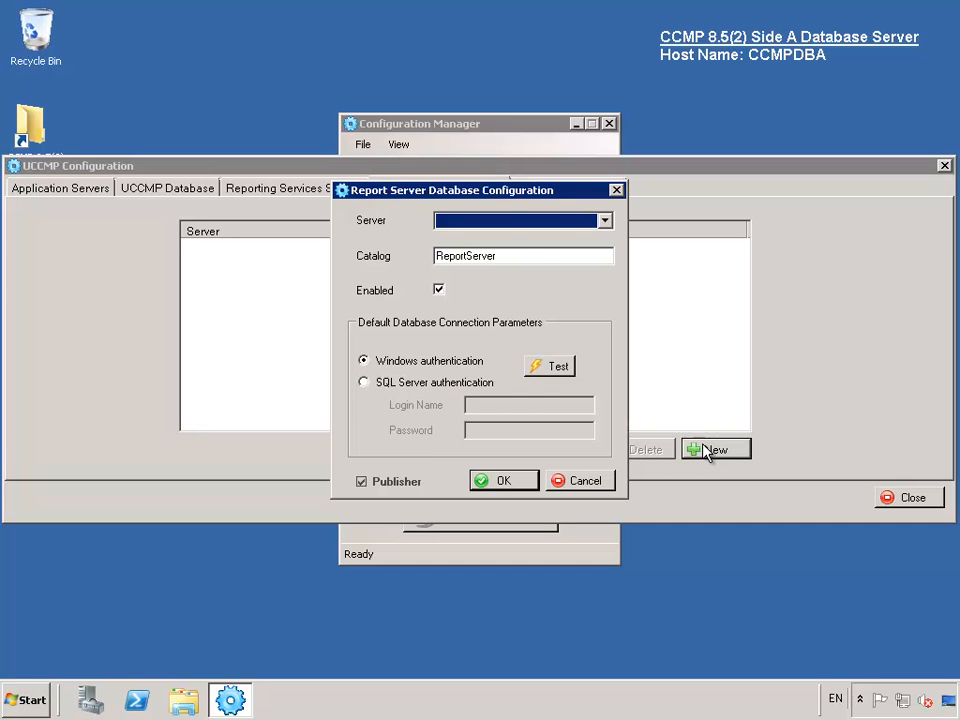
pyautogui.click(511, 226)
pyautogui.click(493, 241)
pyautogui.click(556, 370)
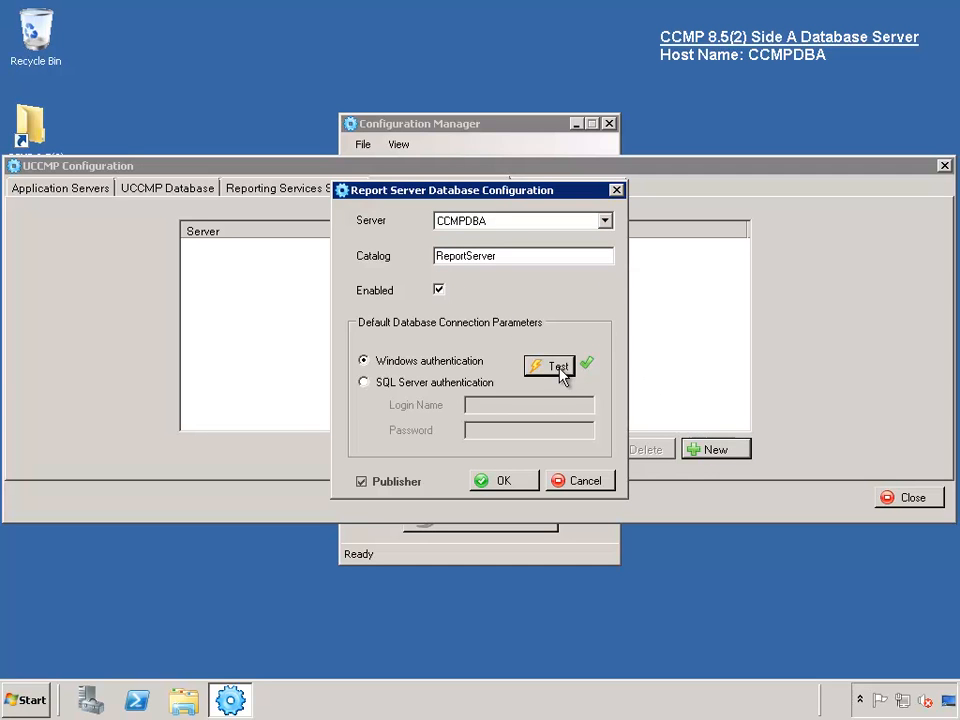
pyautogui.click(533, 483)
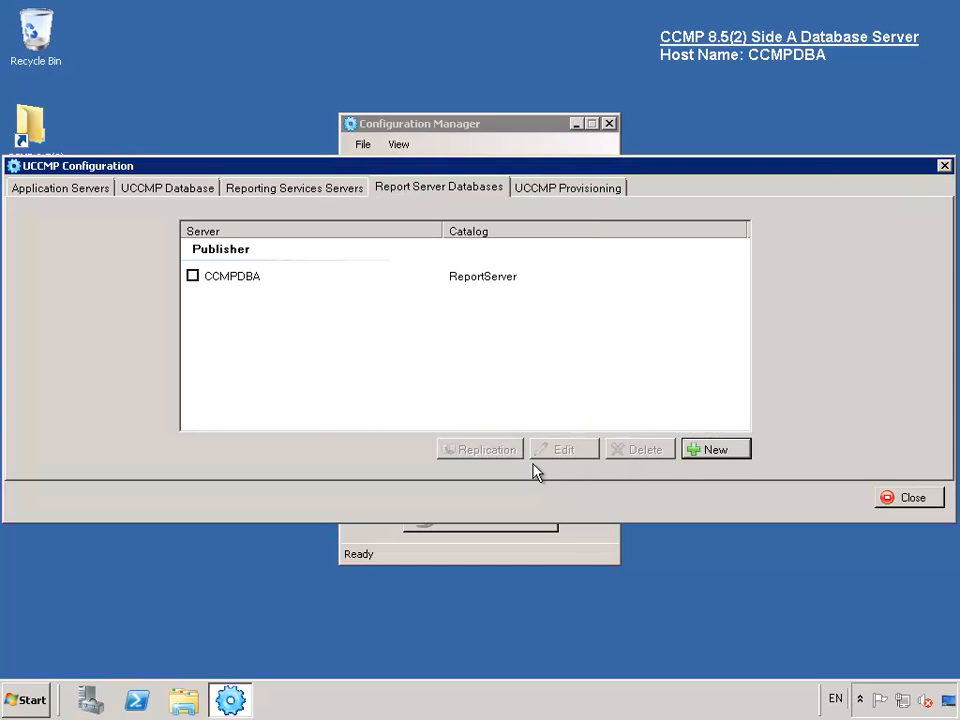
# - Add CCMPDBB as a tested subscriber report server database and bring up replication settings
pyautogui.click(728, 455)
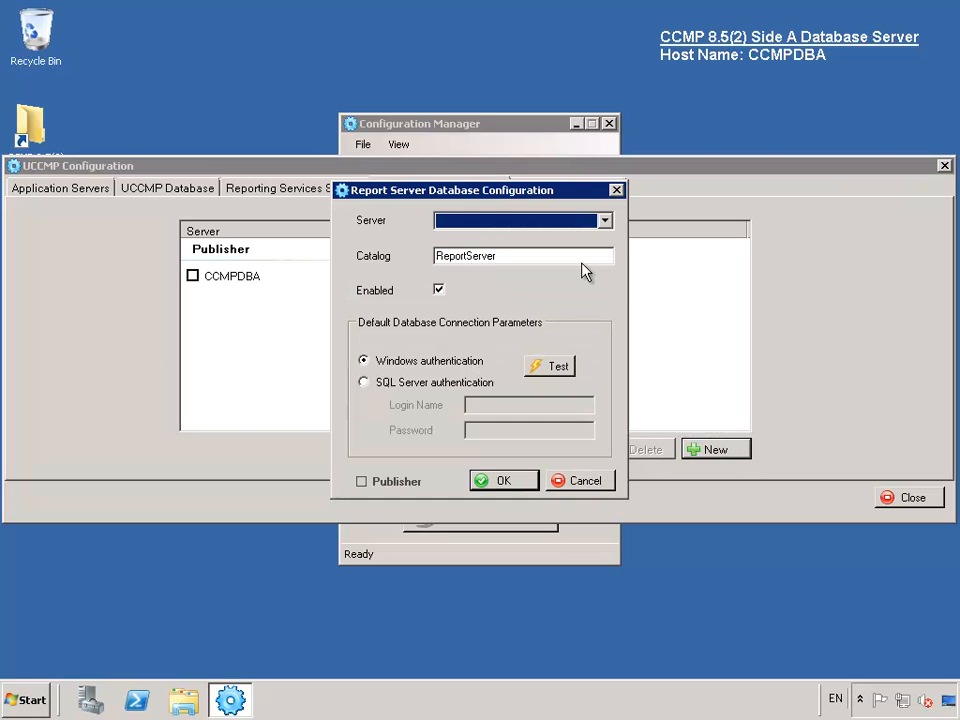
pyautogui.click(568, 229)
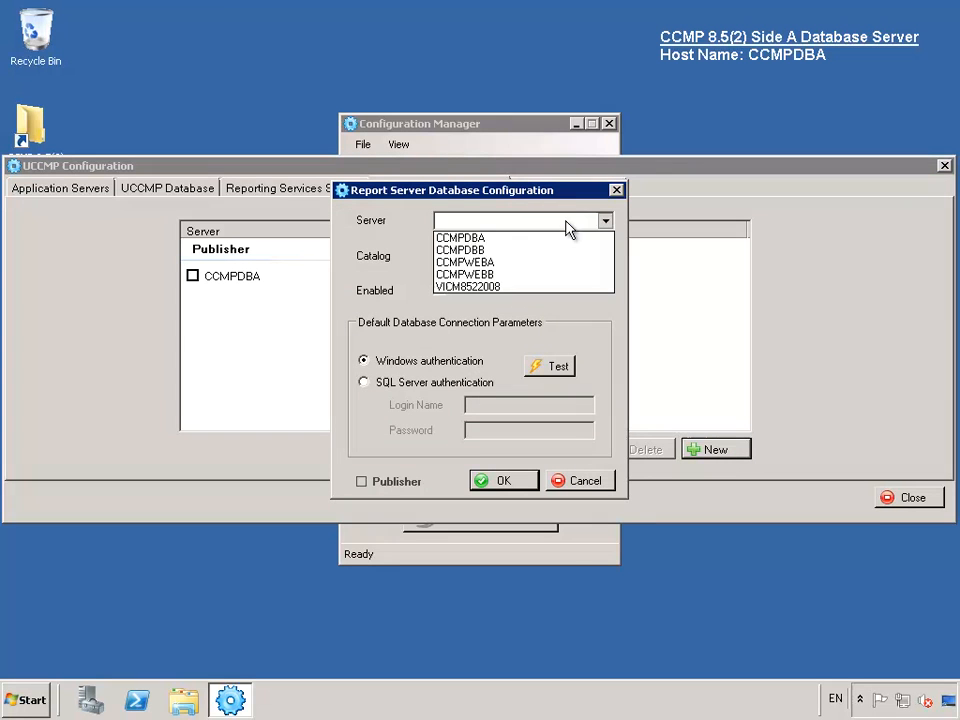
pyautogui.click(485, 250)
pyautogui.click(560, 368)
pyautogui.click(503, 481)
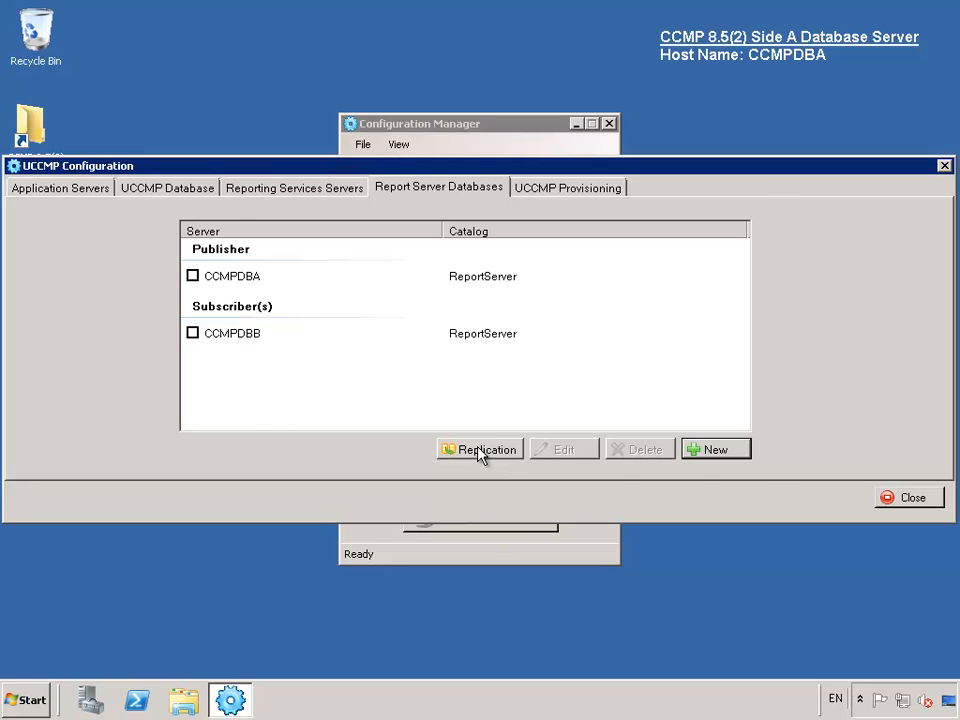
pyautogui.click(480, 450)
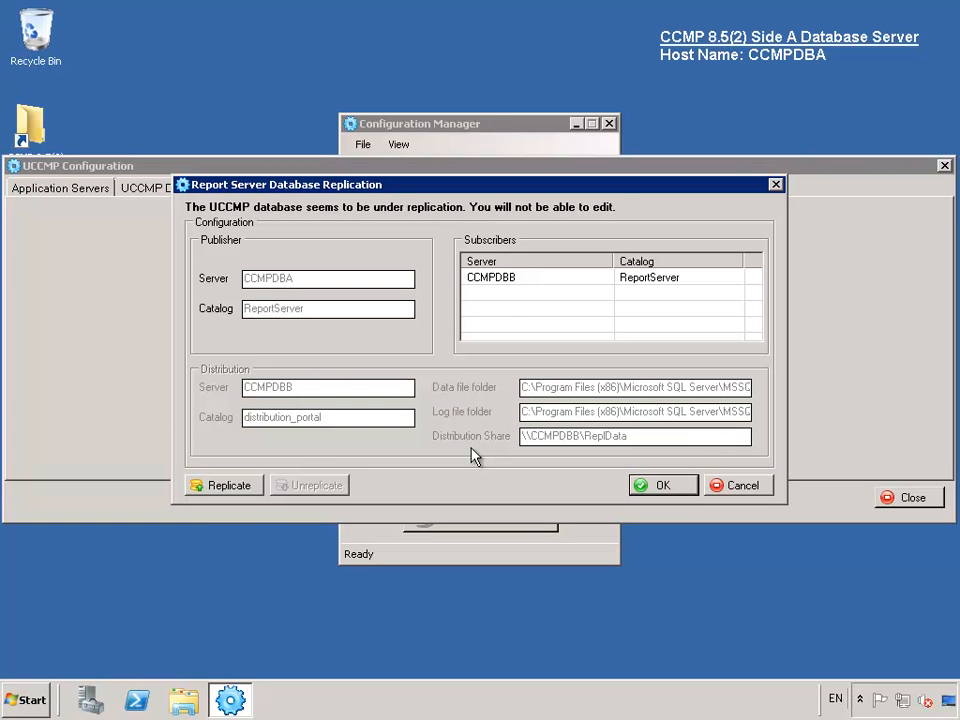
# - Save pending changes and execute the report server database replication
pyautogui.click(213, 489)
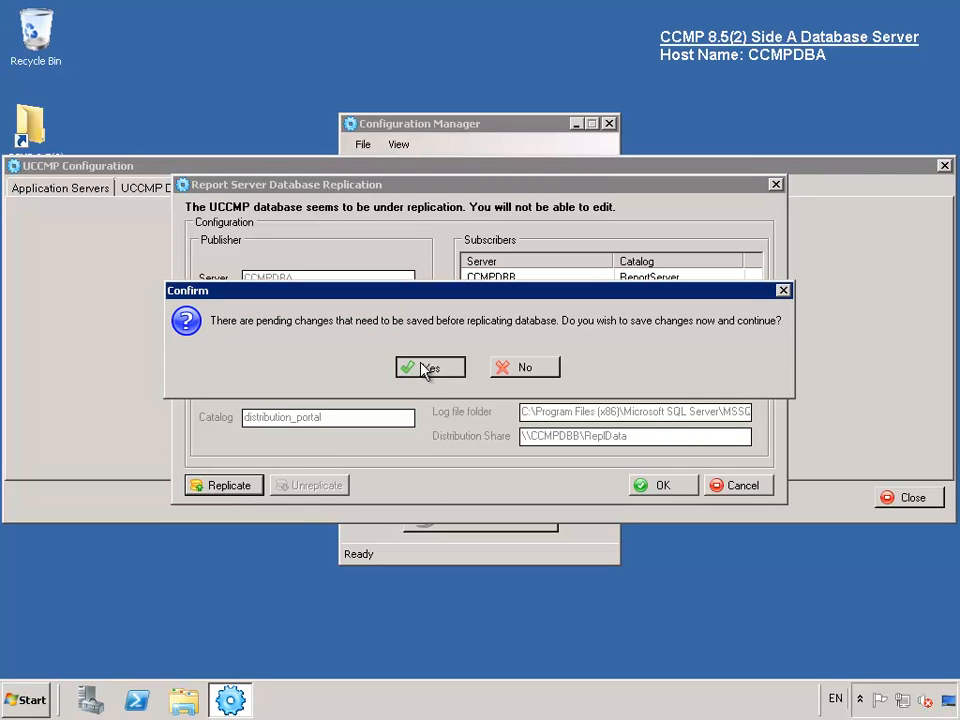
pyautogui.click(424, 367)
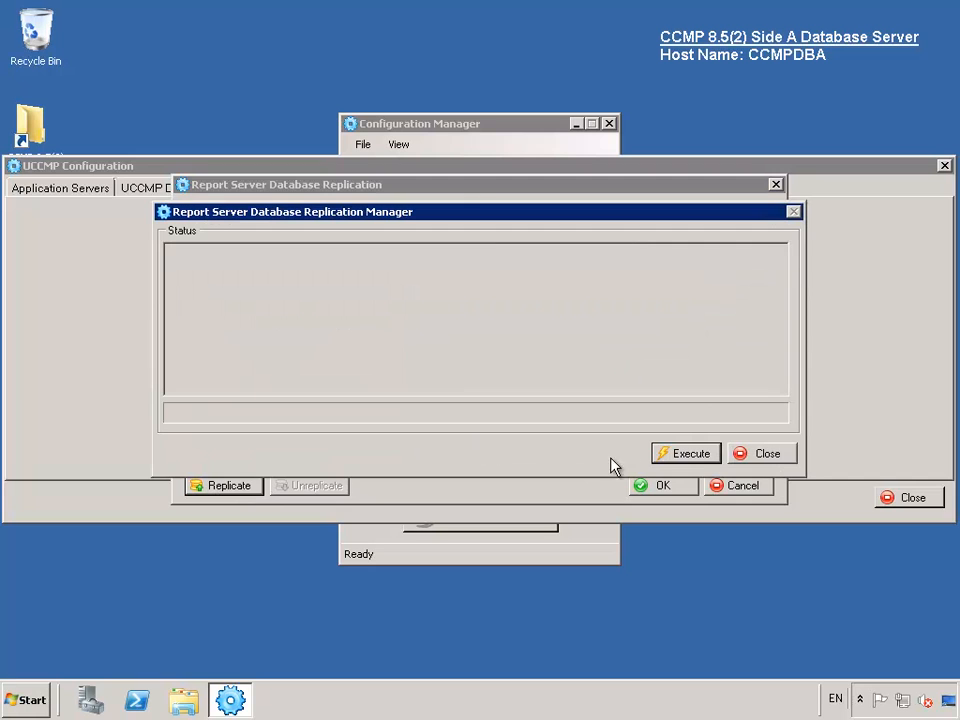
pyautogui.click(673, 458)
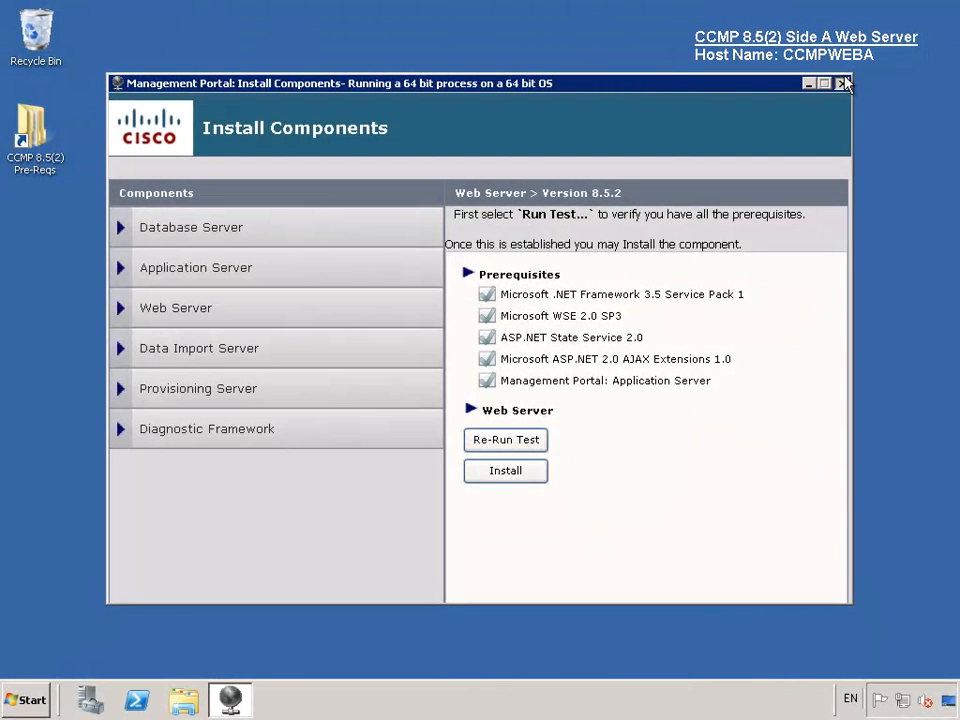
# - Launch Reporting Services Configuration, connect to CCMPWEBA, and begin an encryption key backup
pyautogui.click(843, 83)
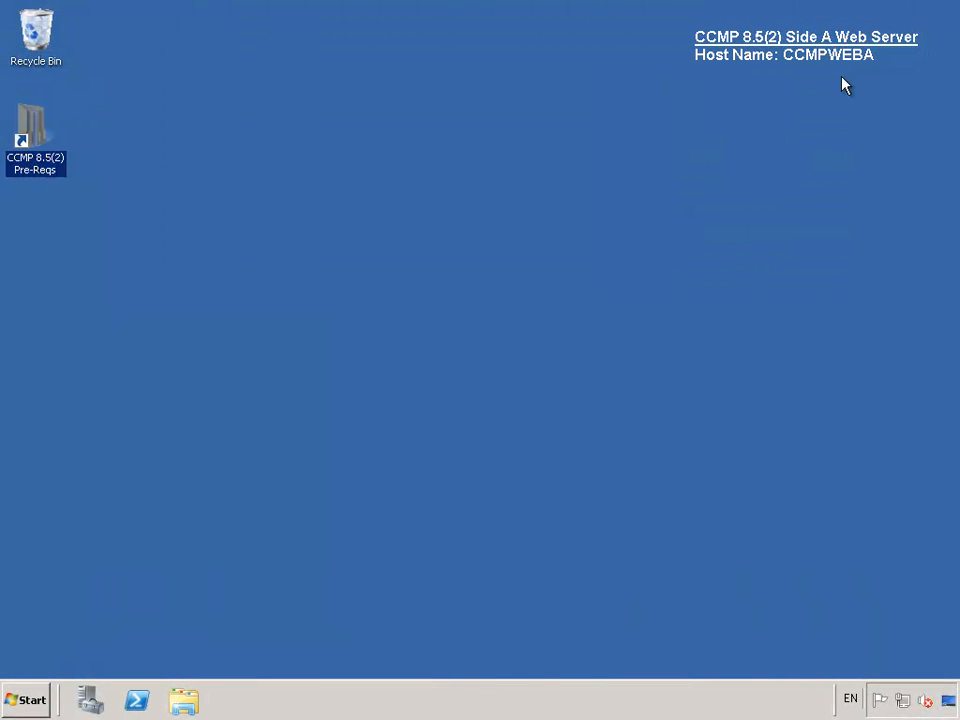
pyautogui.click(34, 699)
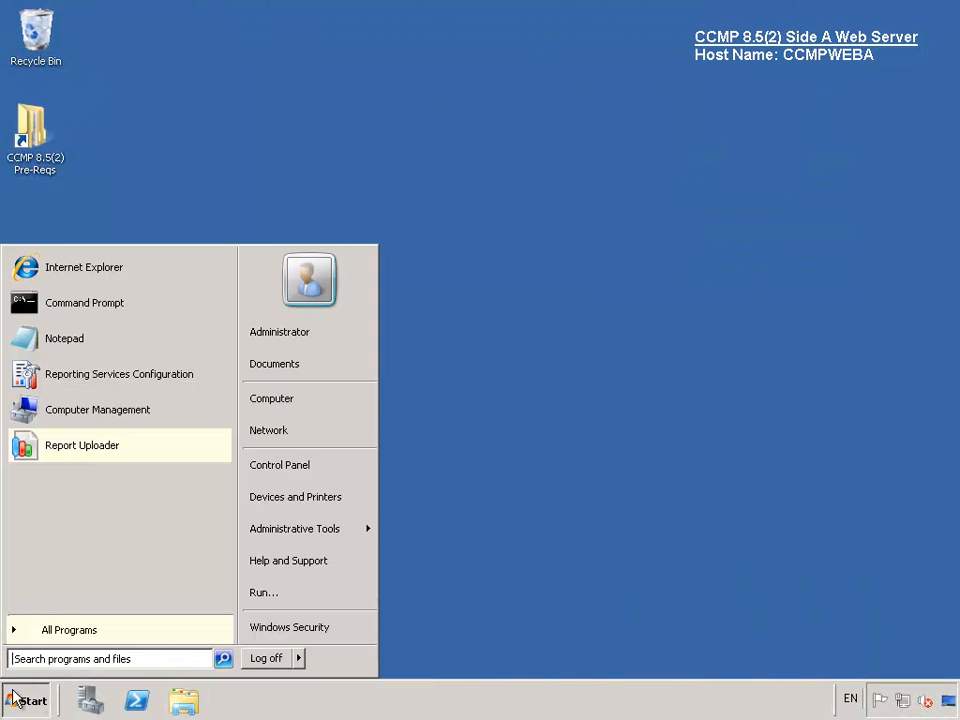
pyautogui.click(103, 373)
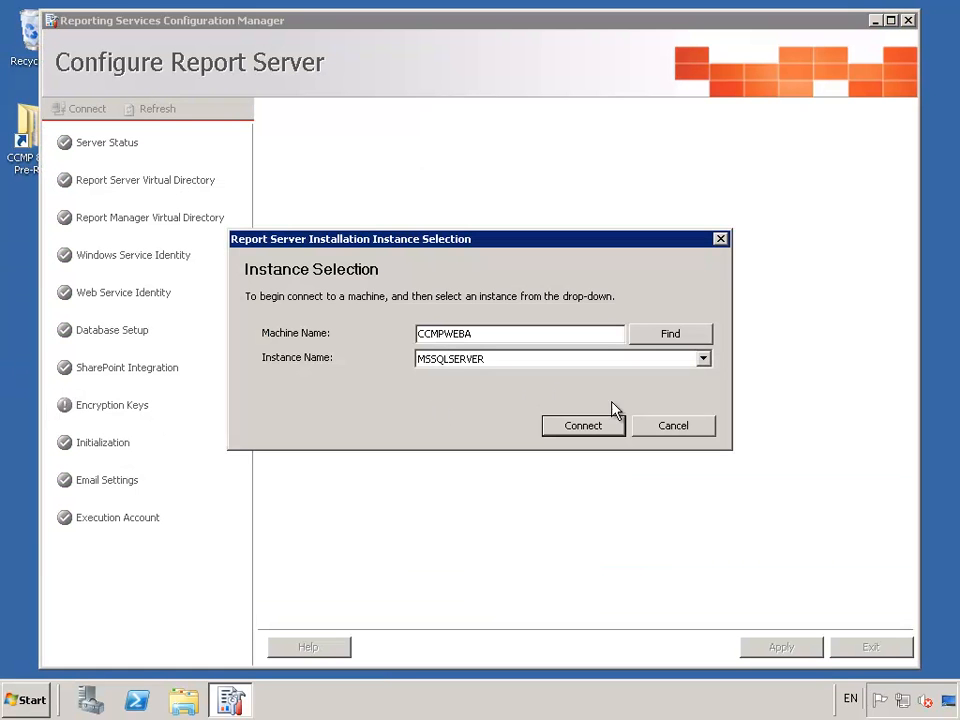
pyautogui.click(586, 426)
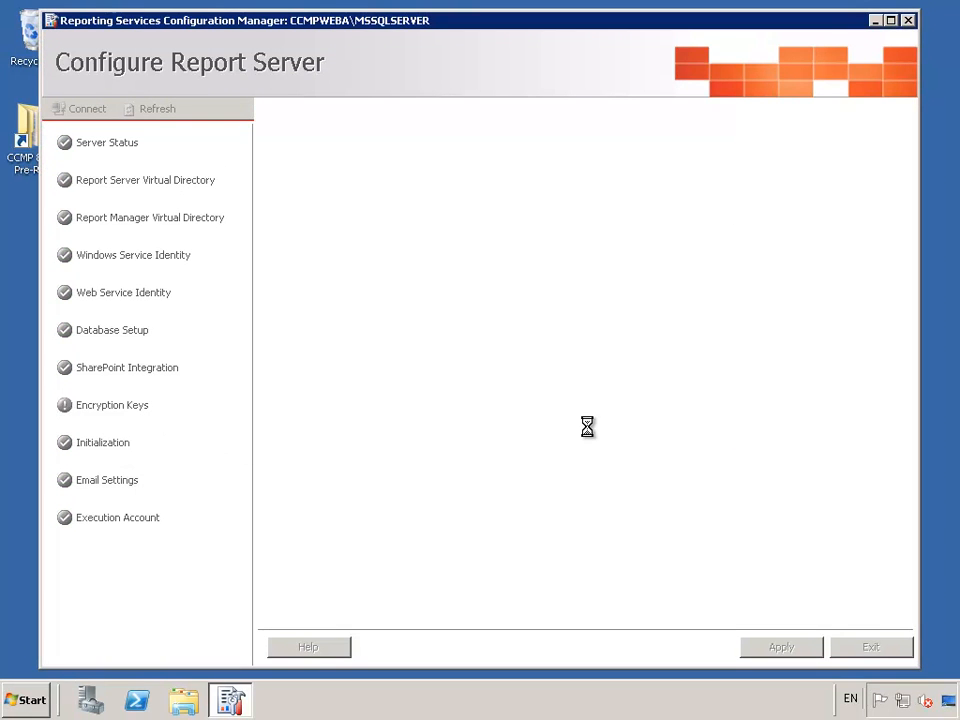
pyautogui.click(114, 410)
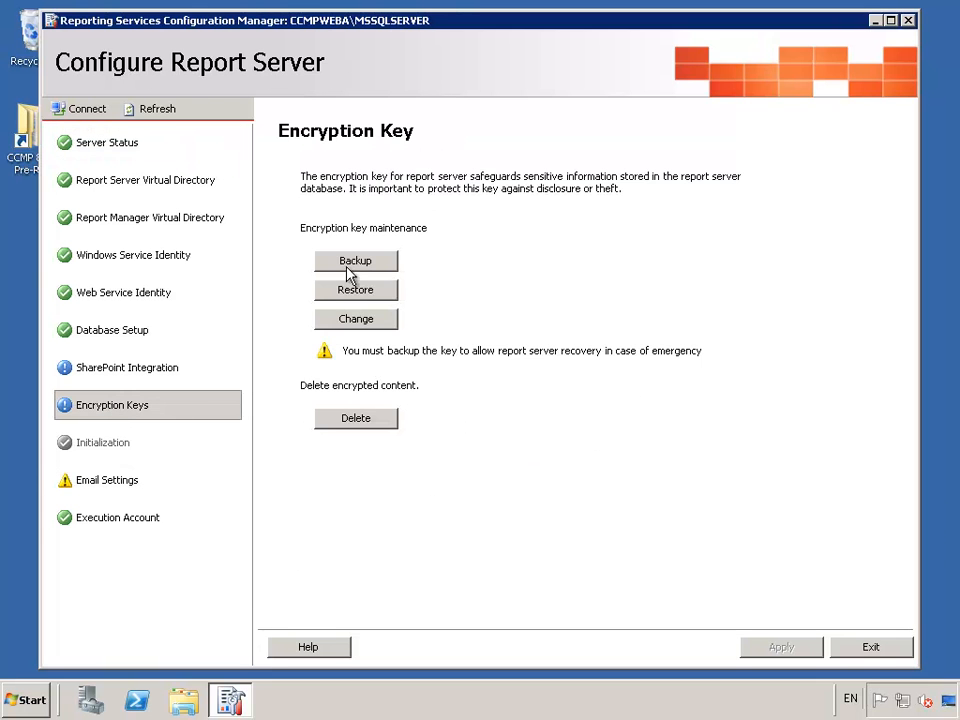
pyautogui.click(378, 264)
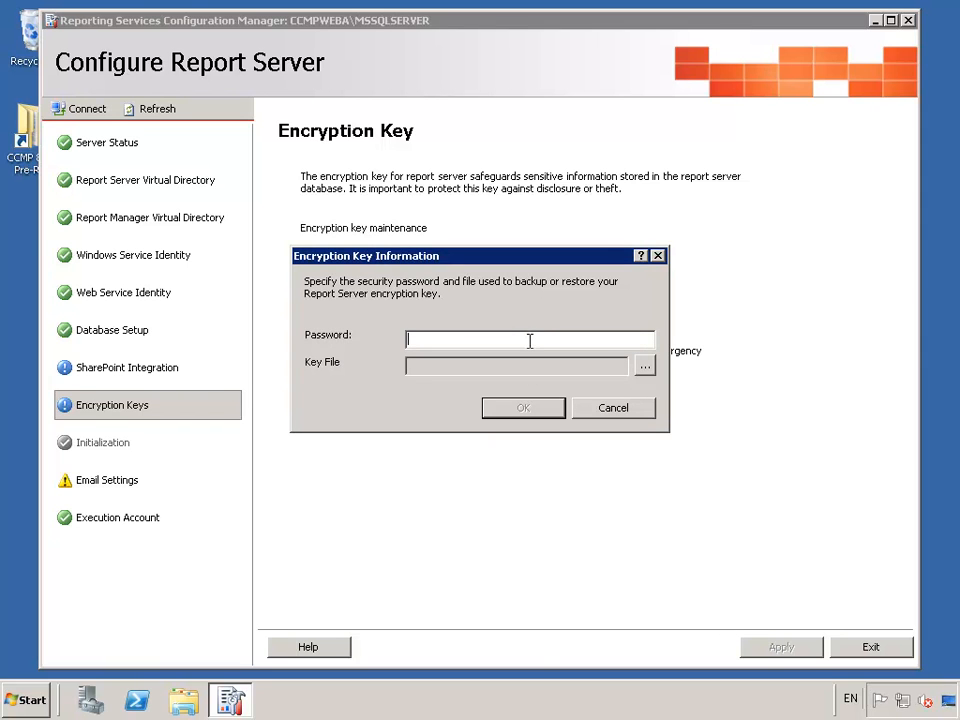
# - Back up the password-protected encryption key as RSKey on the Desktop, then exit
pyautogui.write('********')
pyautogui.click(645, 369)
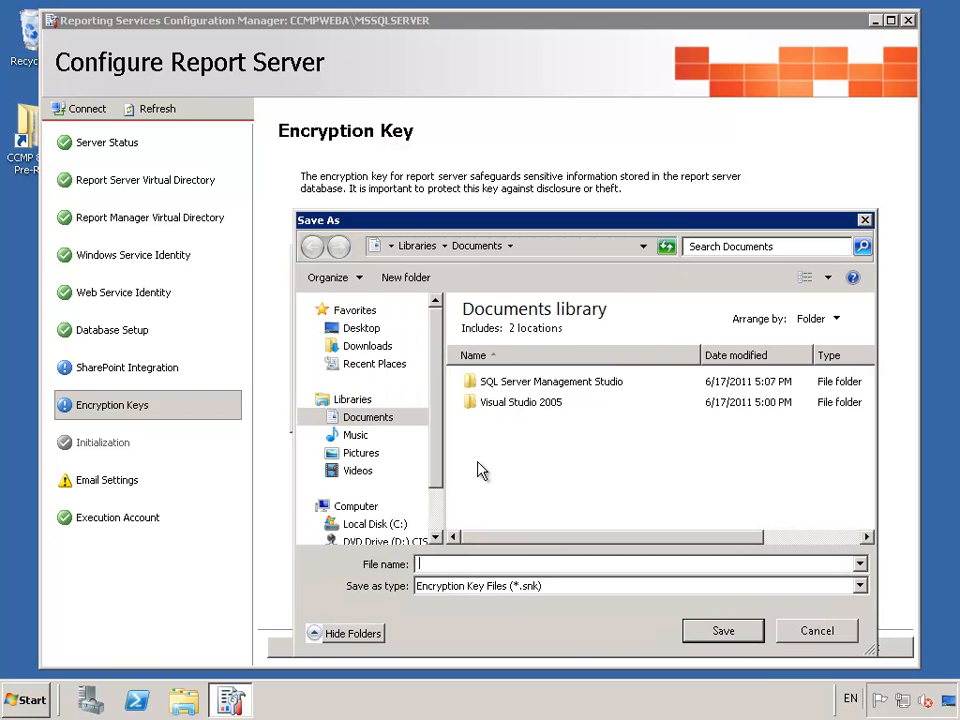
pyautogui.click(361, 330)
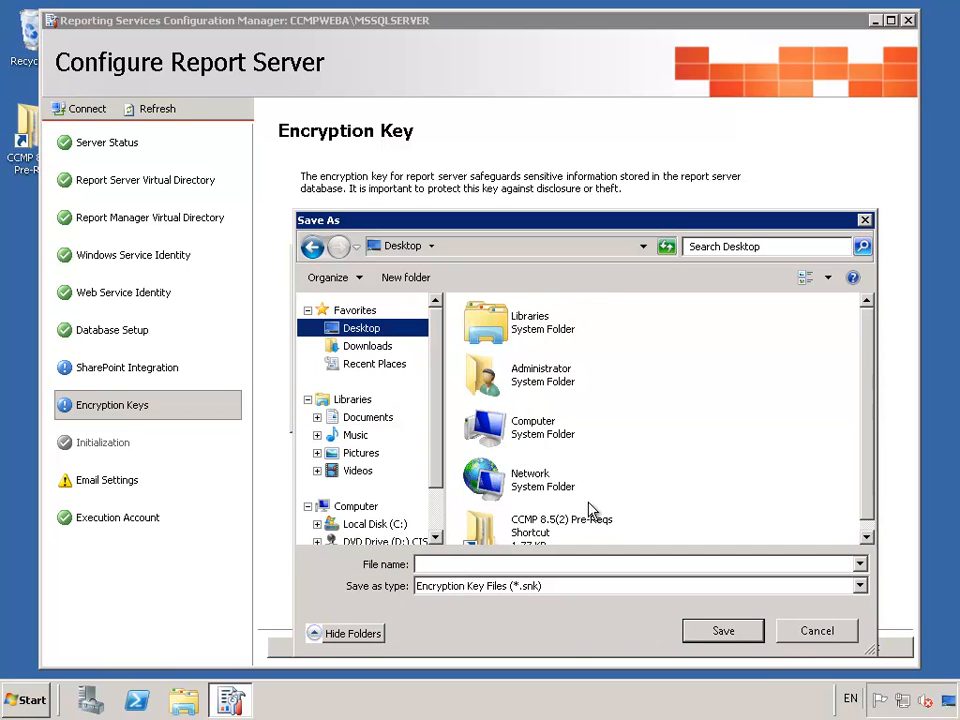
pyautogui.click(548, 564)
pyautogui.write('RSKey')
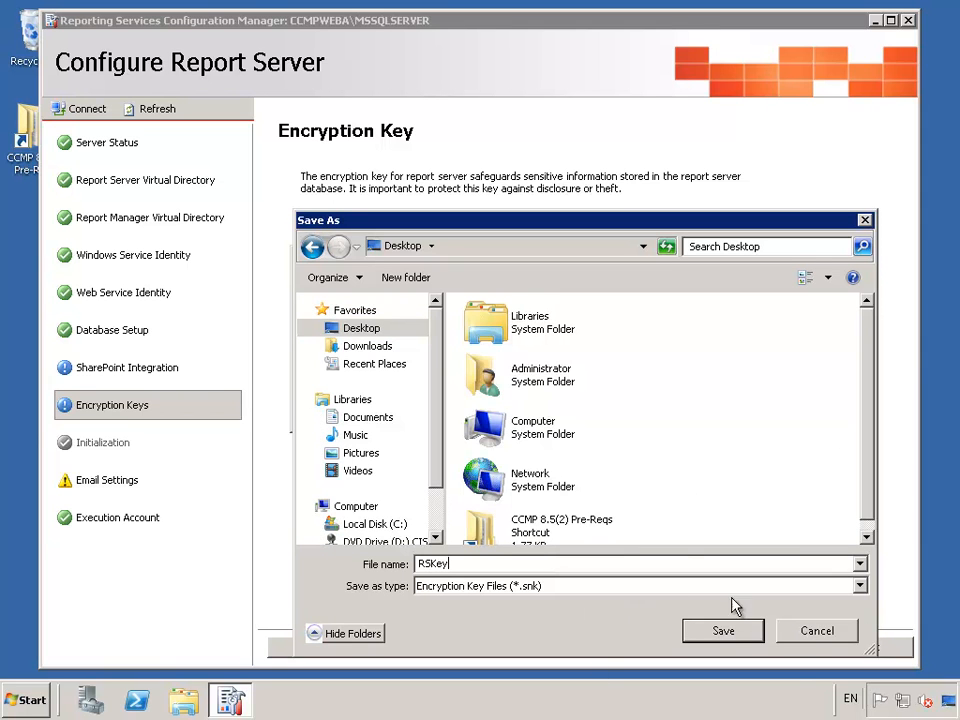
pyautogui.click(722, 631)
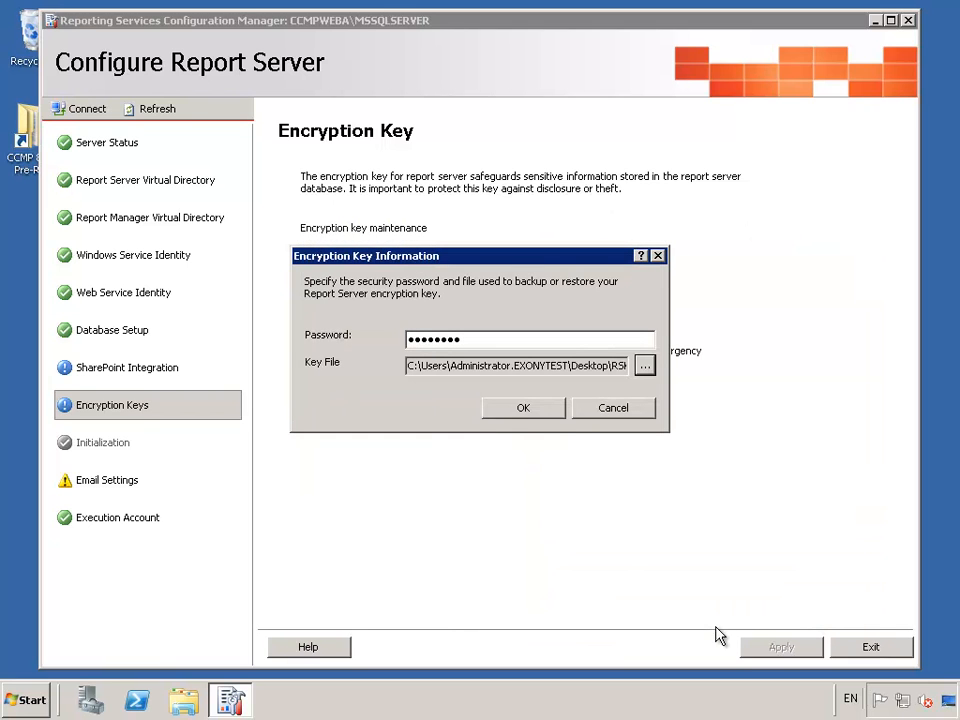
pyautogui.click(524, 409)
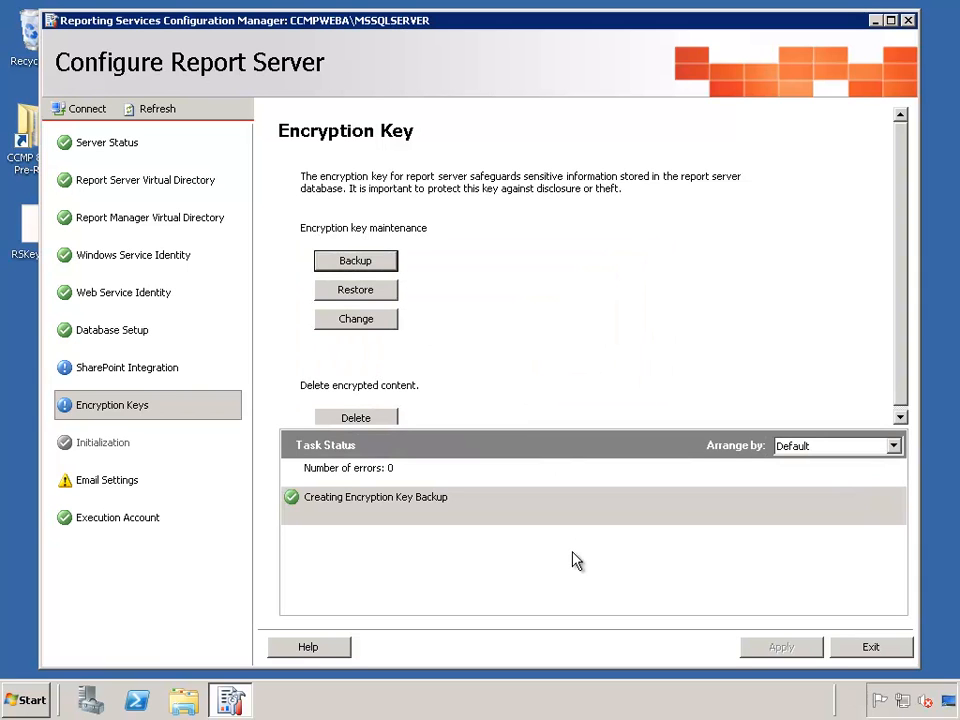
pyautogui.click(866, 648)
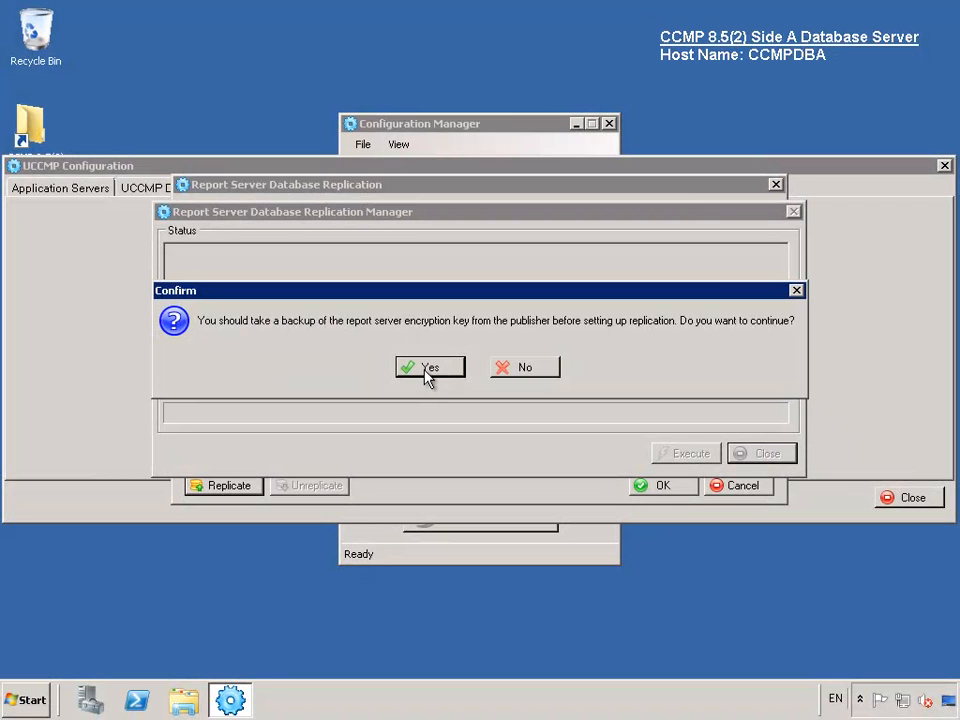
# - Continue the replication, close the Replication Manager, and confirm the replication dialog
pyautogui.click(425, 368)
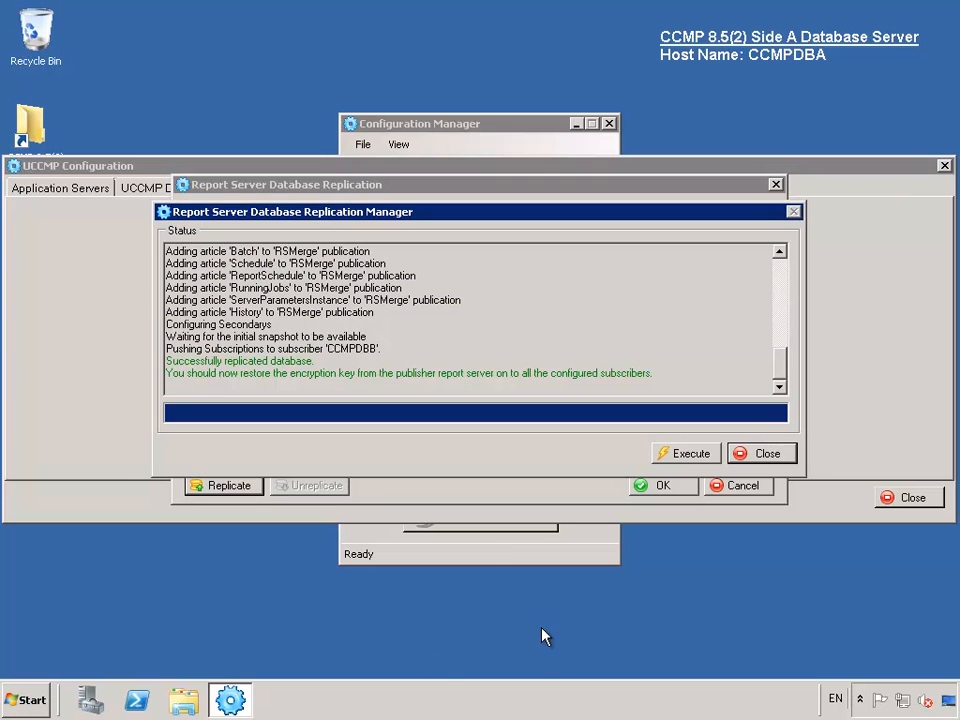
pyautogui.click(762, 453)
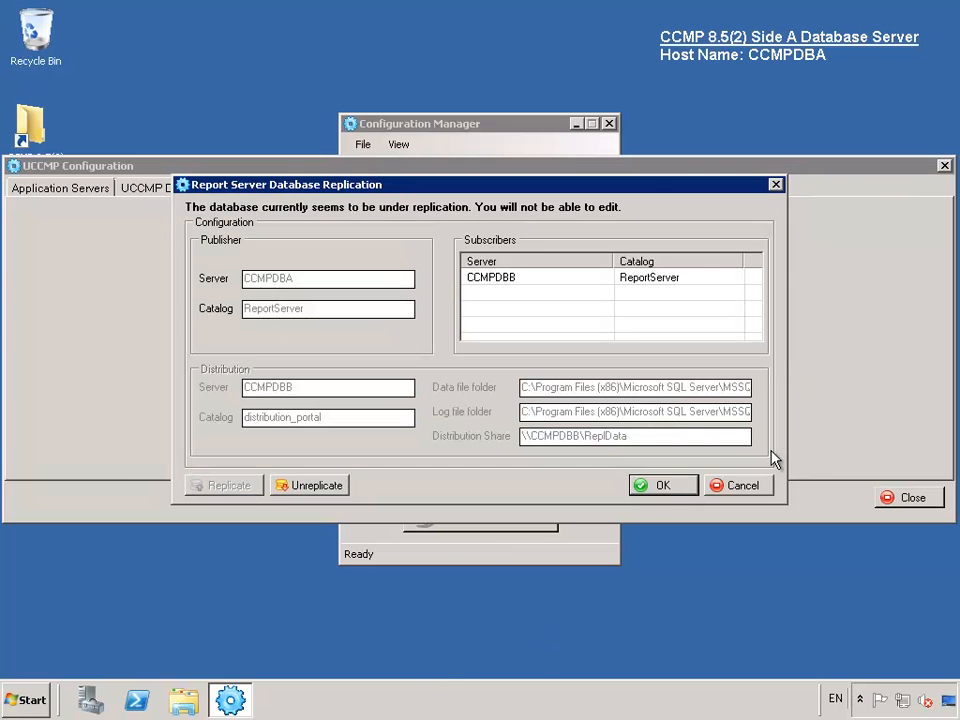
pyautogui.click(685, 486)
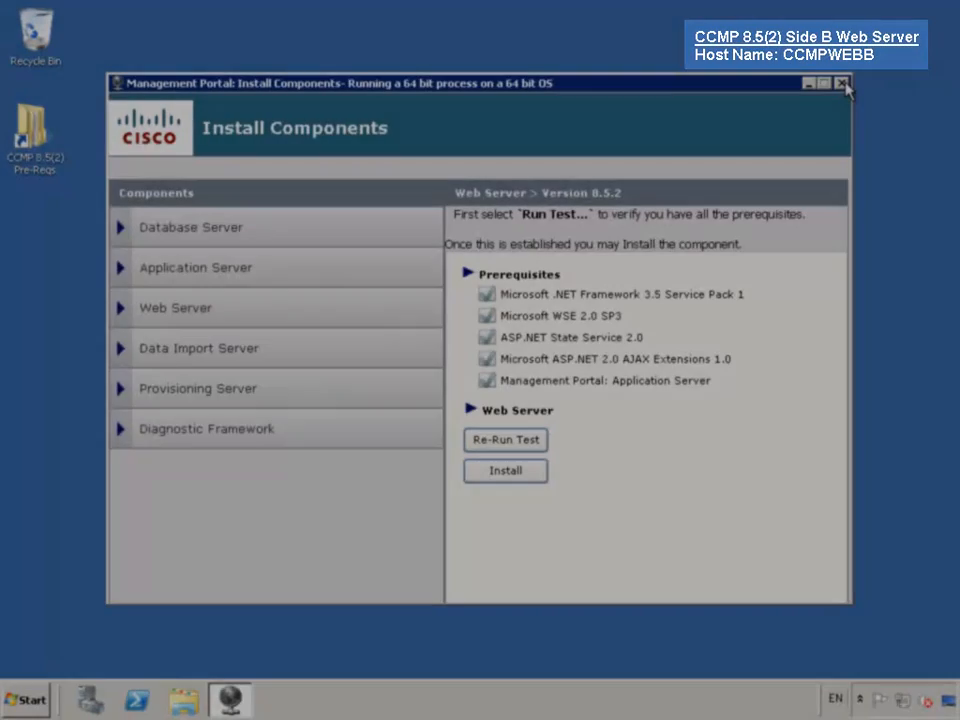
# - Launch Reporting Services Configuration and connect to the CCMPWEBB MSSQLSERVER instance
pyautogui.click(844, 85)
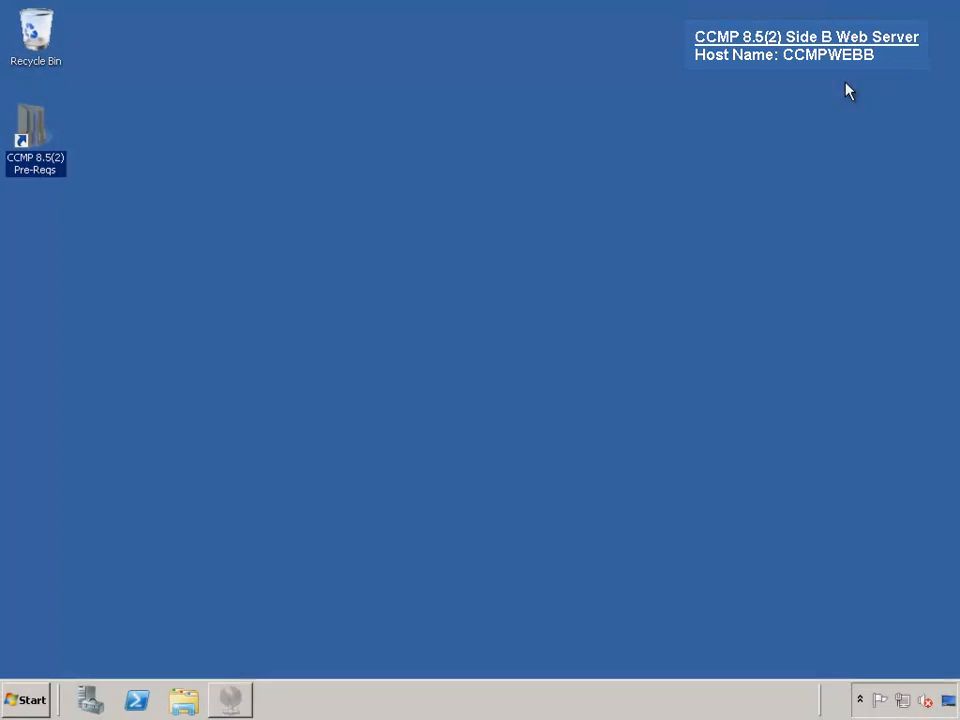
pyautogui.click(28, 702)
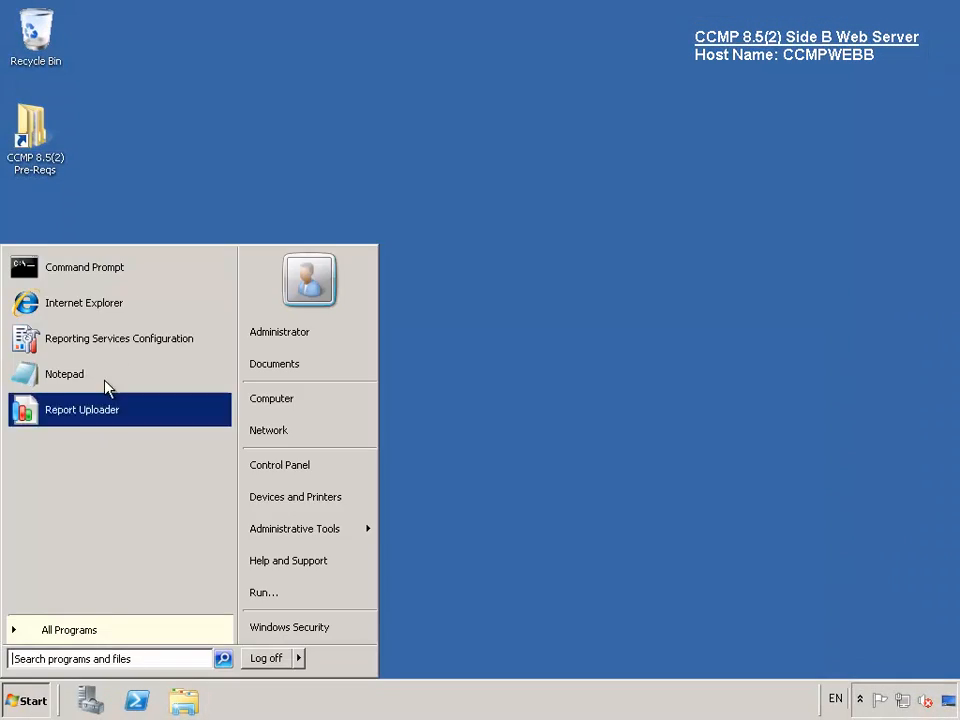
pyautogui.click(122, 343)
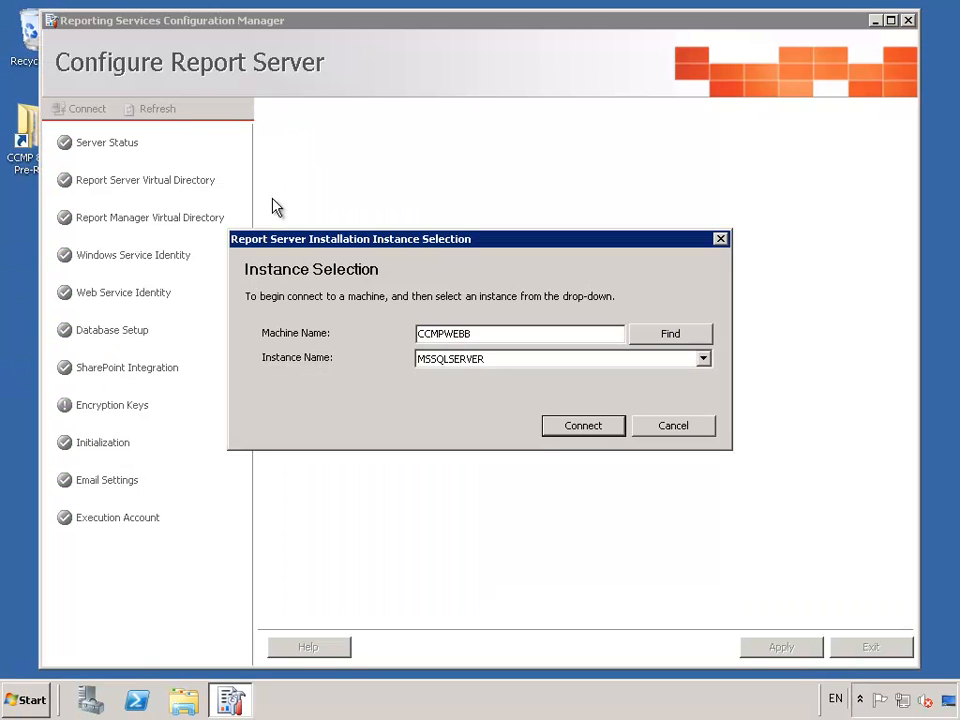
pyautogui.click(563, 427)
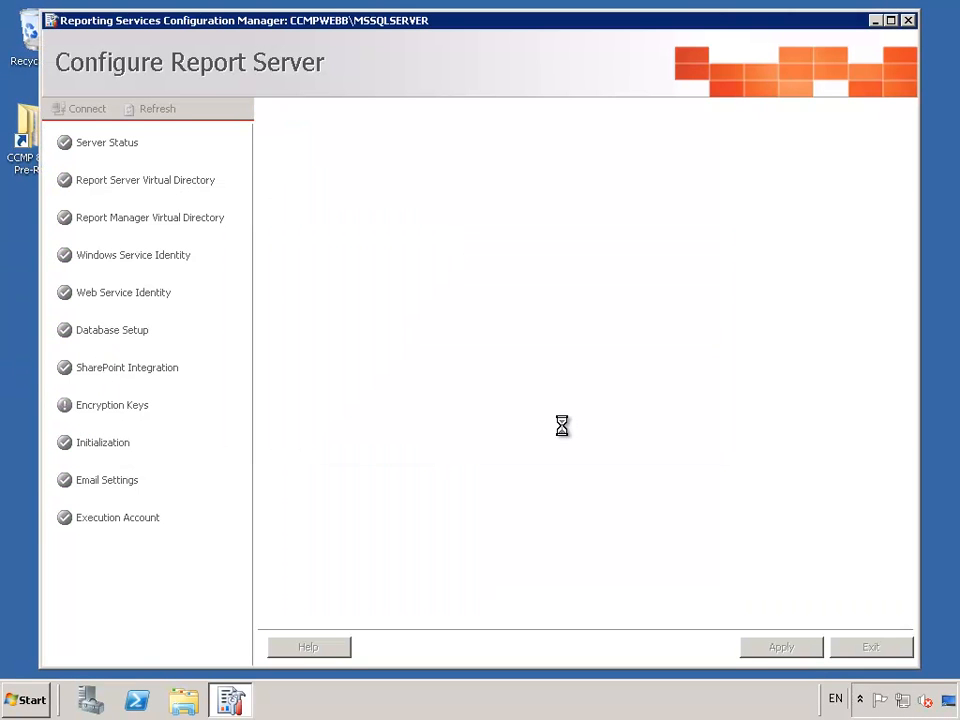
pyautogui.click(118, 405)
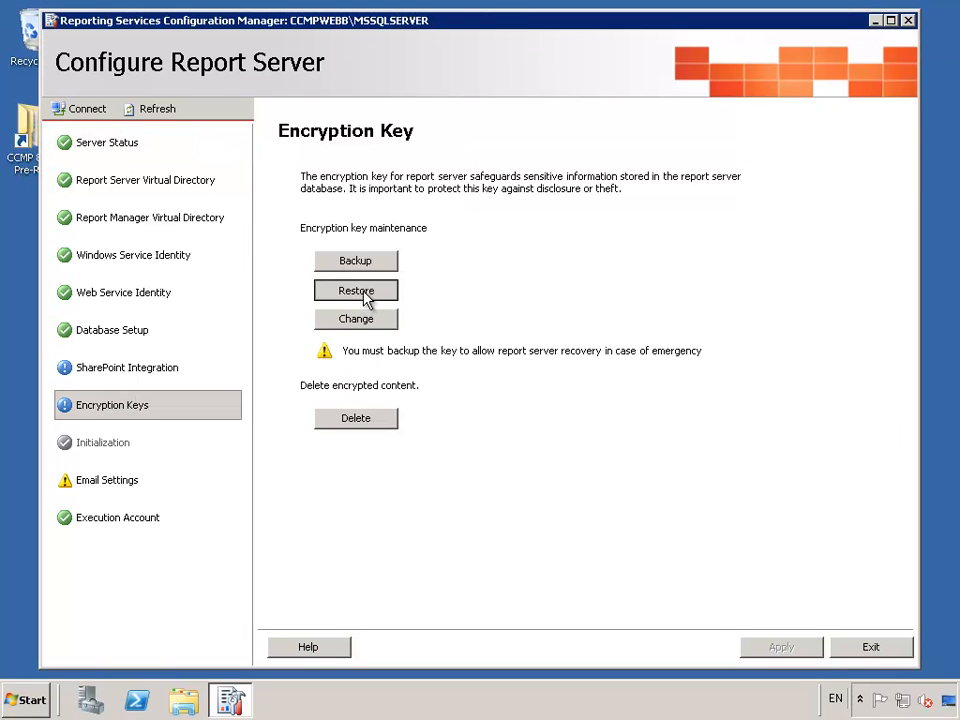
# - Restore the encryption key from Pre-Reqs\RSKey.snk with its password, then exit
pyautogui.click(365, 294)
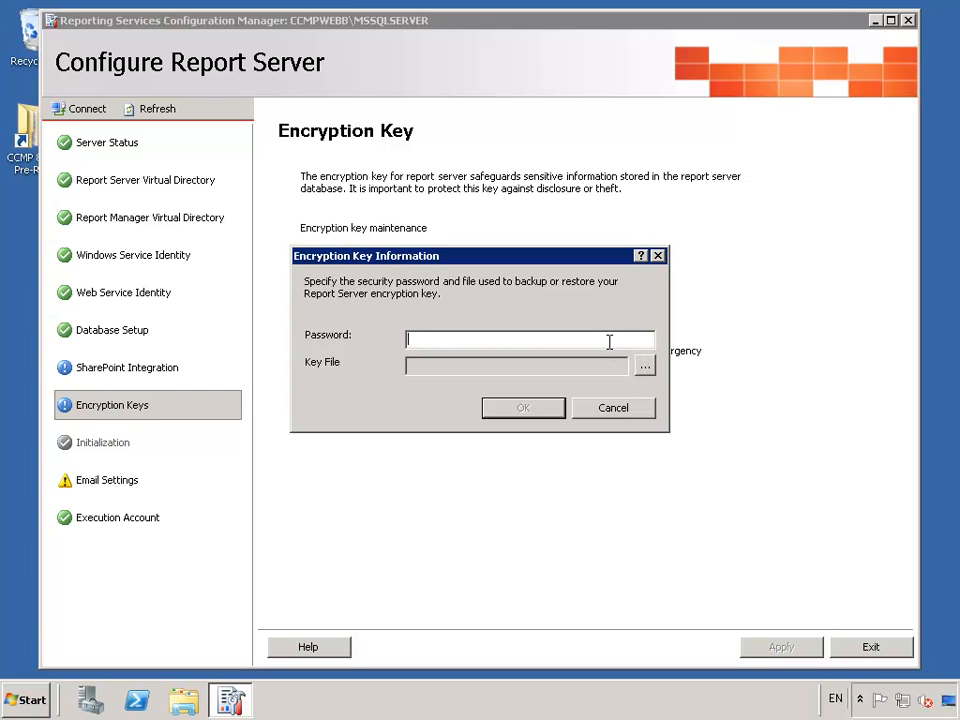
pyautogui.write('********')
pyautogui.click(645, 369)
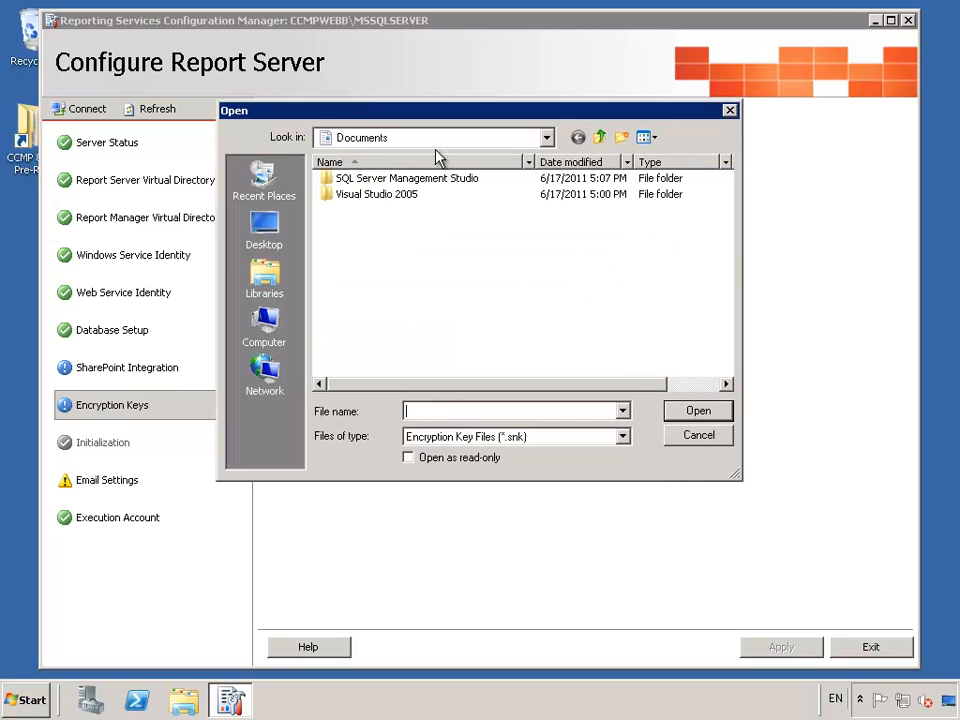
pyautogui.click(266, 238)
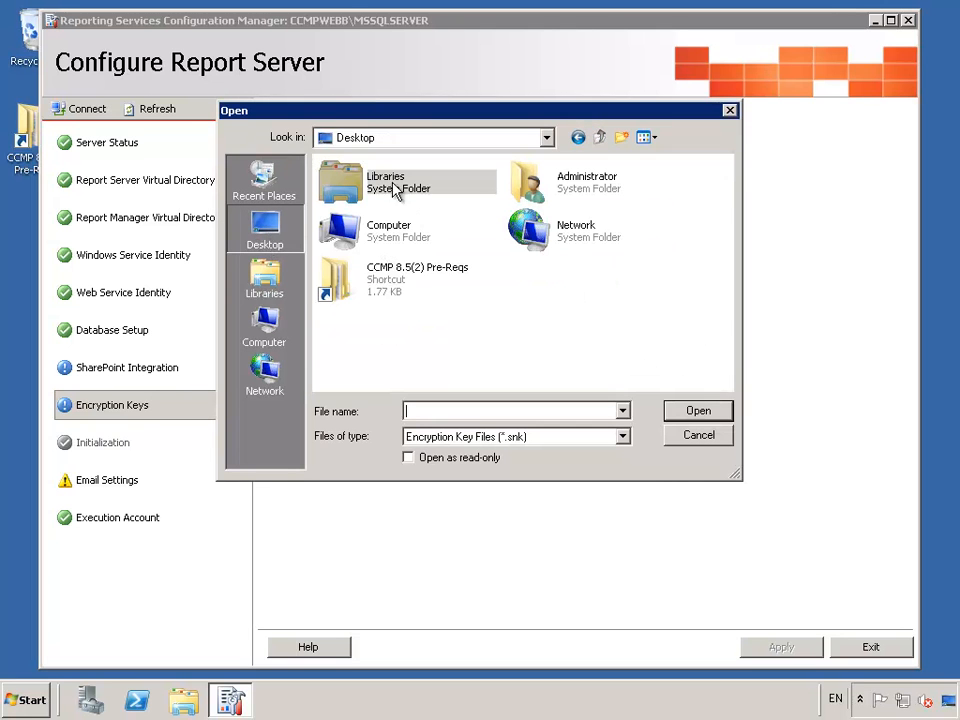
pyautogui.doubleClick(403, 280)
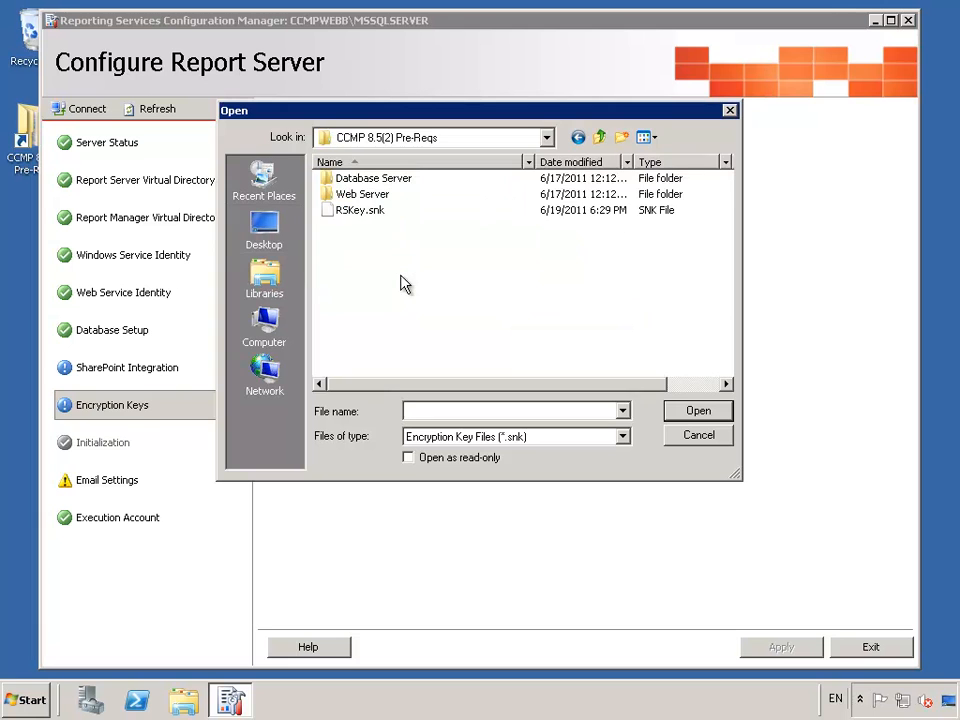
pyautogui.click(344, 212)
pyautogui.click(679, 417)
pyautogui.click(528, 414)
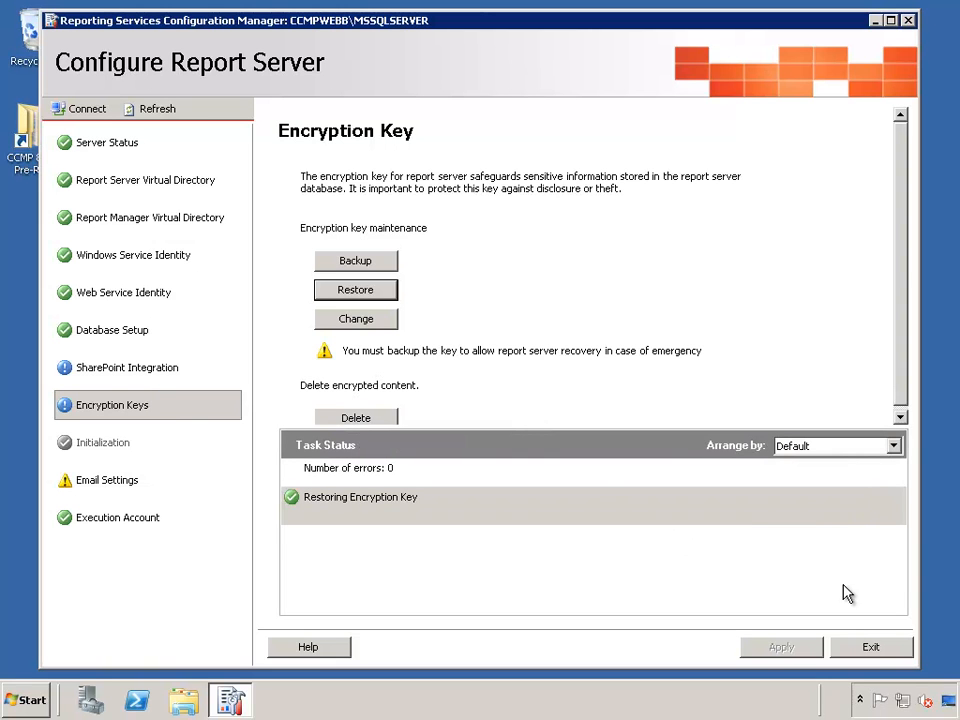
pyautogui.click(858, 652)
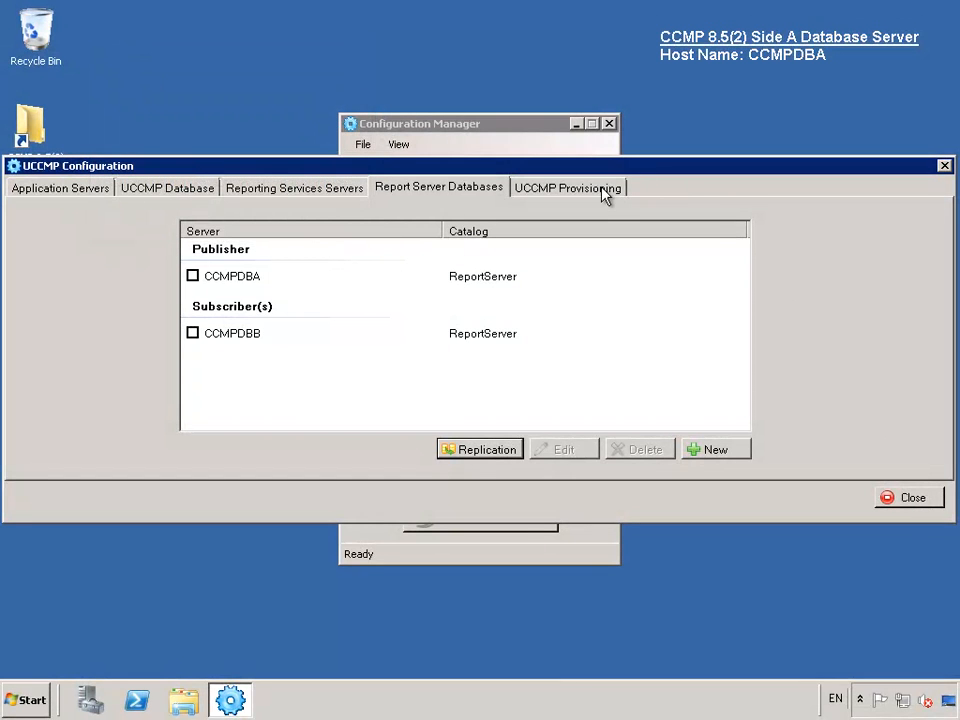
# - Add CCMPDBA as the primary UCCMP provisioning server
pyautogui.click(604, 195)
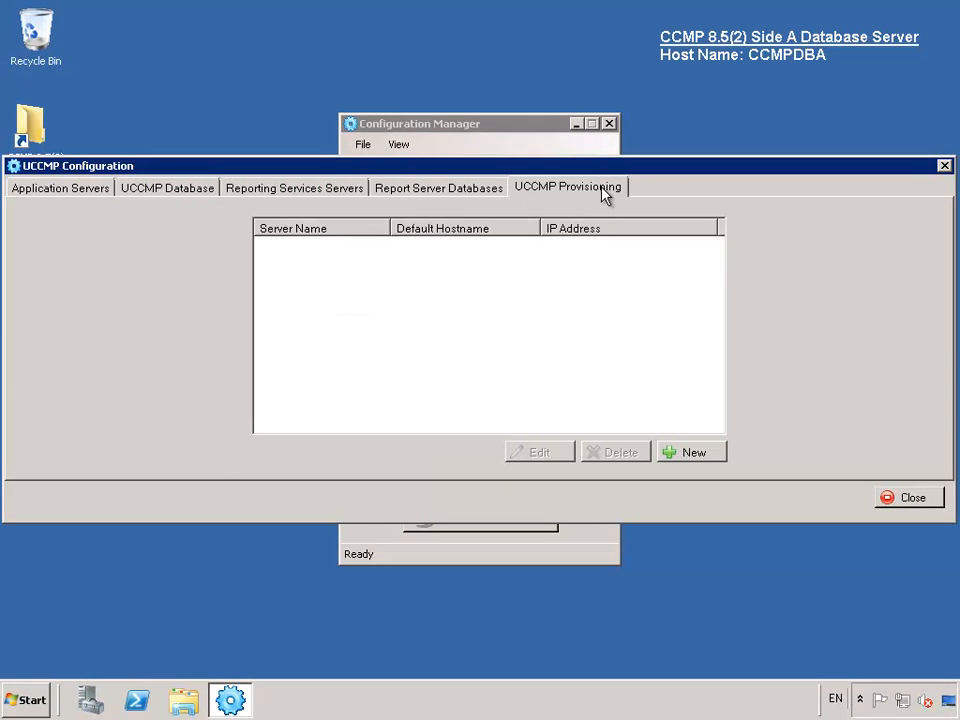
pyautogui.click(712, 461)
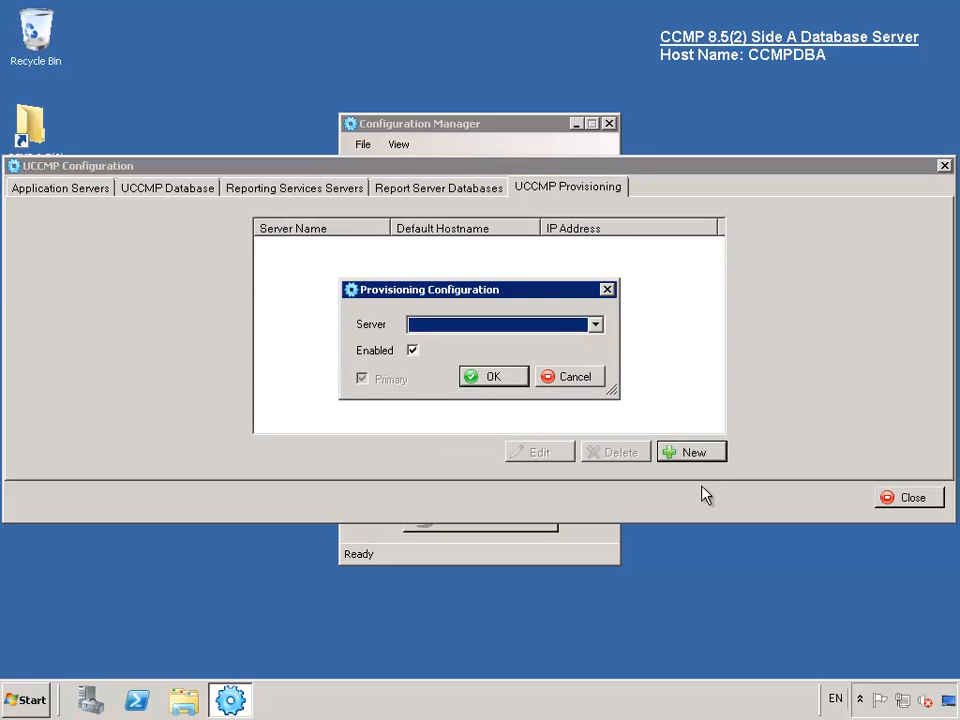
pyautogui.click(597, 326)
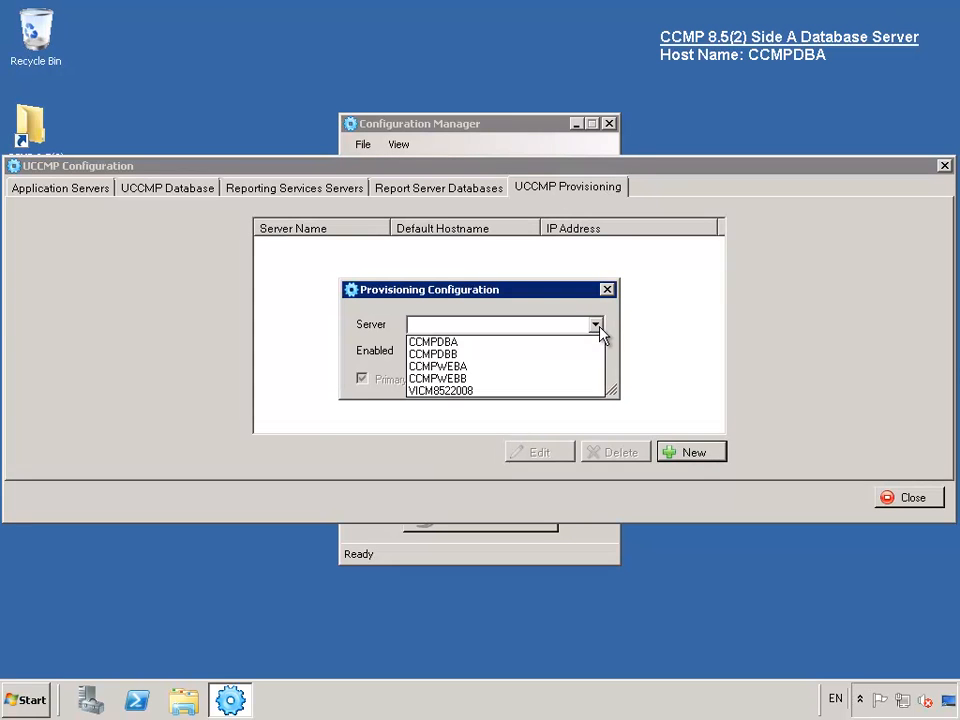
pyautogui.click(529, 342)
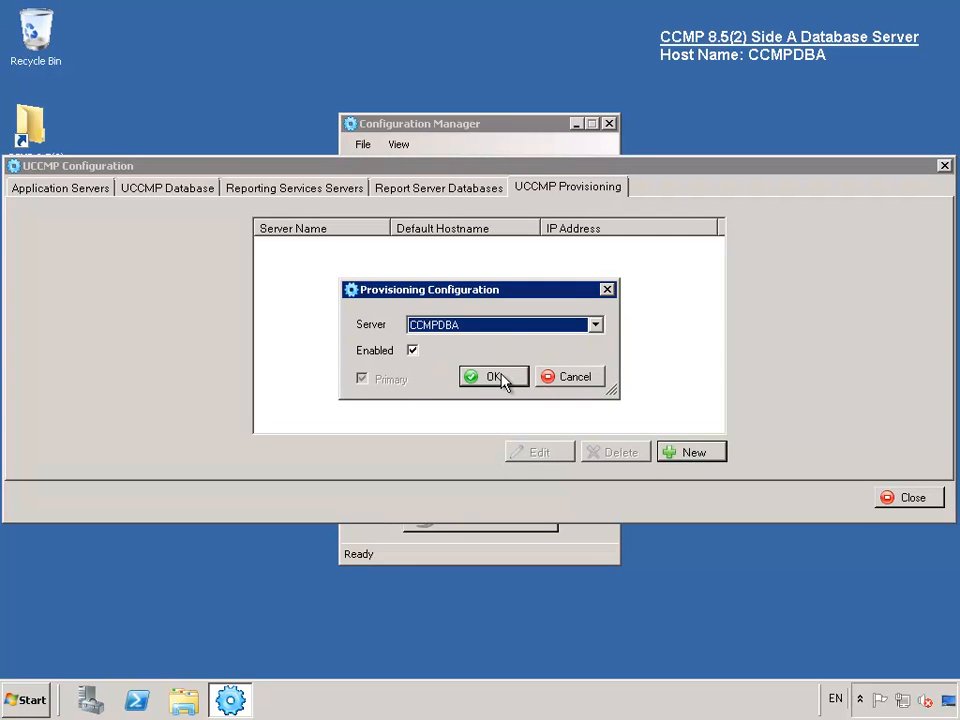
pyautogui.click(501, 380)
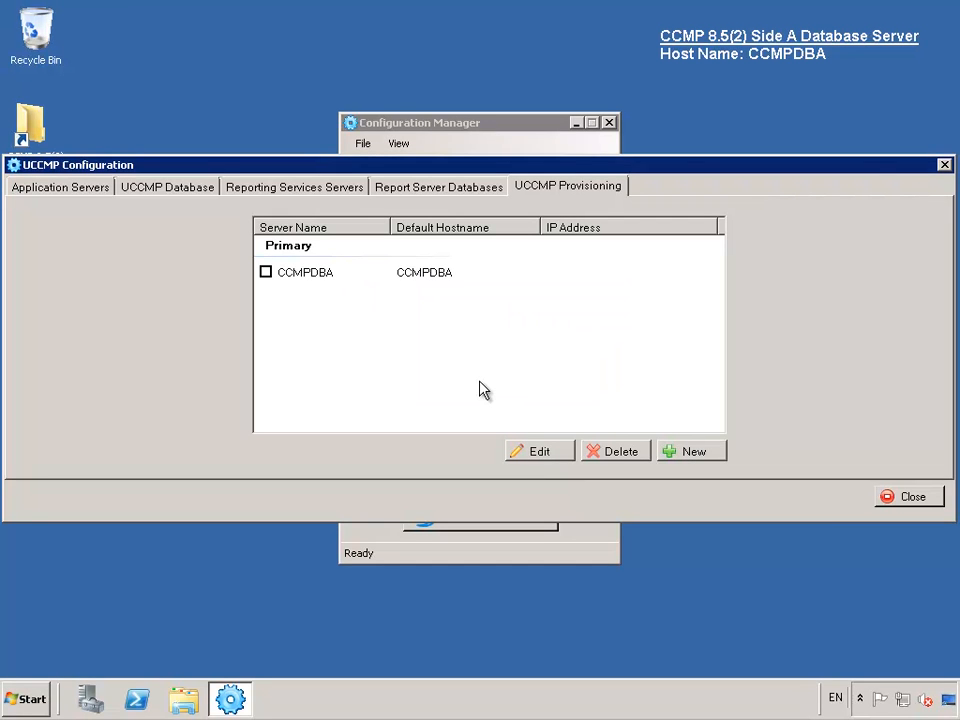
# - Add CCMPDBB as the secondary provisioning server and close UCCMP Configuration
pyautogui.press('Return')
pyautogui.hotkey('alt', 'Down')
pyautogui.press('Down')
pyautogui.press('Down')
pyautogui.press('Return')
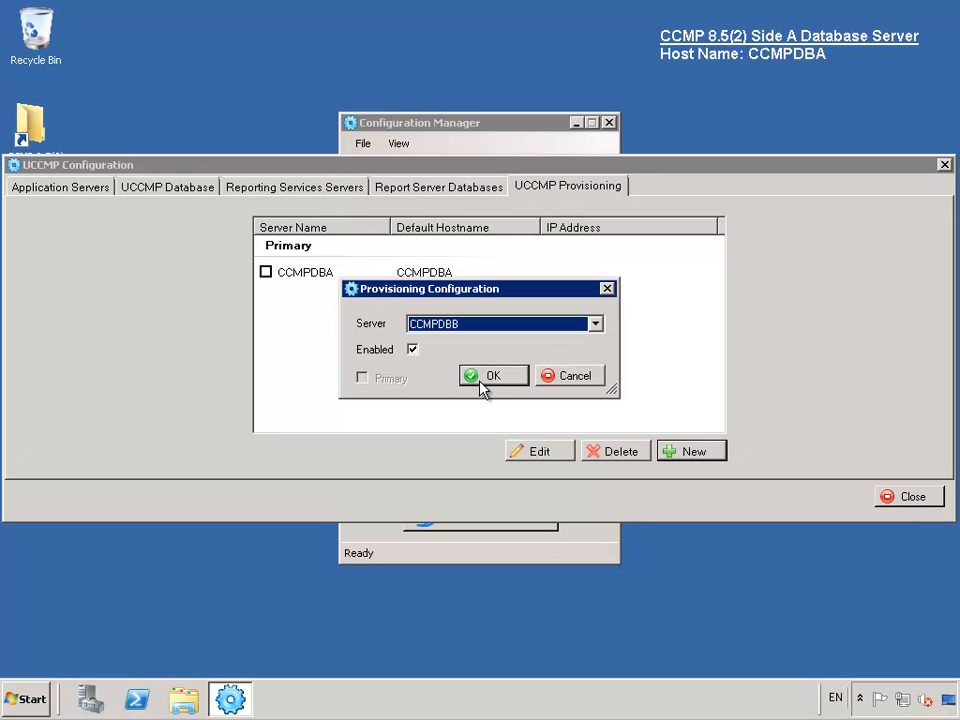
pyautogui.click(481, 382)
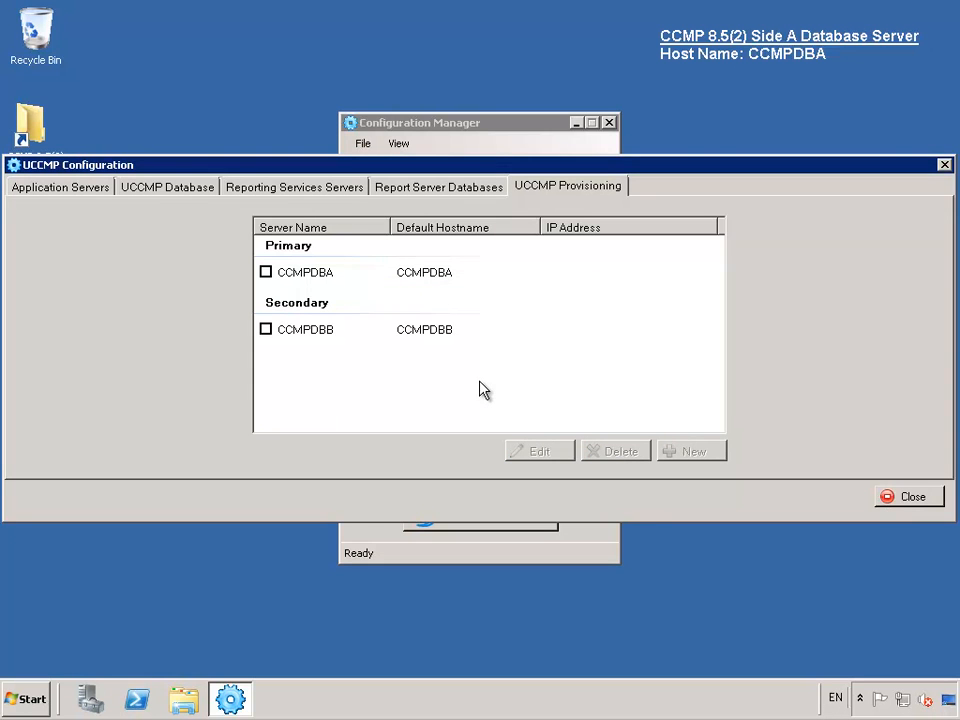
pyautogui.press('Escape')
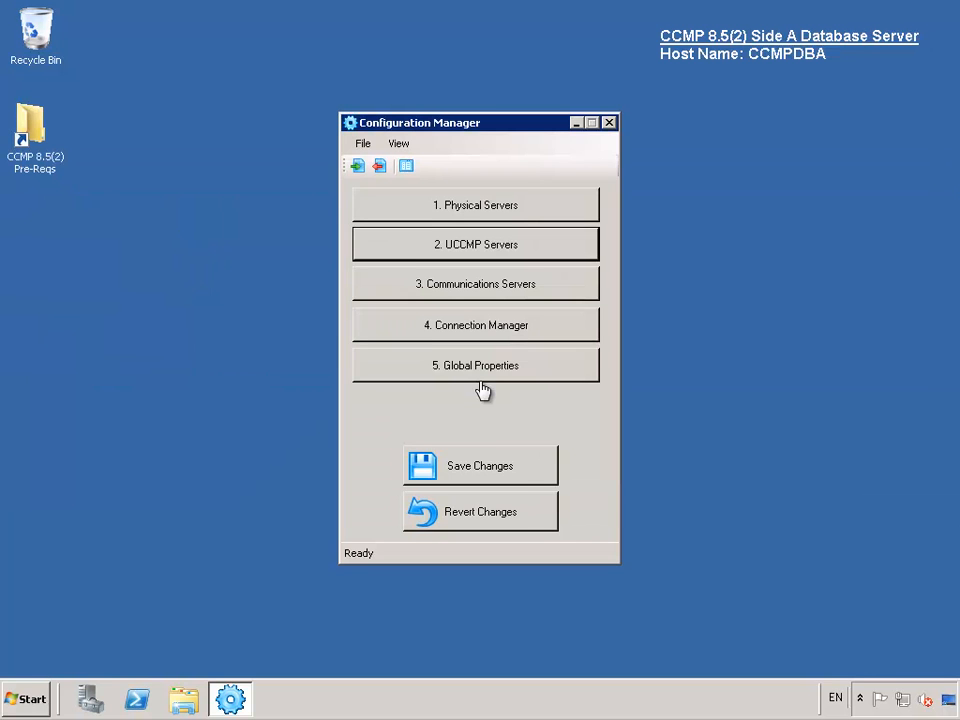
# - Add a Unified ICM instance on VICM8522008 using SQL Server authentication and test the connection
pyautogui.click(512, 289)
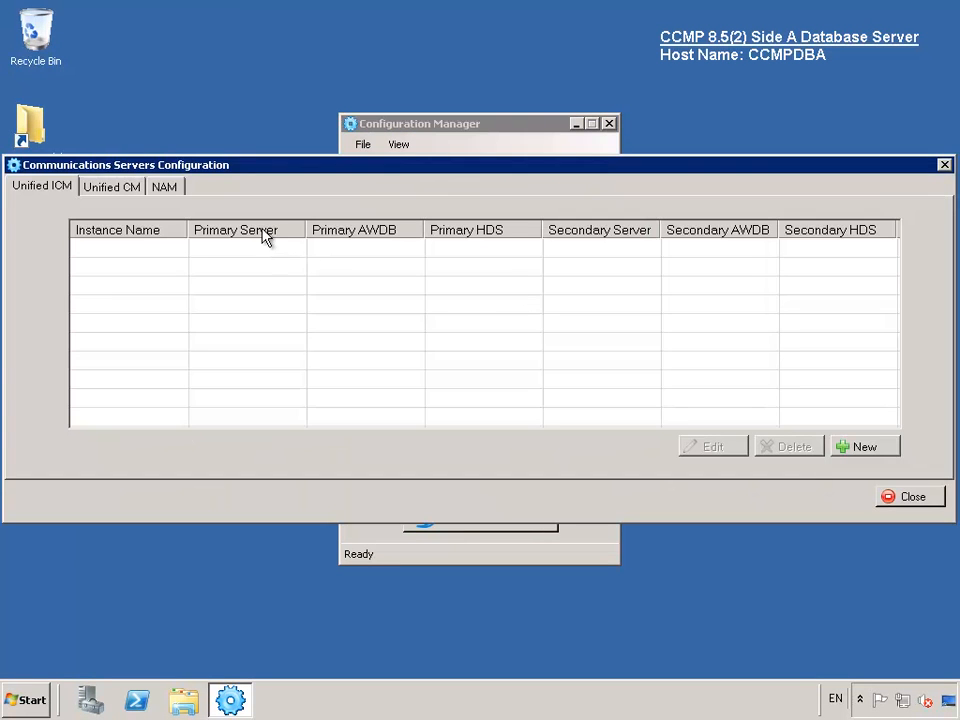
pyautogui.click(864, 447)
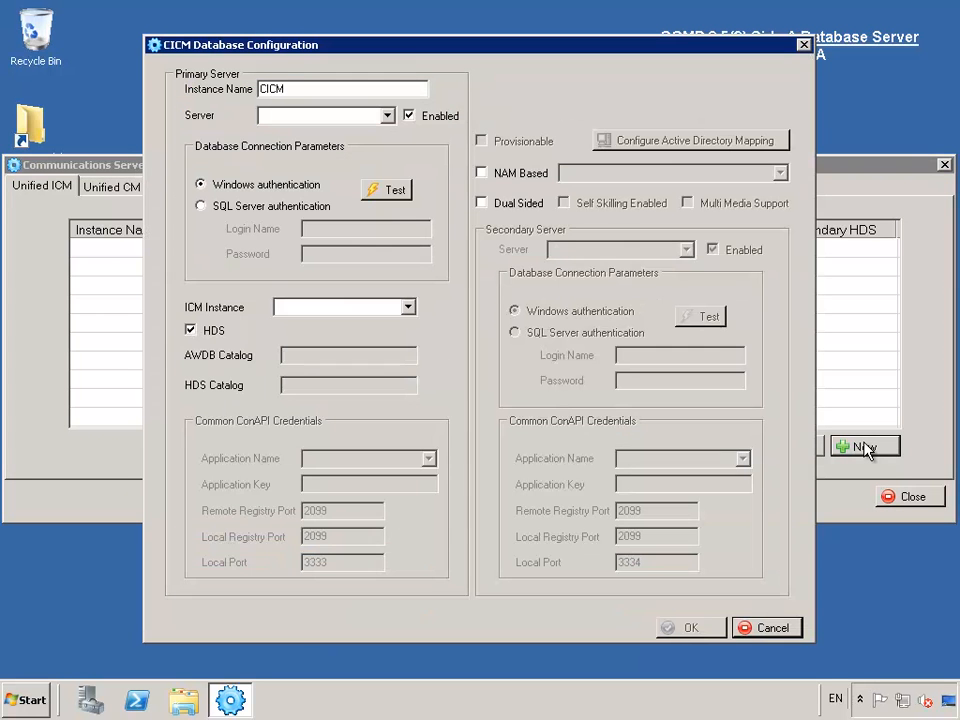
pyautogui.click(387, 116)
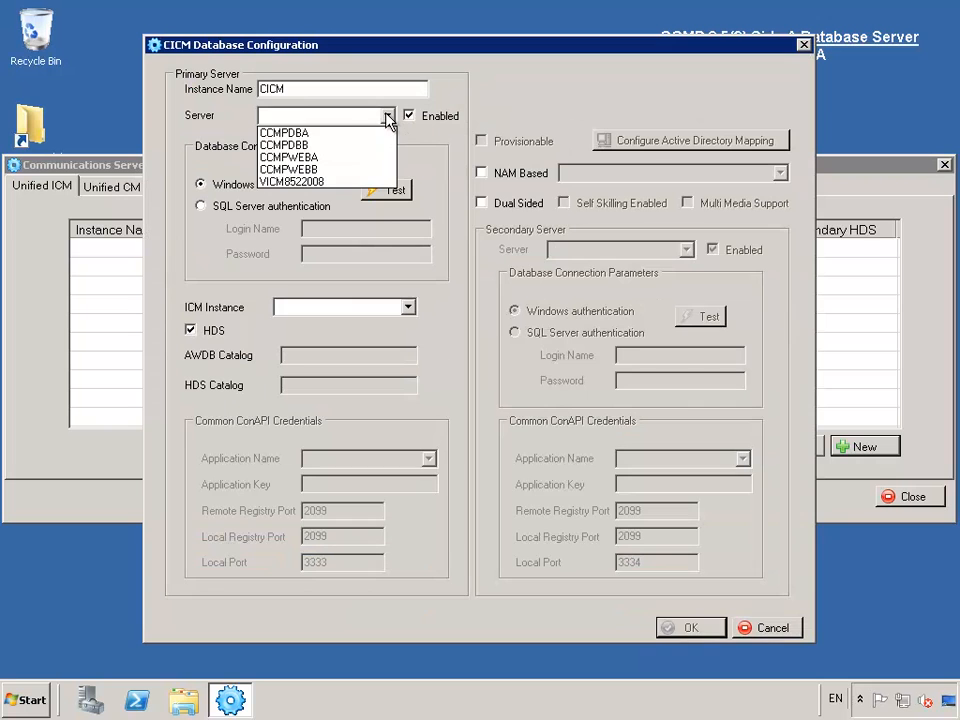
pyautogui.click(321, 182)
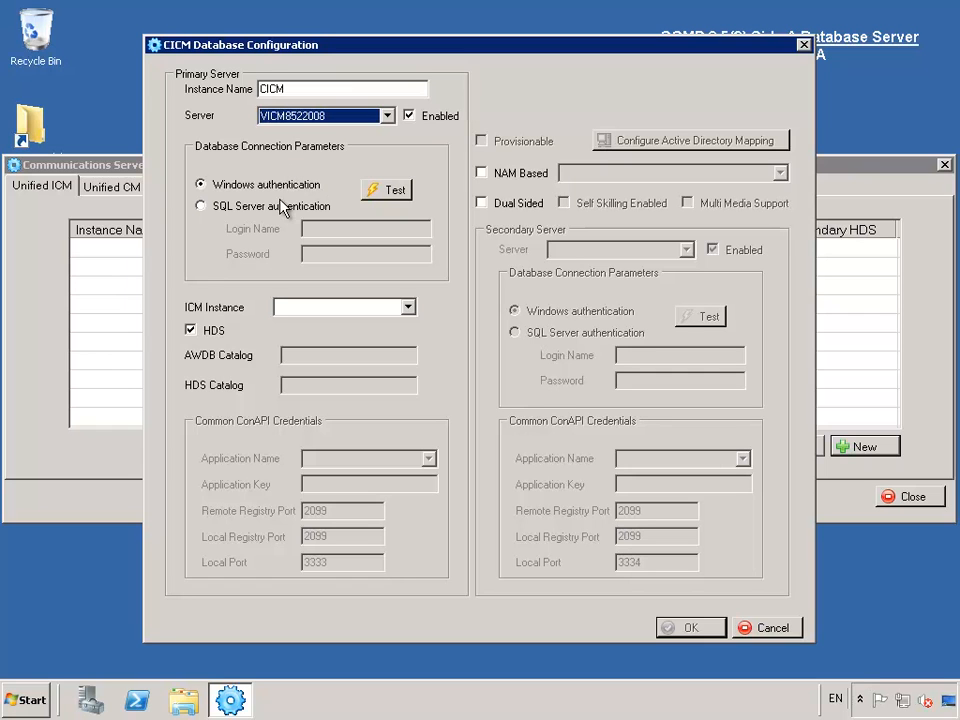
pyautogui.click(281, 207)
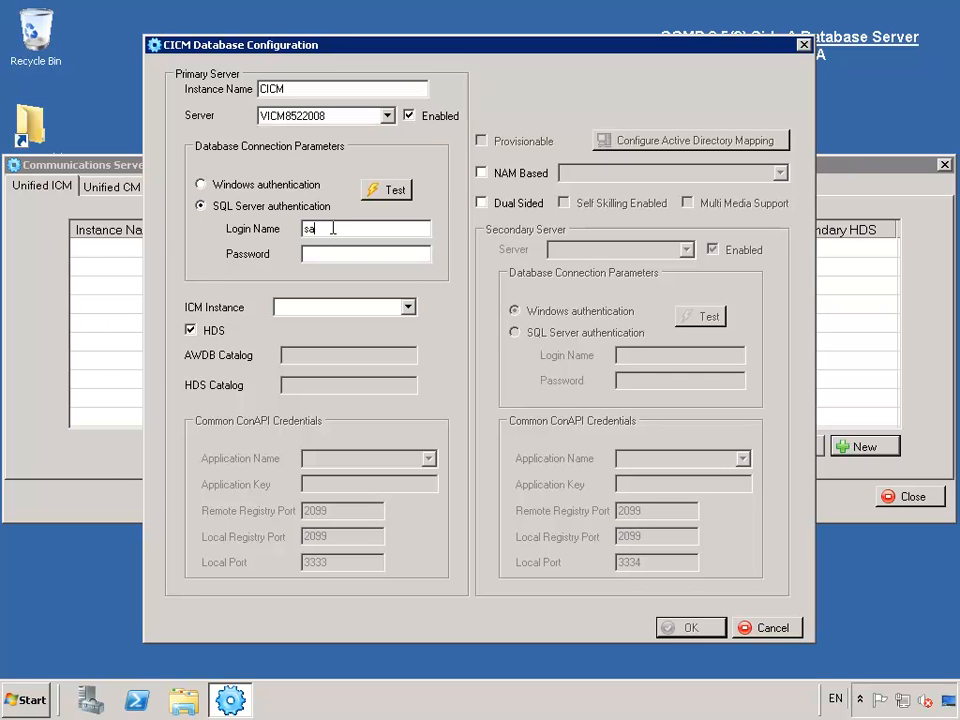
pyautogui.write('******')
pyautogui.click(398, 190)
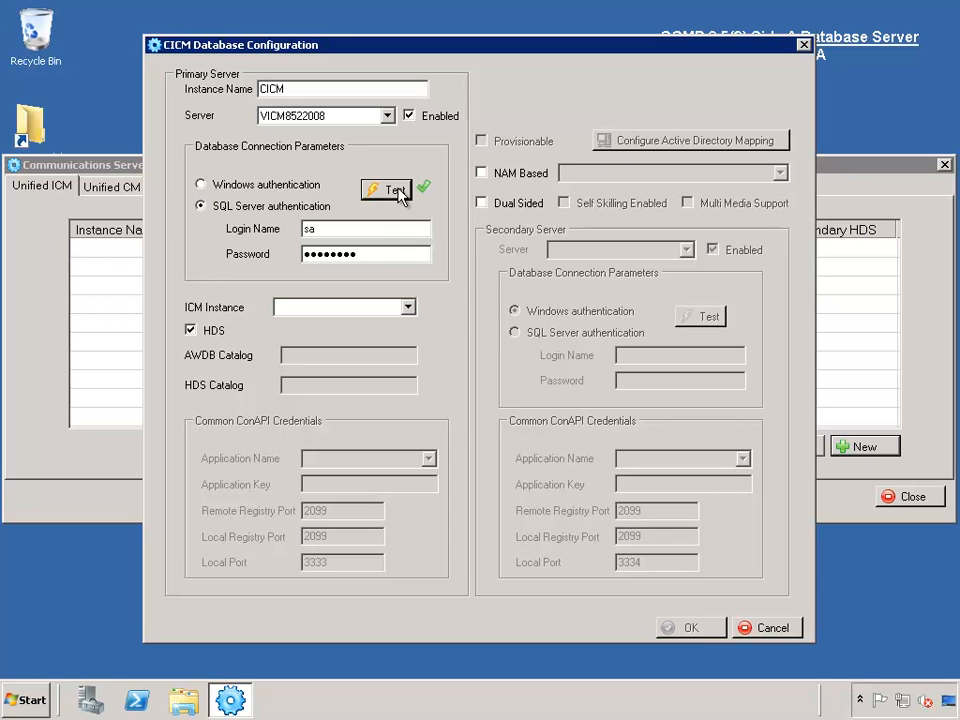
# - Make instance i2008 provisionable with application CCMP852AppInstance and its key, then select the remote registry port
pyautogui.click(410, 308)
pyautogui.click(410, 307)
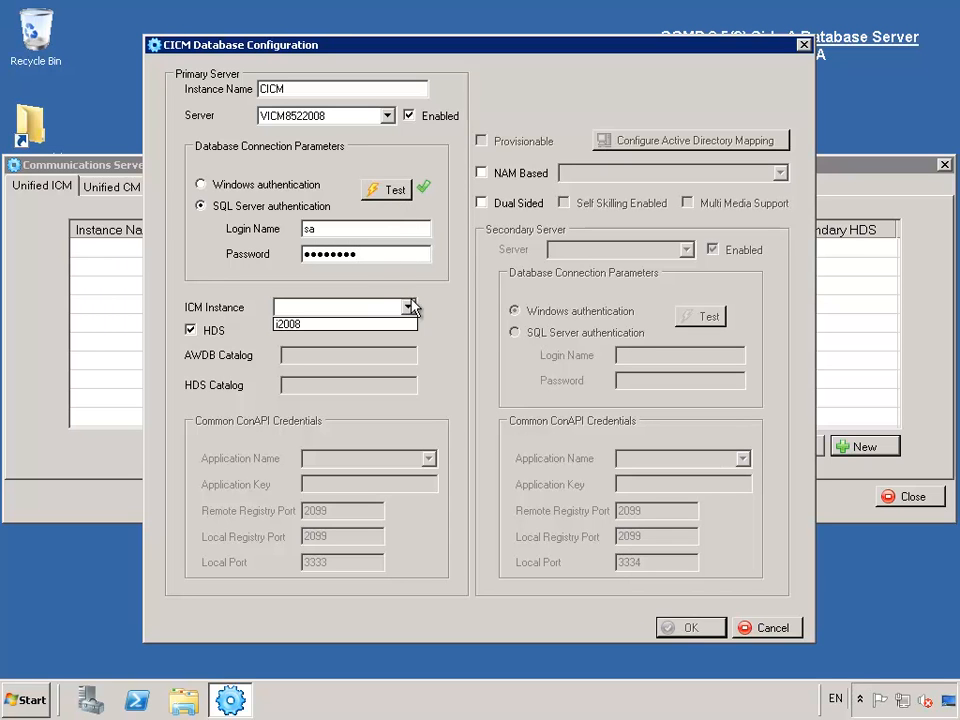
pyautogui.click(349, 325)
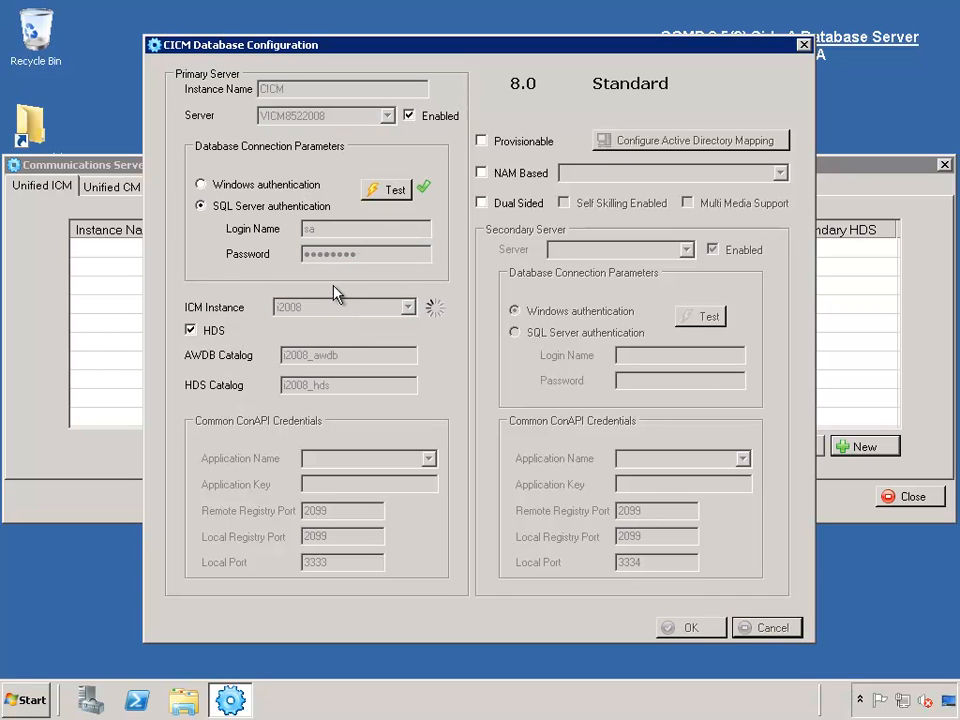
pyautogui.click(482, 141)
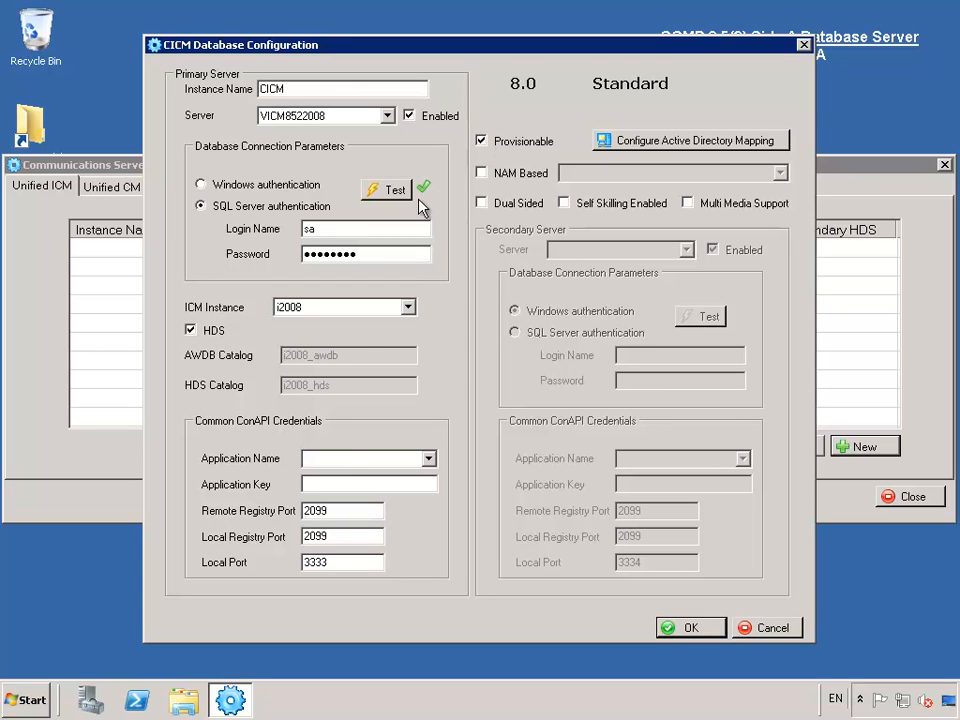
pyautogui.click(429, 459)
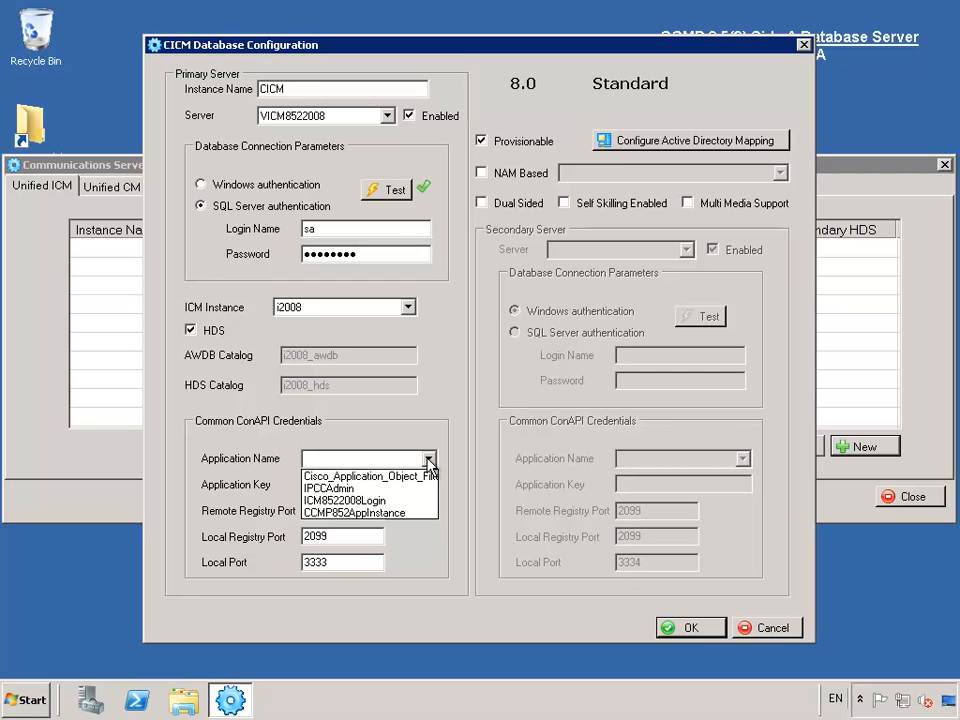
pyautogui.click(399, 514)
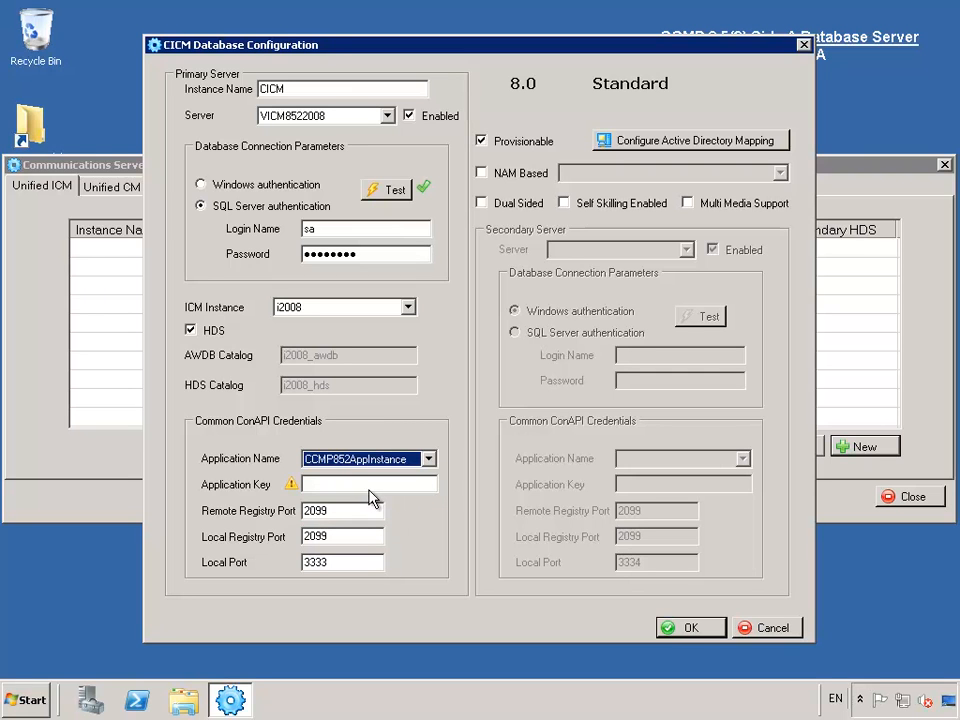
pyautogui.click(378, 484)
pyautogui.write('c•••••••')
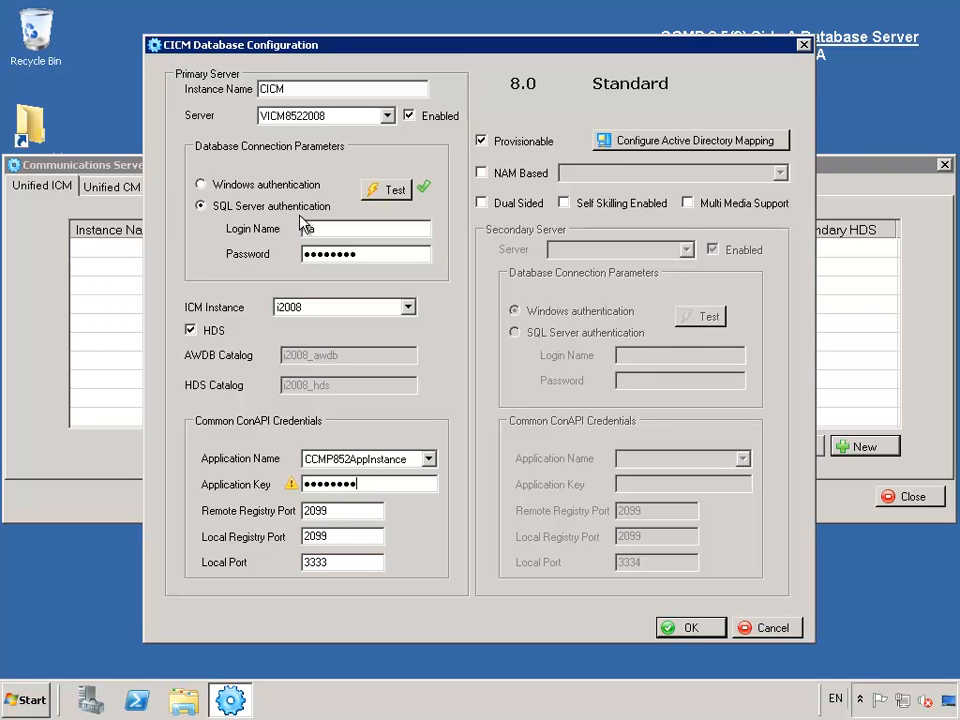
pyautogui.doubleClick(326, 514)
# - Load the rationalserver directory tree and expand exonytest, Domain Controllers and Cisco_ICM
pyautogui.click(691, 141)
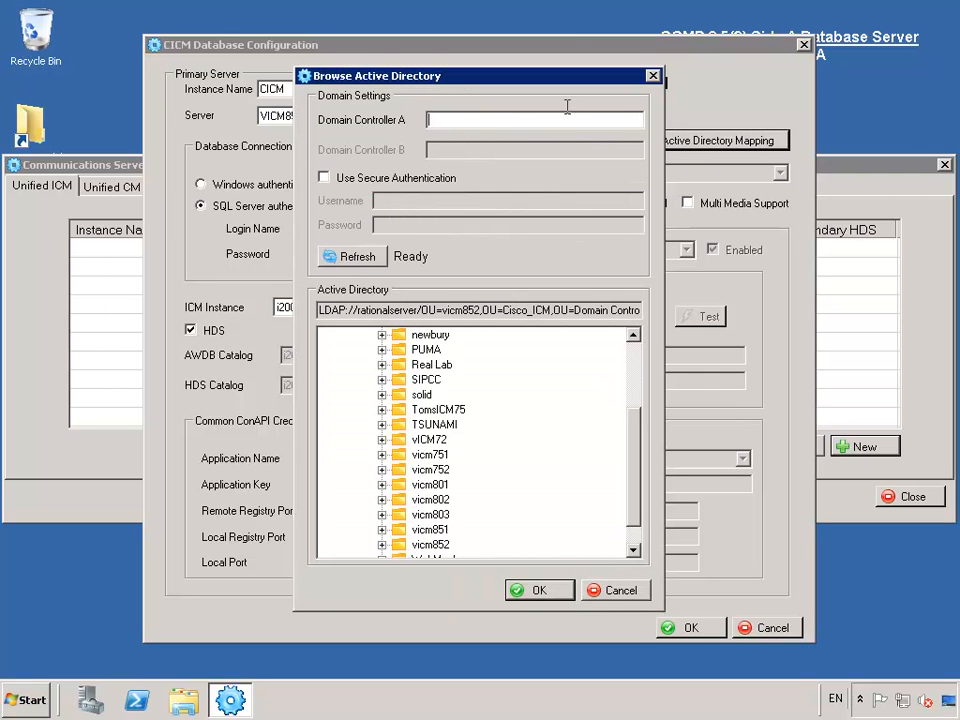
pyautogui.write('rationa')
pyautogui.write('erver')
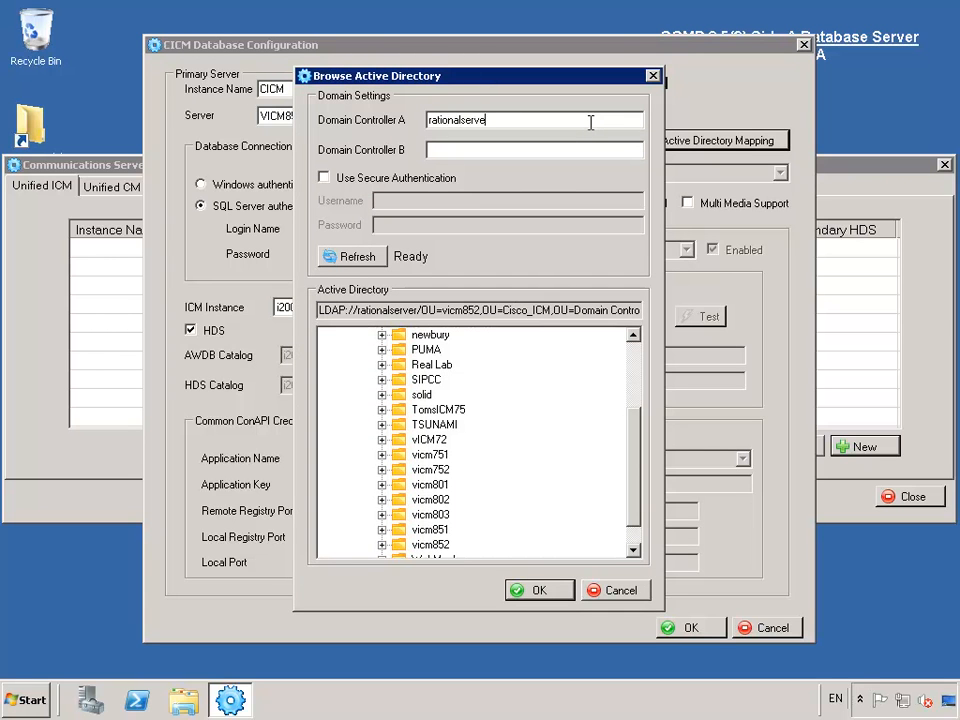
pyautogui.click(345, 258)
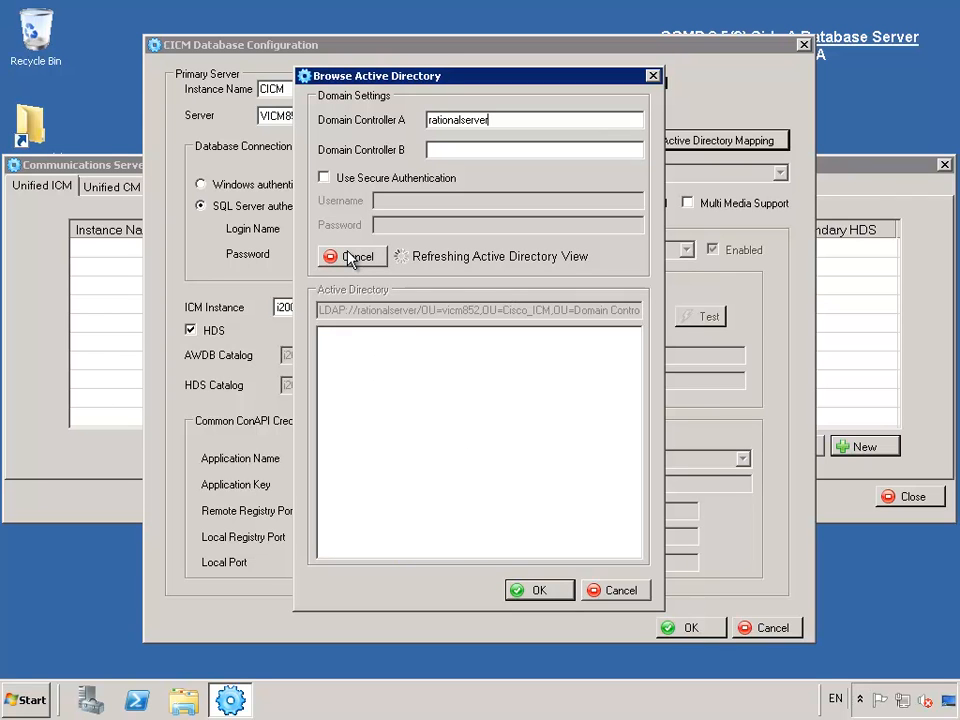
pyautogui.click(328, 336)
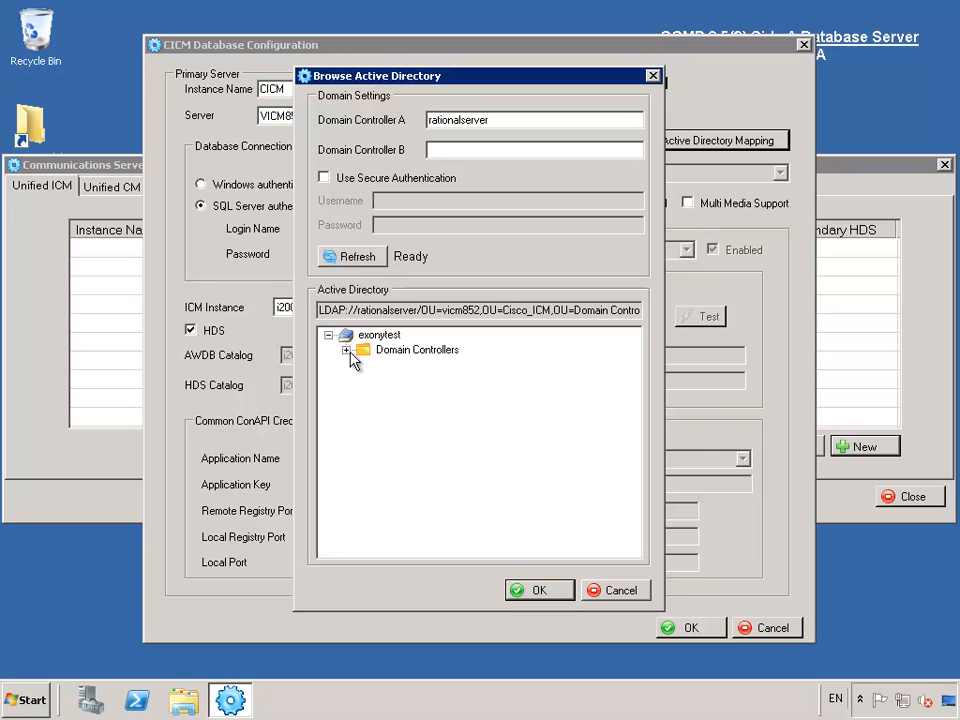
pyautogui.click(346, 350)
pyautogui.click(363, 366)
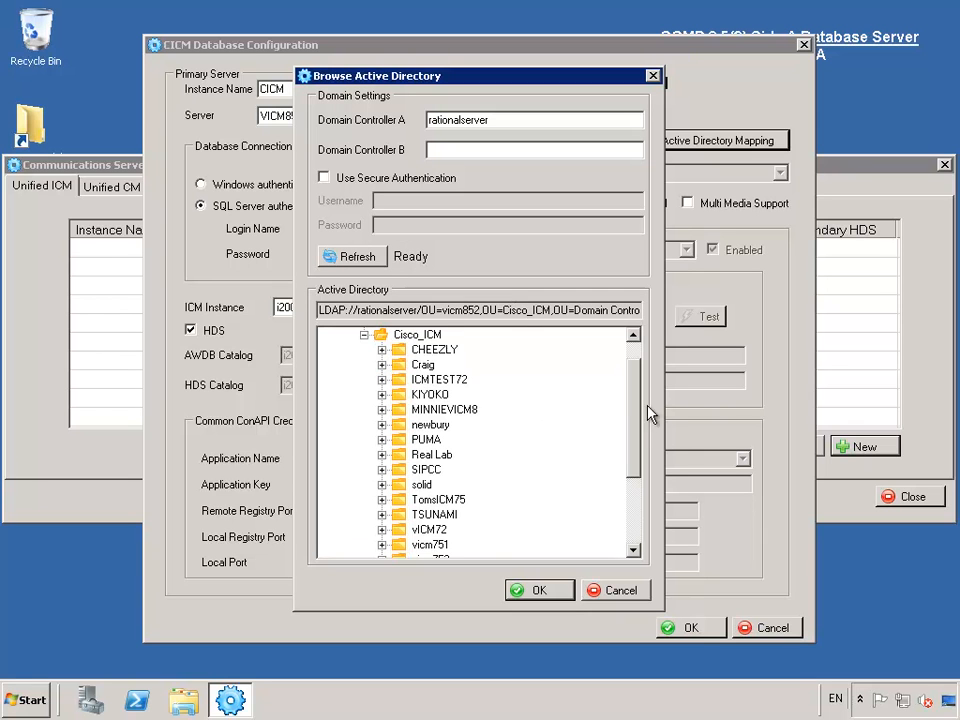
# - Map to the i2008 unit under vicm852 and save the CICM database configuration
pyautogui.scroll(-3, 636, 415)
pyautogui.click(382, 514)
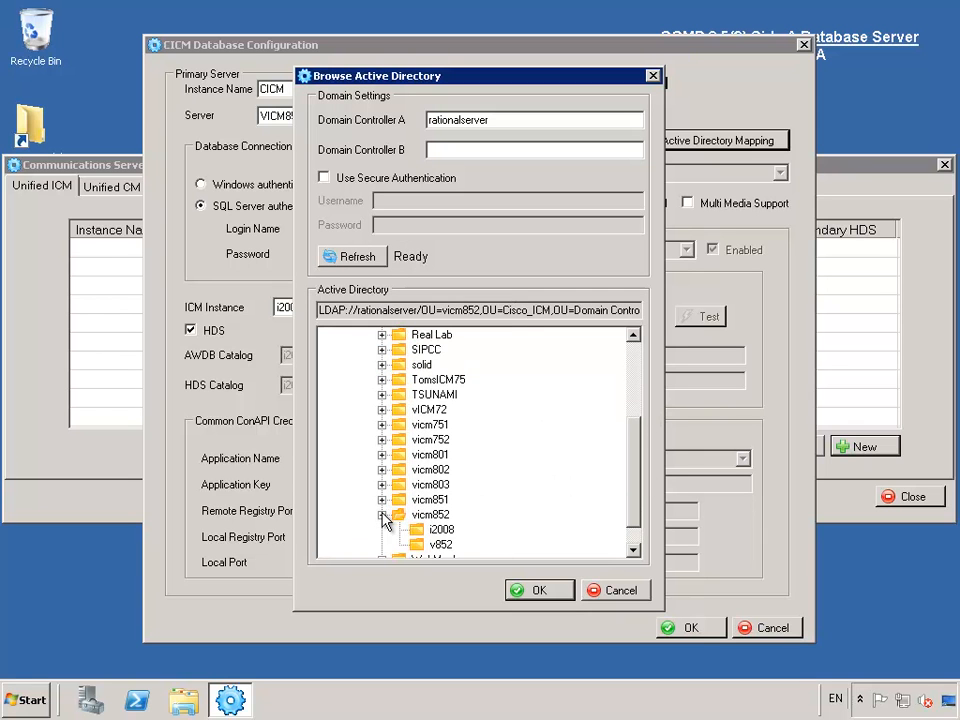
pyautogui.click(438, 529)
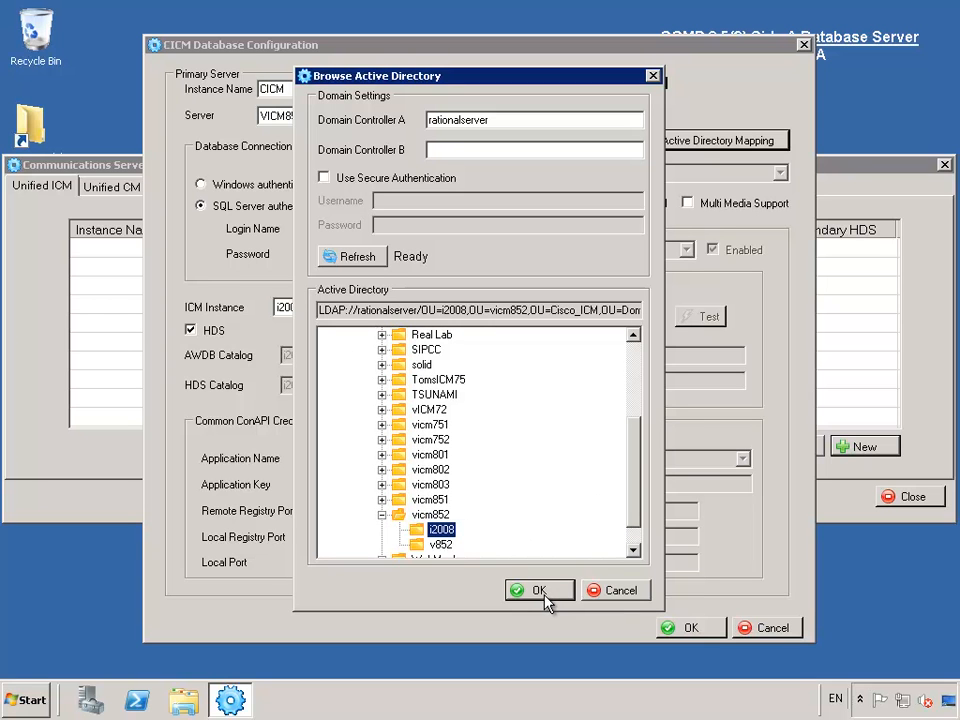
pyautogui.click(545, 598)
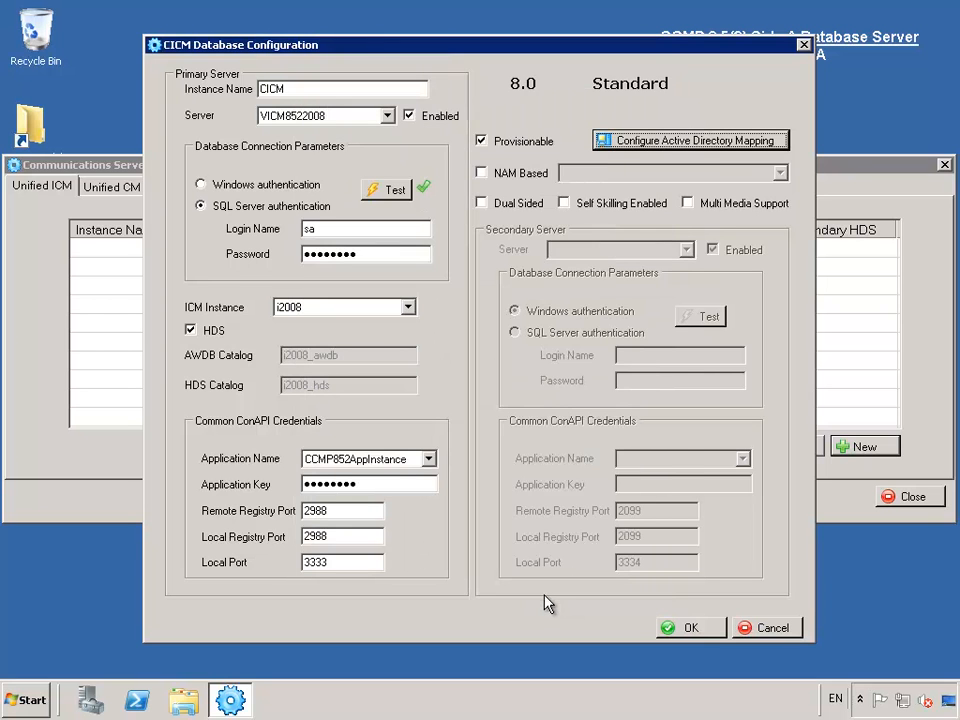
pyautogui.click(683, 630)
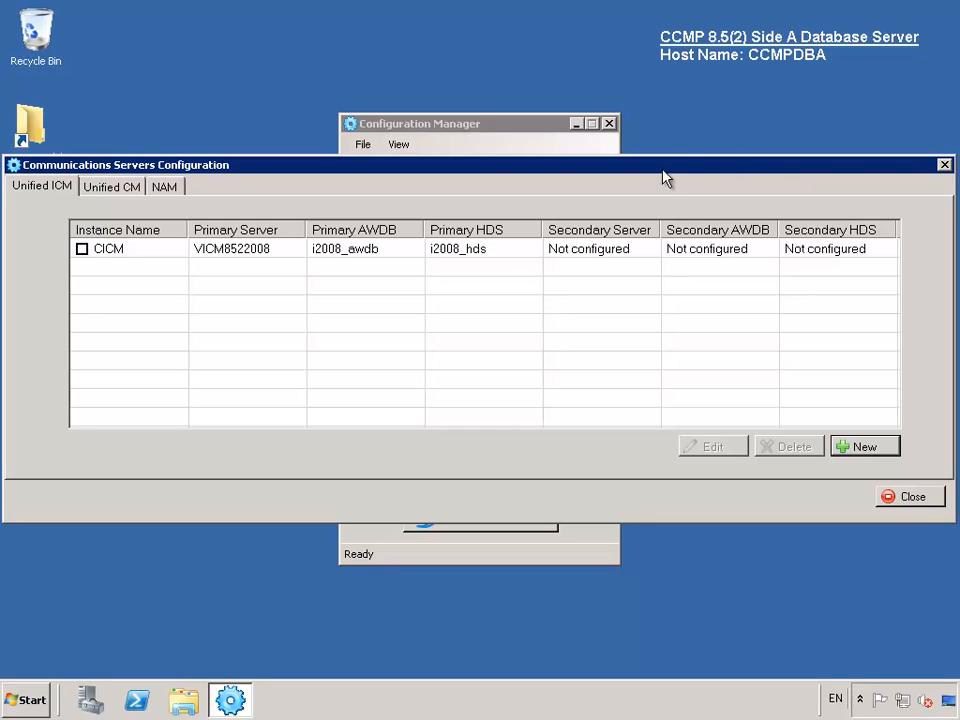
# - Add physical server CUCM861 with hostname CUCM861 and close the server list
pyautogui.click(919, 505)
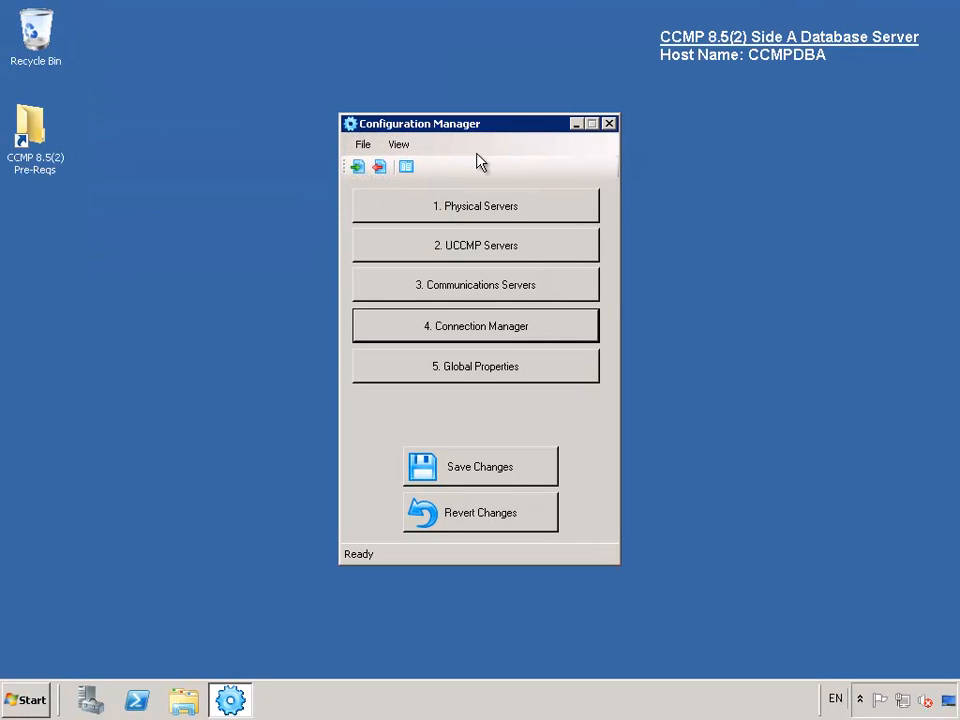
pyautogui.click(521, 212)
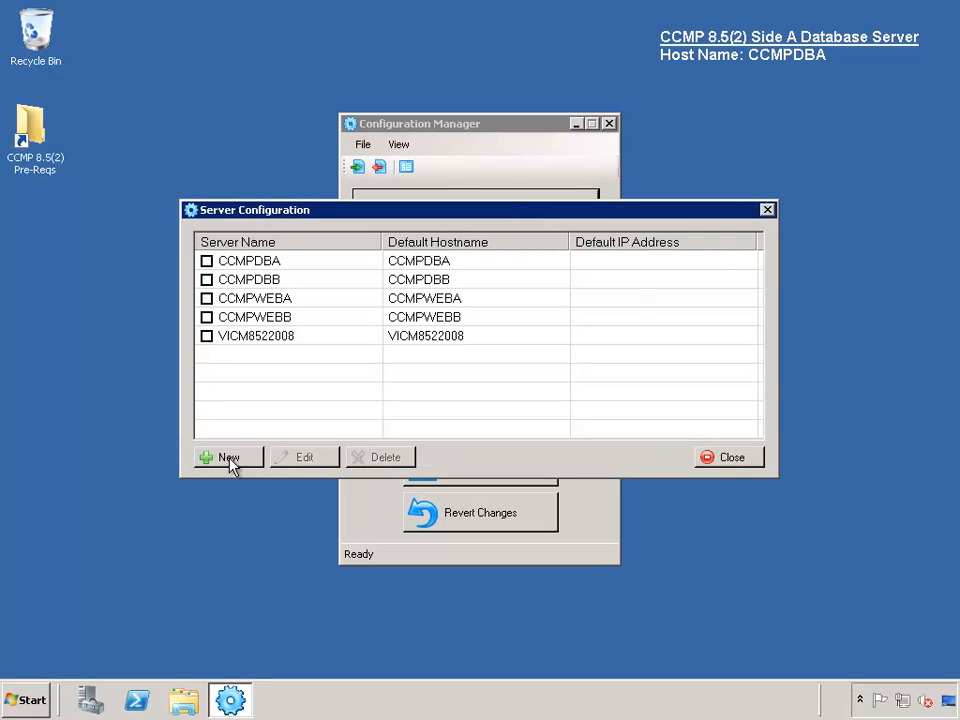
pyautogui.click(231, 461)
pyautogui.write('CUCM861')
pyautogui.press('Tab')
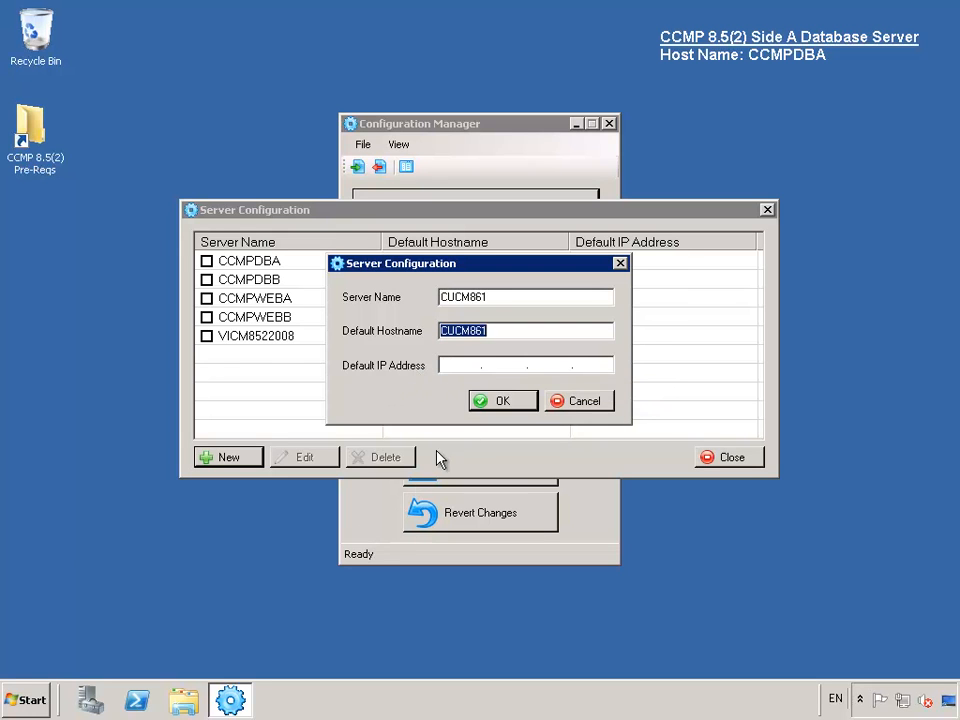
pyautogui.click(517, 407)
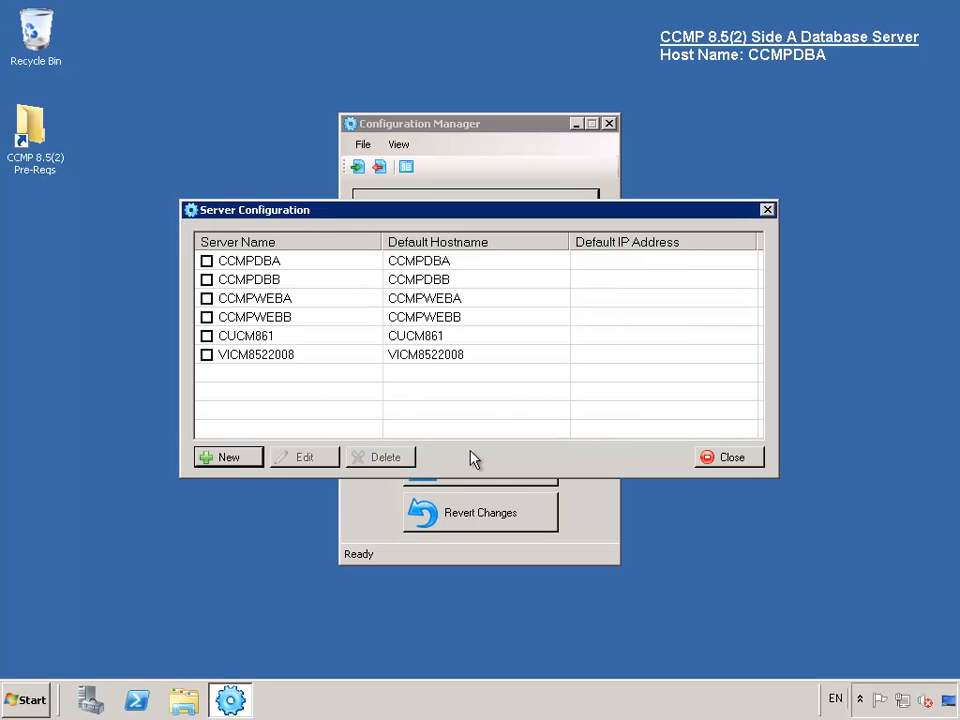
pyautogui.click(733, 464)
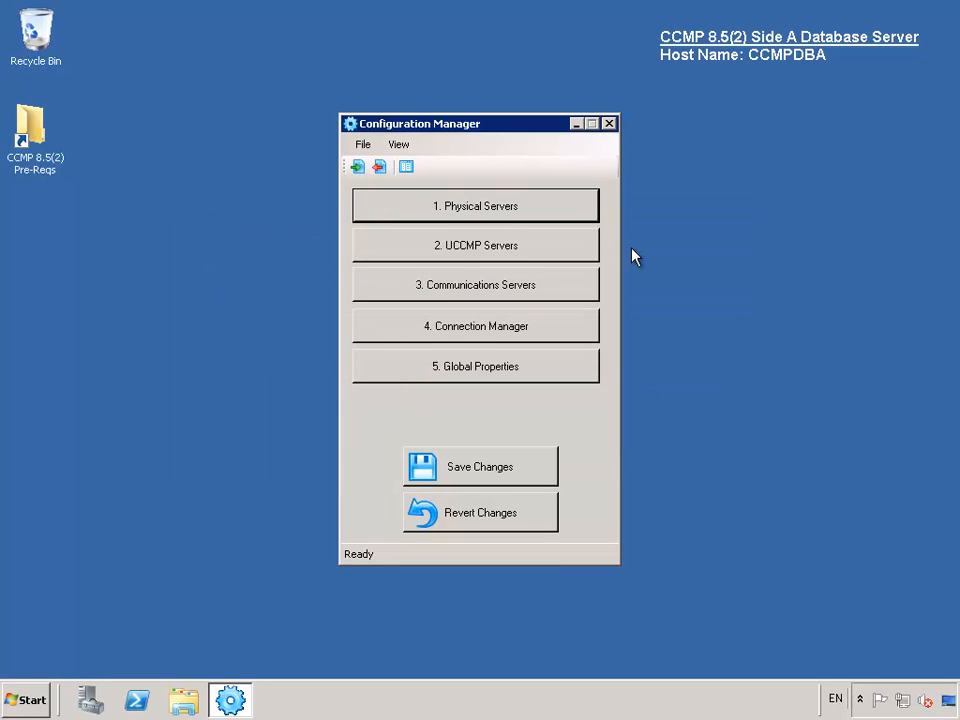
# - Add a new Unified CM instance named cucm861 on server CUCM861 with version 8.5.x
pyautogui.click(514, 284)
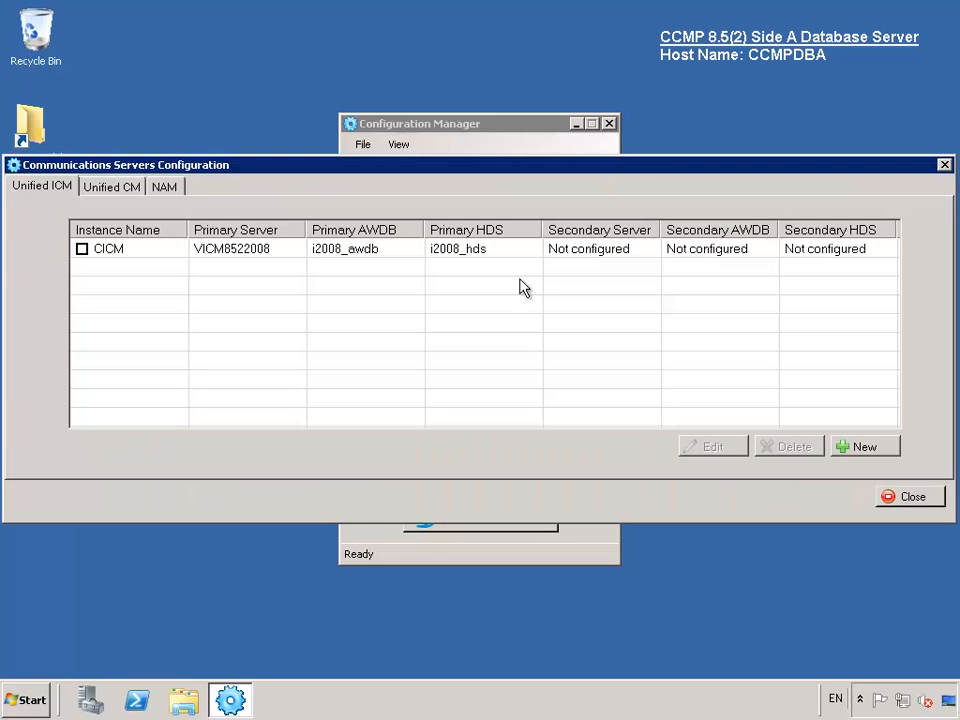
pyautogui.click(113, 187)
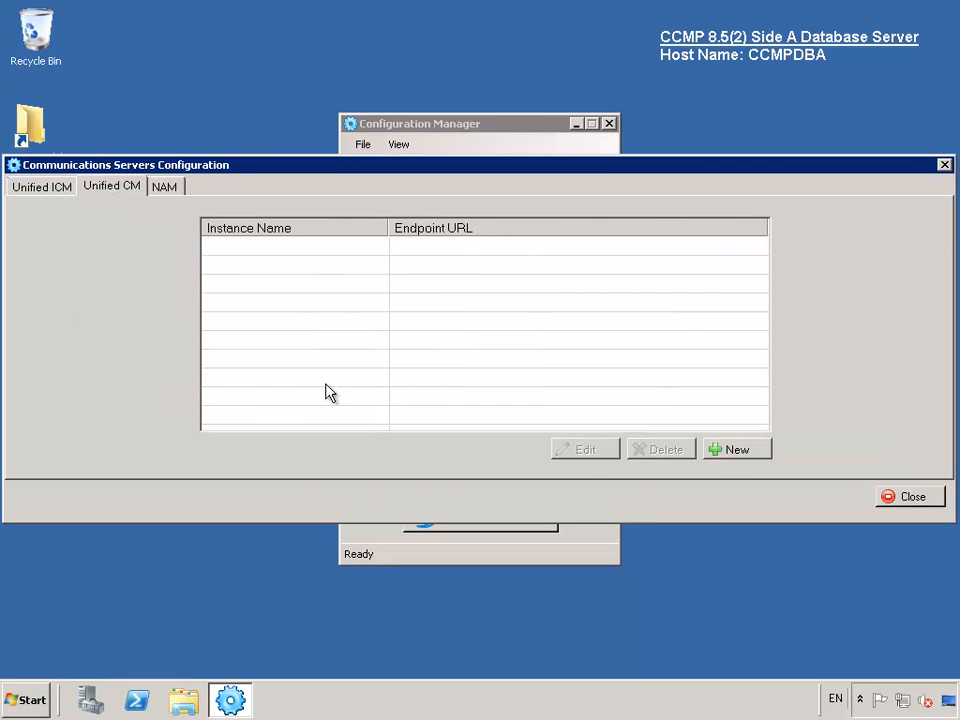
pyautogui.click(733, 453)
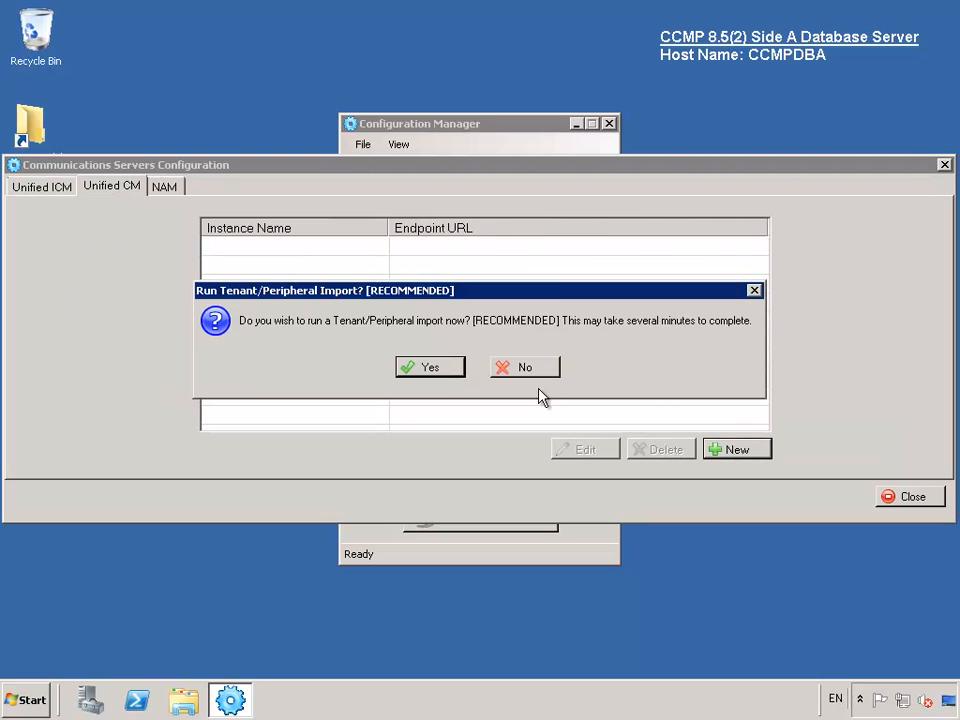
pyautogui.click(435, 373)
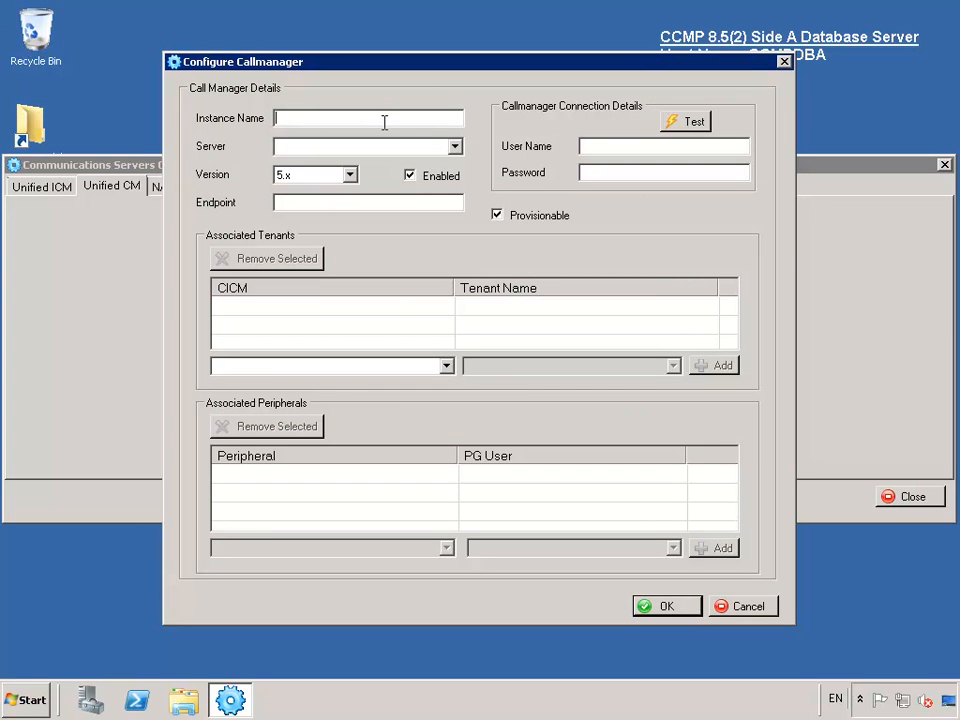
pyautogui.write('cucm861')
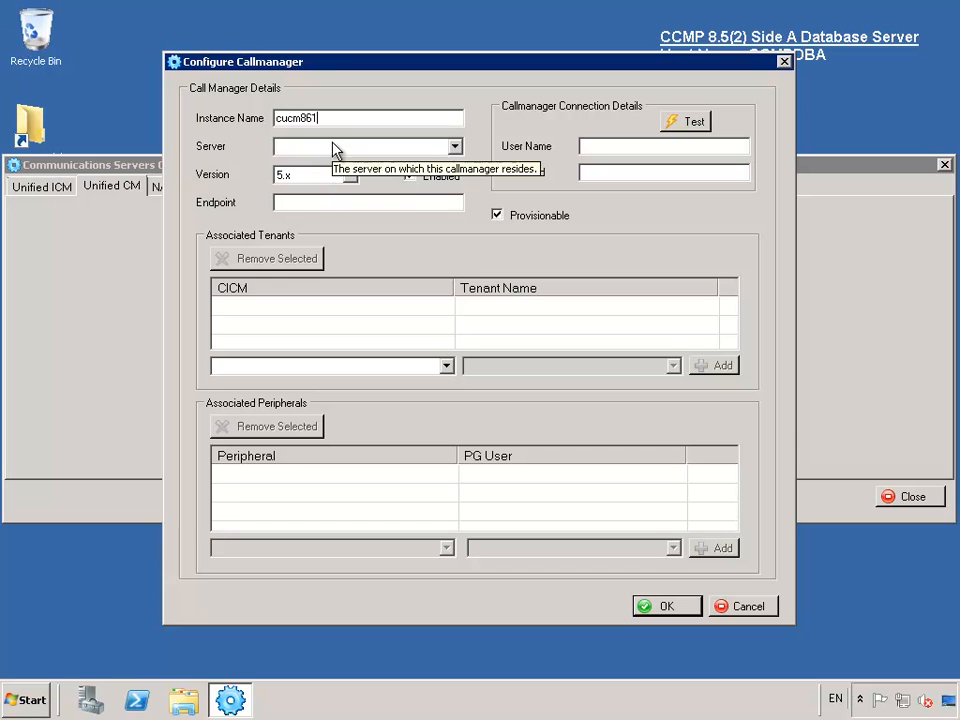
pyautogui.click(454, 147)
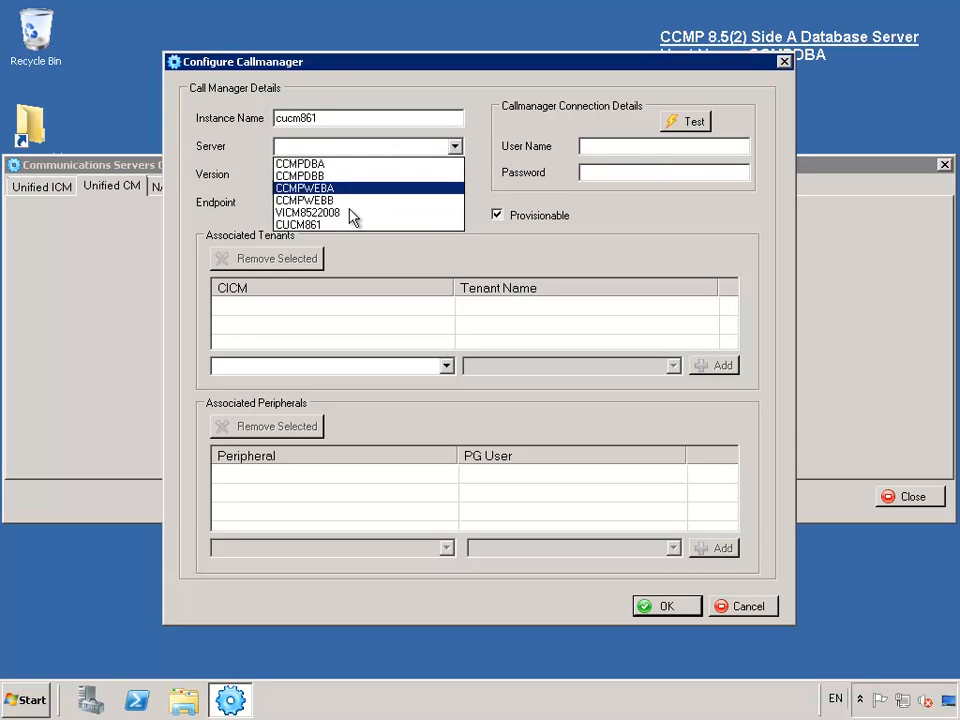
pyautogui.click(338, 225)
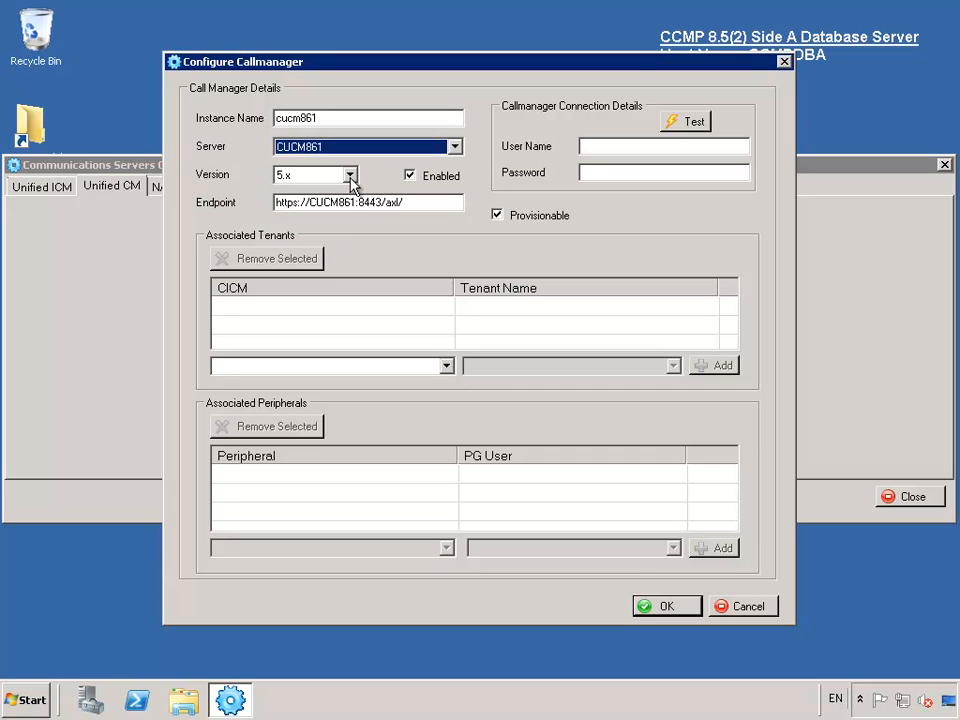
pyautogui.click(350, 176)
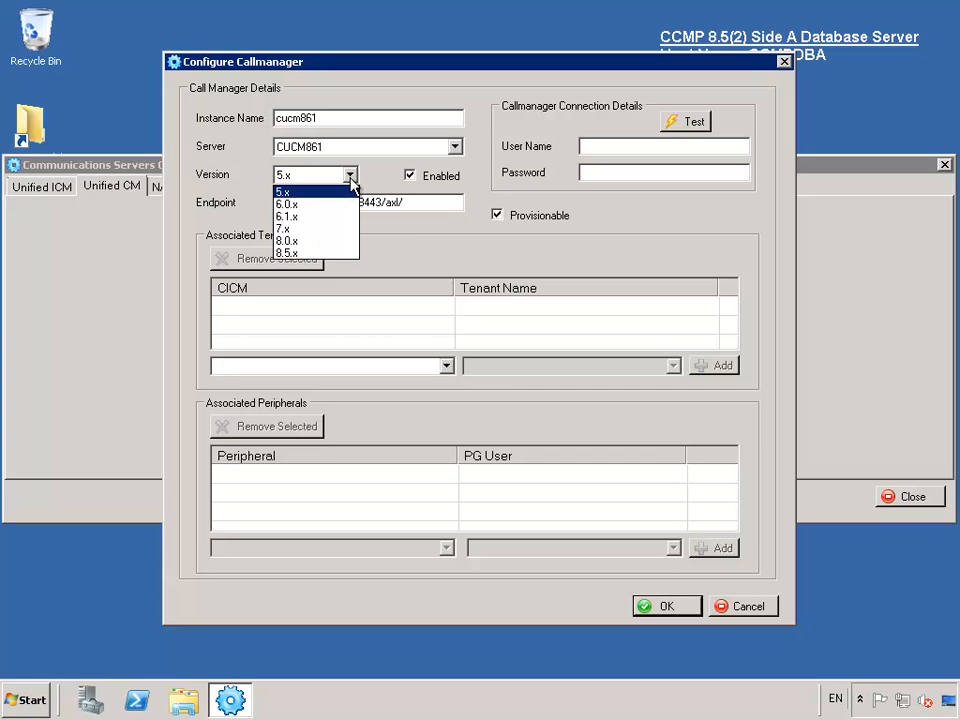
pyautogui.click(300, 254)
# - Enter the administrator CM credentials and test the Callmanager connection
pyautogui.click(604, 150)
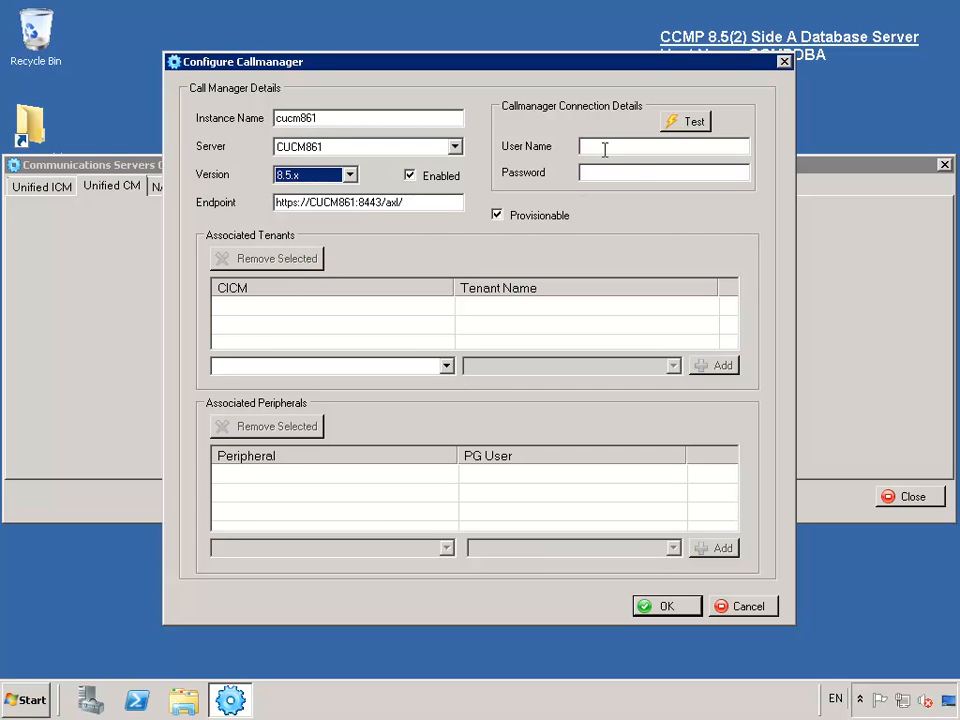
pyautogui.write('adm')
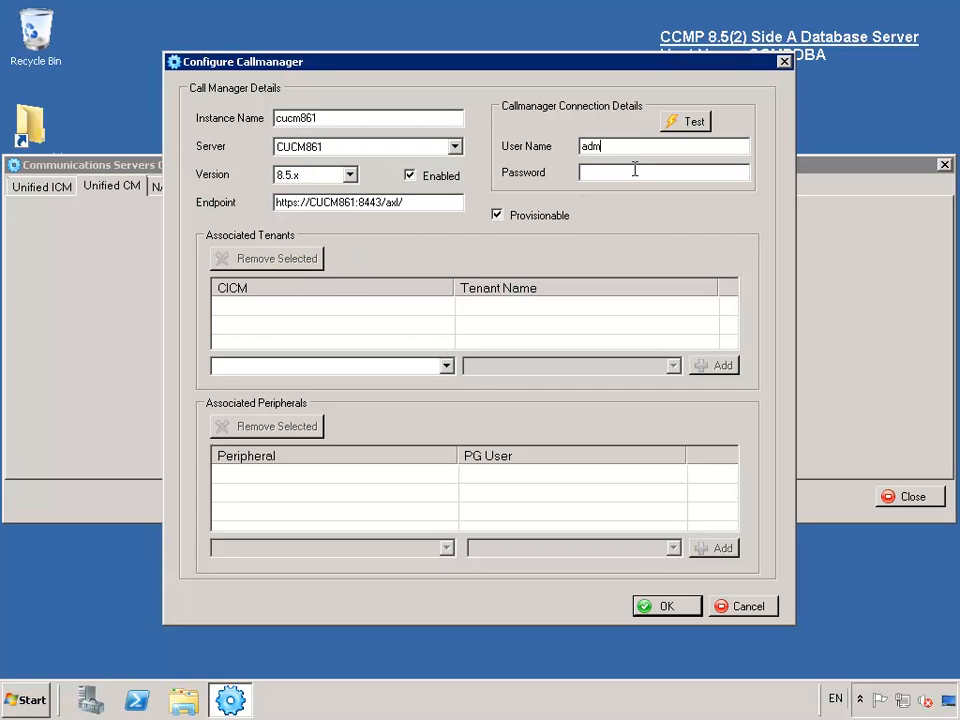
pyautogui.write('inistrator')
pyautogui.click(634, 170)
pyautogui.write('*******')
pyautogui.click(695, 123)
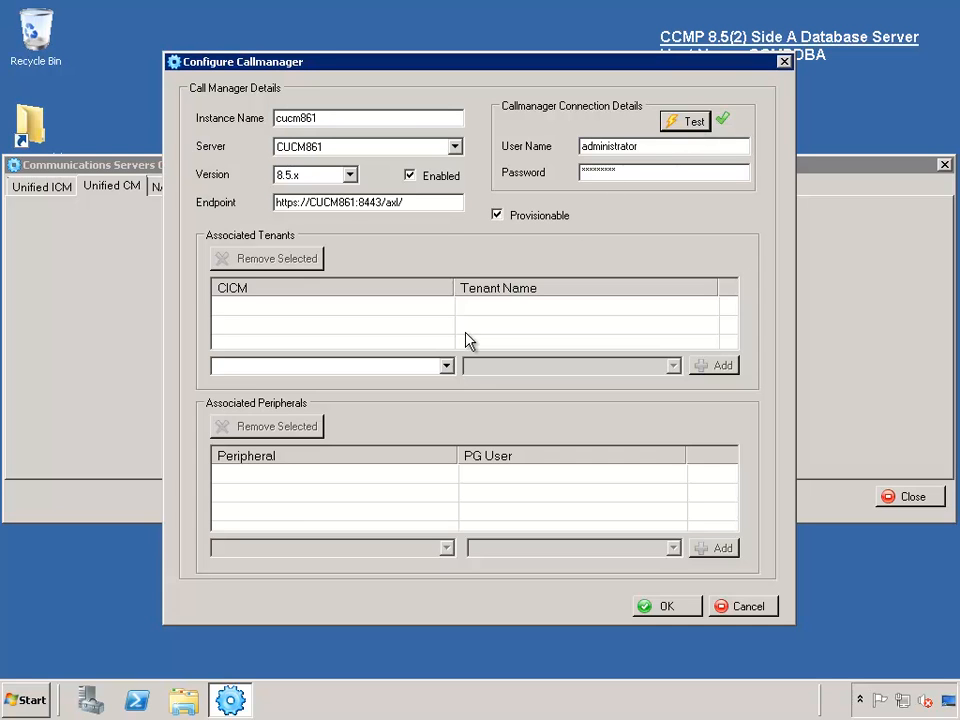
# - Associate the CICM AWDB instance with tenant i2008
pyautogui.click(446, 366)
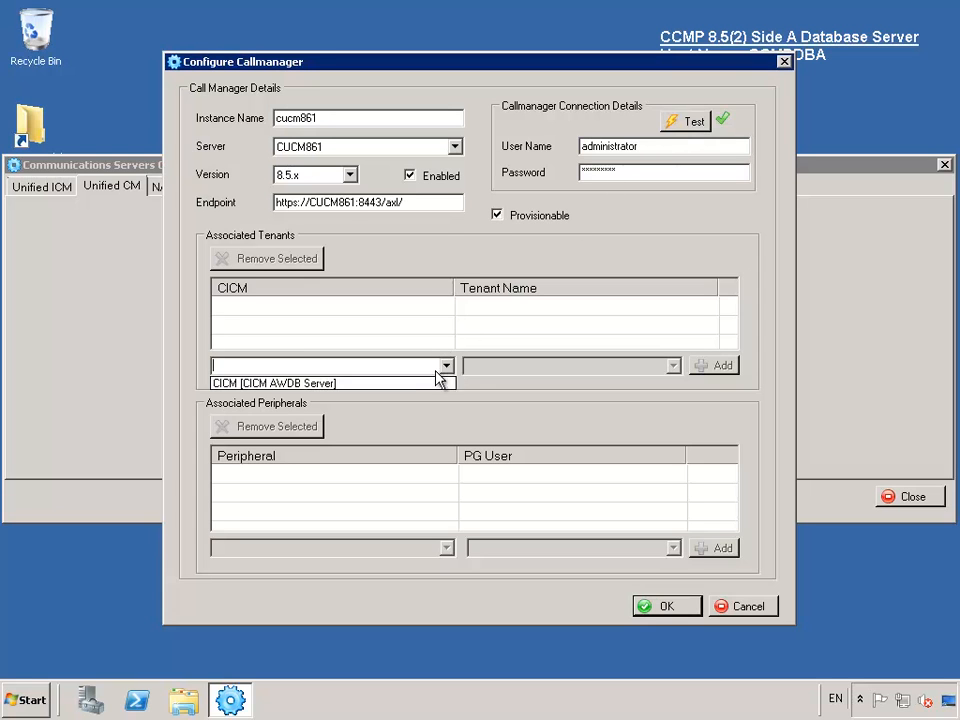
pyautogui.click(387, 384)
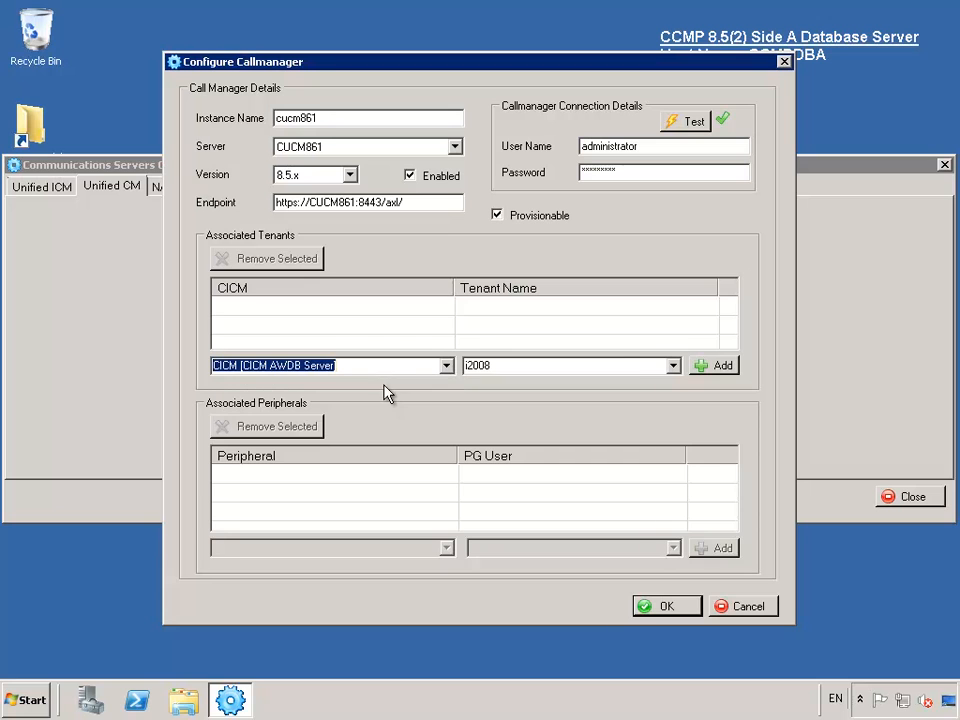
pyautogui.click(714, 367)
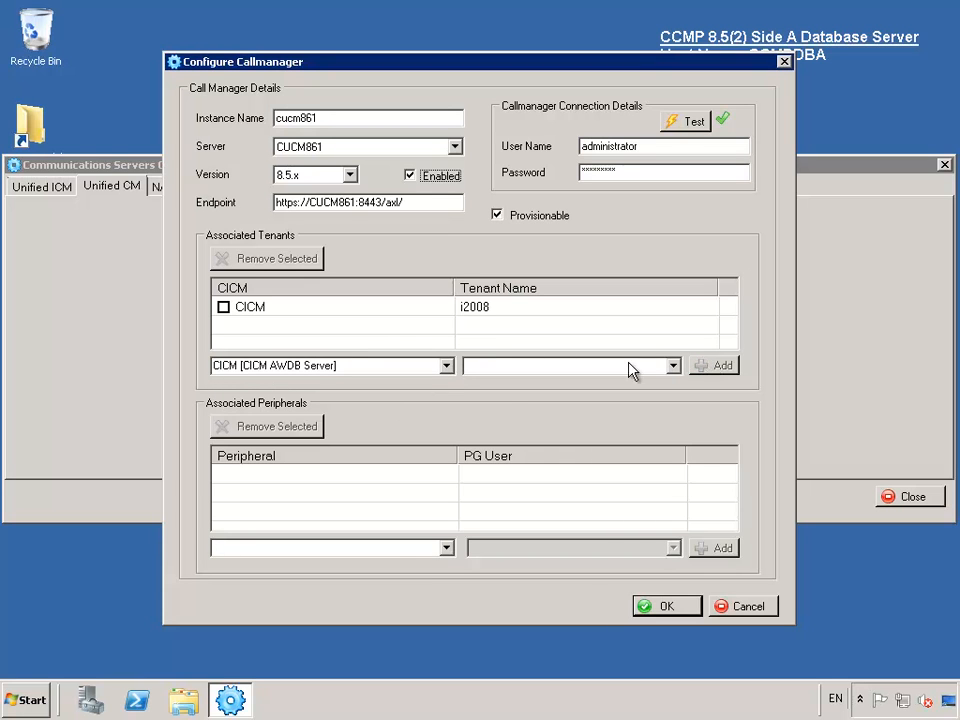
# - Add peripherals PG1_1, PG1_2 and PG1_3, each with PG user AppUser
pyautogui.click(446, 548)
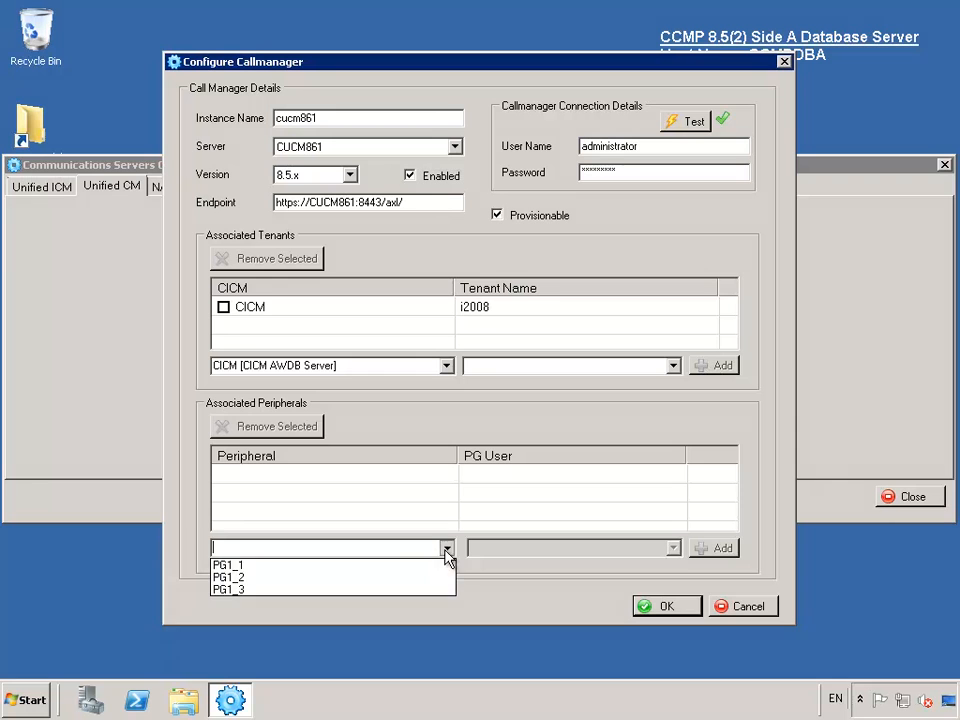
pyautogui.click(340, 563)
pyautogui.click(673, 548)
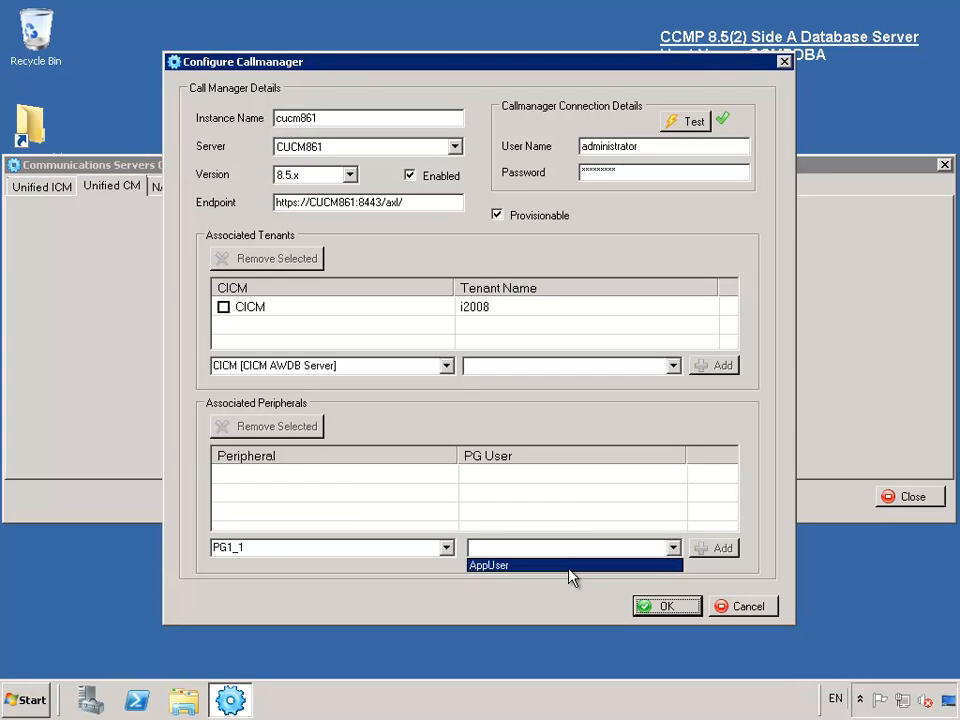
pyautogui.click(568, 566)
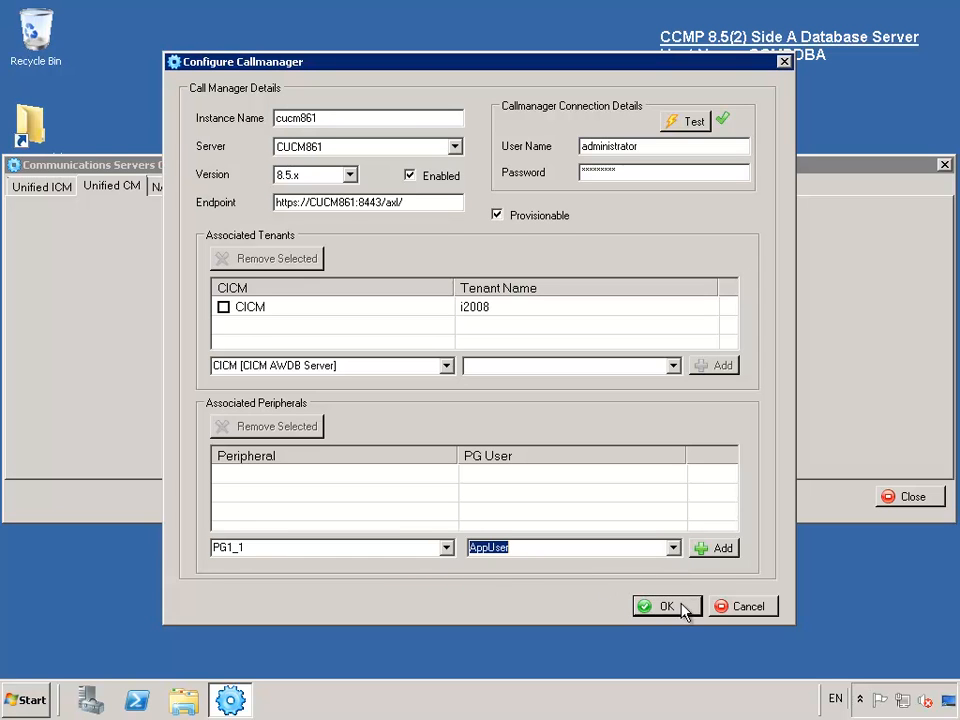
pyautogui.click(719, 557)
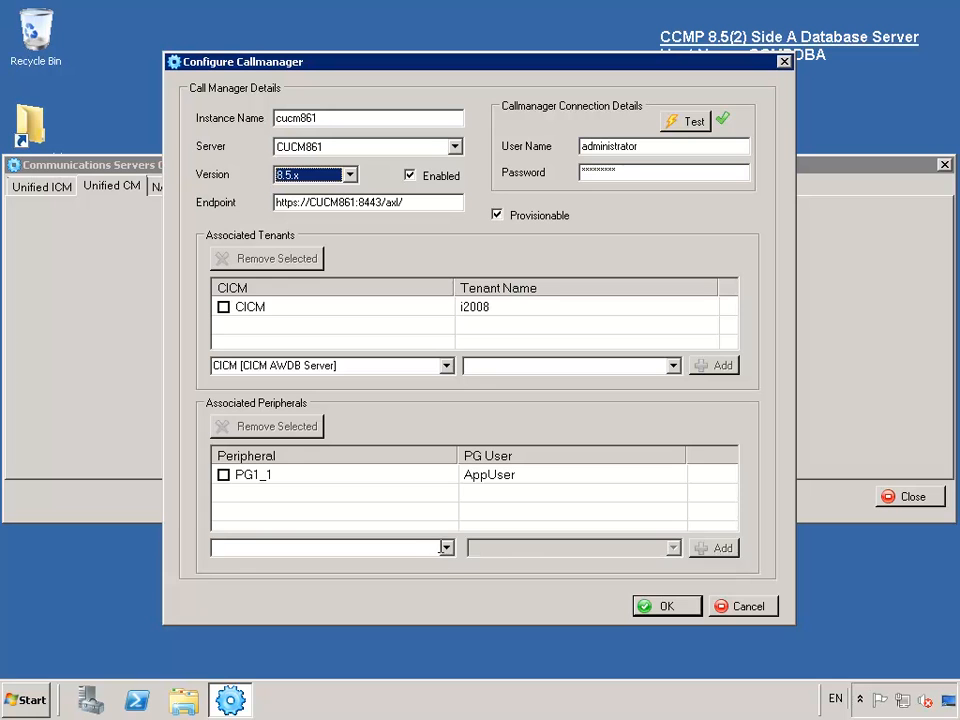
pyautogui.click(446, 551)
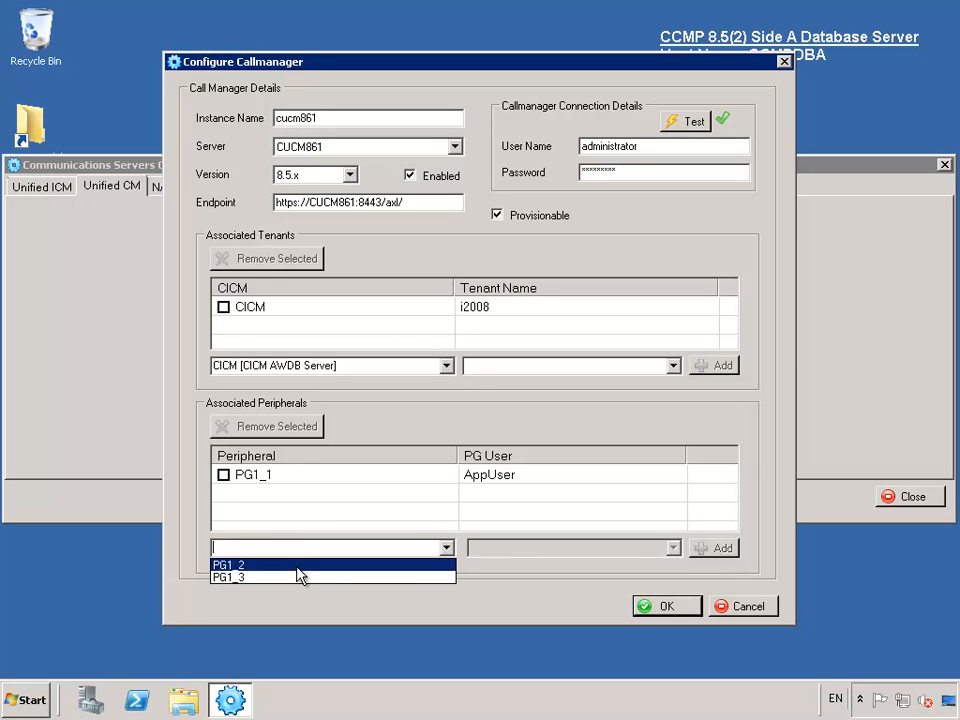
pyautogui.click(298, 565)
pyautogui.click(673, 548)
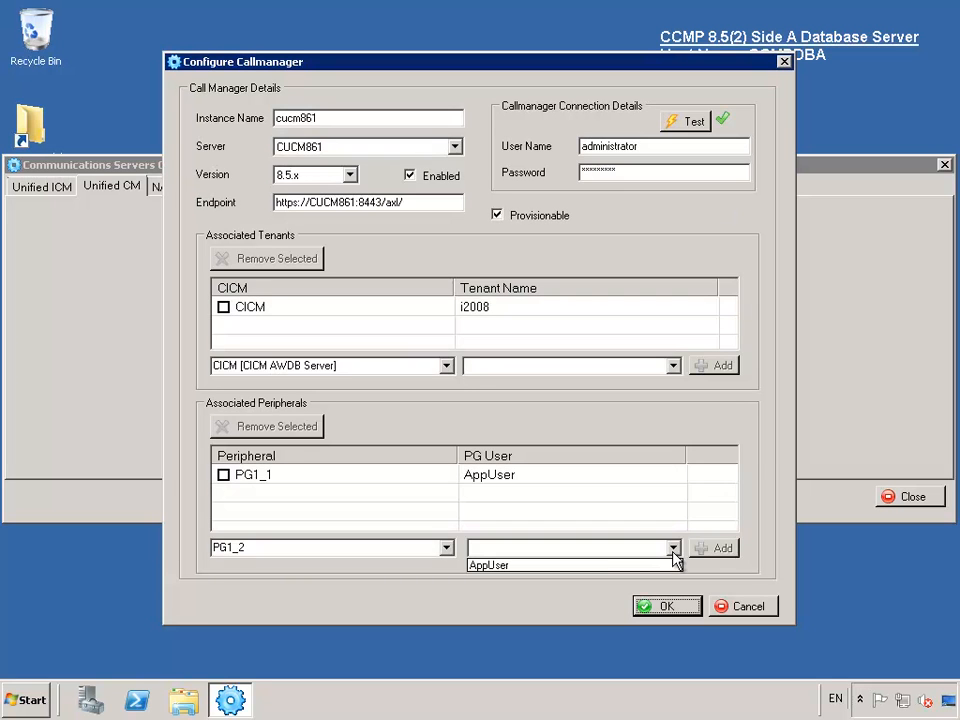
pyautogui.click(606, 566)
pyautogui.click(718, 548)
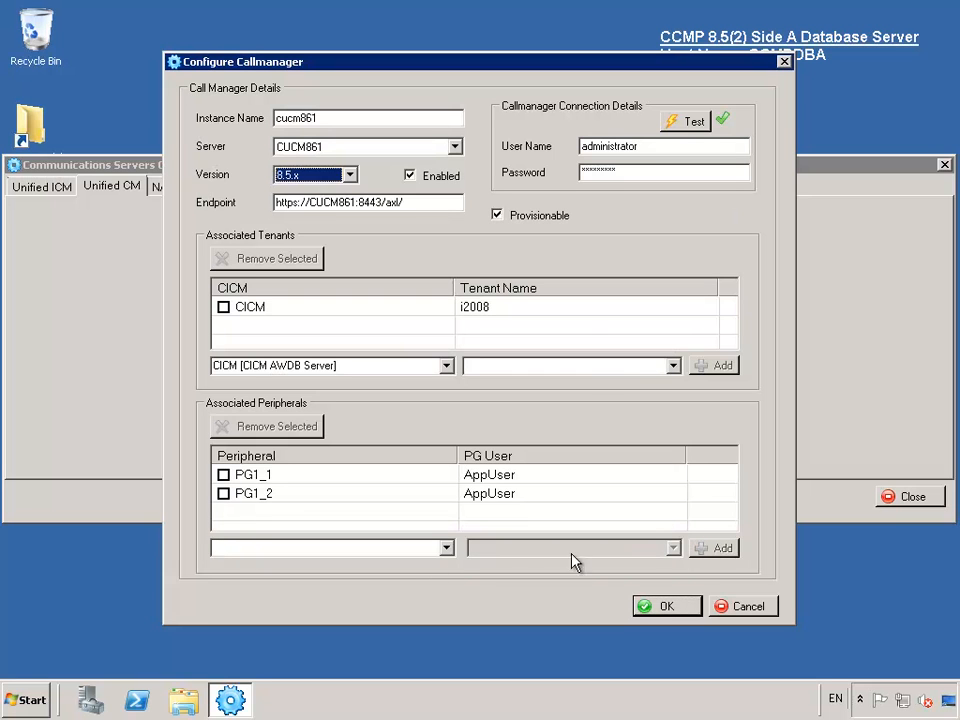
pyautogui.click(446, 551)
pyautogui.click(364, 566)
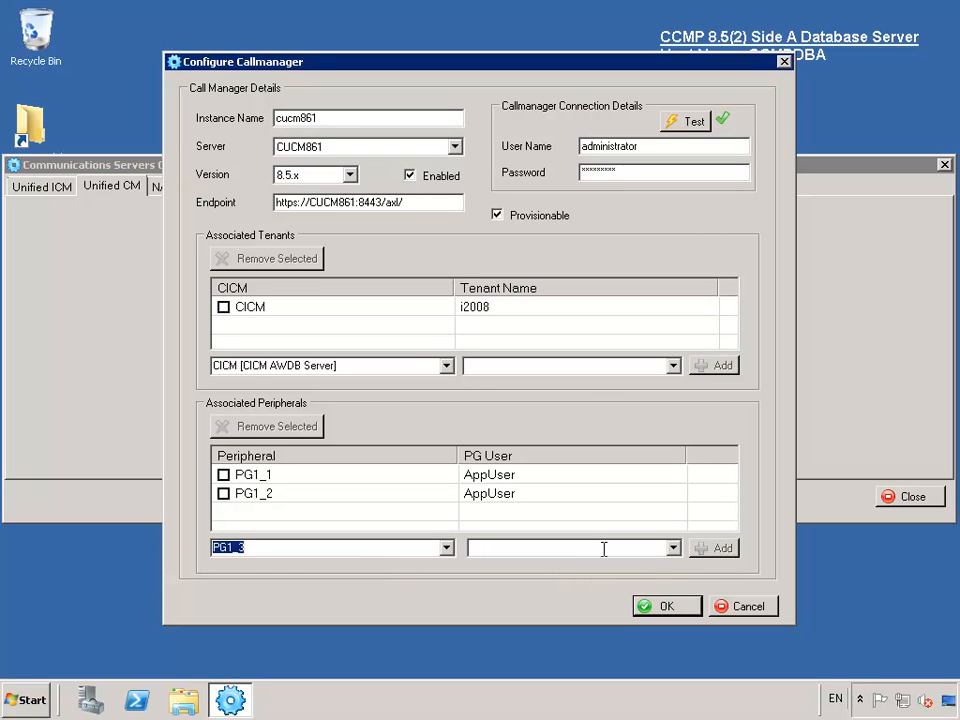
pyautogui.click(673, 548)
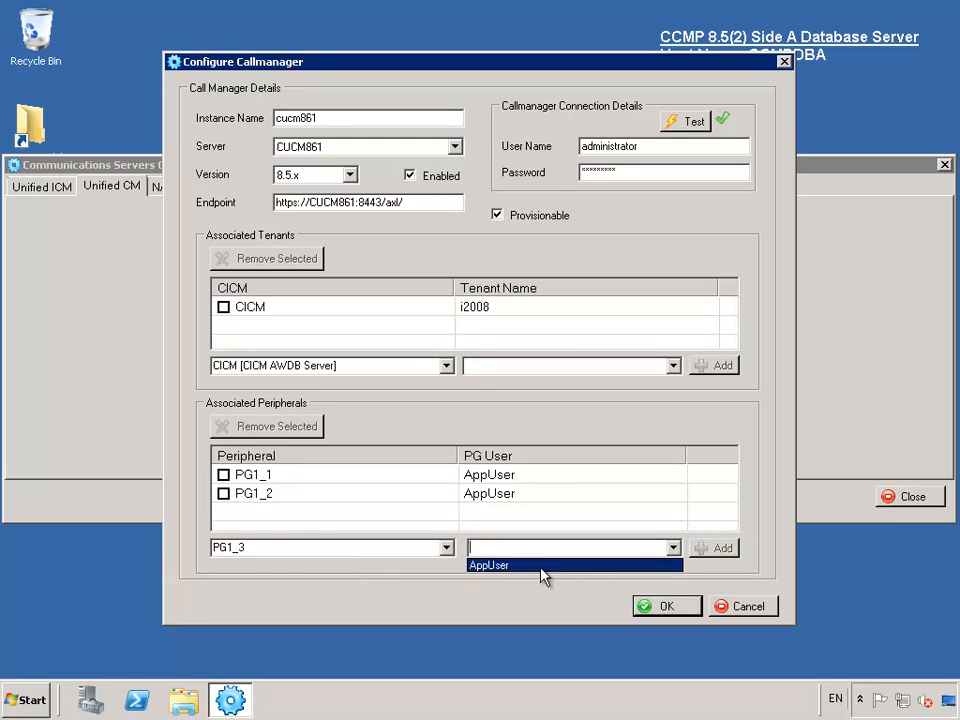
pyautogui.click(542, 567)
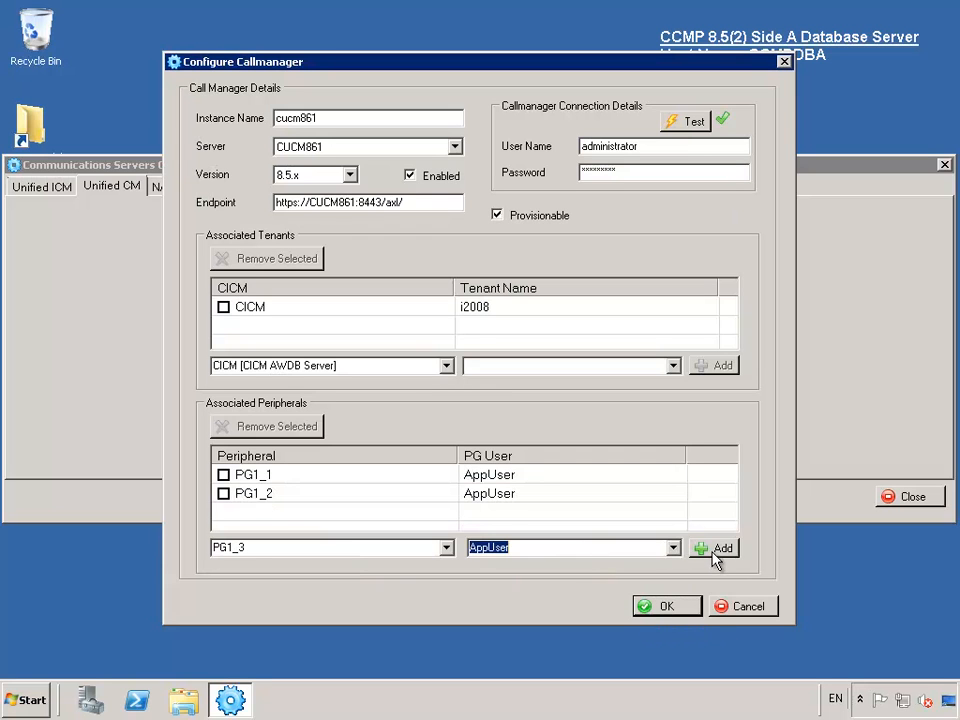
pyautogui.click(713, 551)
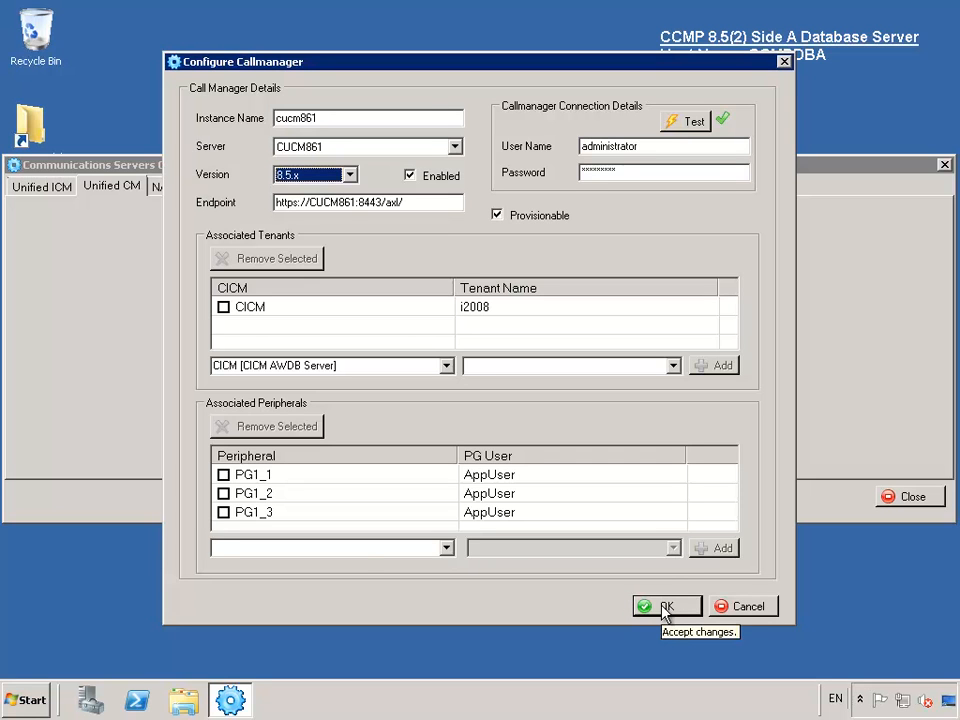
# - Accept the cucm861 settings, close Communications Servers Configuration, and confirm saving changes to the database
pyautogui.click(664, 607)
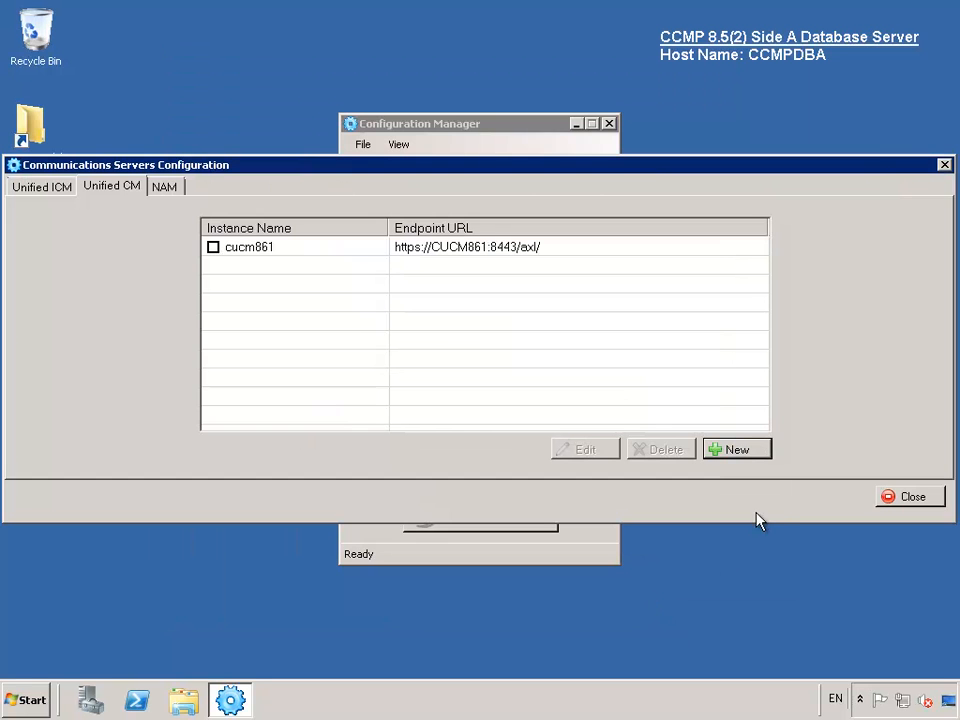
pyautogui.click(901, 500)
pyautogui.click(524, 476)
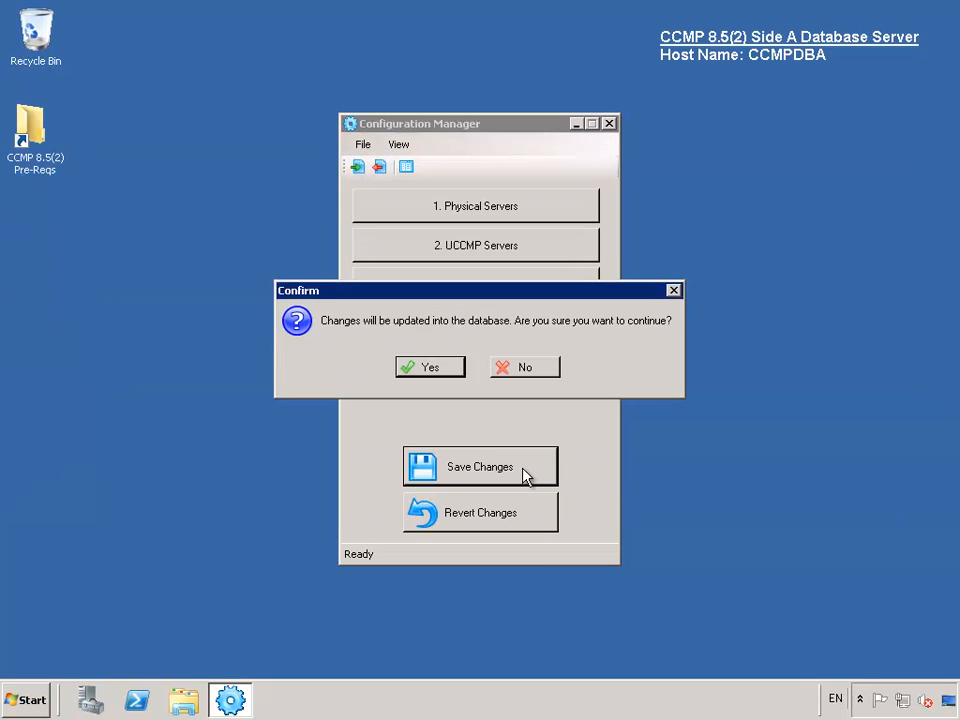
pyautogui.click(448, 372)
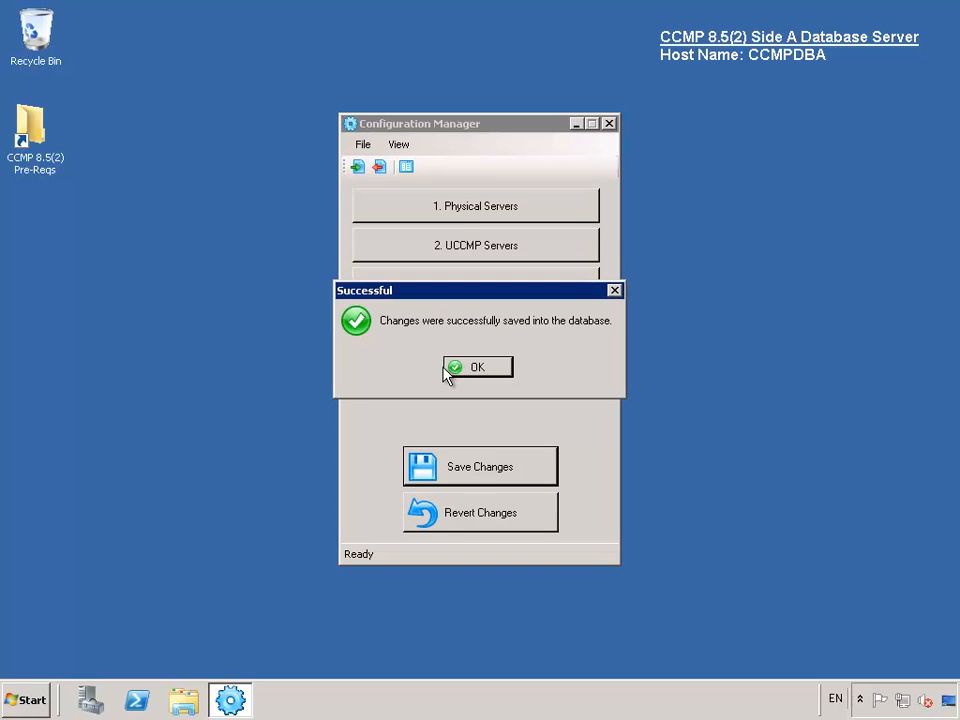
pyautogui.click(479, 370)
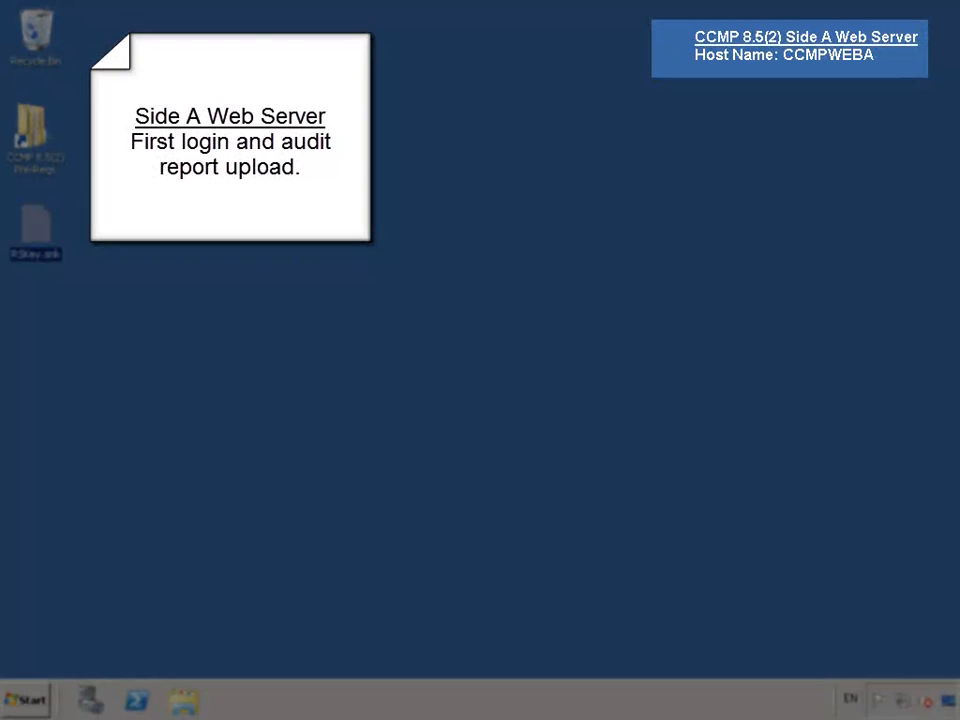
pyautogui.click(29, 698)
pyautogui.click(270, 595)
pyautogui.write('serv')
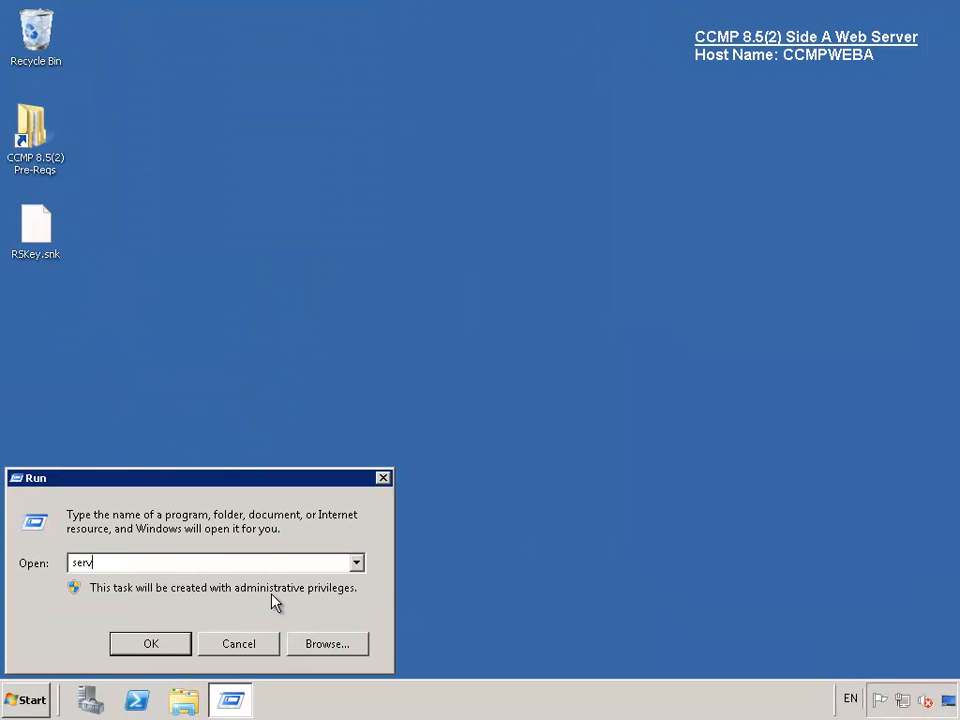
pyautogui.write('ices.msc')
pyautogui.press('Return')
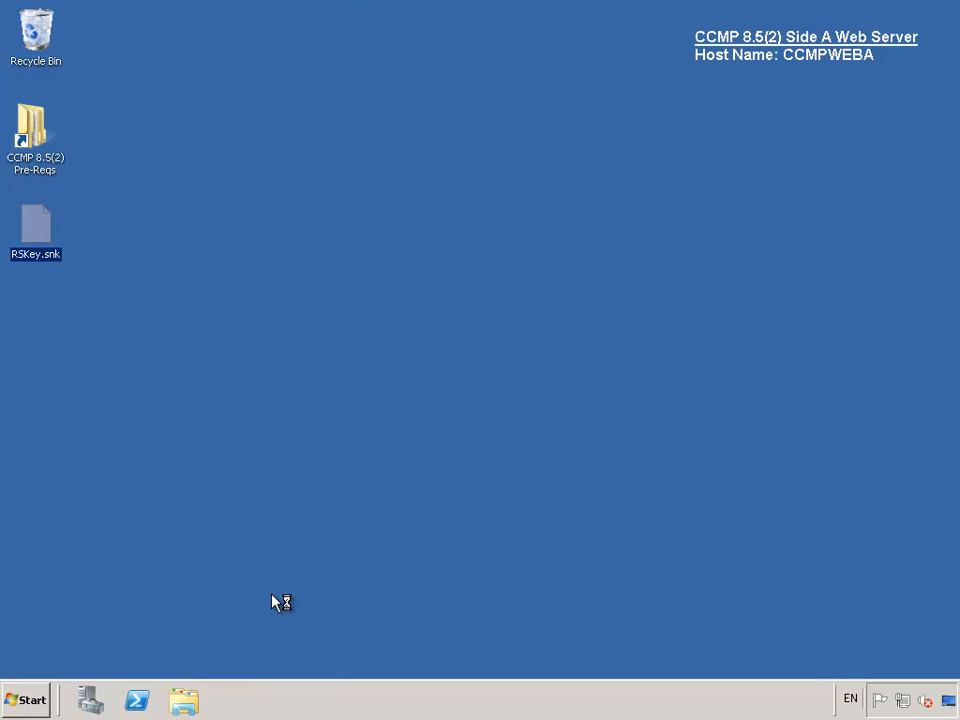
pyautogui.click(497, 316)
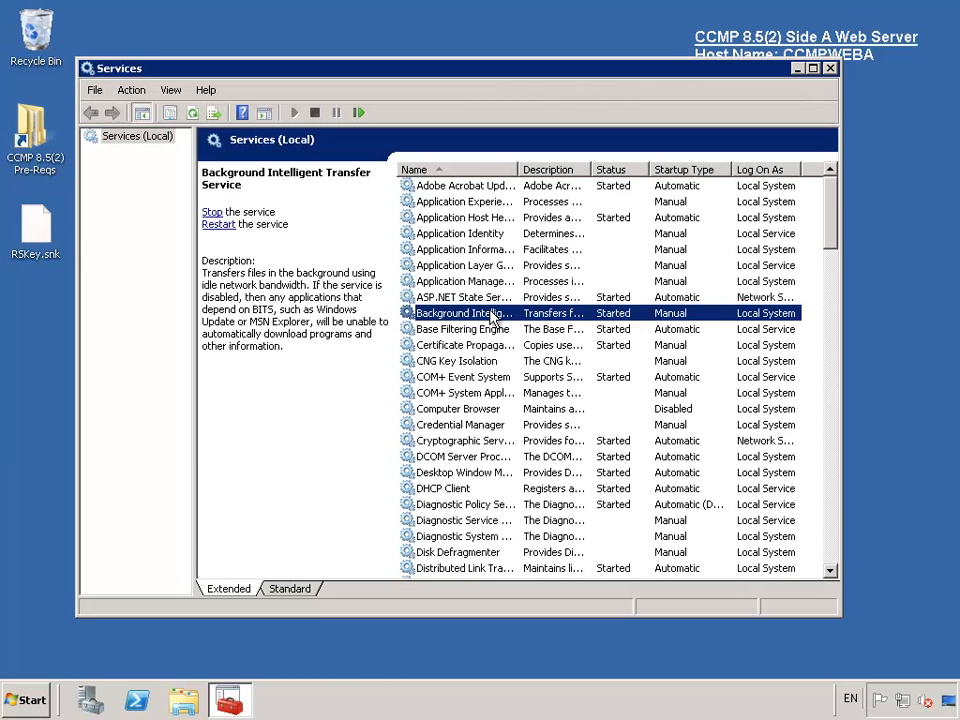
pyautogui.press('u')
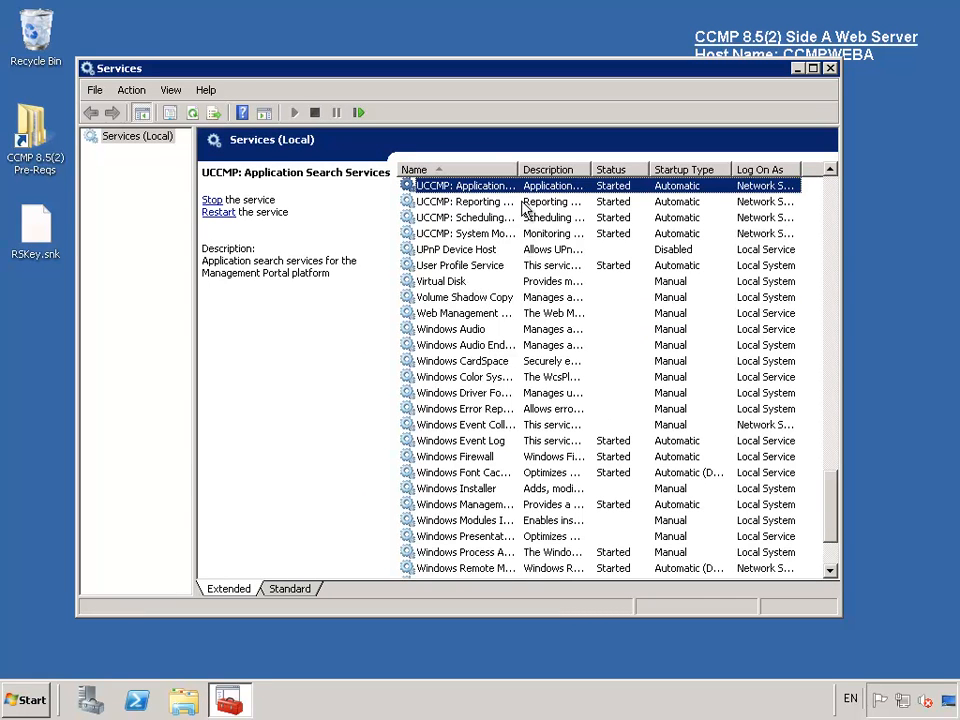
pyautogui.moveTo(519, 169); pyautogui.dragTo(558, 169)
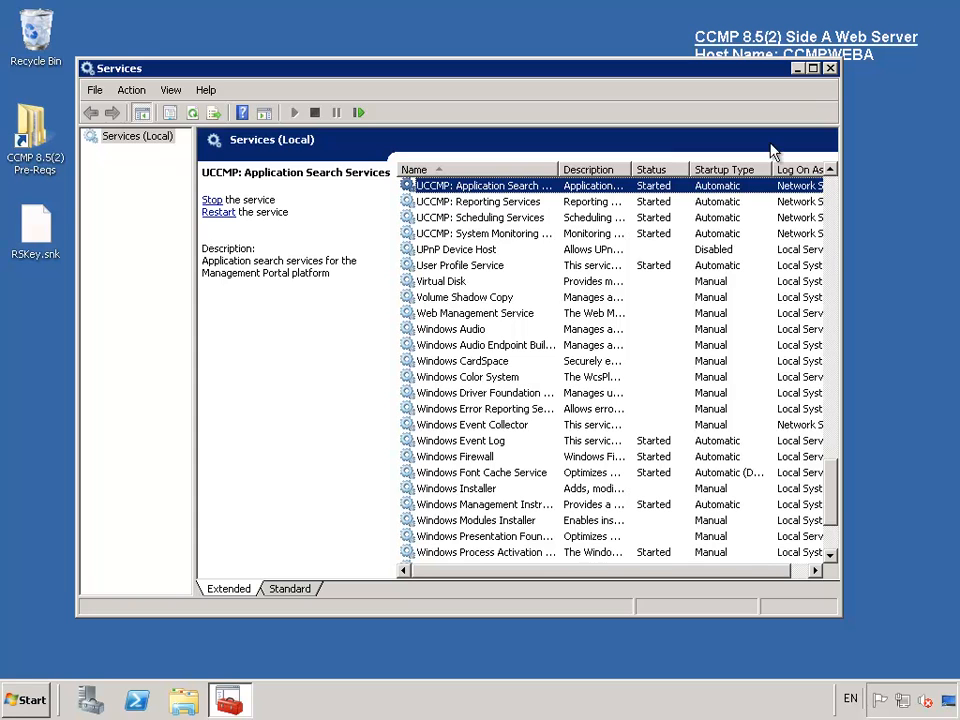
pyautogui.click(829, 69)
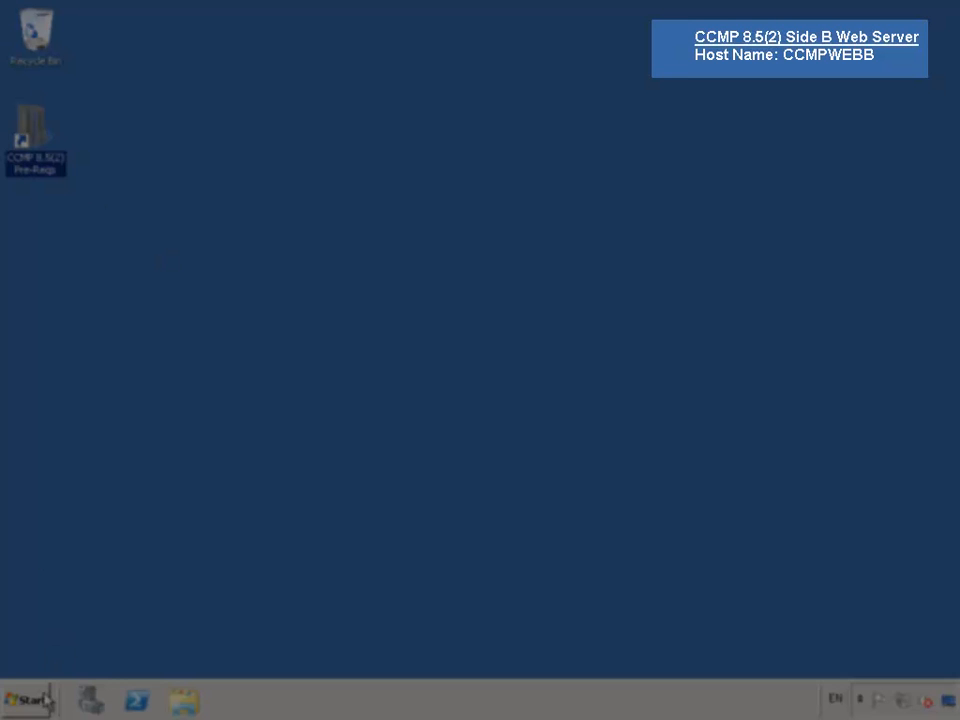
pyautogui.click(48, 698)
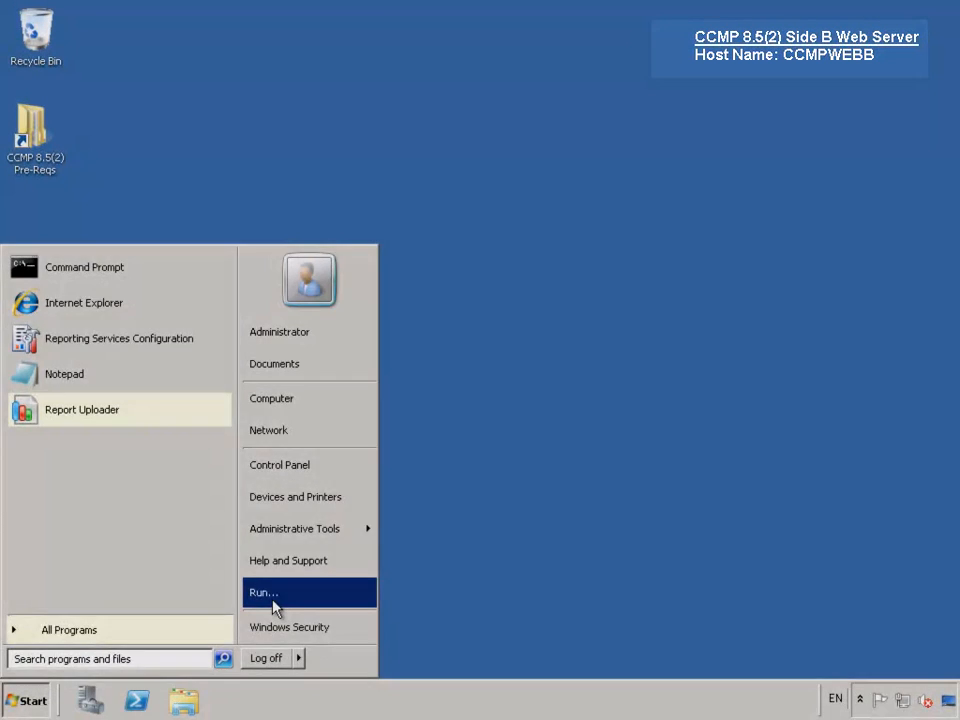
pyautogui.click(272, 600)
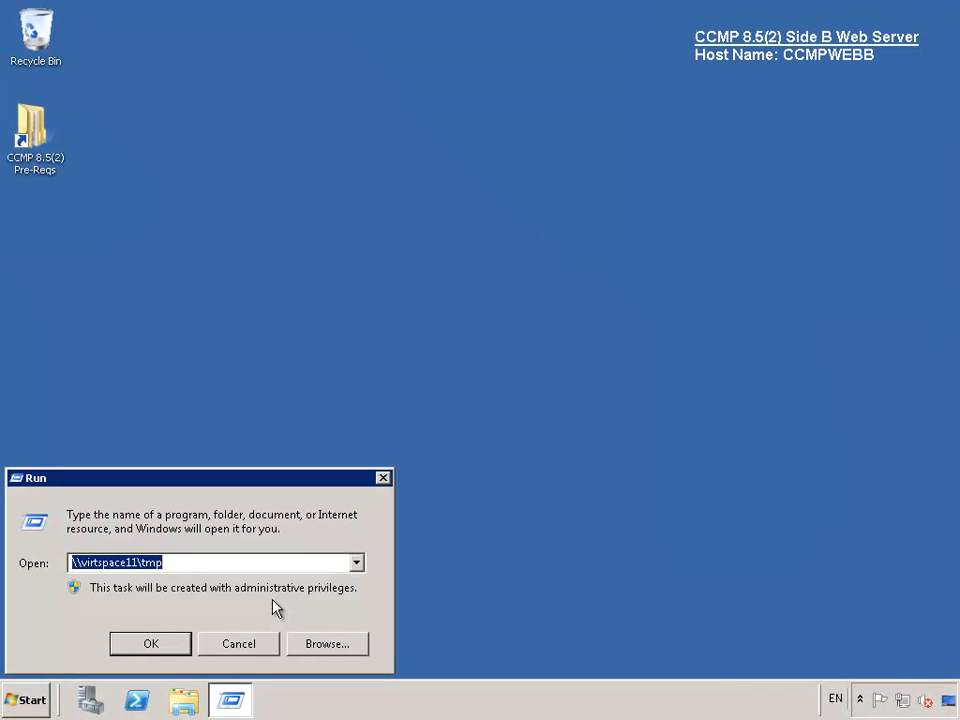
pyautogui.write('serv')
pyautogui.write('s.msc')
pyautogui.press('Return')
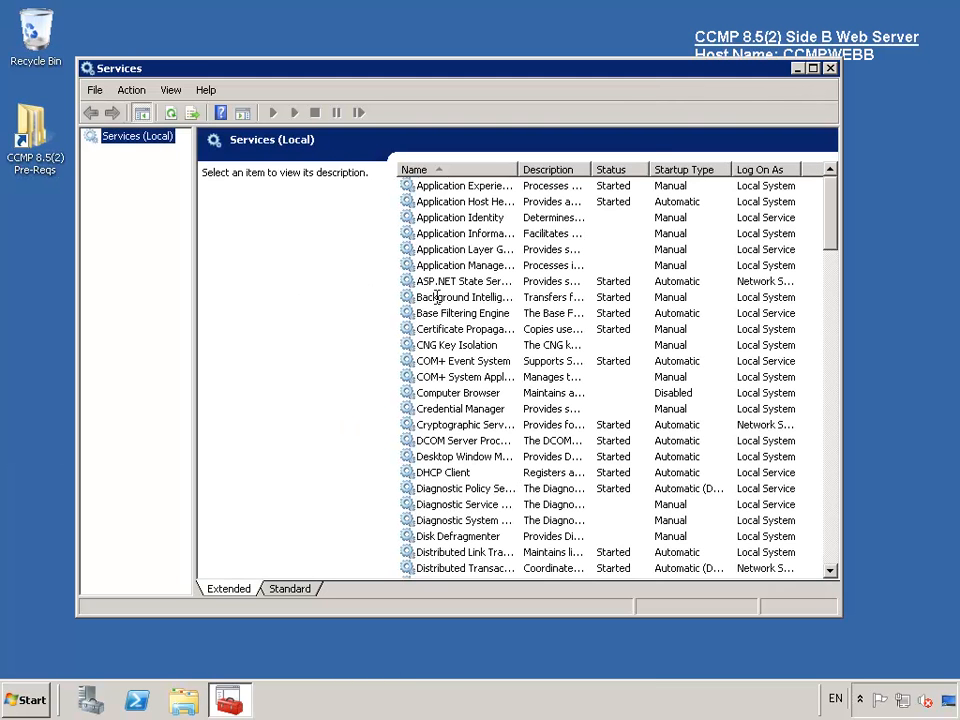
pyautogui.click(459, 298)
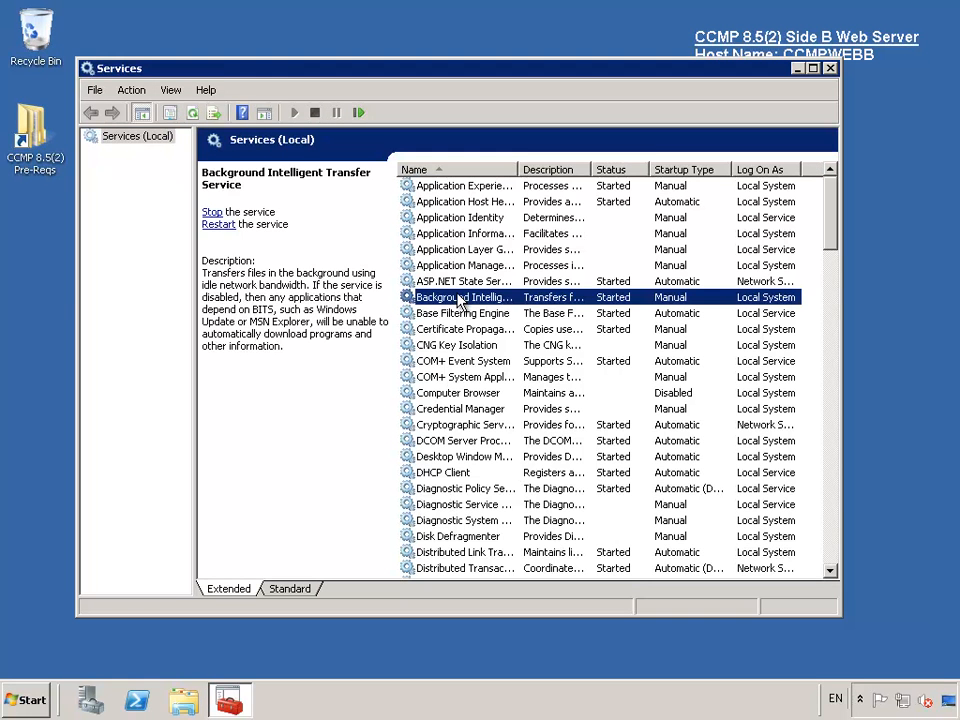
pyautogui.press('u')
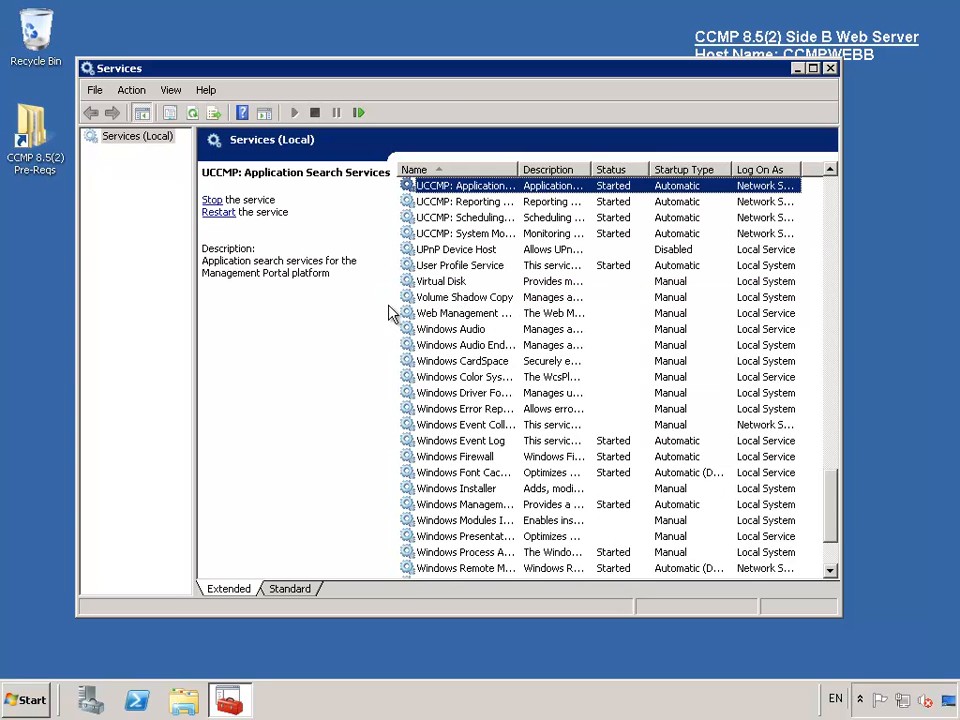
pyautogui.click(831, 68)
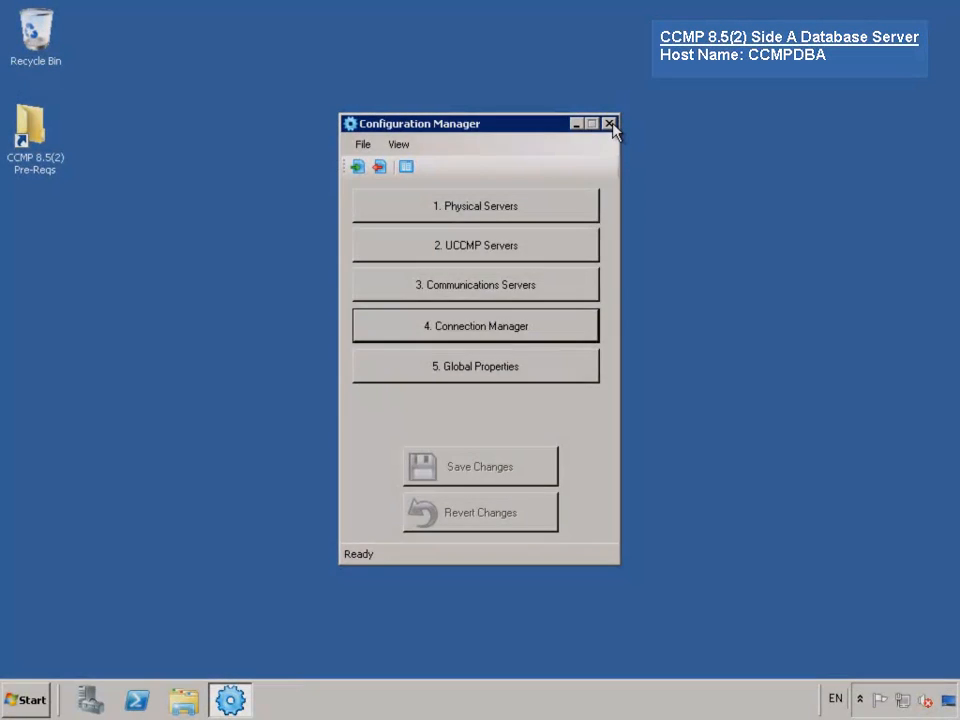
# - Close Configuration Manager and open the Services console at the UCCMP services
pyautogui.click(609, 123)
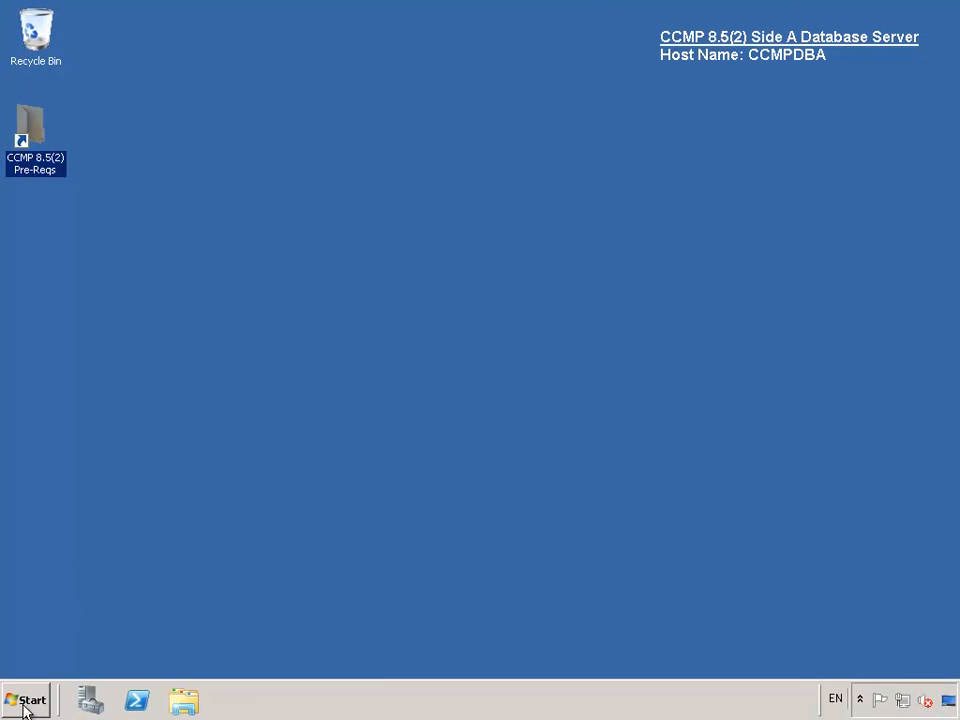
pyautogui.click(22, 701)
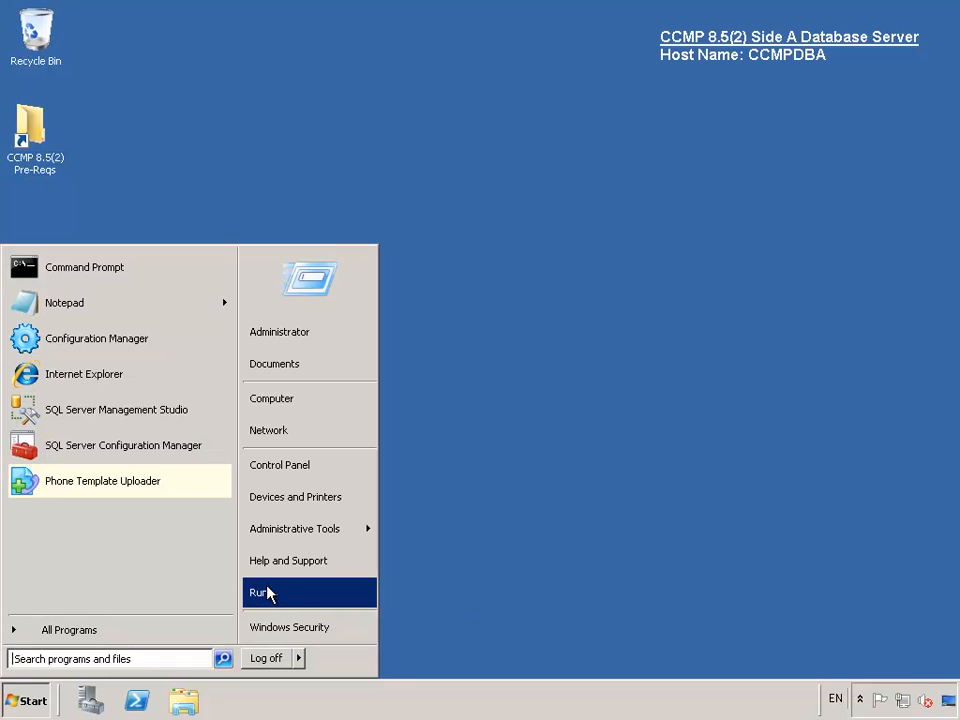
pyautogui.click(268, 591)
pyautogui.click(151, 645)
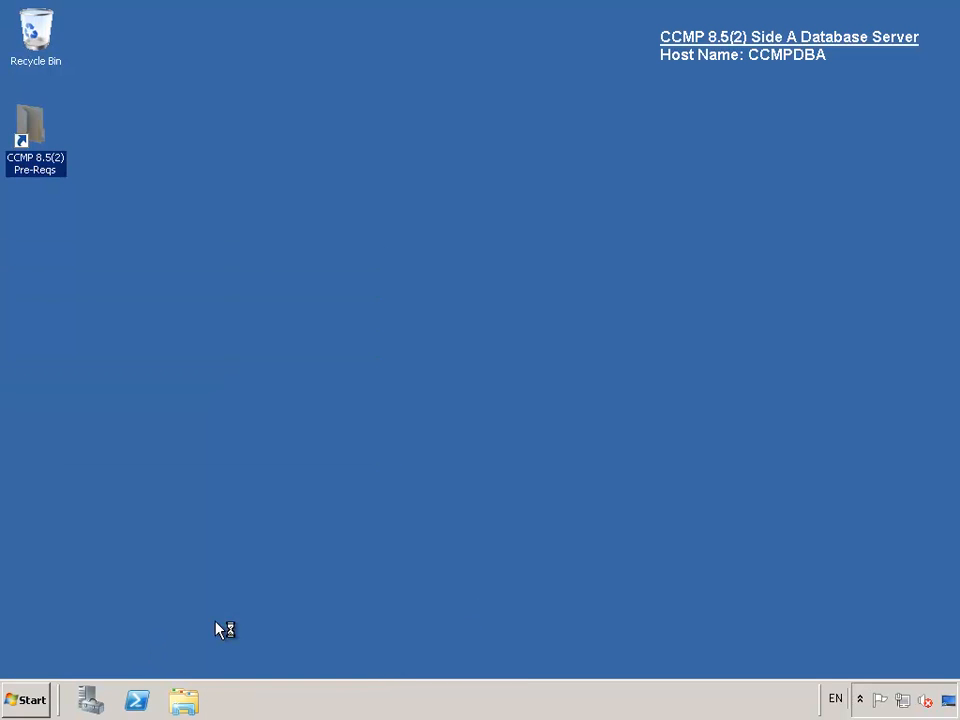
pyautogui.click(474, 315)
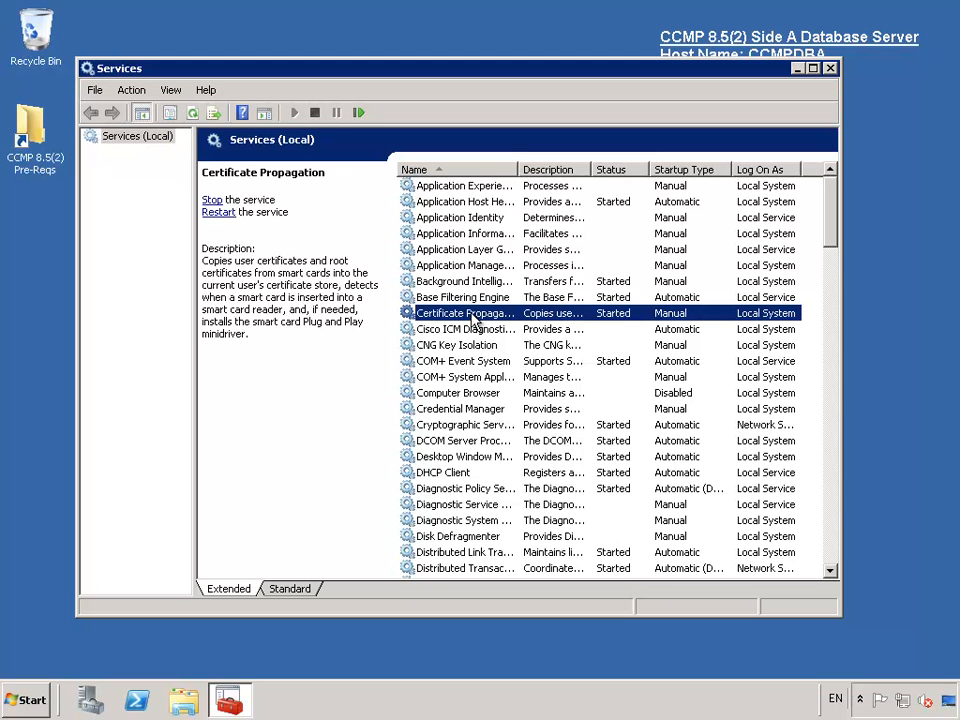
pyautogui.press('u')
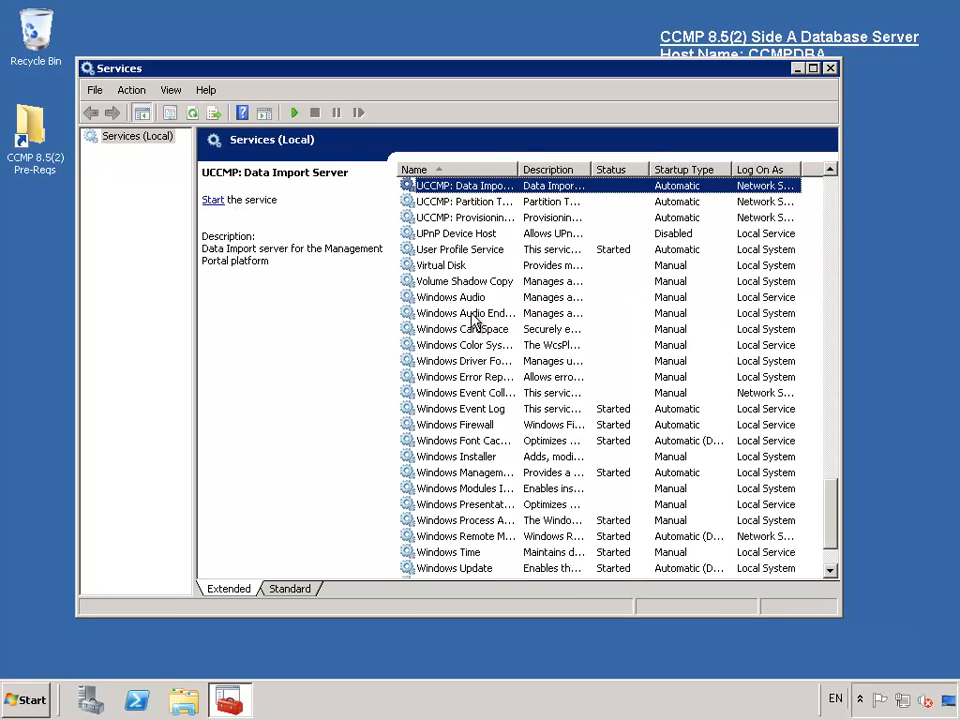
# - Start the UCCMP Provisioning Server, Partition Table Manager and Data Import Server services
pyautogui.rightClick(479, 217)
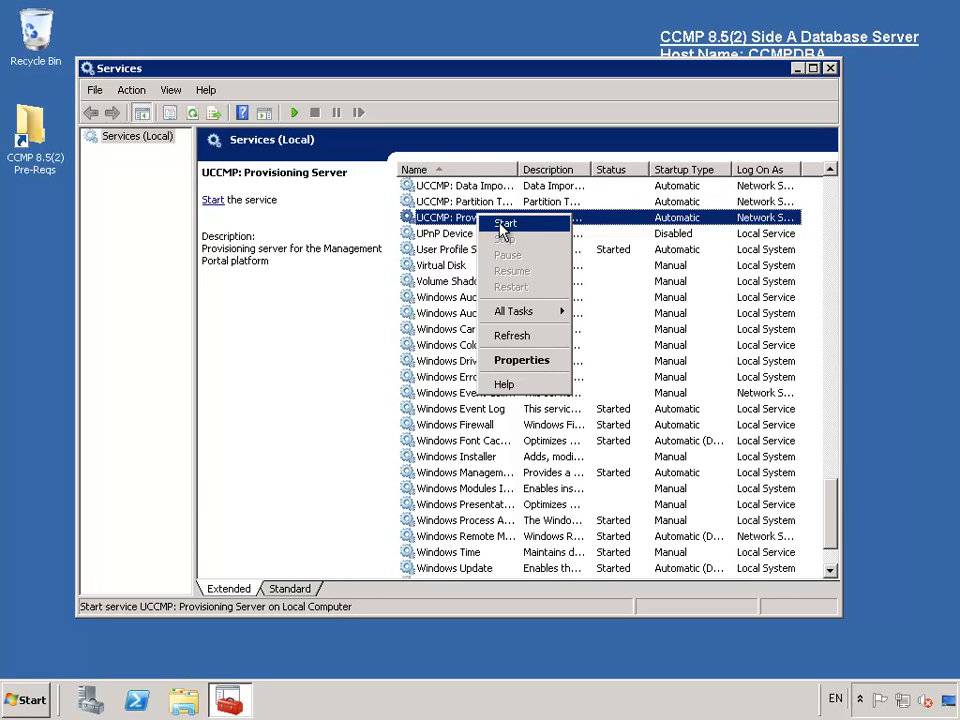
pyautogui.click(504, 224)
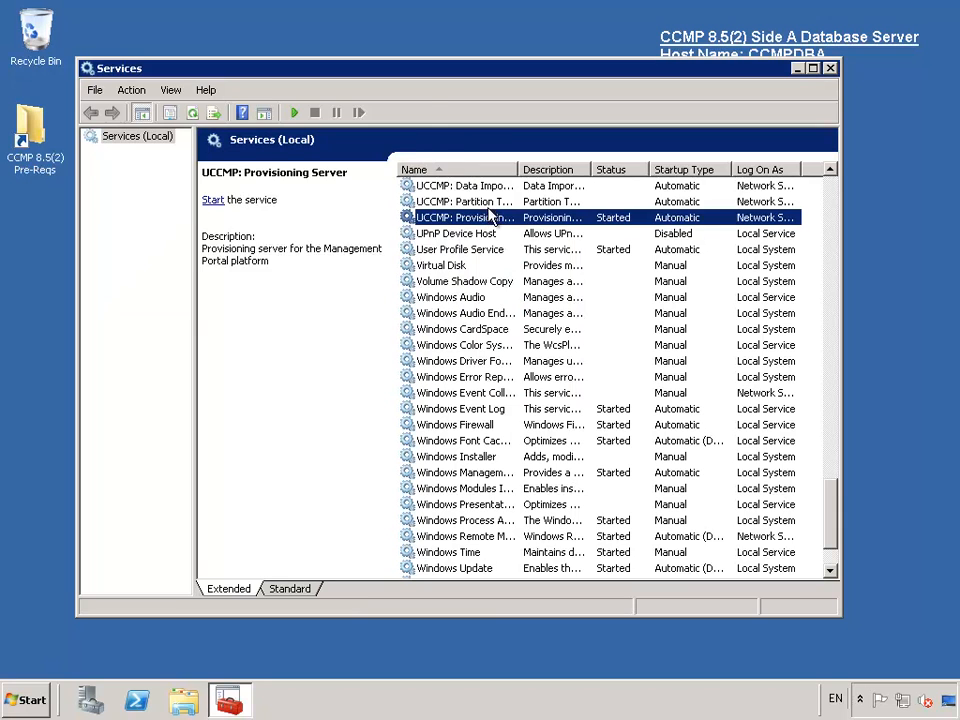
pyautogui.click(489, 204)
pyautogui.rightClick(492, 202)
pyautogui.click(516, 214)
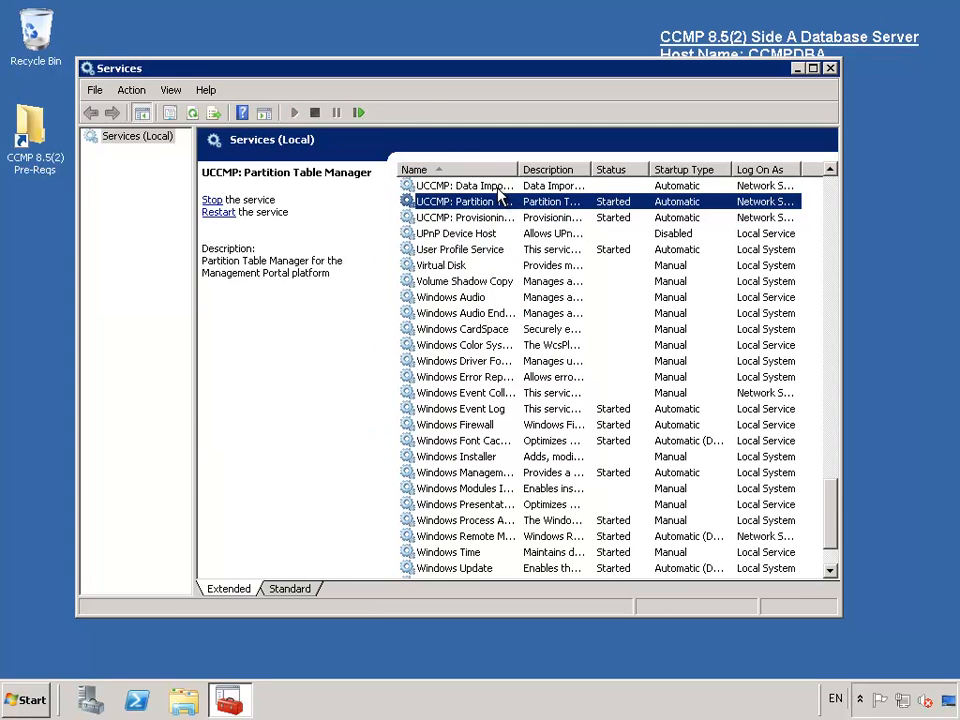
pyautogui.click(497, 188)
pyautogui.rightClick(497, 189)
pyautogui.click(517, 200)
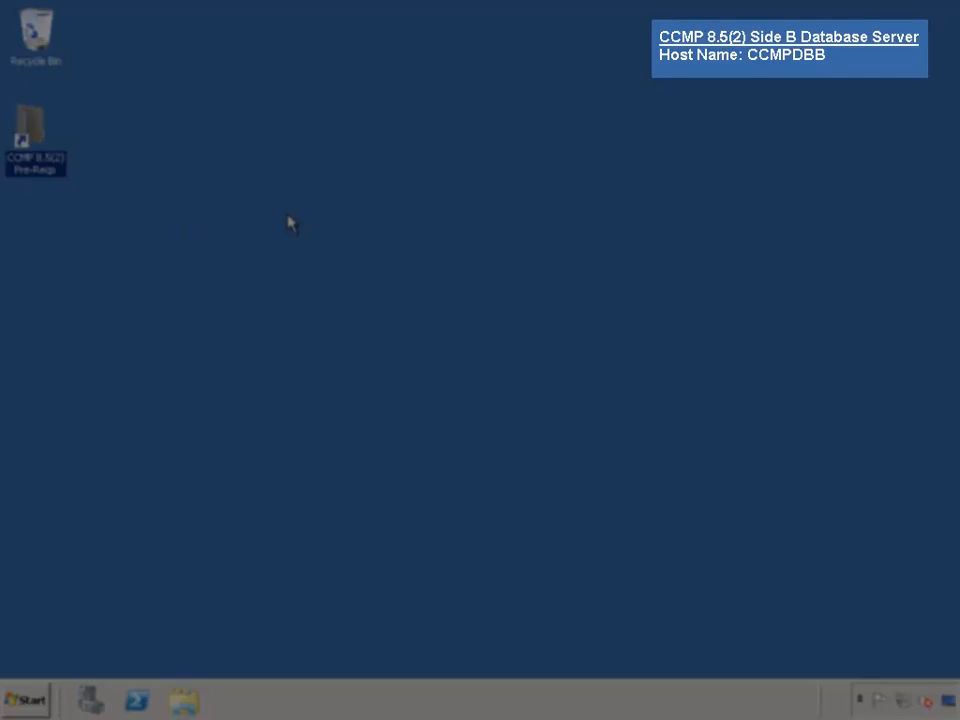
# - Open the Services console via Run and jump to the UCCMP services
pyautogui.click(20, 697)
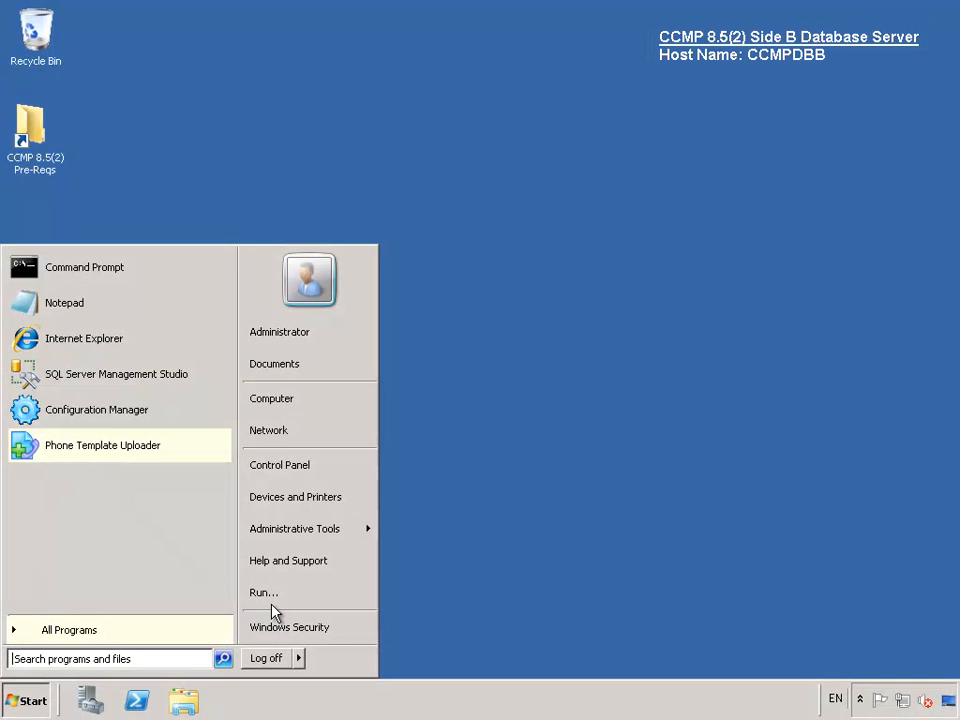
pyautogui.click(275, 597)
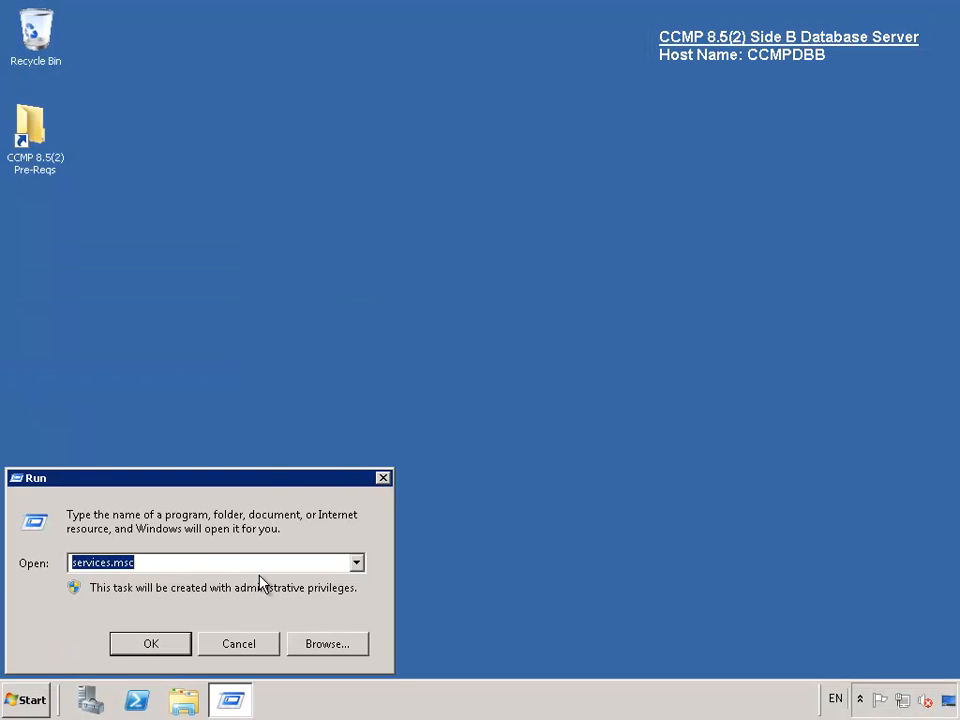
pyautogui.press('Return')
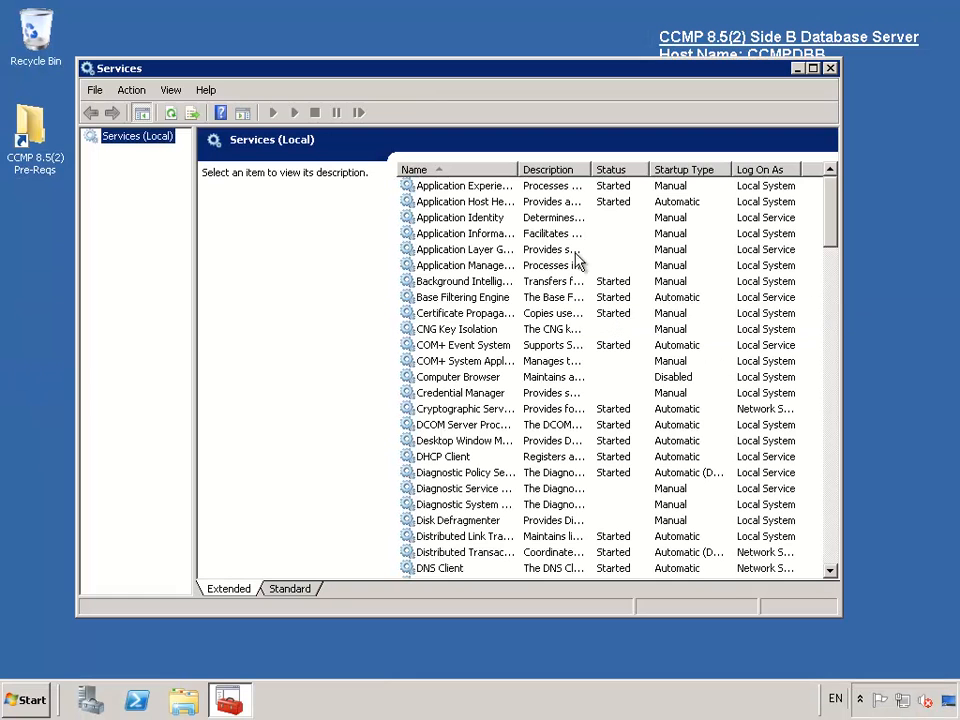
pyautogui.click(567, 265)
pyautogui.press('u')
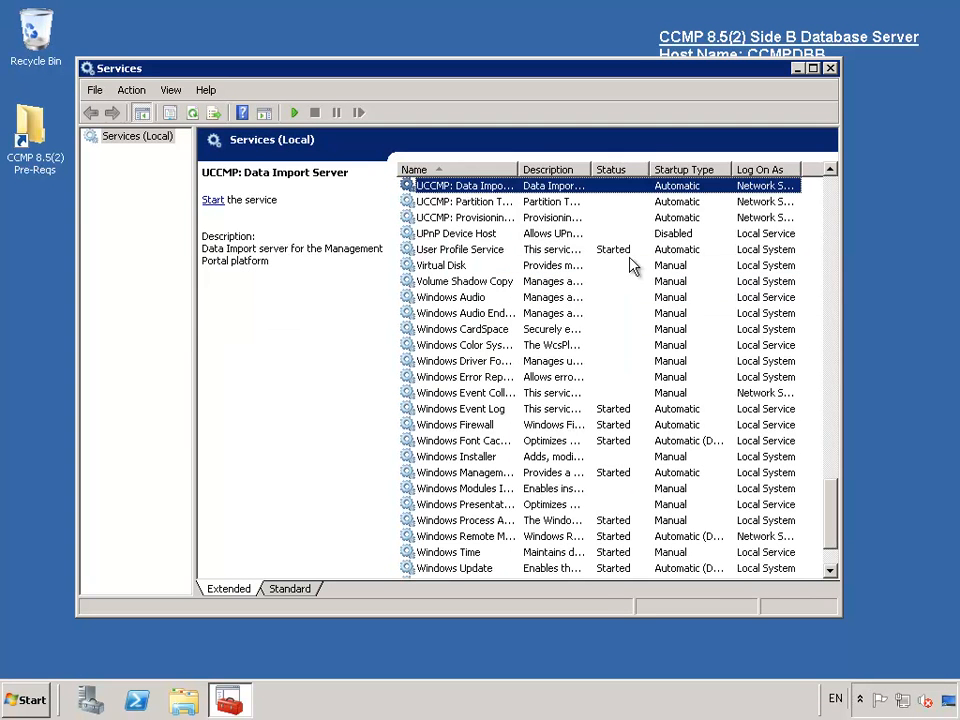
# - Start the UCCMP Data Import Server, Partition Table Manager and Provisioning Server services
pyautogui.rightClick(488, 186)
pyautogui.click(510, 195)
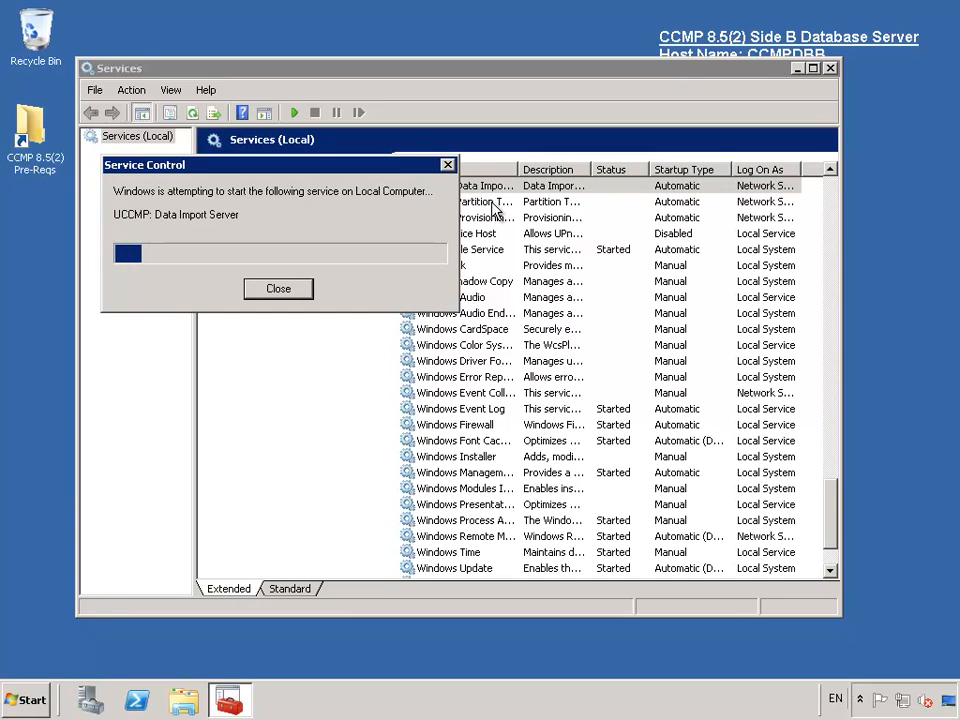
pyautogui.rightClick(492, 203)
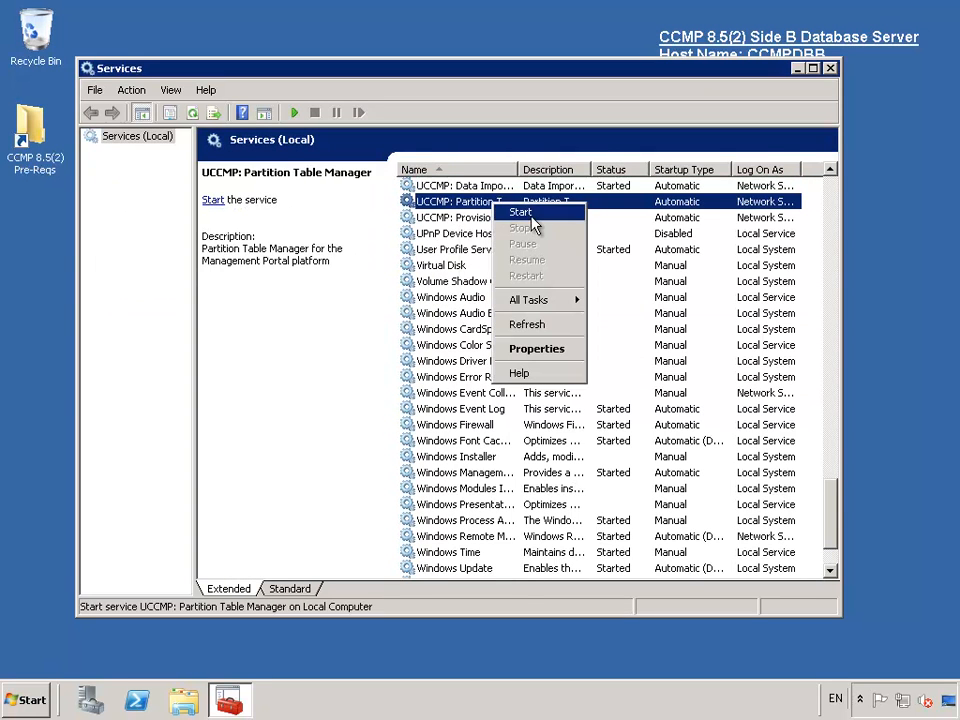
pyautogui.click(522, 213)
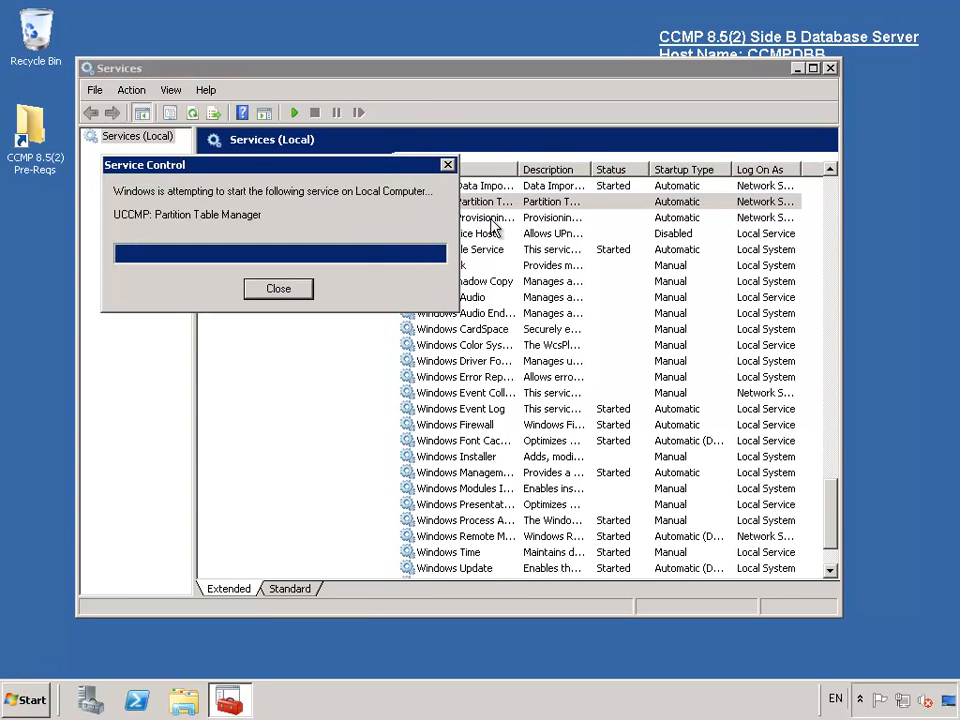
pyautogui.rightClick(495, 218)
pyautogui.click(519, 230)
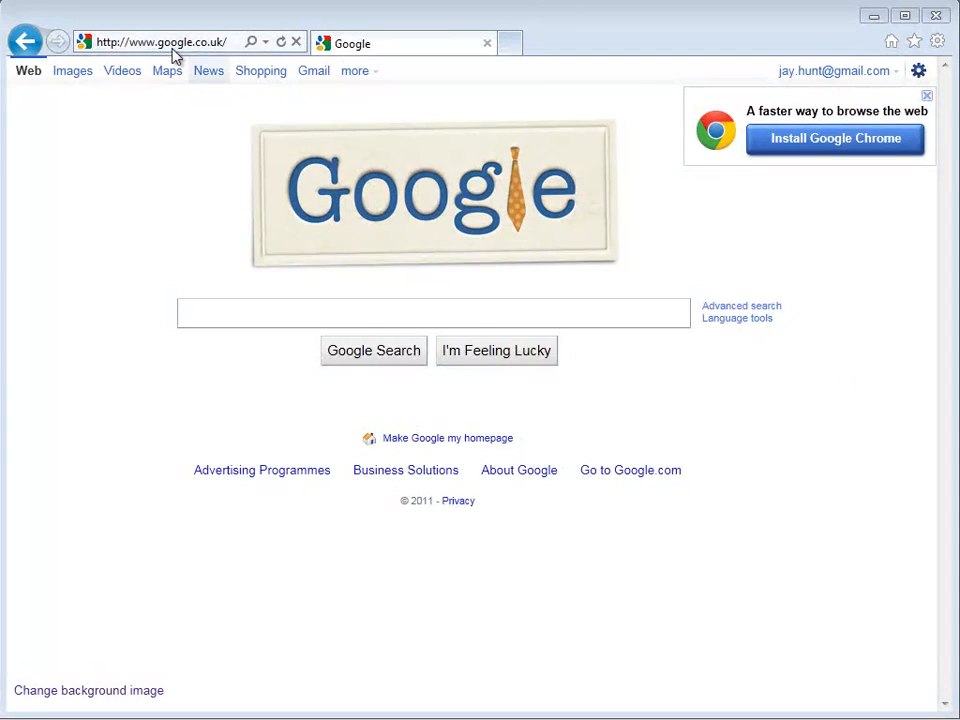
# - Load the Management Portal URL, accept the notice, and log in as administrator
pyautogui.click(173, 45)
pyautogui.hotkey('ctrl', 'v')
pyautogui.press('Return')
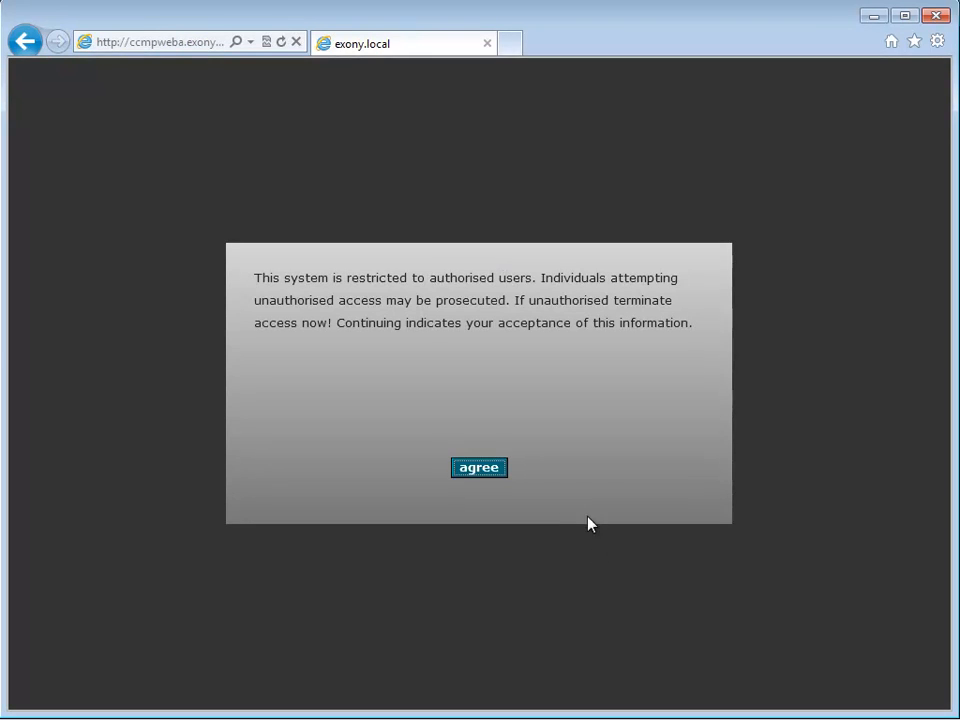
pyautogui.click(481, 471)
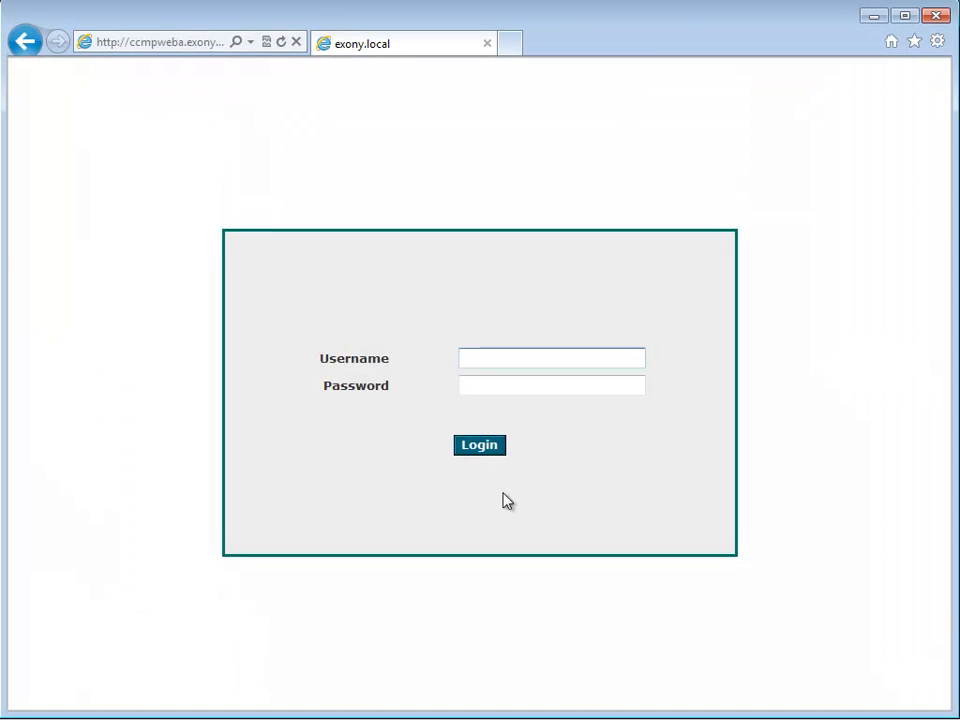
pyautogui.write('administrator')
pyautogui.press('Tab')
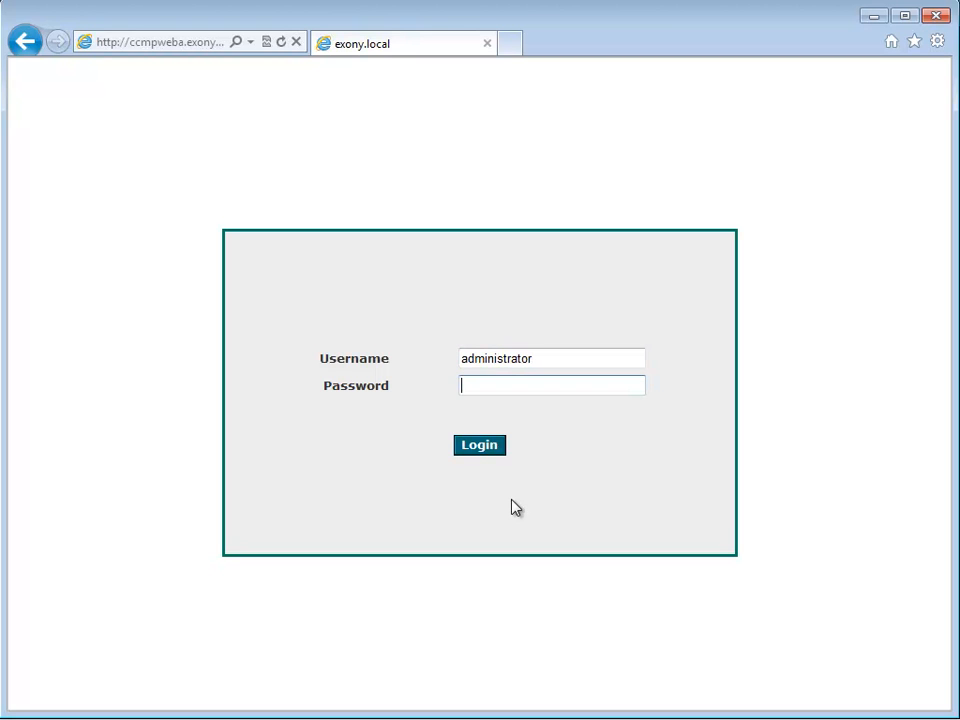
pyautogui.write('•••••')
pyautogui.press('BackSpace')
pyautogui.press('BackSpace')
pyautogui.press('BackSpace')
pyautogui.press('BackSpace')
pyautogui.press('BackSpace')
pyautogui.click(478, 447)
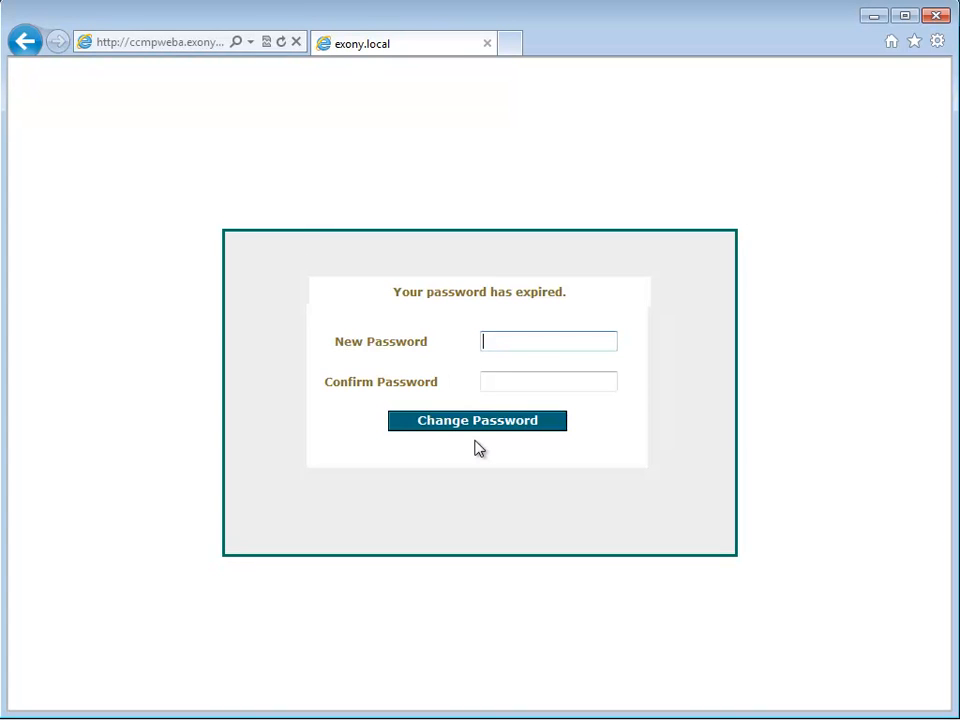
# - Replace the expired password with a new one entered in both password fields
pyautogui.write('password')
pyautogui.press('Tab')
pyautogui.write('password')
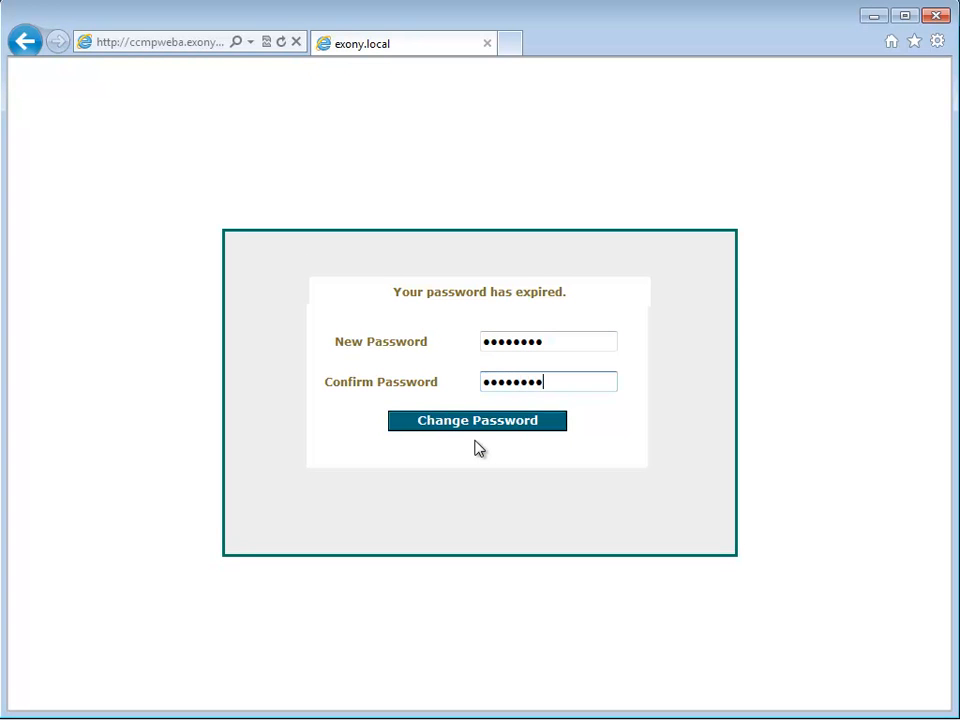
pyautogui.click(489, 429)
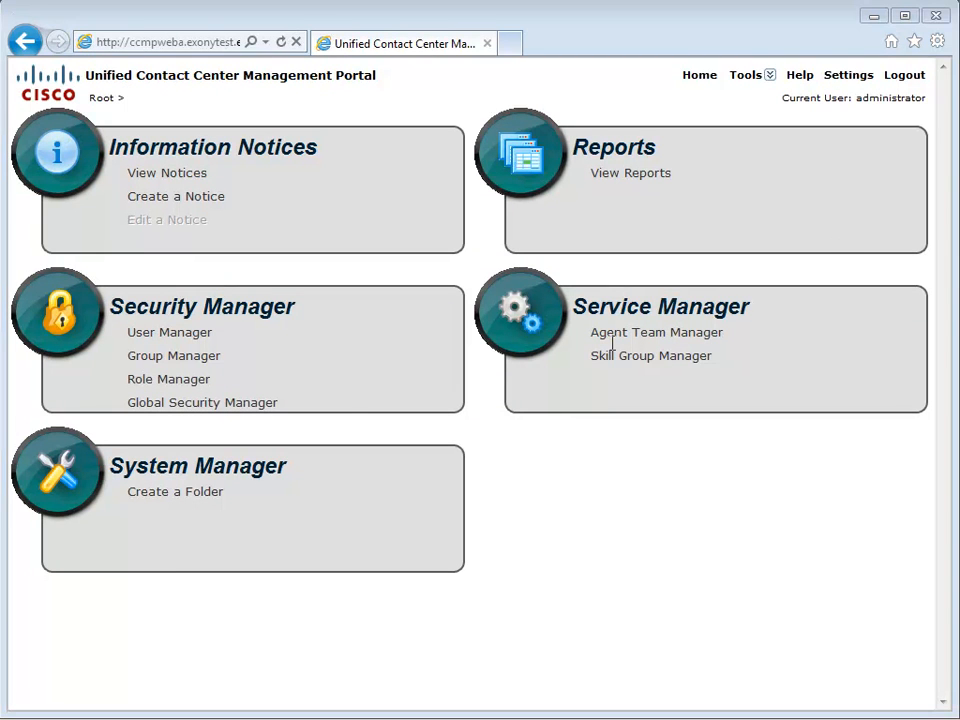
pyautogui.click(244, 479)
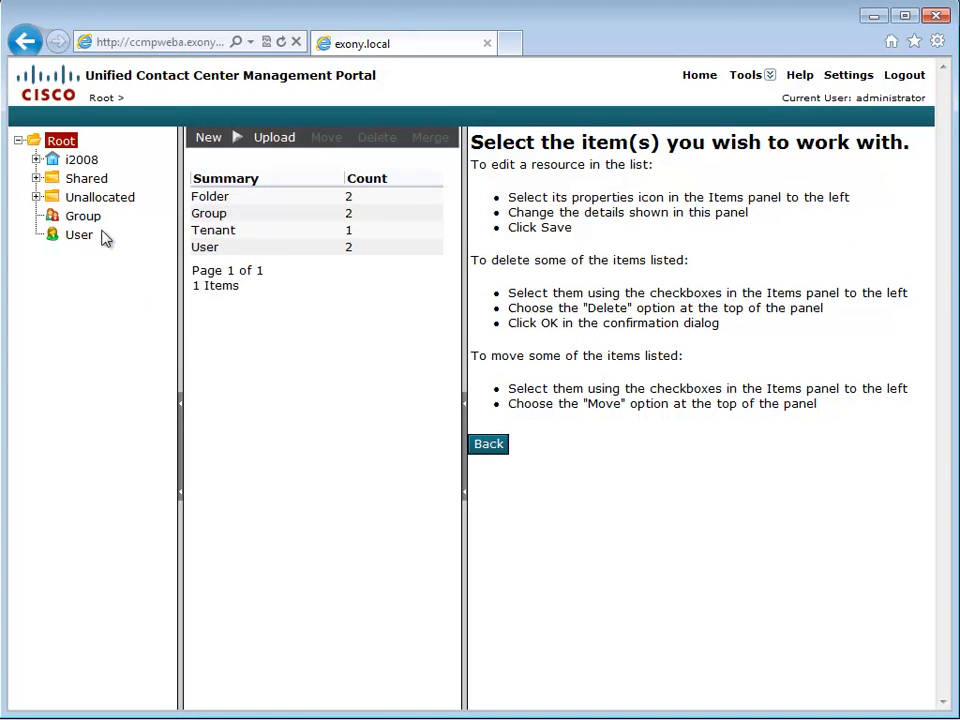
pyautogui.click(36, 160)
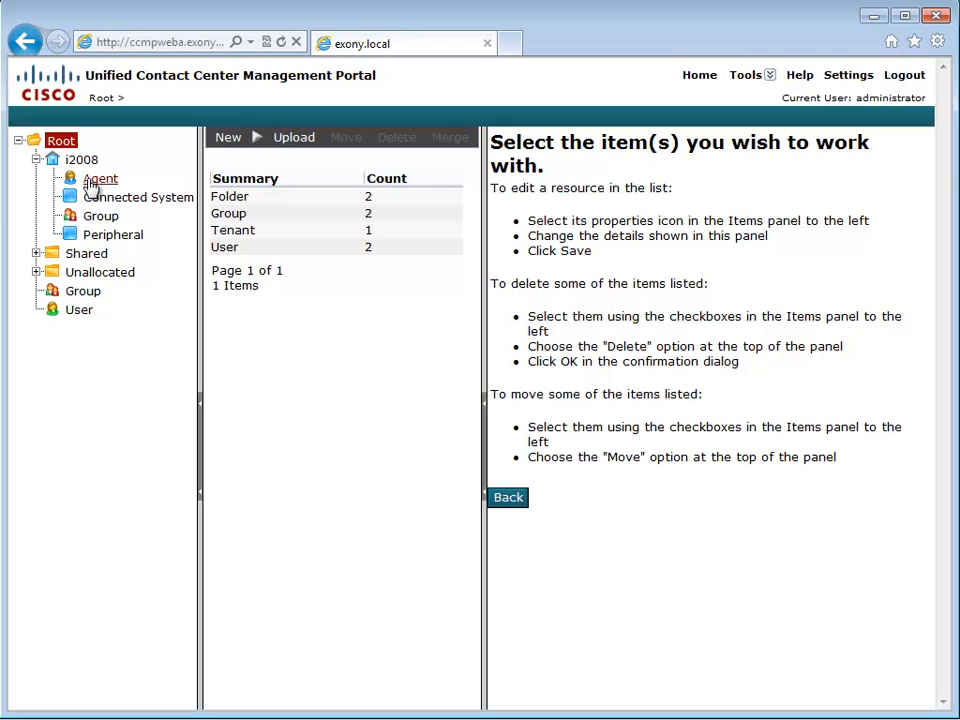
pyautogui.click(90, 184)
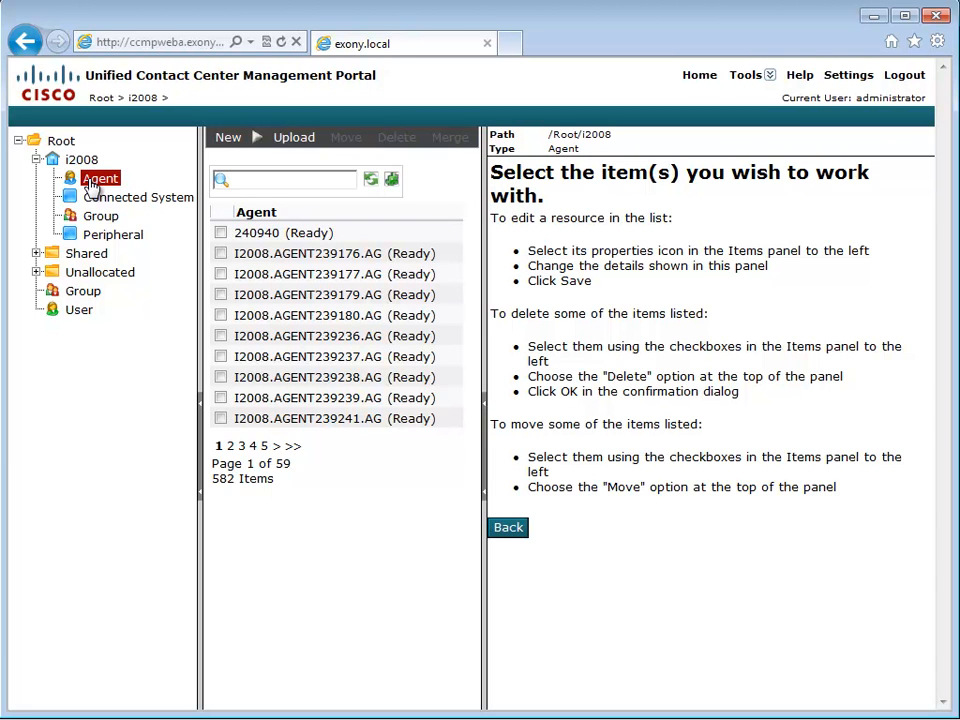
pyautogui.click(37, 161)
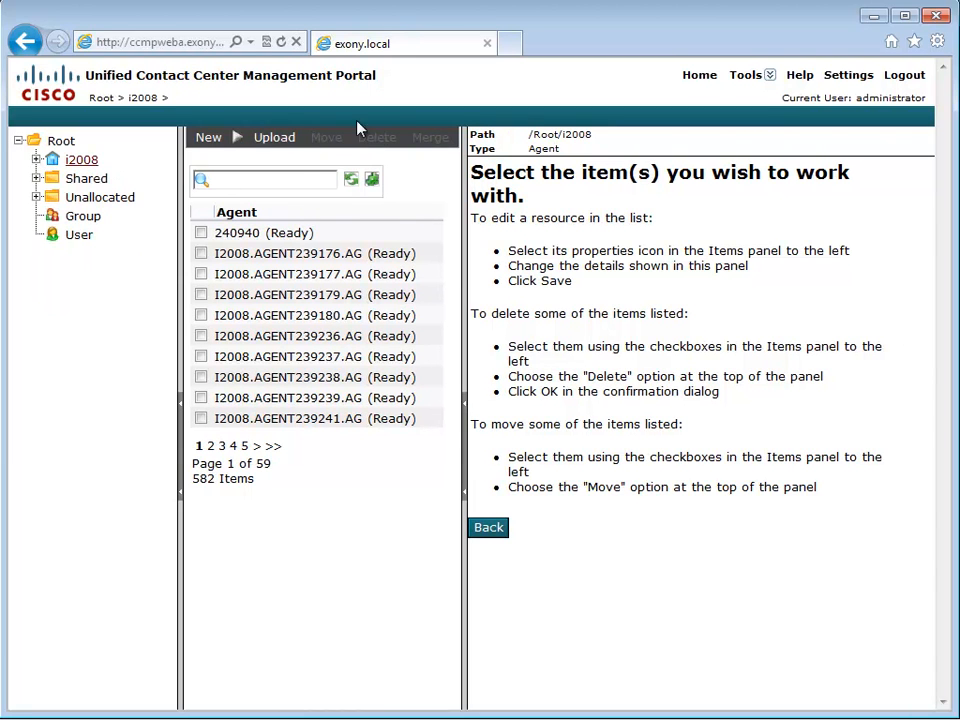
pyautogui.click(699, 80)
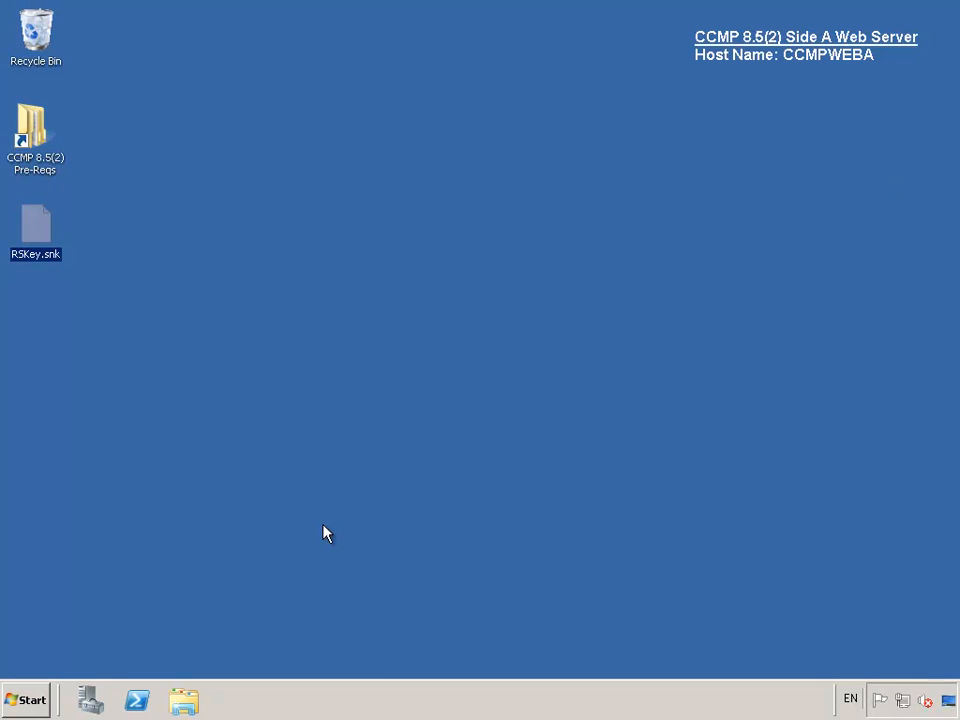
# - Launch Report Uploader from the Management Portal program group
pyautogui.click(24, 700)
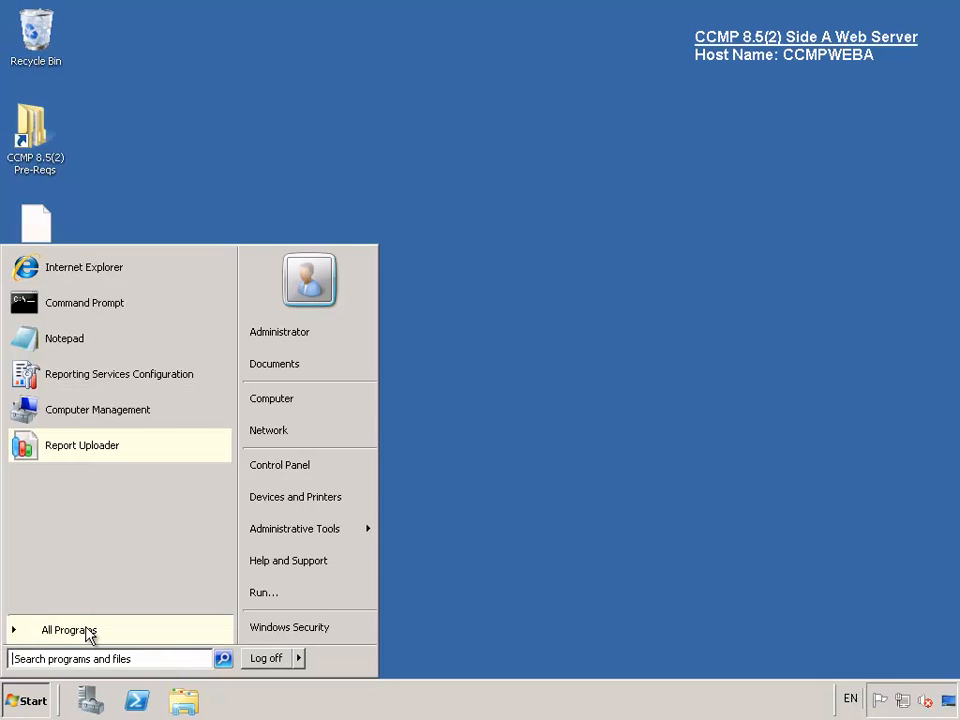
pyautogui.click(82, 632)
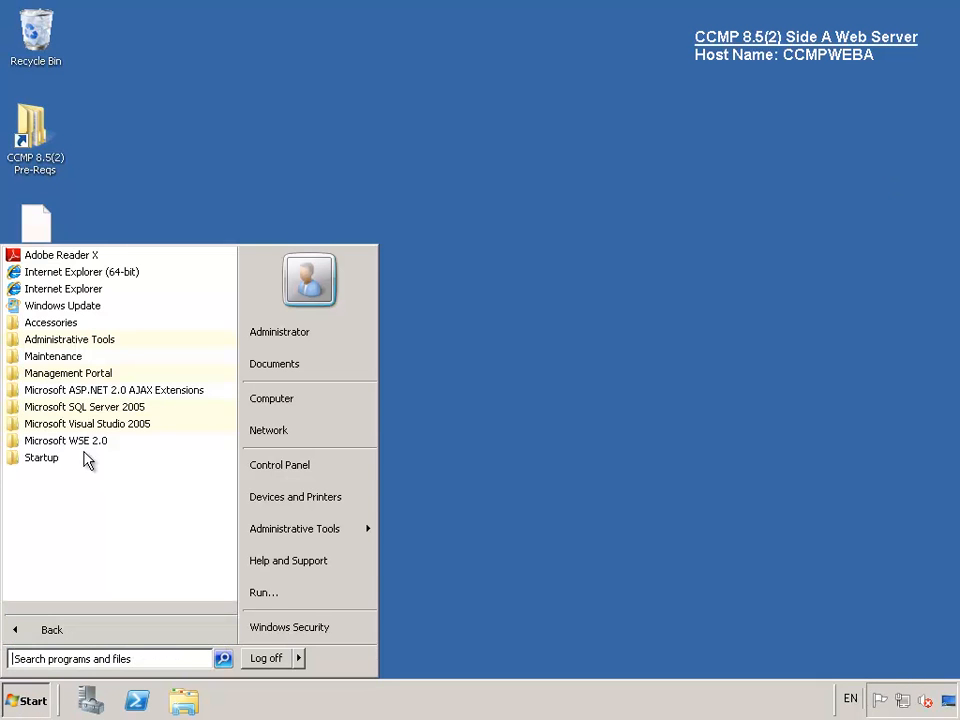
pyautogui.click(95, 374)
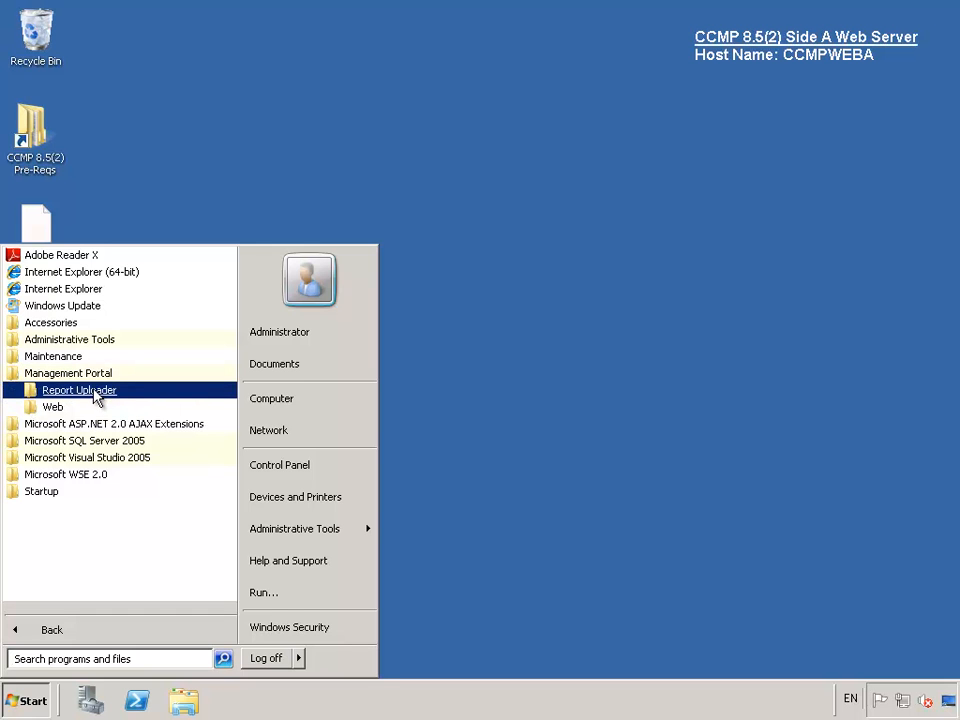
pyautogui.click(96, 393)
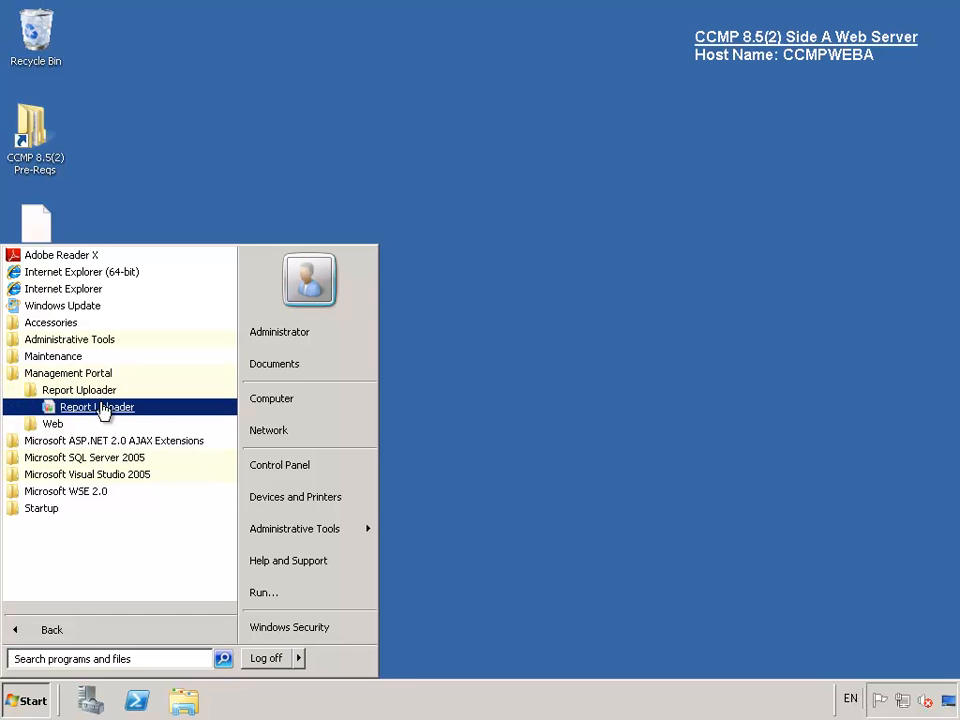
pyautogui.click(97, 407)
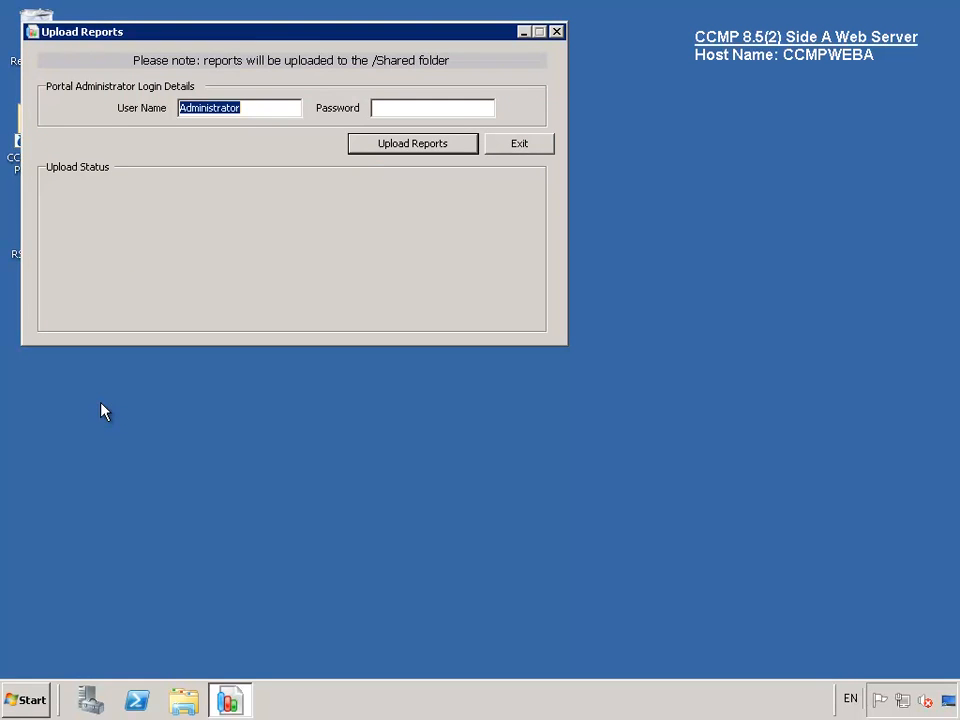
# - Enter the administrator password, upload the reports, and exit the uploader
pyautogui.click(388, 106)
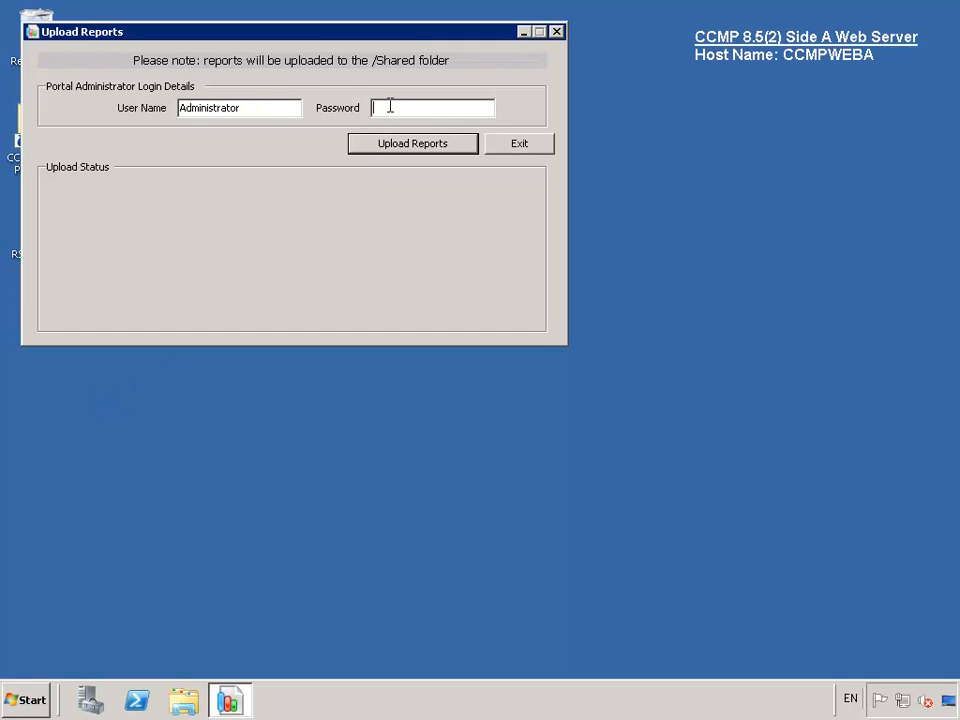
pyautogui.write('********')
pyautogui.click(420, 148)
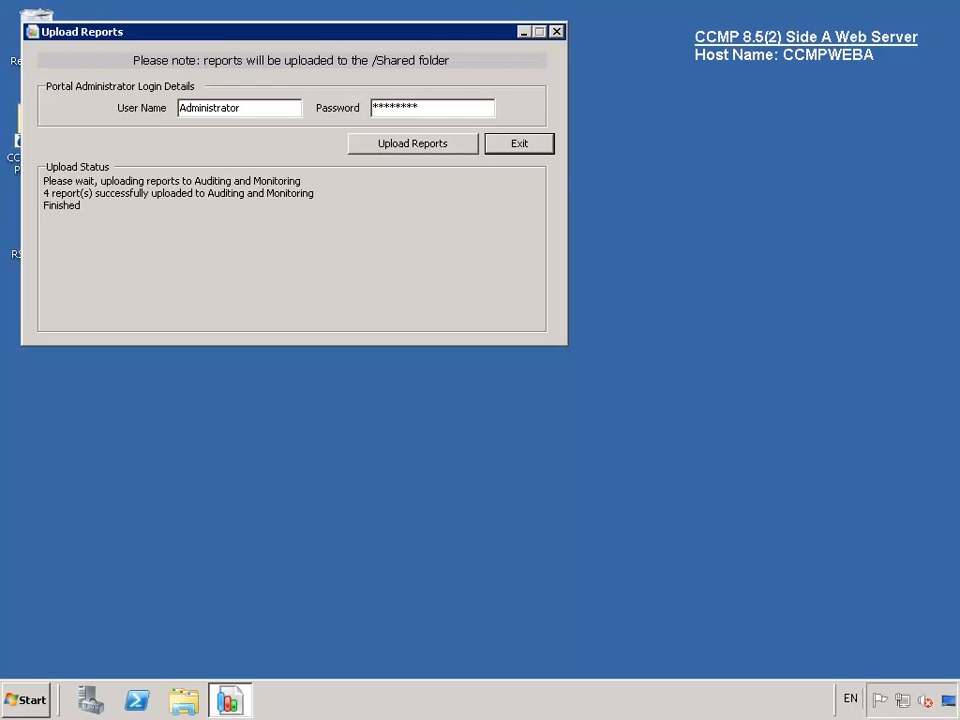
pyautogui.click(536, 146)
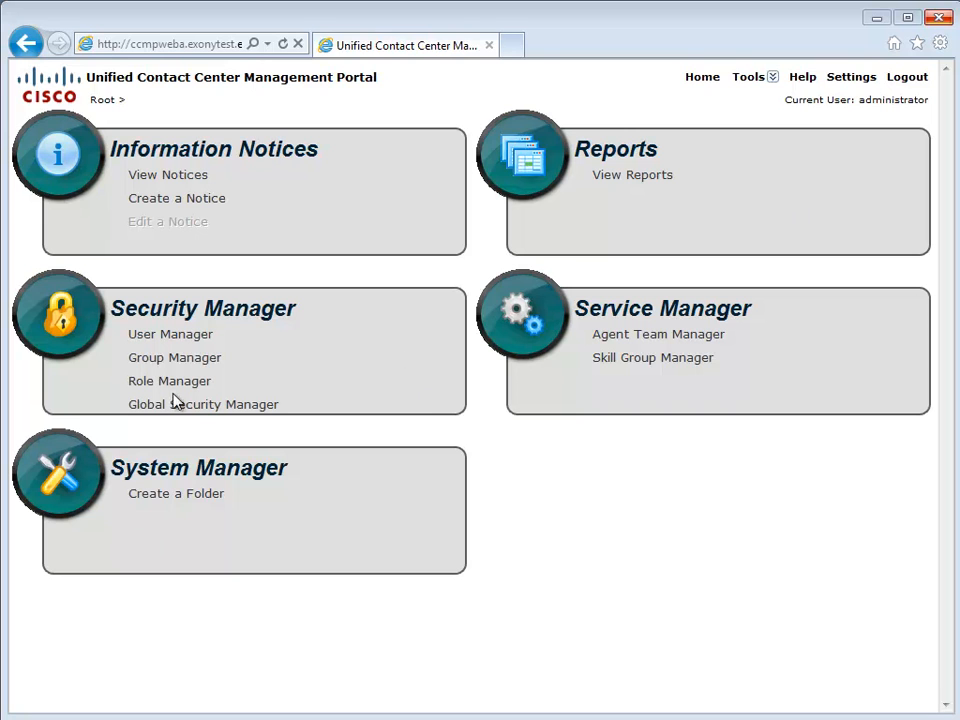
# - In System Manager, expand tenant i2008 and show its skill groups
pyautogui.click(206, 478)
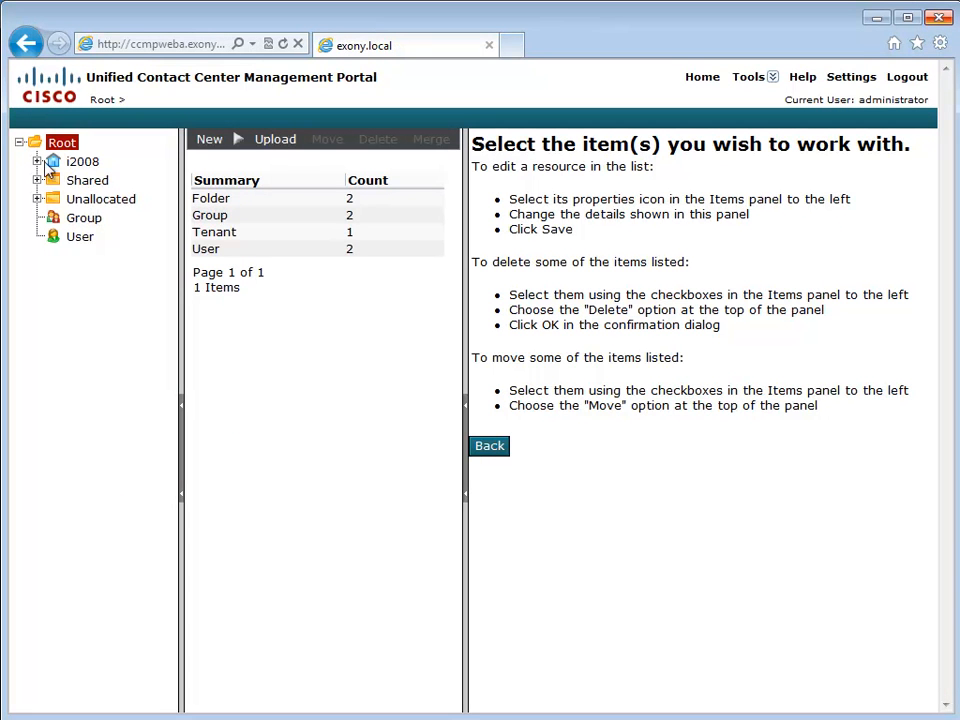
pyautogui.click(37, 162)
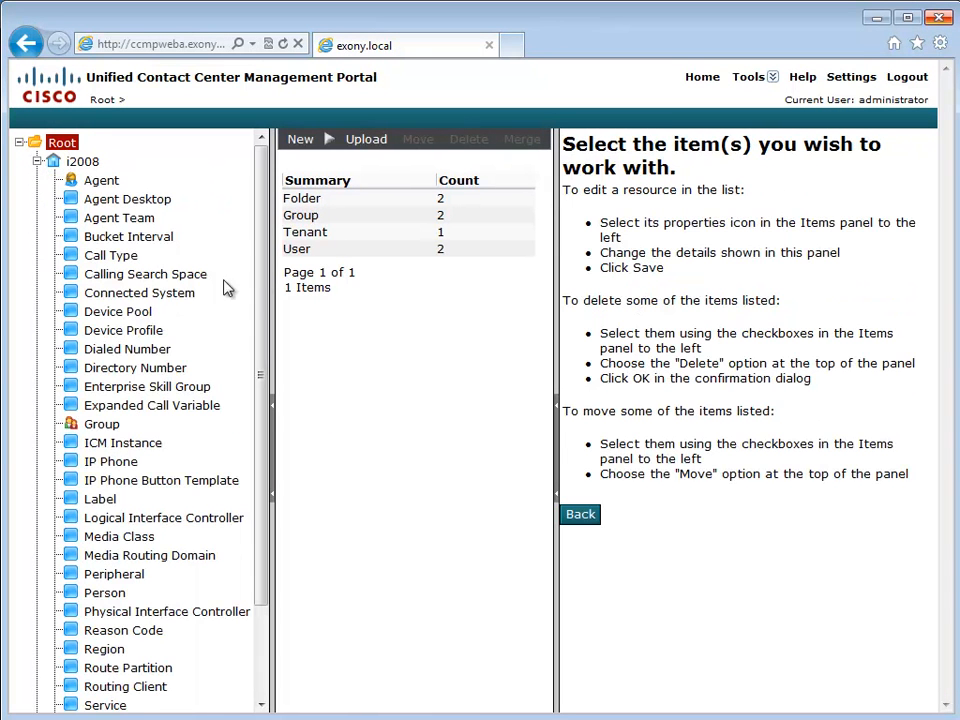
pyautogui.moveTo(263, 277); pyautogui.dragTo(257, 400)
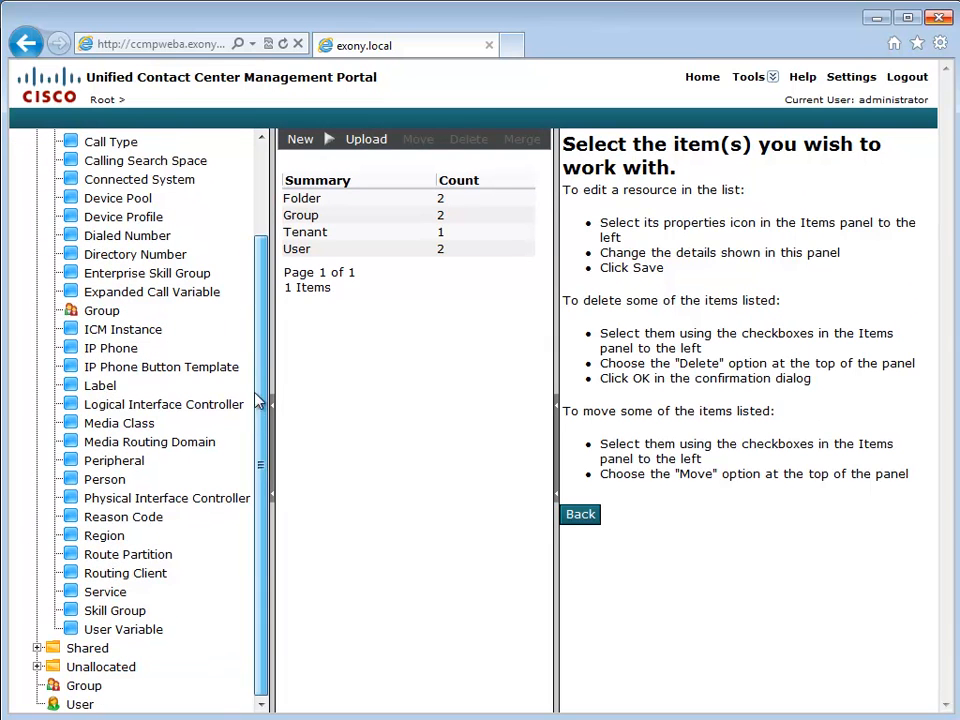
pyautogui.click(101, 613)
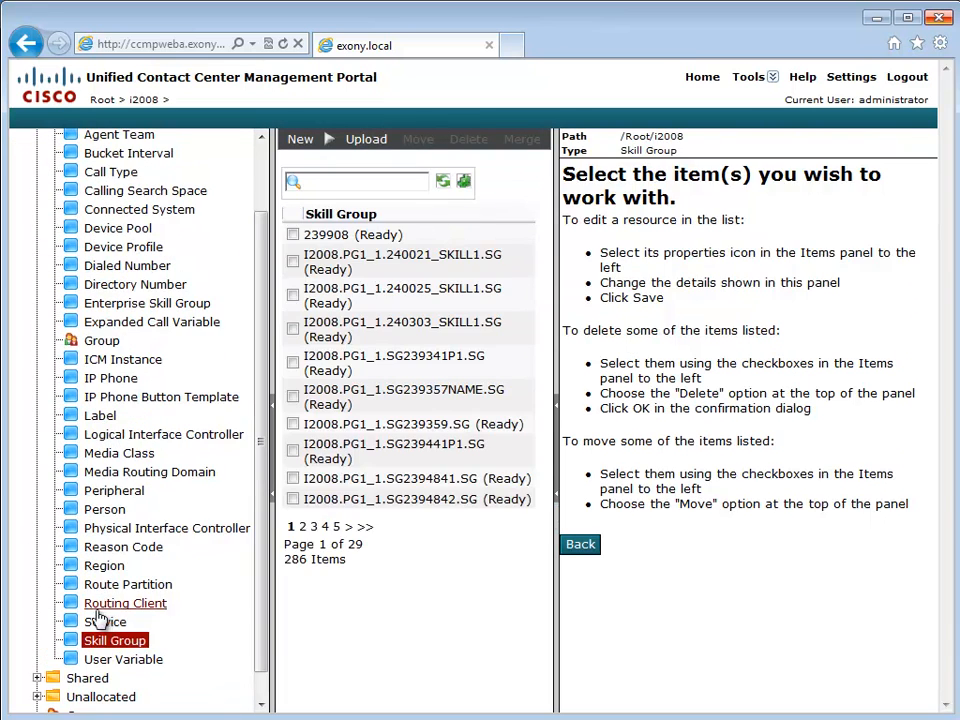
# - Create skill group CCMPTestOcelotSG1 and save it
pyautogui.click(301, 140)
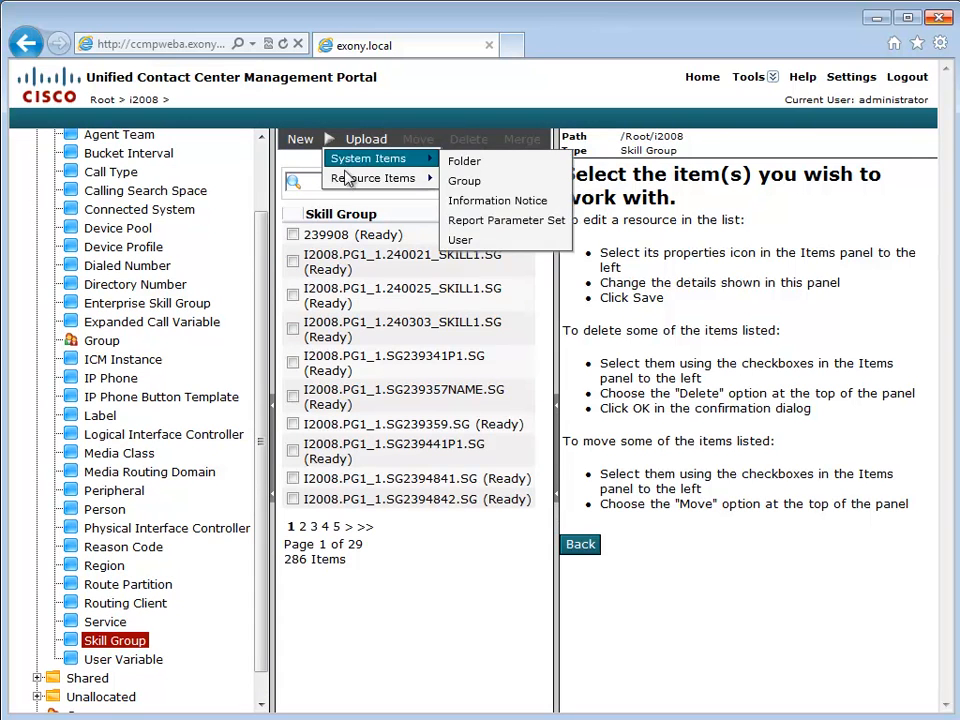
pyautogui.moveTo(350, 178)
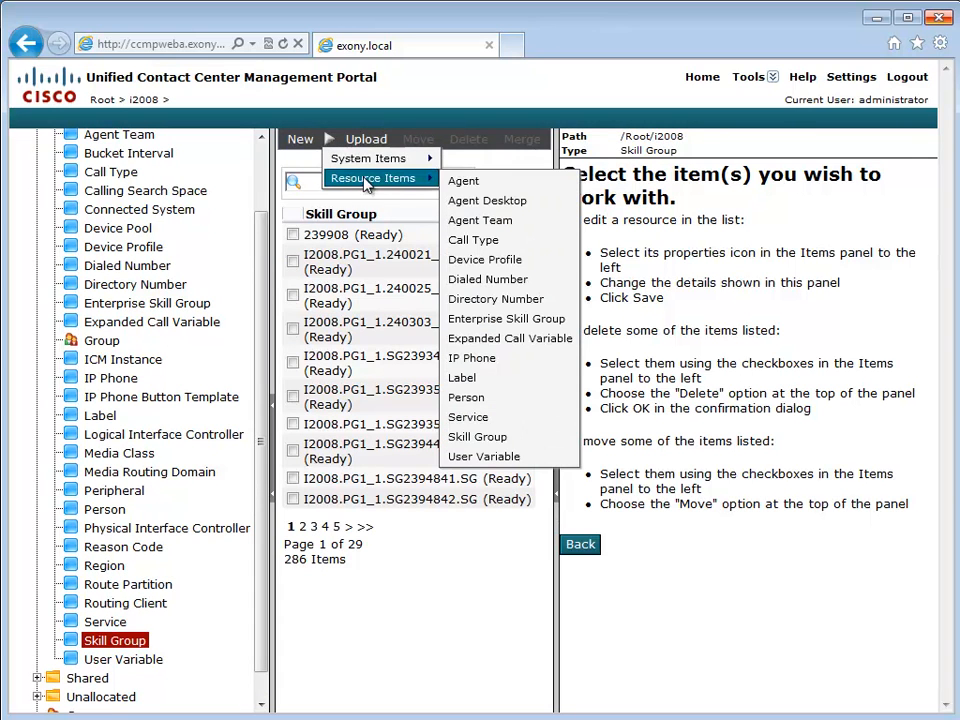
pyautogui.click(477, 437)
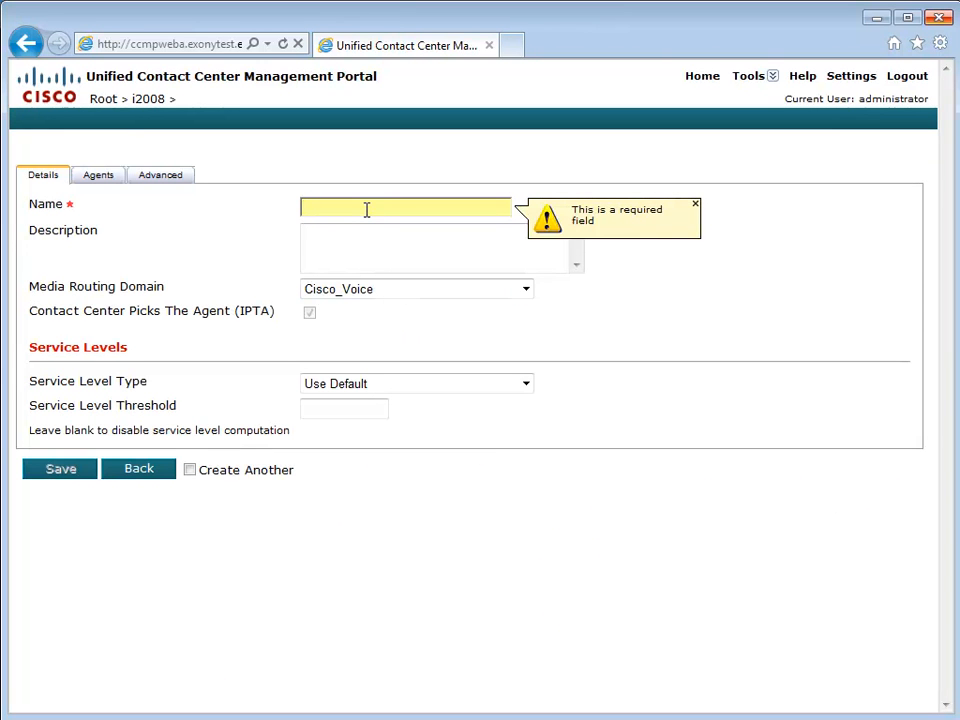
pyautogui.write('CCMP')
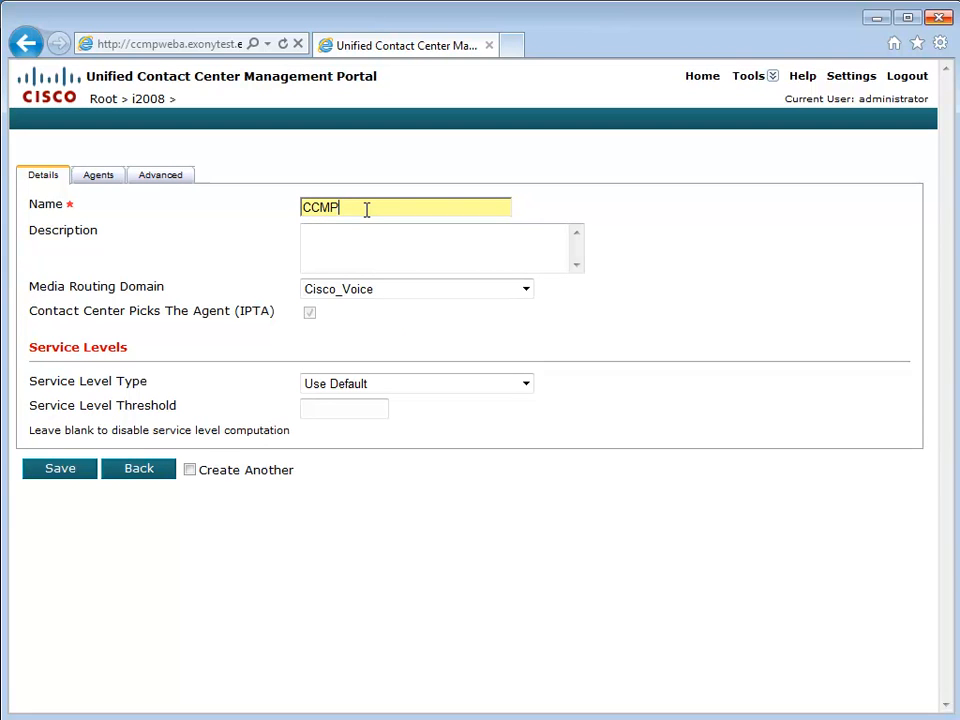
pyautogui.write('TestOcelotSG1')
pyautogui.click(62, 469)
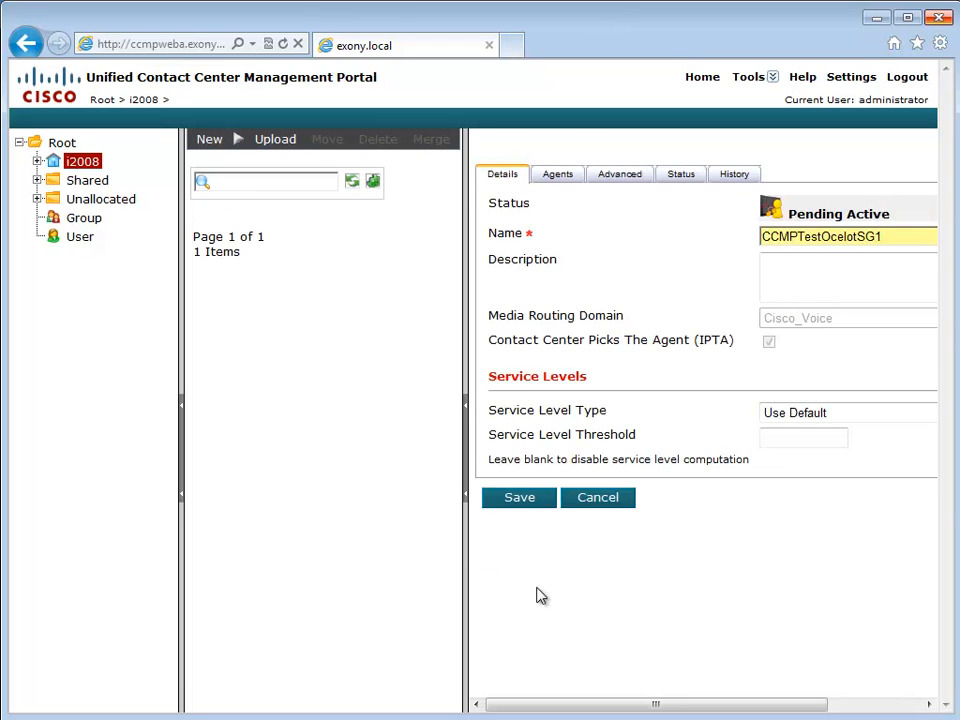
pyautogui.click(467, 474)
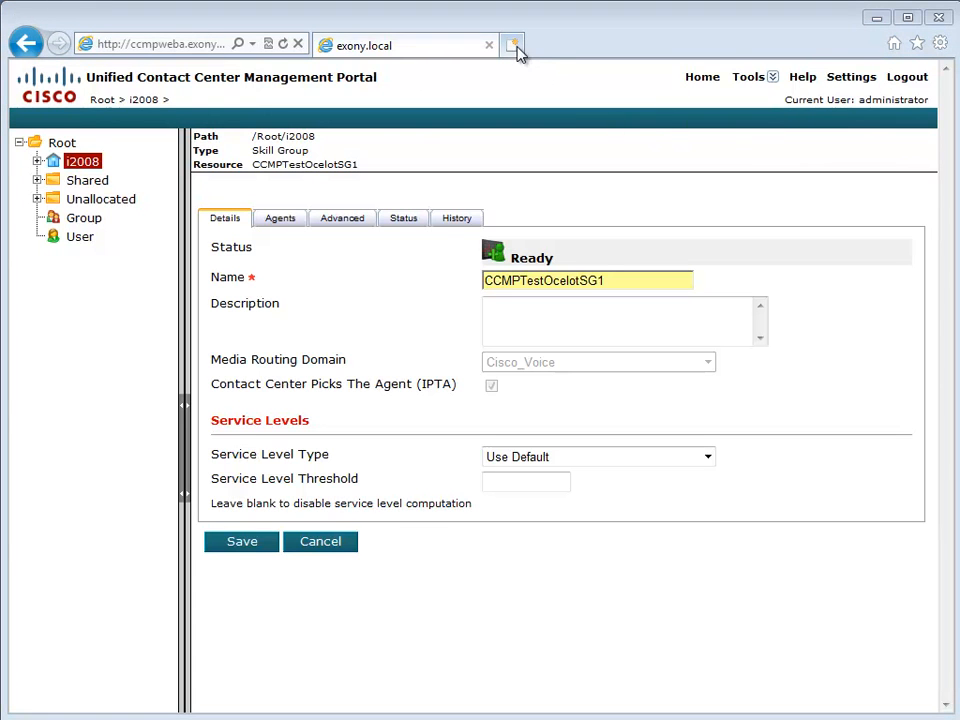
# - In a new tab, load the second ccmp portal server and accept the authorised-users notice
pyautogui.click(519, 48)
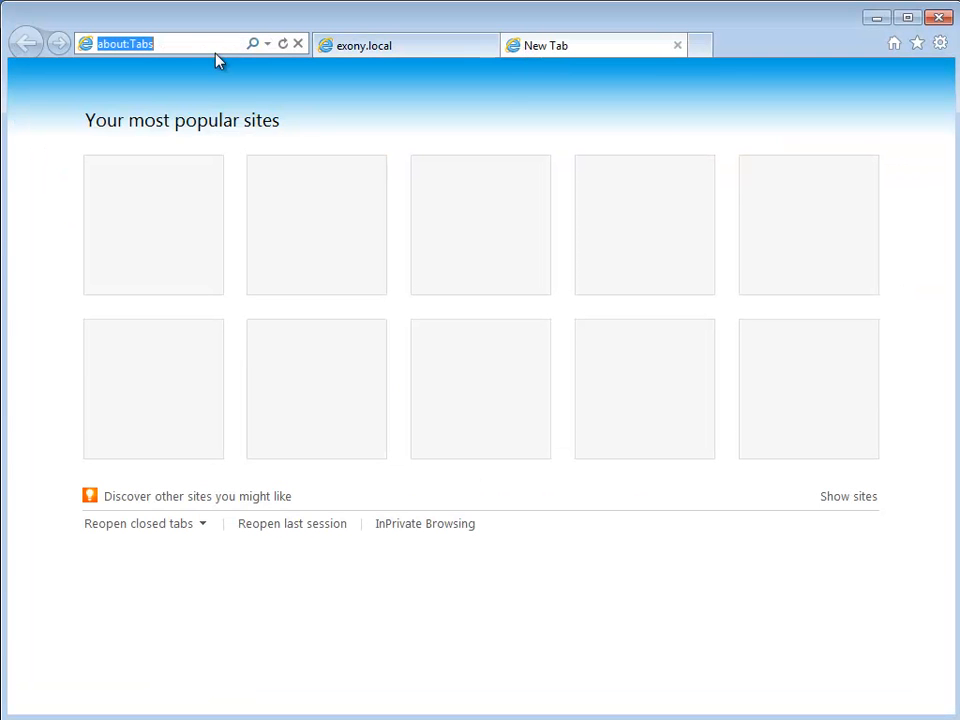
pyautogui.write('ccmpwebb.exonytest.exony.local/')
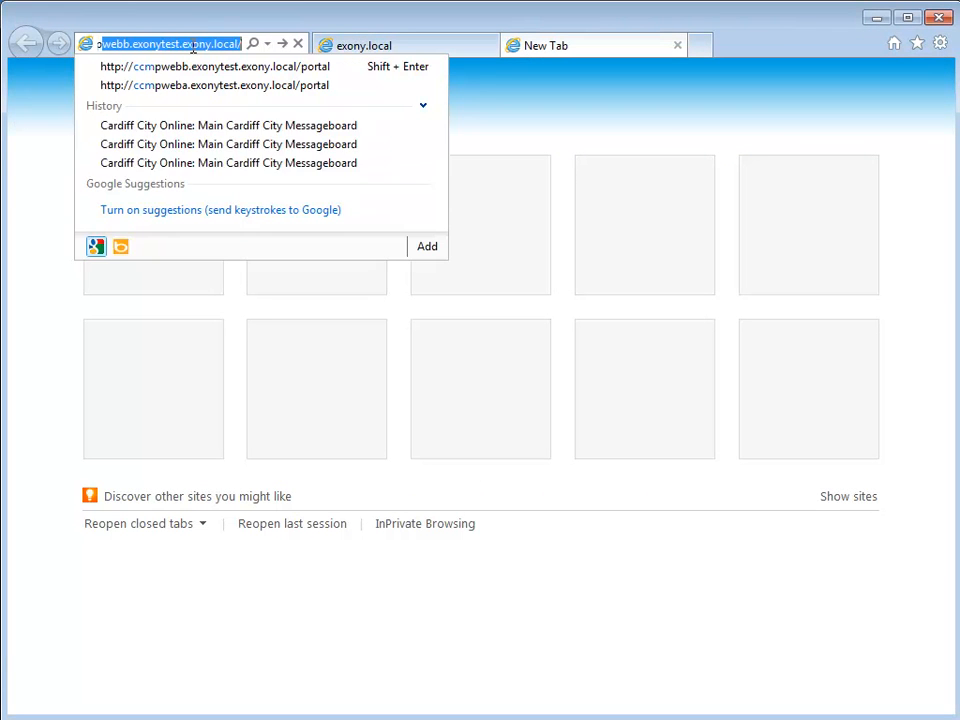
pyautogui.press('Down')
pyautogui.press('Return')
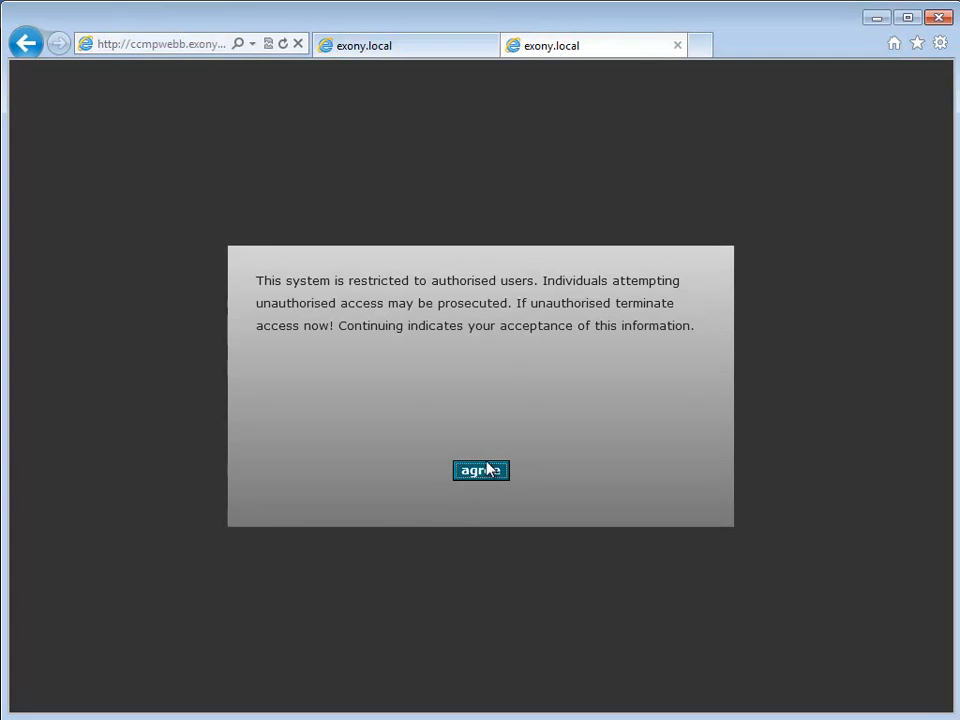
pyautogui.click(487, 469)
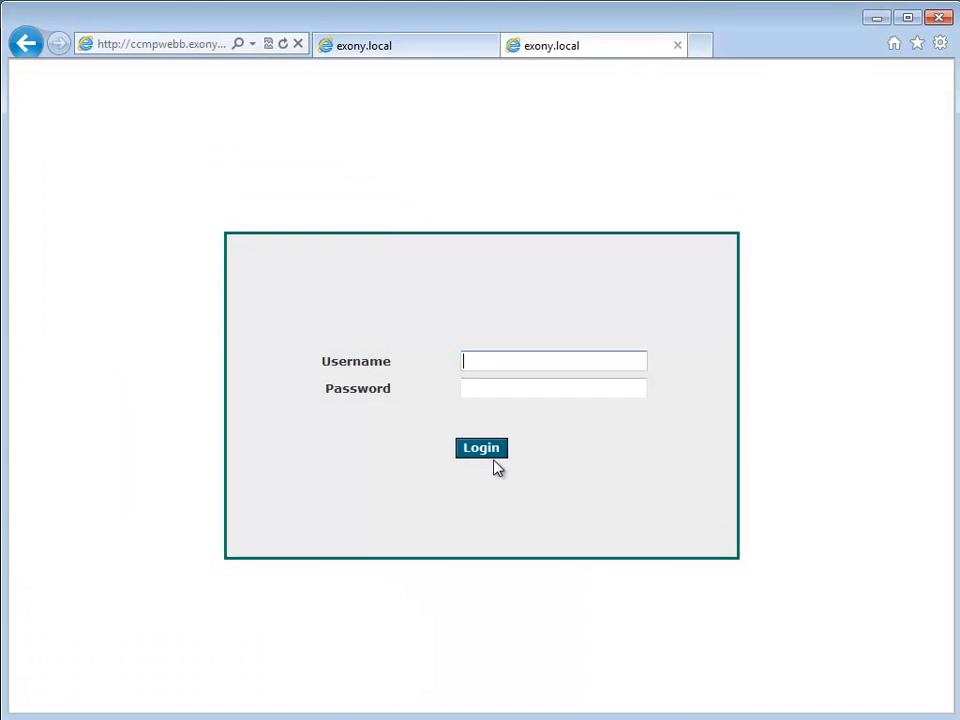
# - Log in as administrator and decline saving the password
pyautogui.write('administrator')
pyautogui.press('Tab')
pyautogui.write('••••••••')
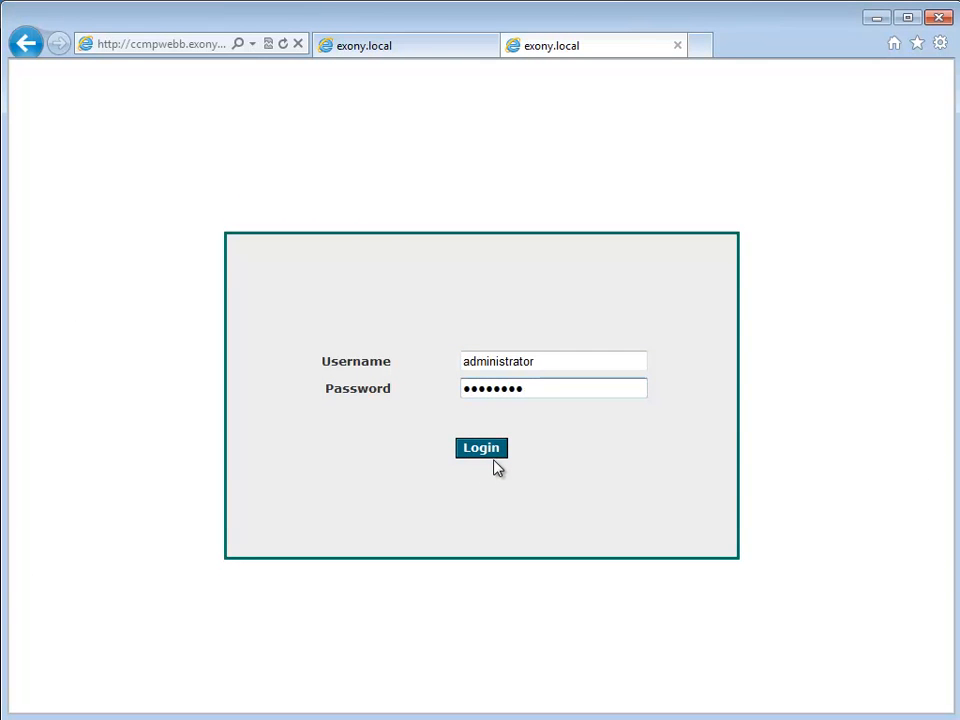
pyautogui.click(484, 450)
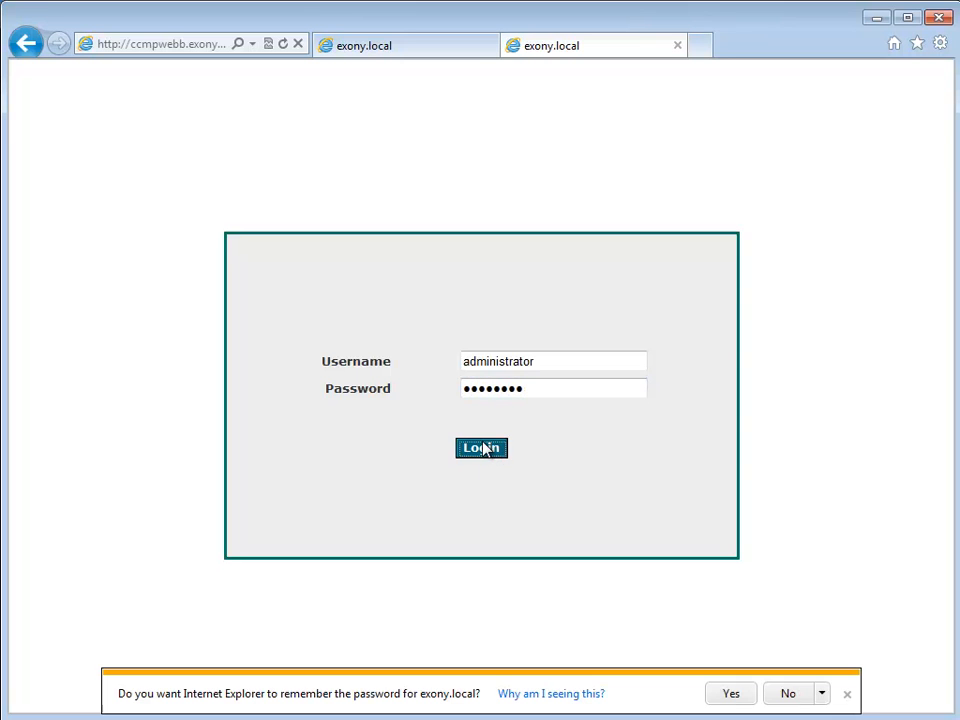
pyautogui.click(785, 697)
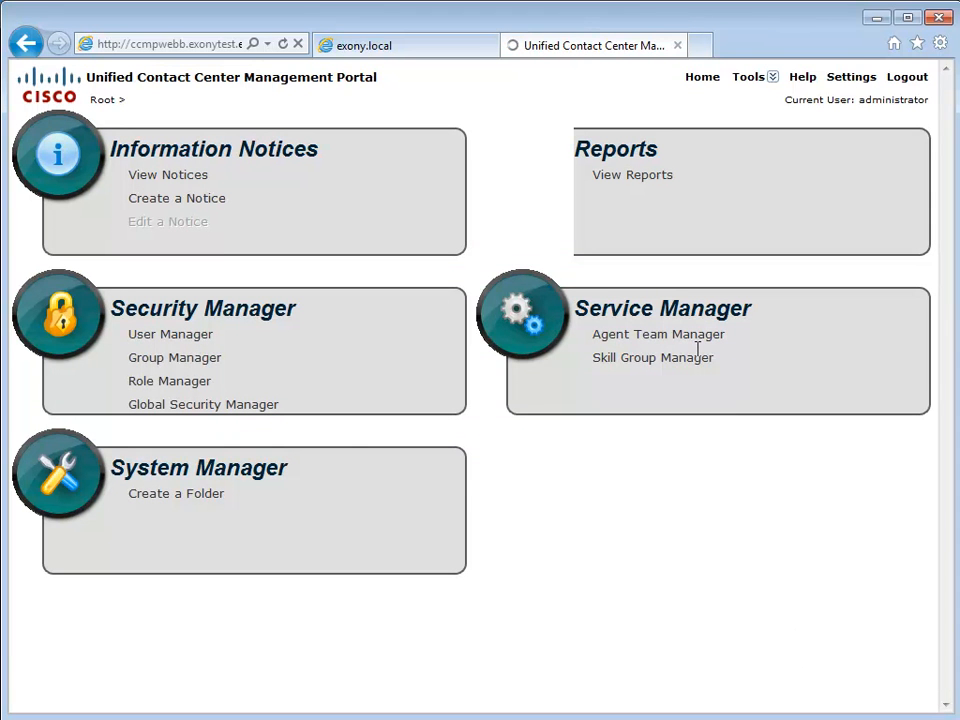
# - Open System Manager and list the skill groups under i2008
pyautogui.click(243, 474)
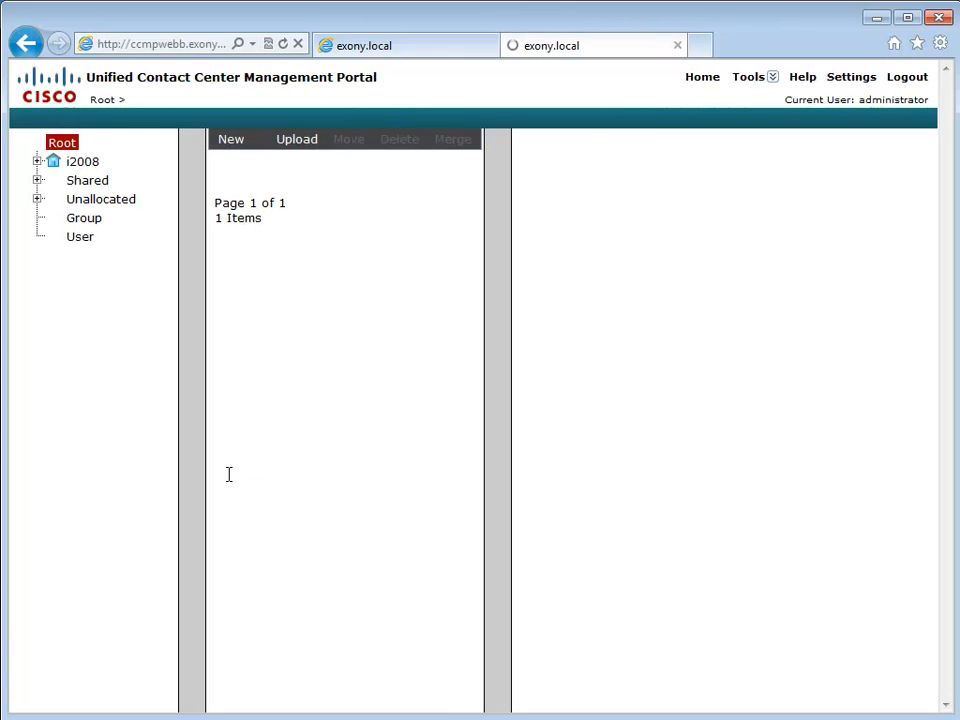
pyautogui.click(37, 161)
pyautogui.scroll(-2, 107, 443)
pyautogui.click(115, 620)
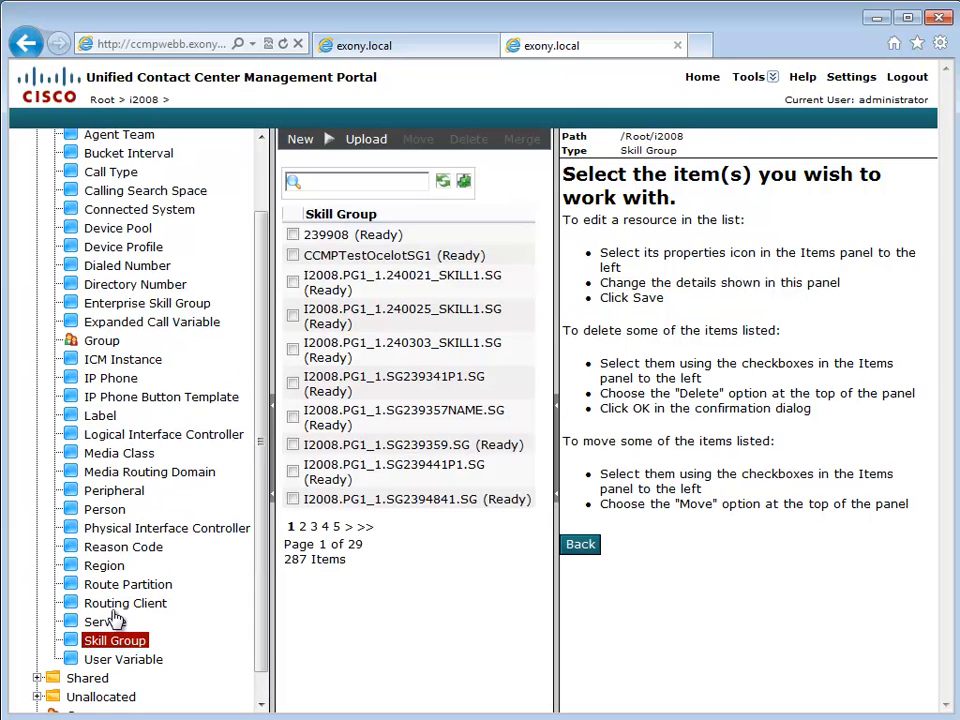
# - Verify CCMPTestOcelotSG1 shows Ready, then begin naming a new skill group
pyautogui.click(331, 260)
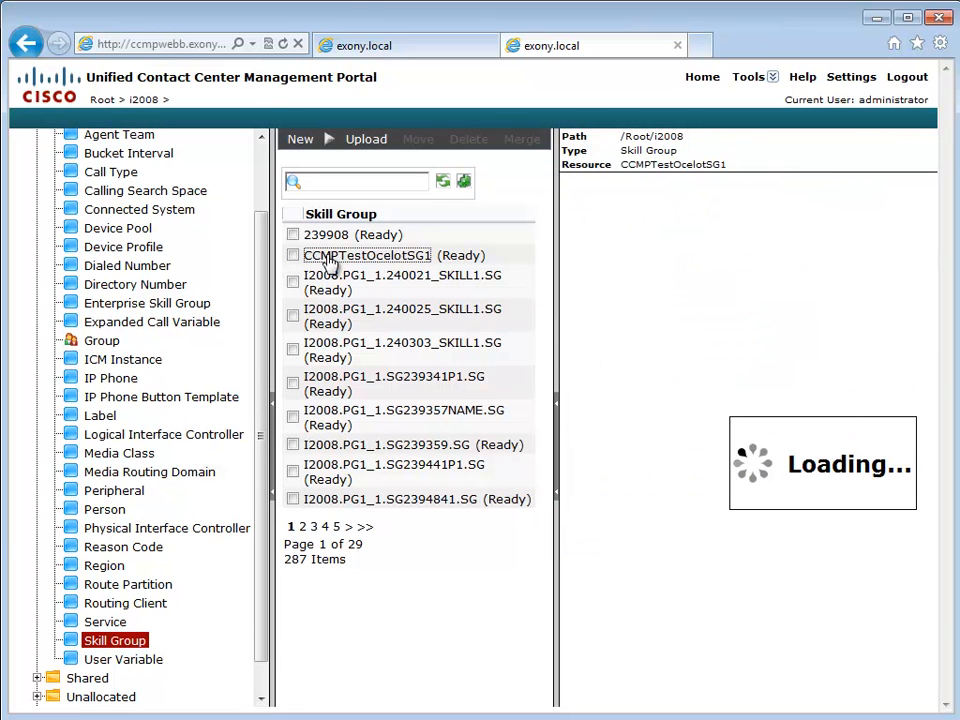
pyautogui.click(559, 439)
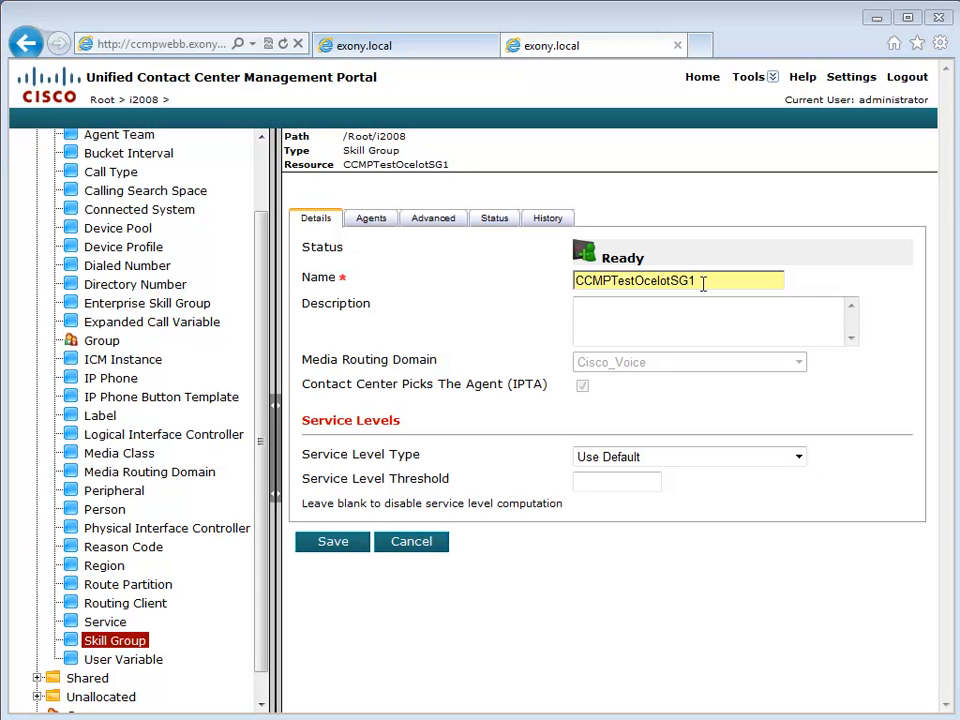
pyautogui.click(278, 436)
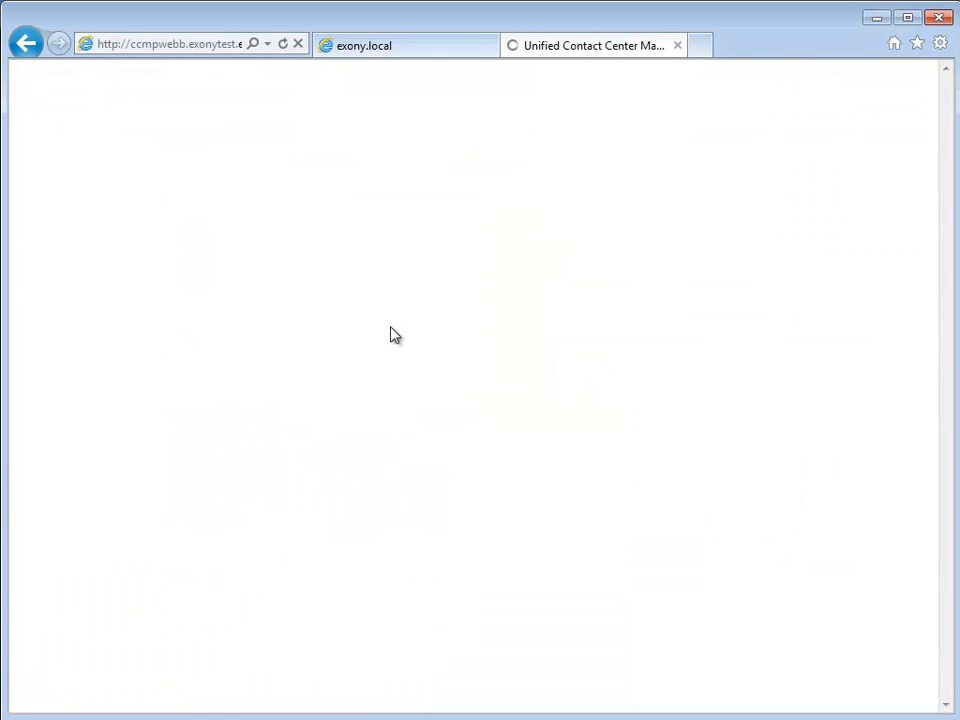
pyautogui.click(403, 208)
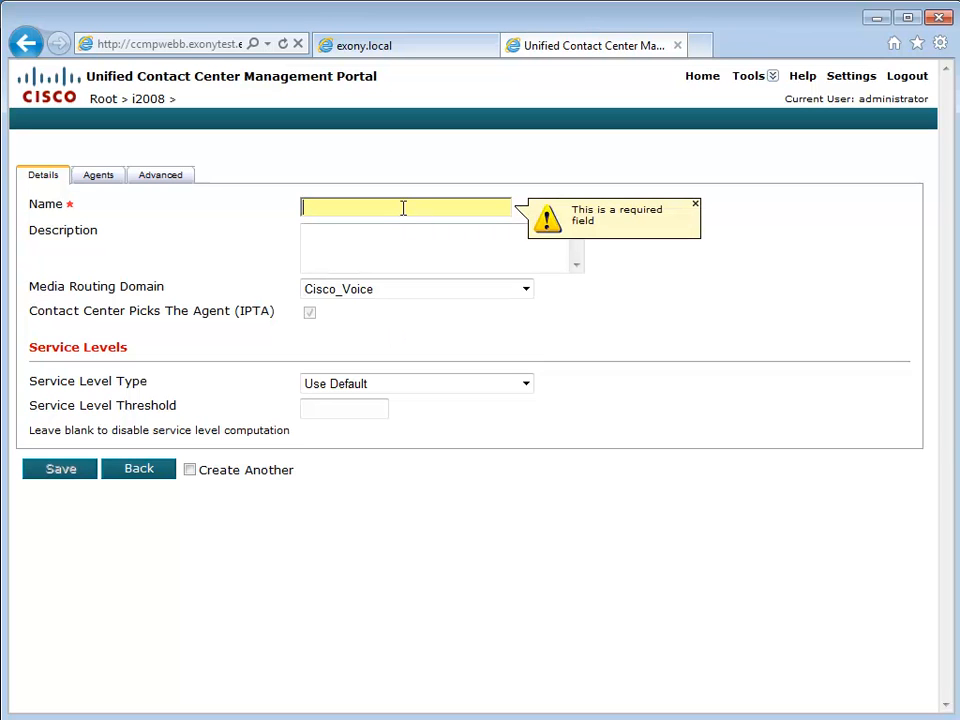
# - Name the new skill group CCMPTestSkillGroupZebra1 and save it
pyautogui.write('CC')
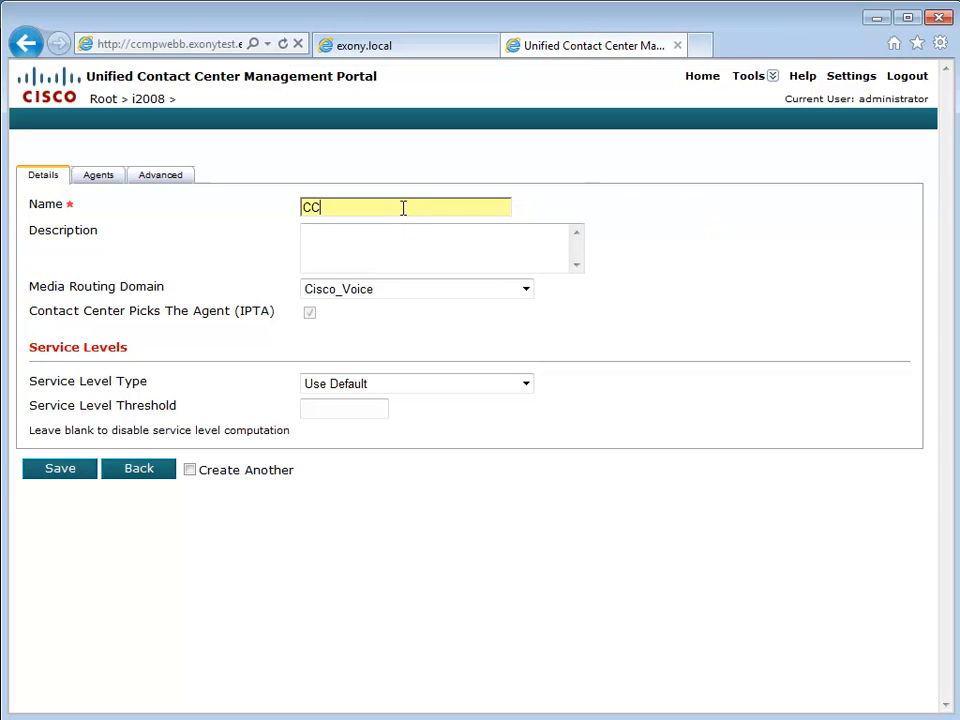
pyautogui.write('MPTestSkillGroup')
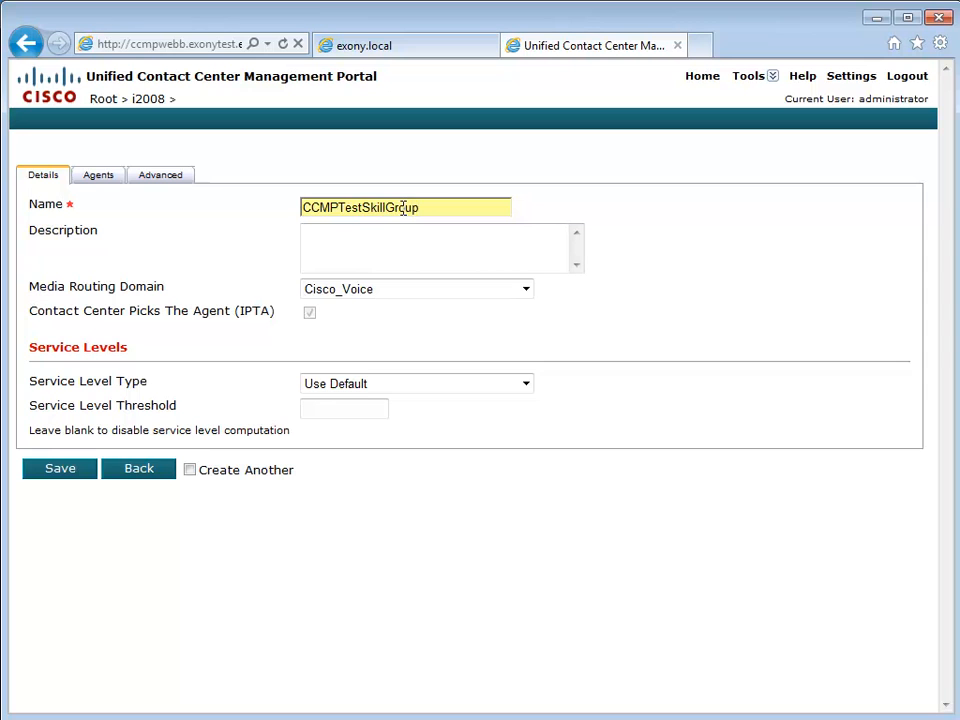
pyautogui.write('Zebra1')
pyautogui.click(59, 472)
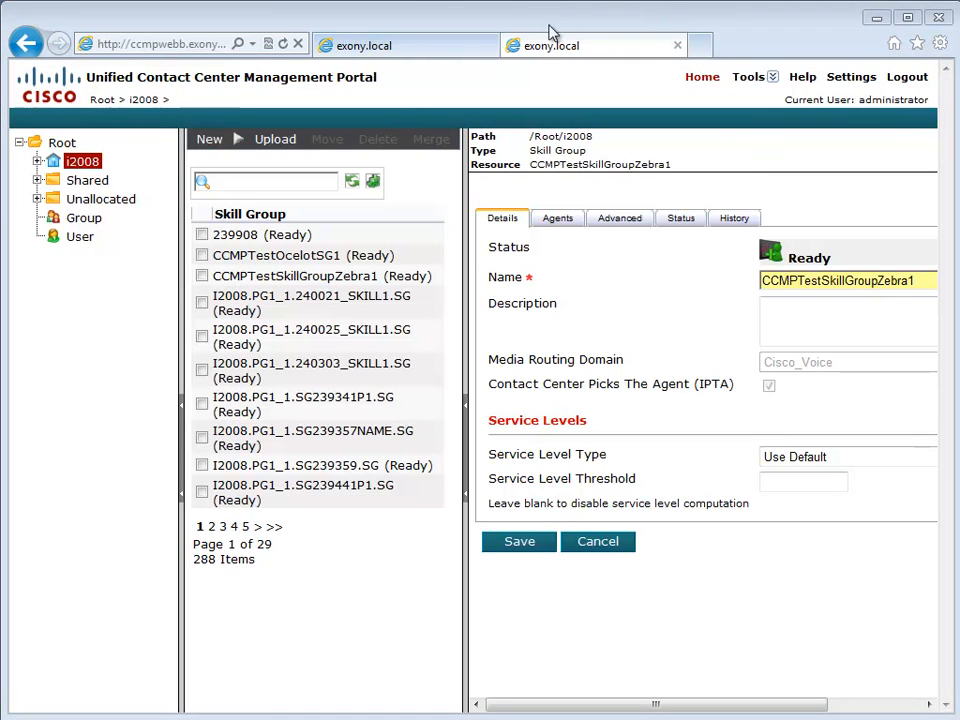
# - Sign back in to the first portal server as Administrator and go to System Manager
pyautogui.click(420, 44)
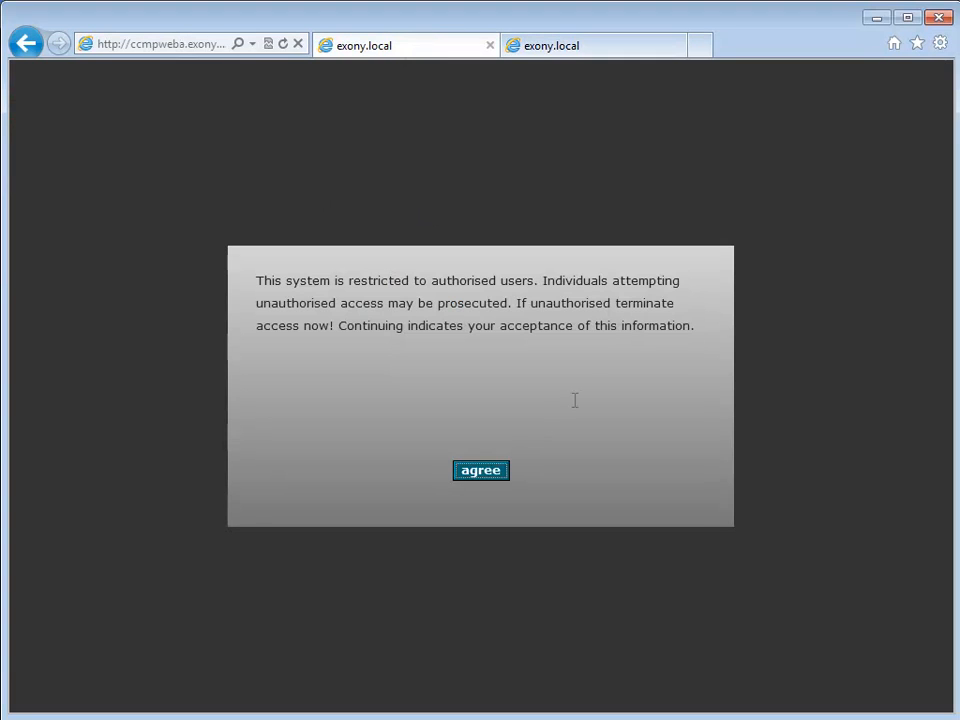
pyautogui.click(485, 473)
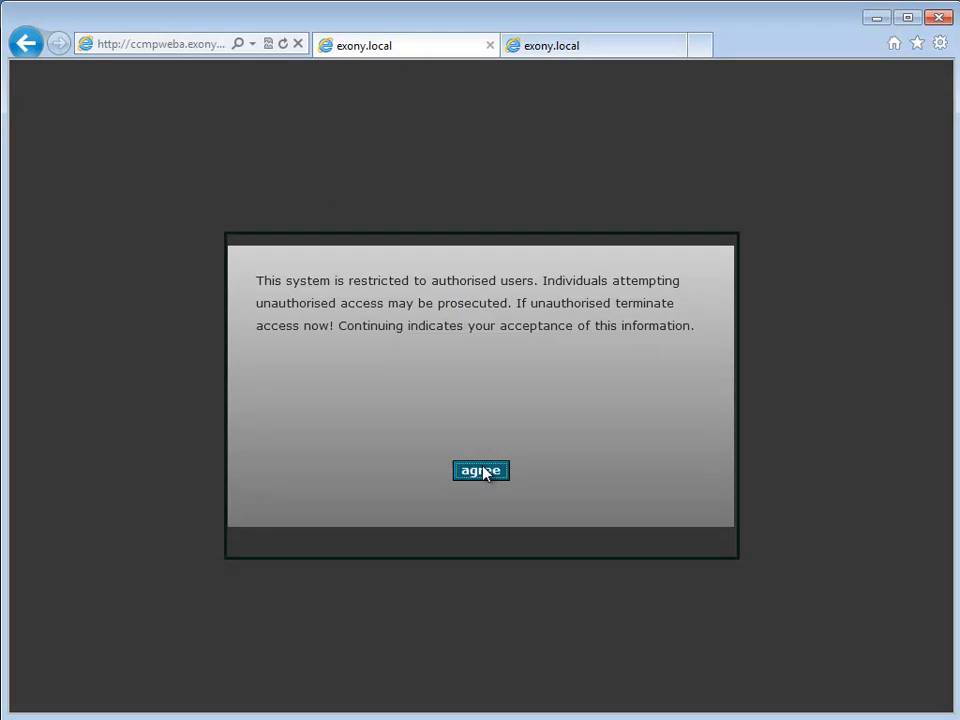
pyautogui.write('Administrator')
pyautogui.press('Tab')
pyautogui.write('••••••••')
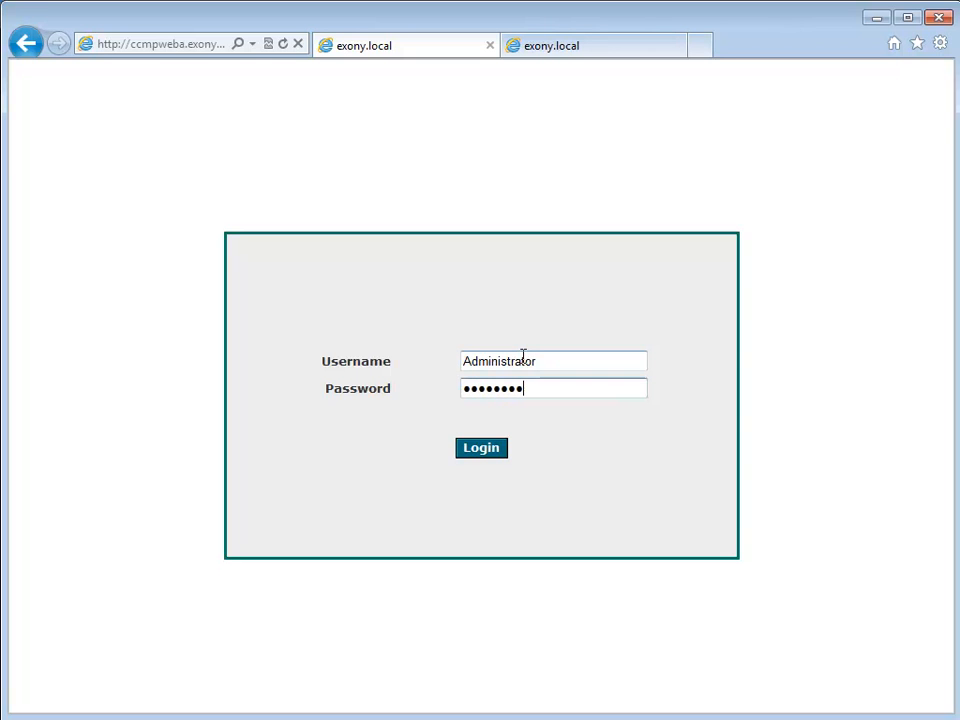
pyautogui.click(494, 458)
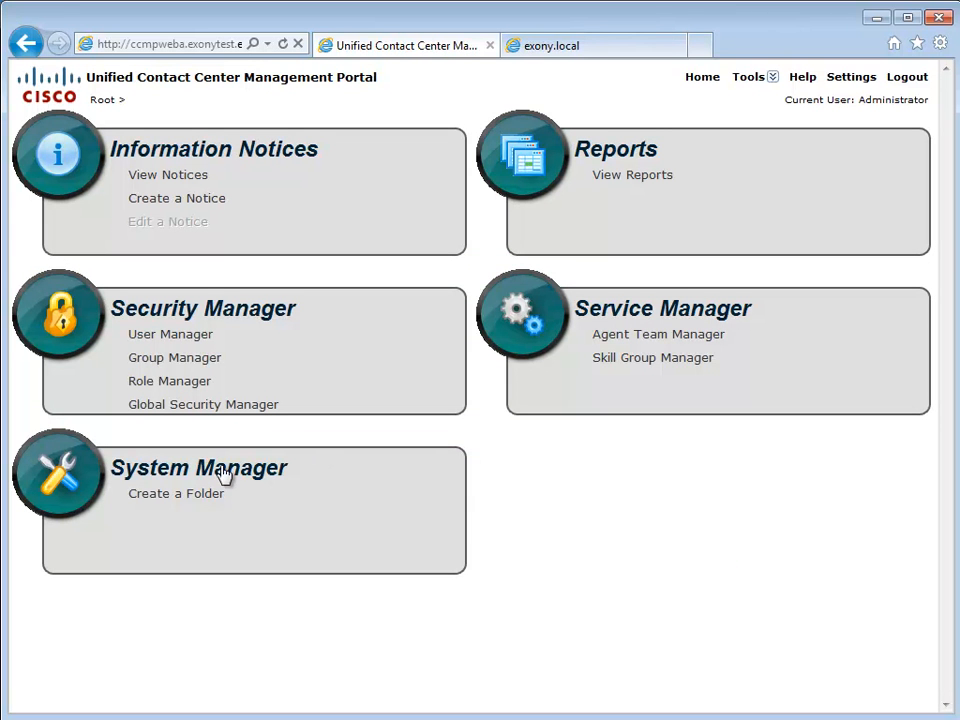
pyautogui.click(224, 475)
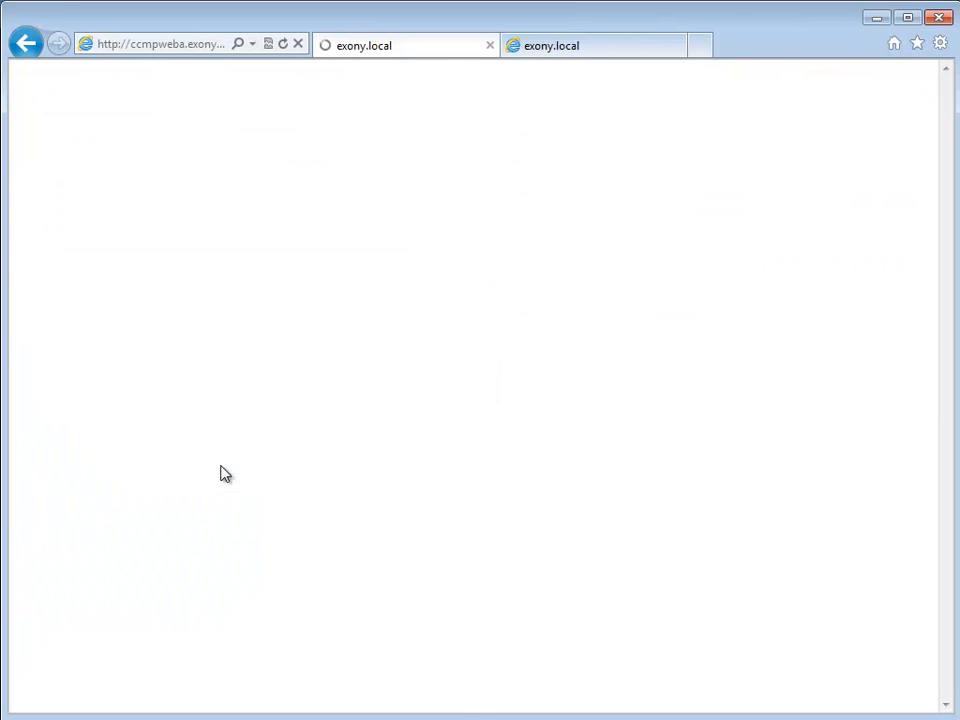
# - Open CCMPTestSkillGroupZebra1 from the i2008 skill groups and re-expand the list beside its details
pyautogui.click(37, 161)
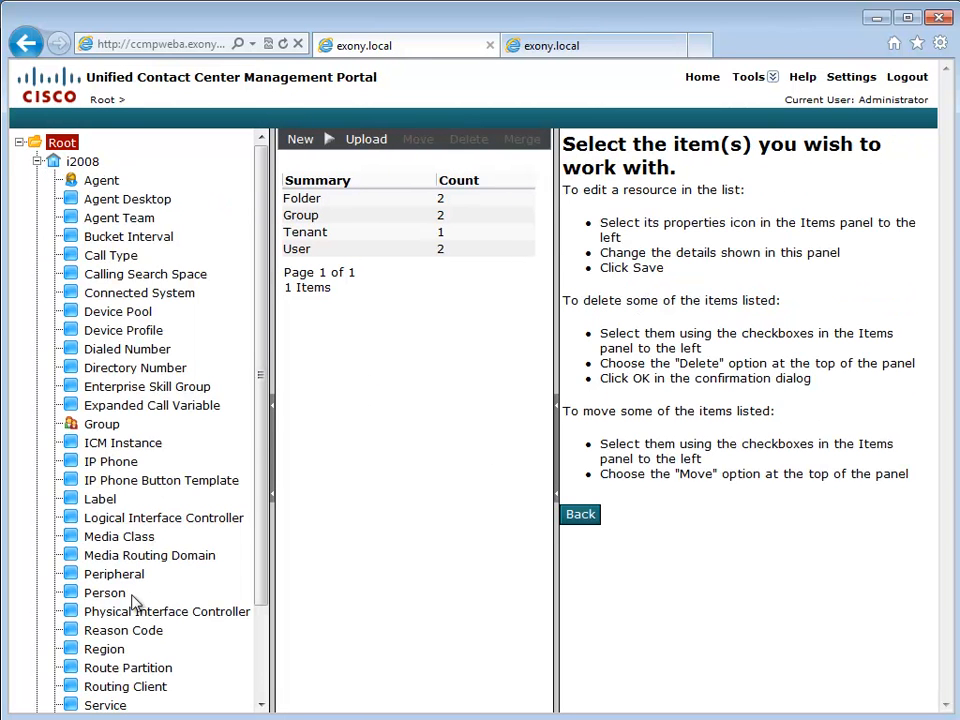
pyautogui.scroll(-2, 152, 625)
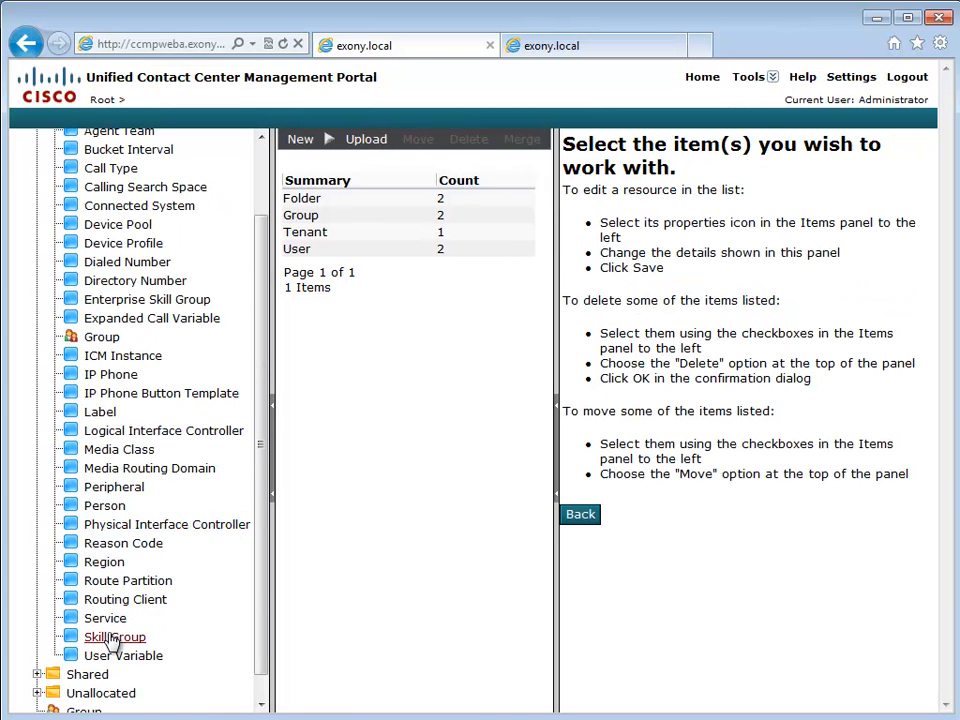
pyautogui.click(113, 638)
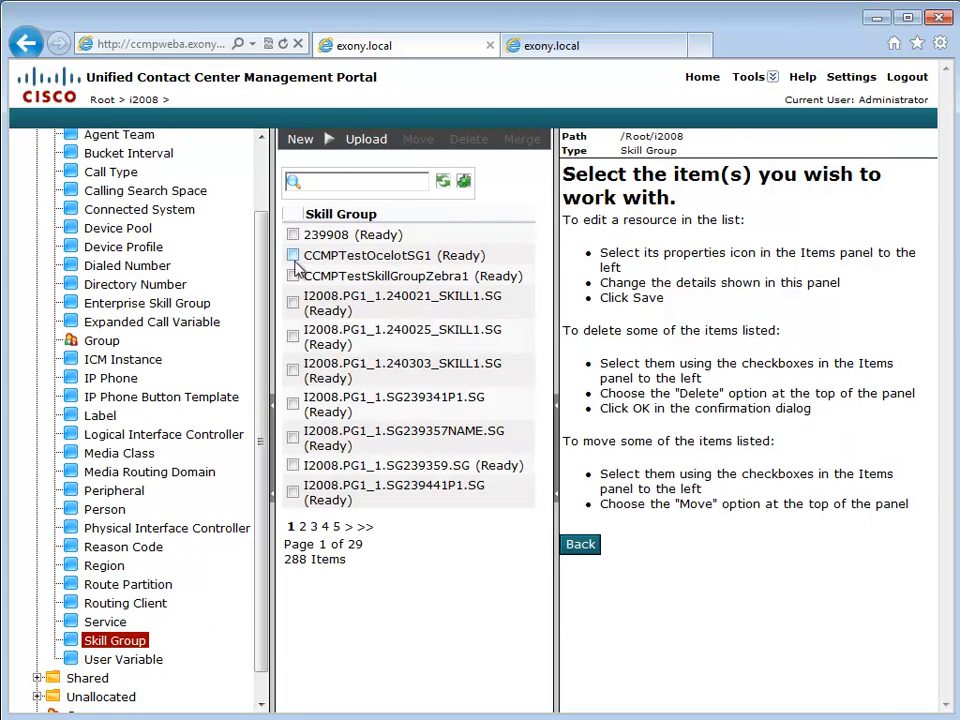
pyautogui.click(364, 275)
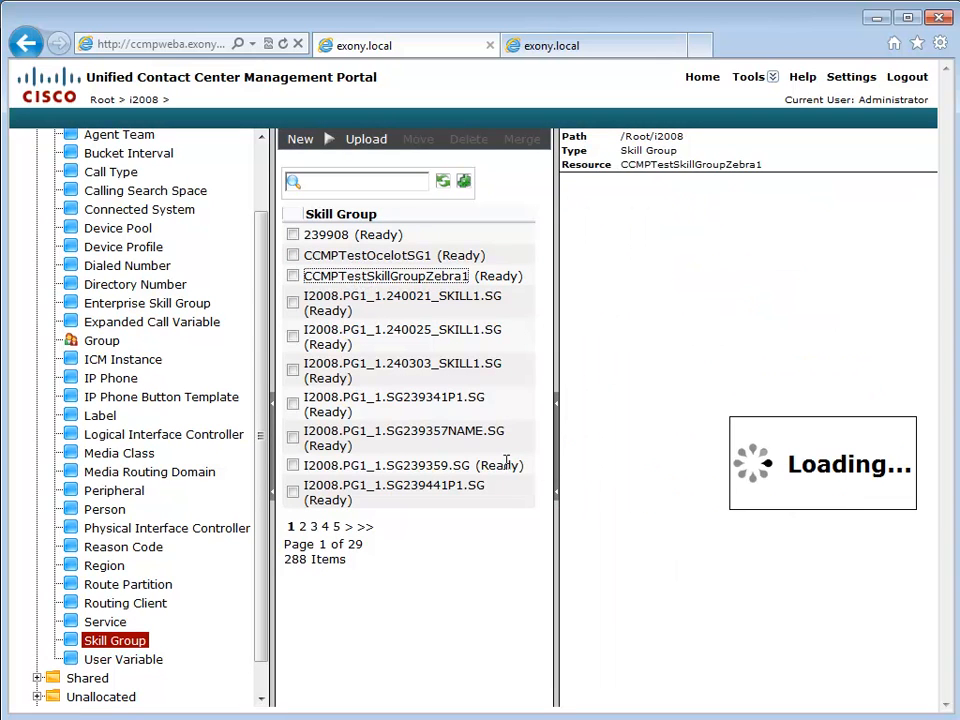
pyautogui.click(557, 460)
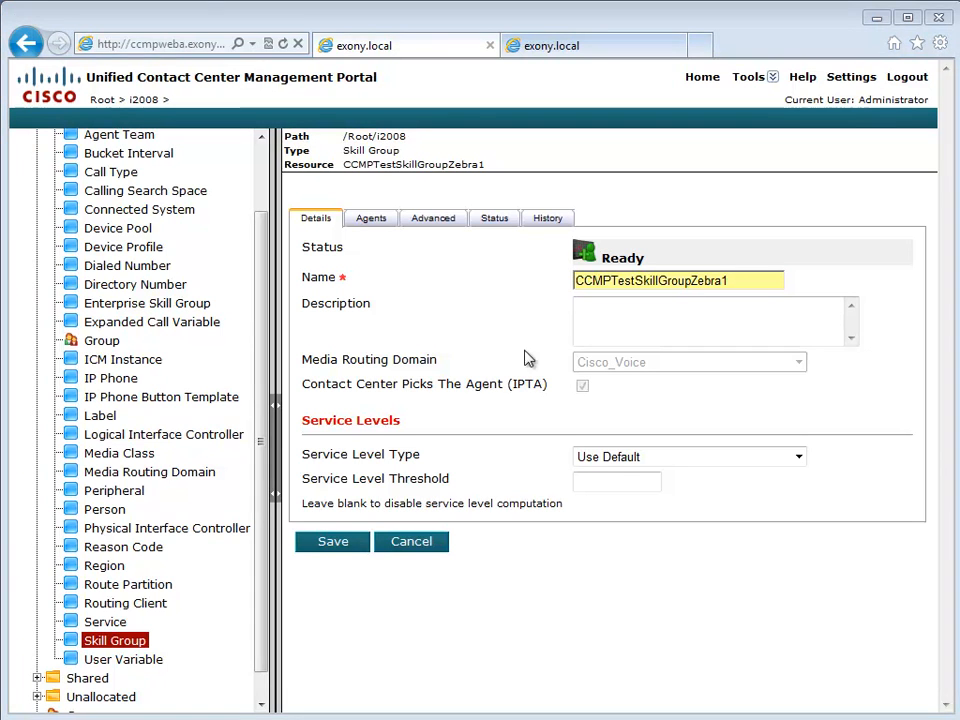
pyautogui.click(277, 440)
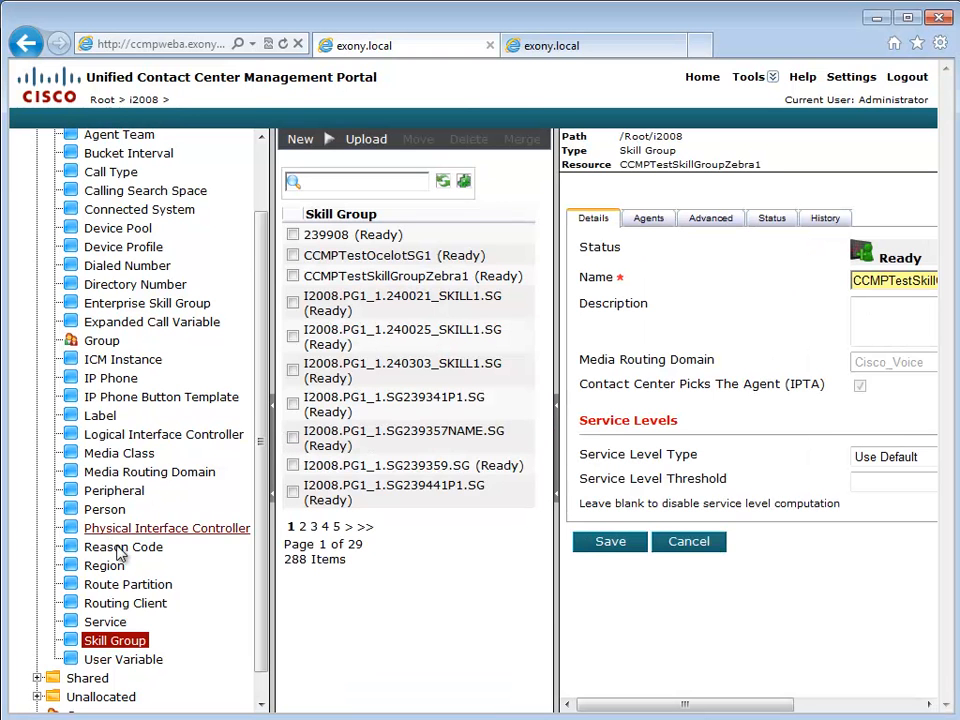
pyautogui.click(113, 383)
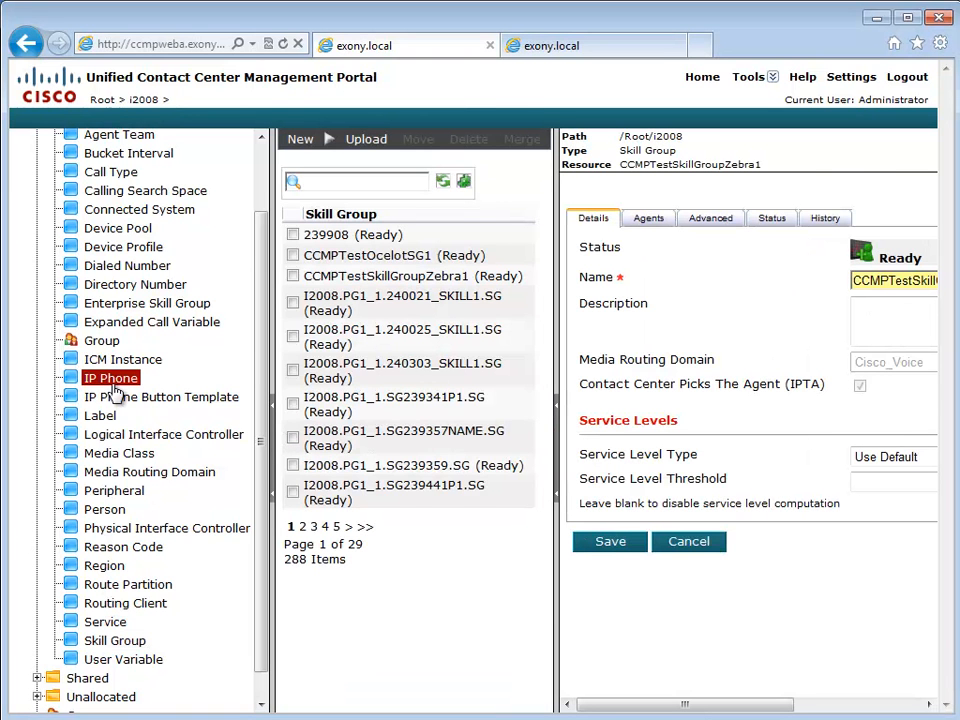
pyautogui.click(305, 142)
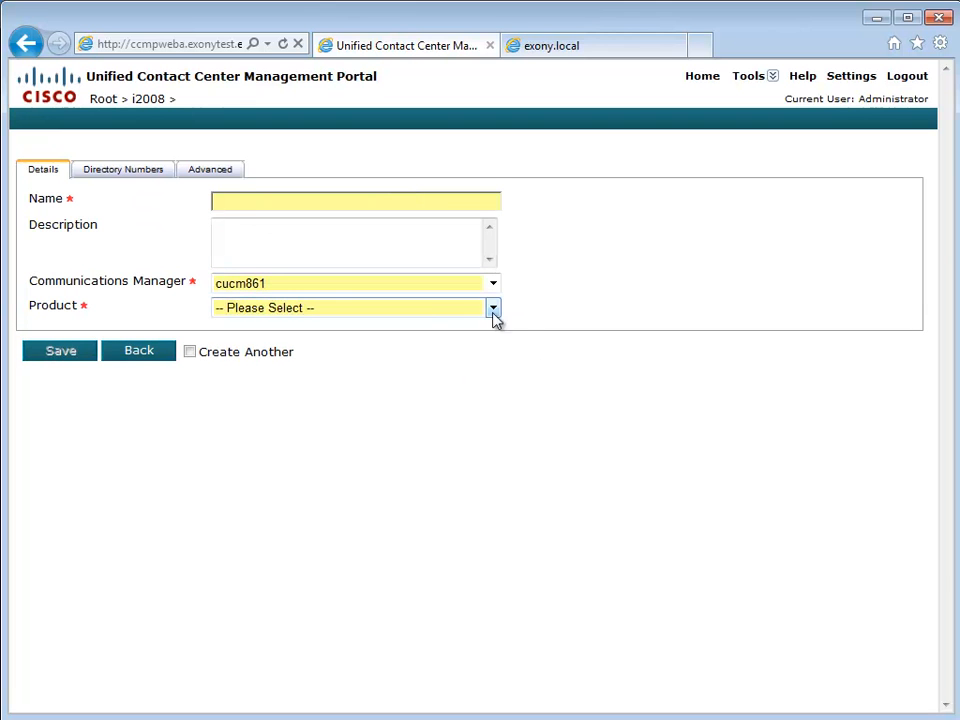
pyautogui.click(421, 310)
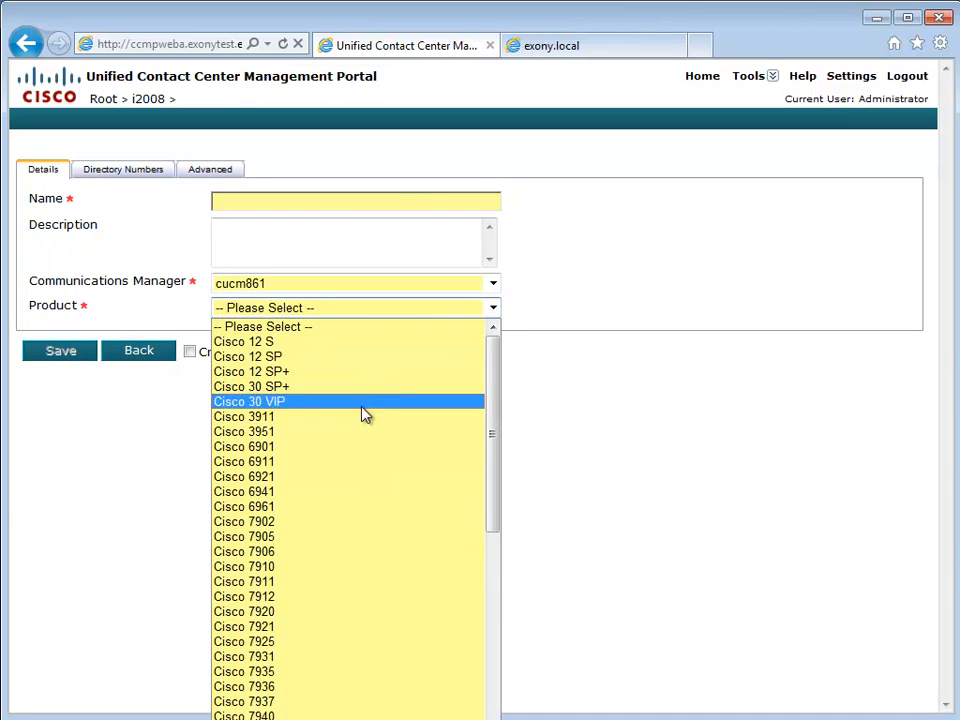
pyautogui.click(313, 522)
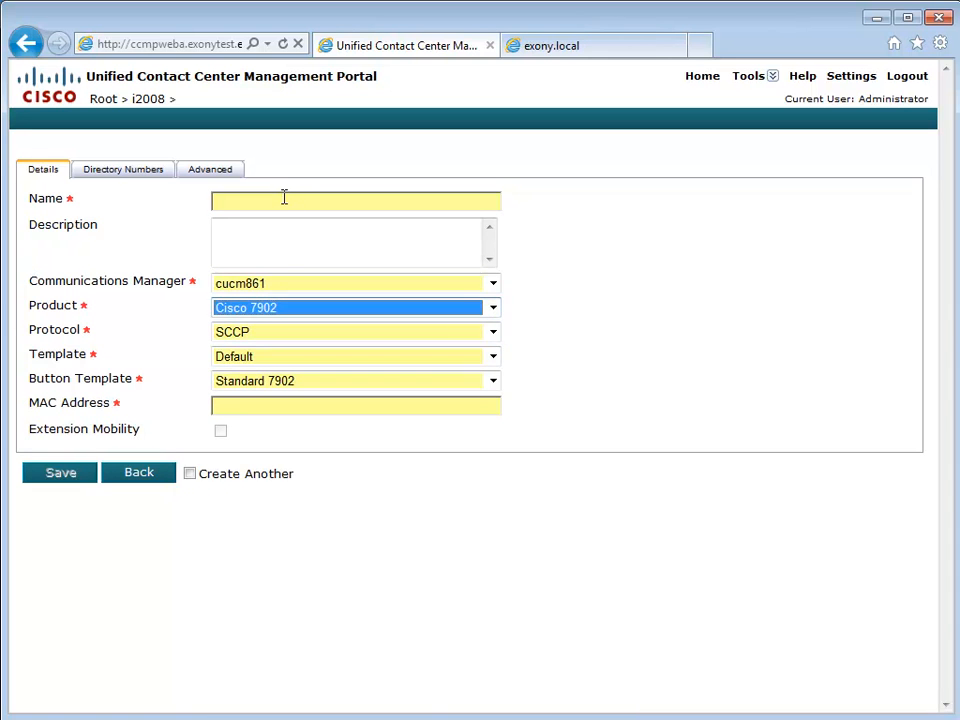
pyautogui.click(284, 199)
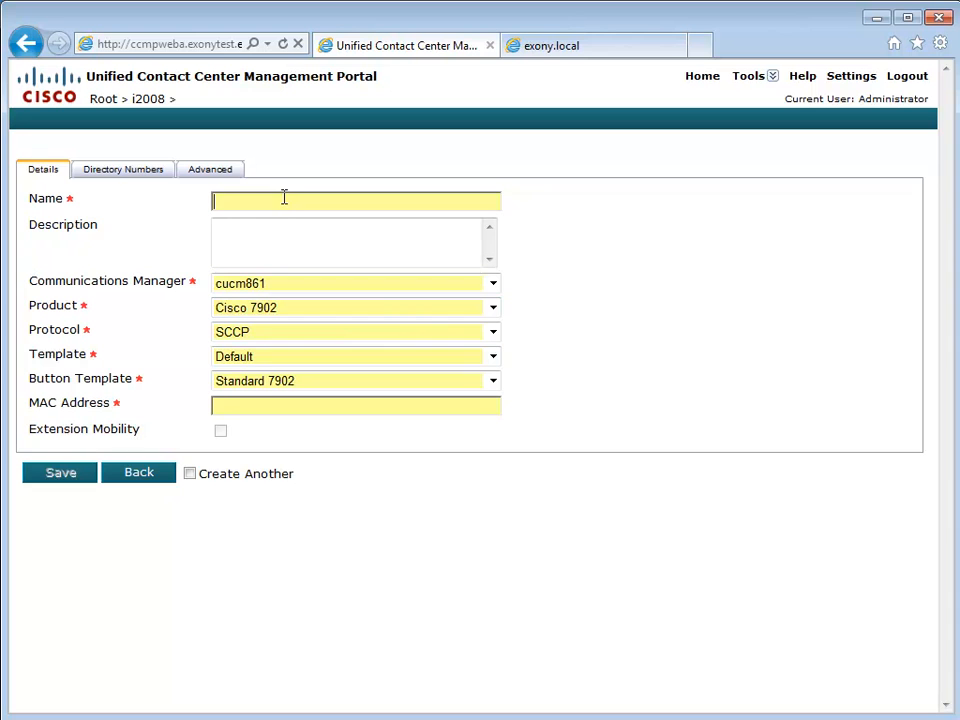
pyautogui.hotkey('ctrl', 'v')
pyautogui.write('0')
pyautogui.moveTo(239, 201); pyautogui.dragTo(371, 193)
pyautogui.hotkey('ctrl', 'c')
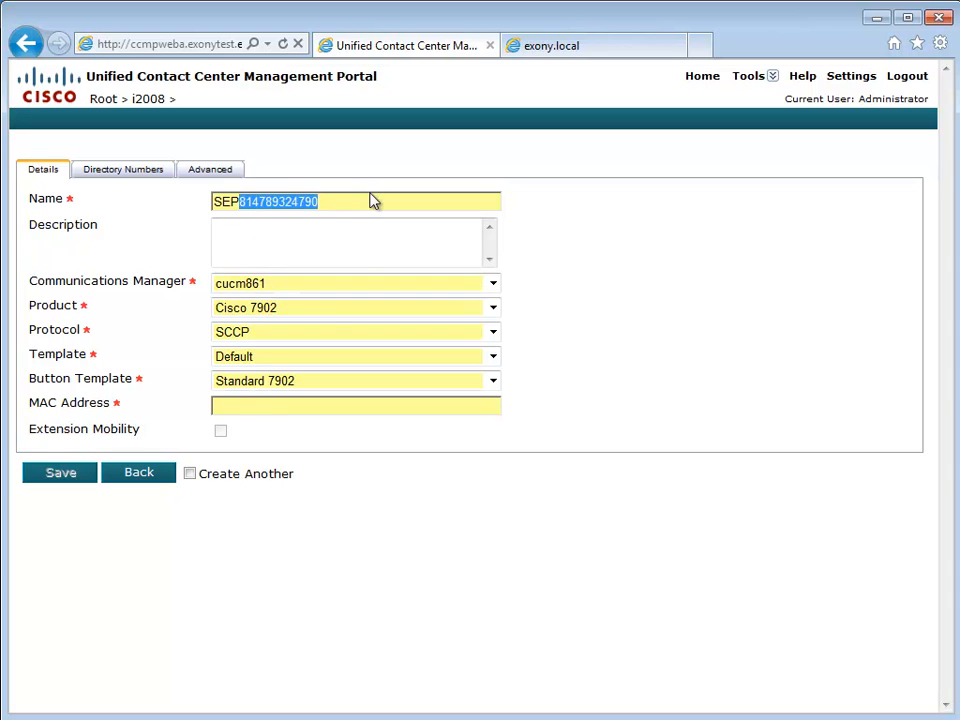
pyautogui.click(261, 407)
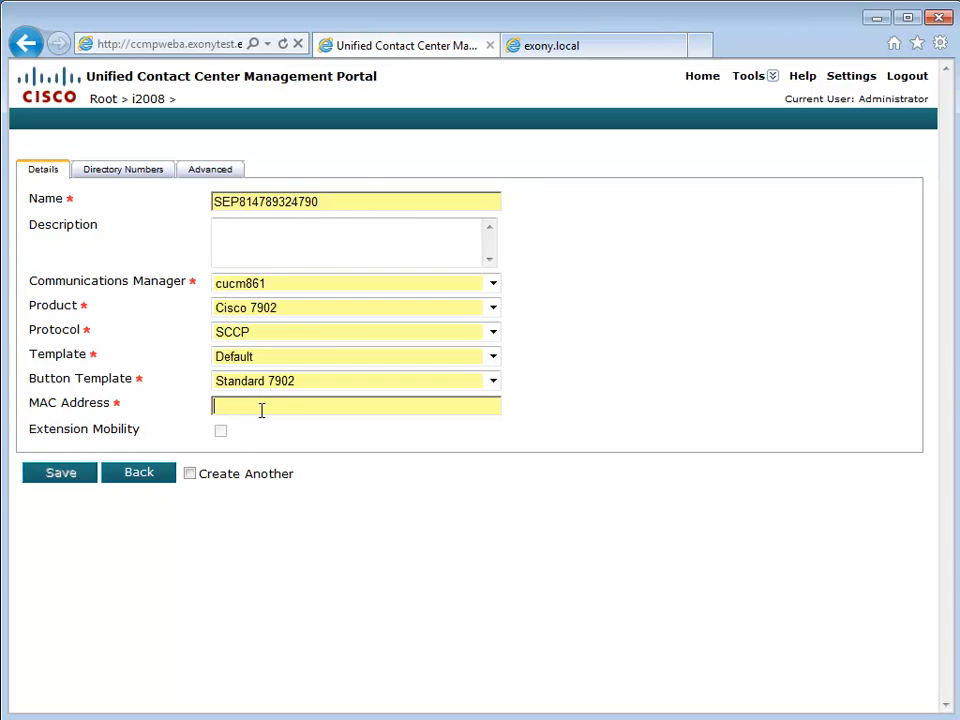
pyautogui.hotkey('ctrl', 'v')
pyautogui.click(80, 480)
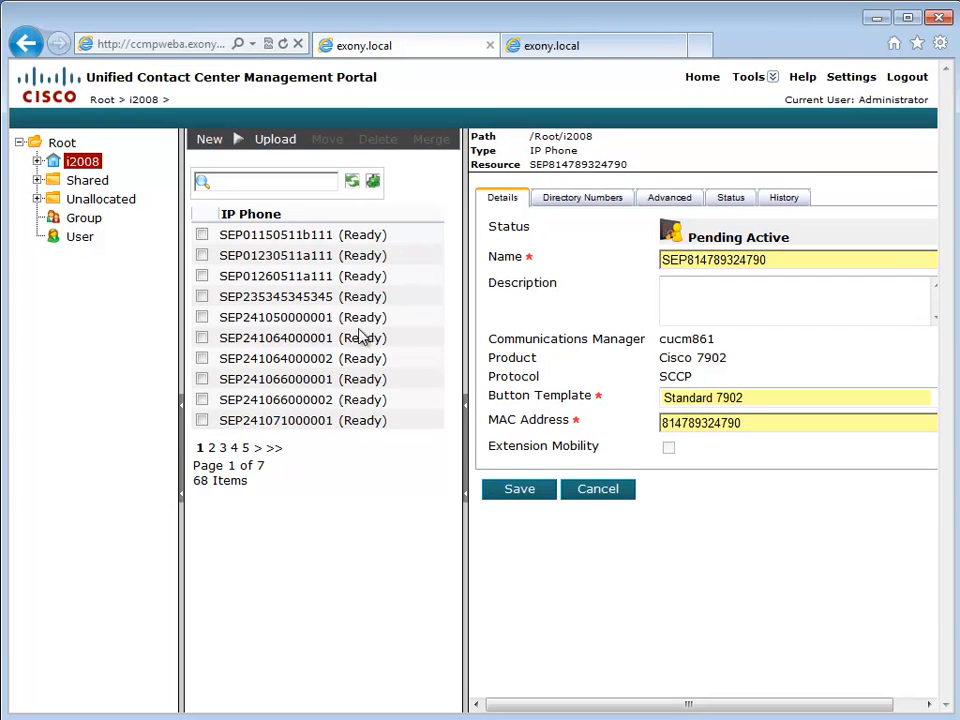
# - Open the Audit Detail report from Reports › Shared › Auditing and Monitoring
pyautogui.click(466, 455)
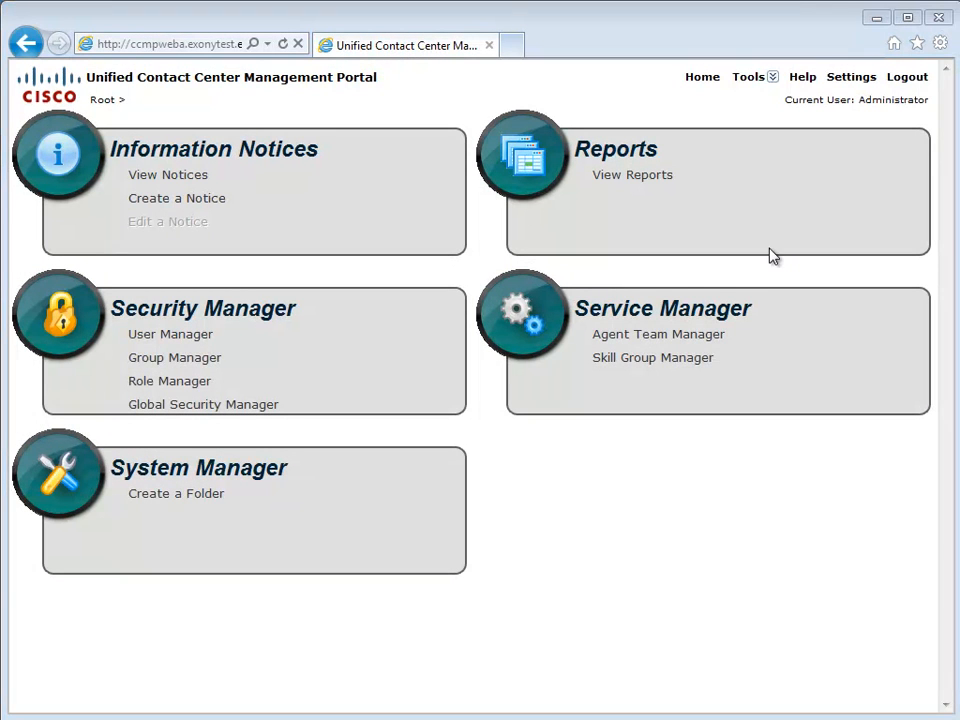
pyautogui.click(627, 176)
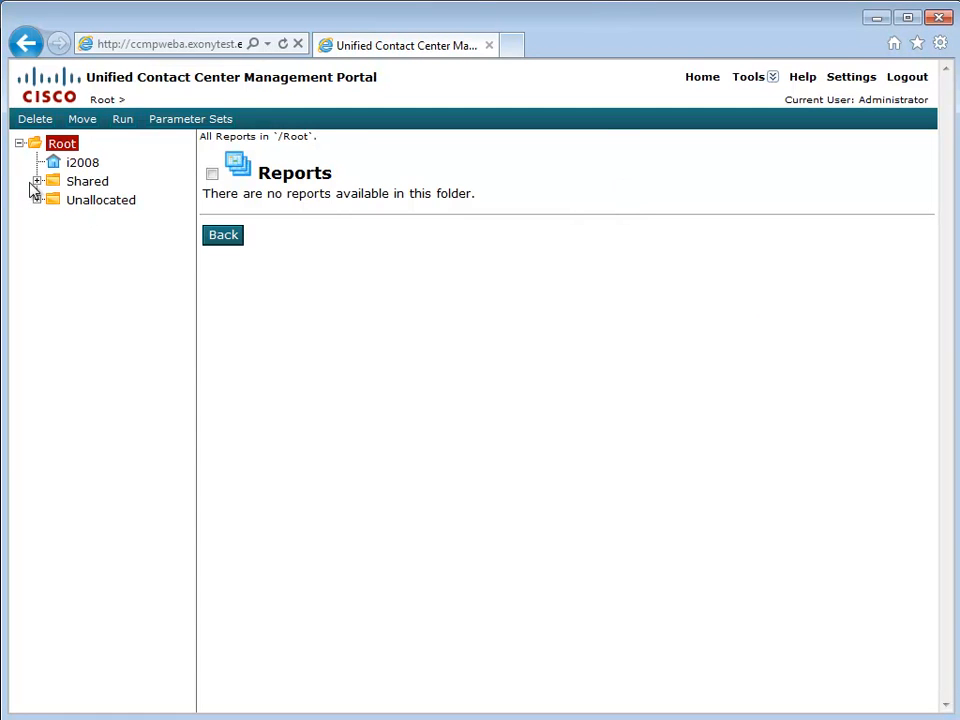
pyautogui.click(36, 183)
pyautogui.click(117, 203)
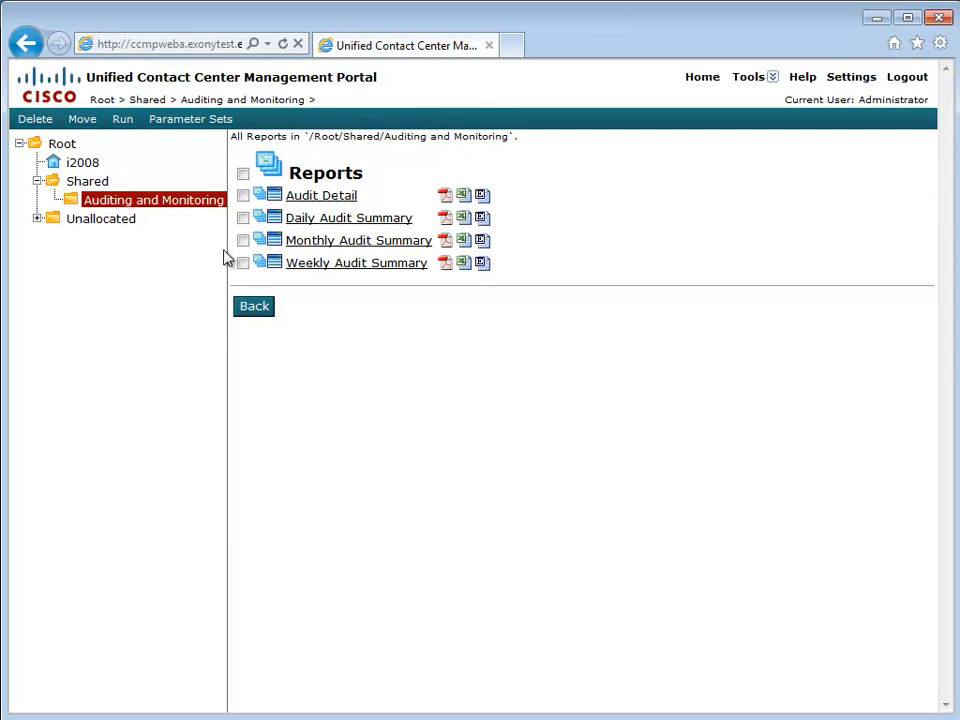
pyautogui.click(313, 203)
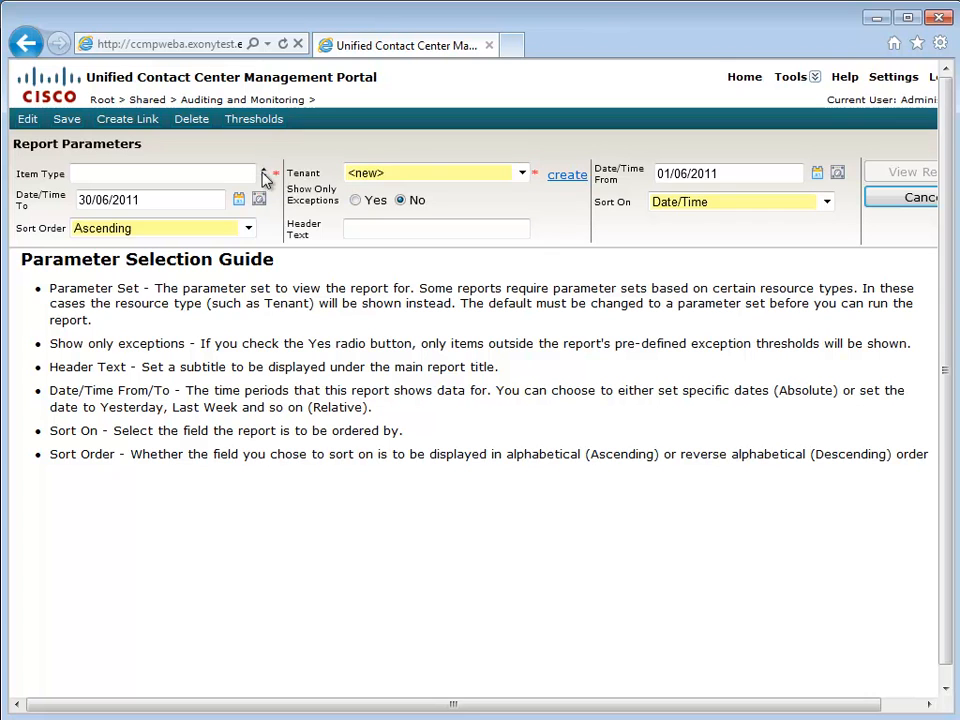
# - Create a new Tenant parameter set and add the i2008 resource to it
pyautogui.click(521, 173)
pyautogui.click(521, 173)
pyautogui.click(566, 178)
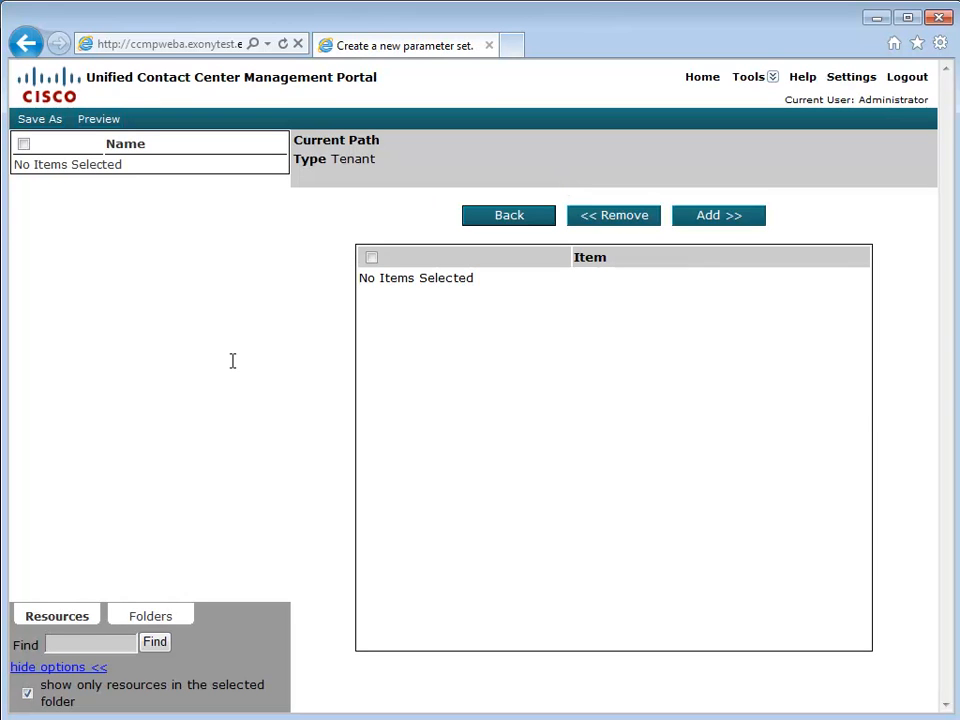
pyautogui.click(139, 619)
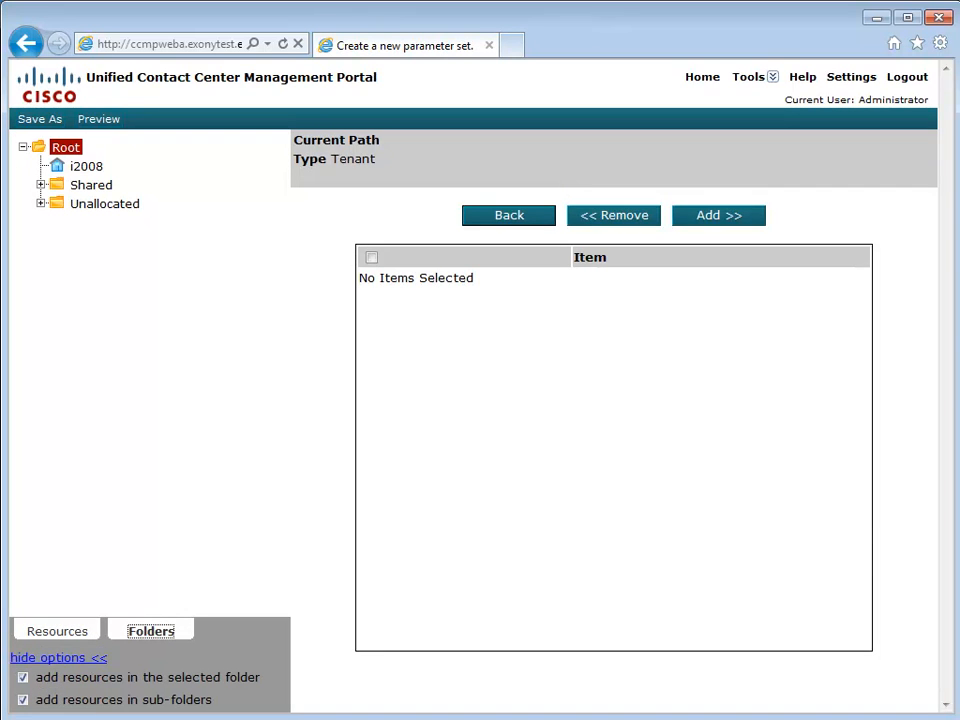
pyautogui.click(47, 634)
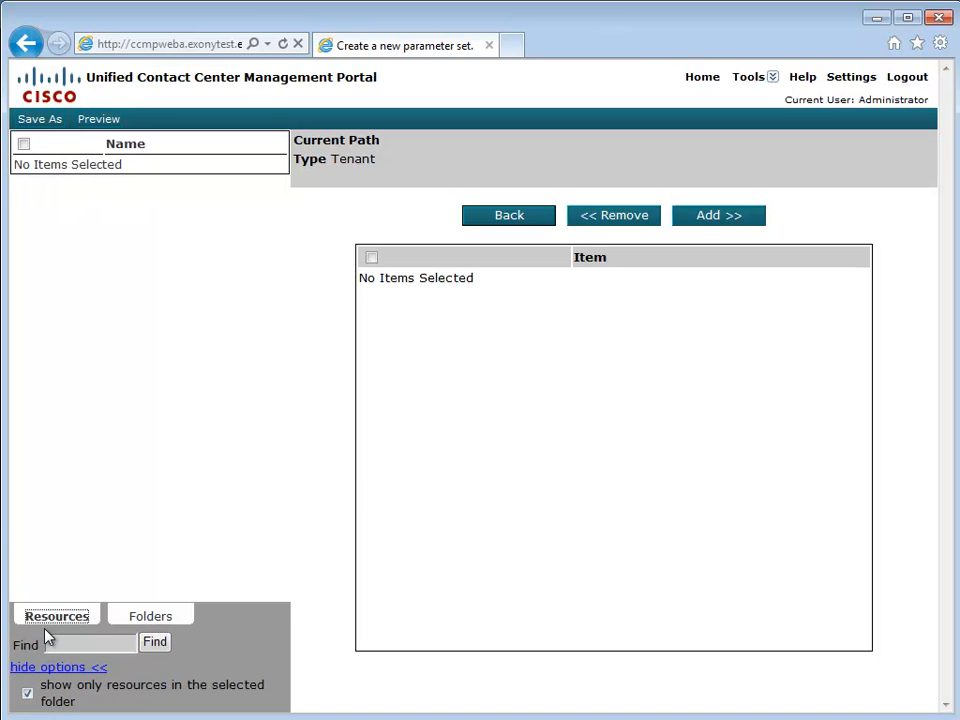
pyautogui.click(136, 622)
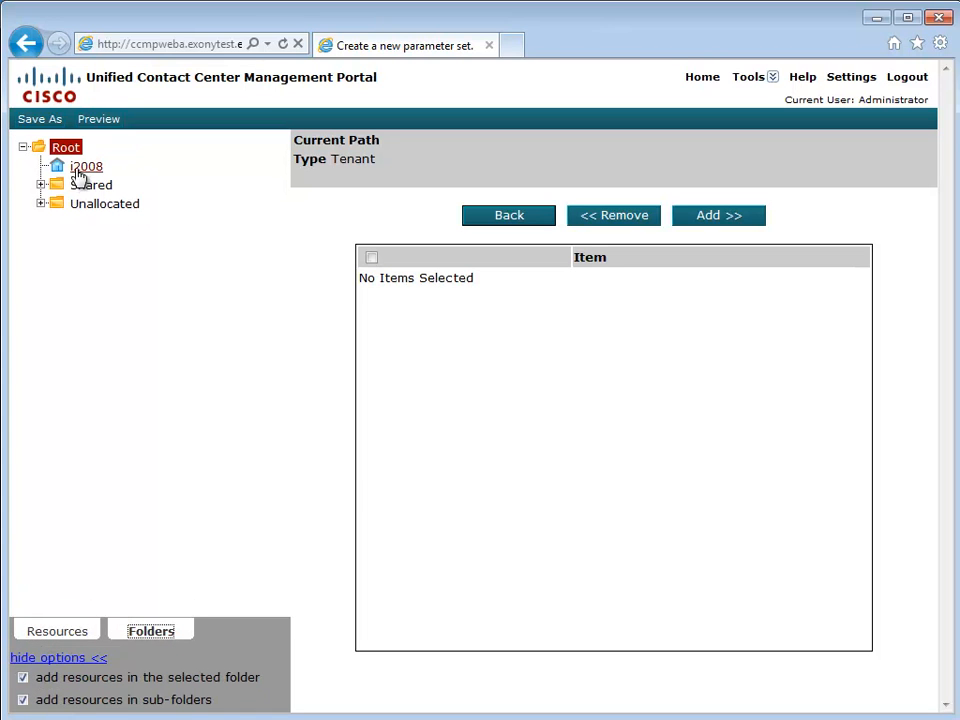
pyautogui.click(80, 170)
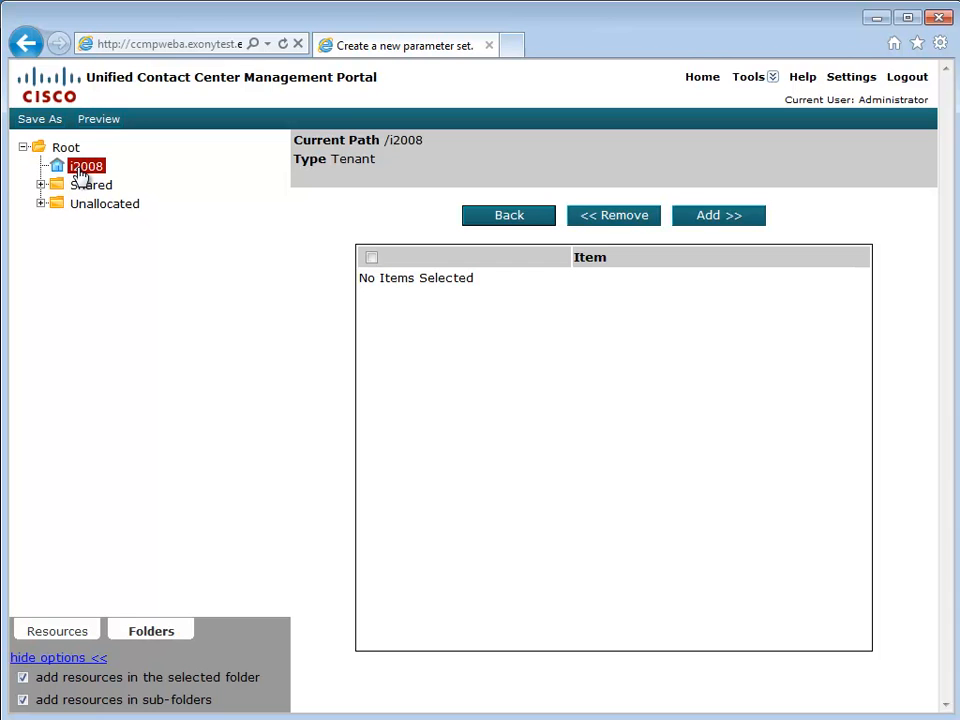
pyautogui.click(44, 634)
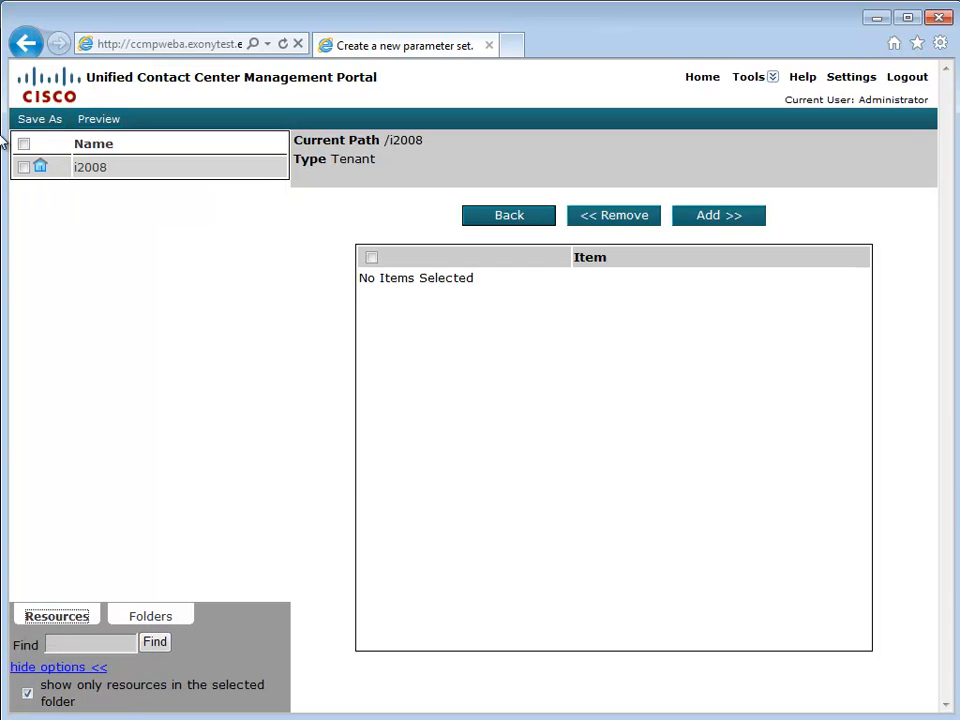
pyautogui.click(24, 167)
pyautogui.click(703, 218)
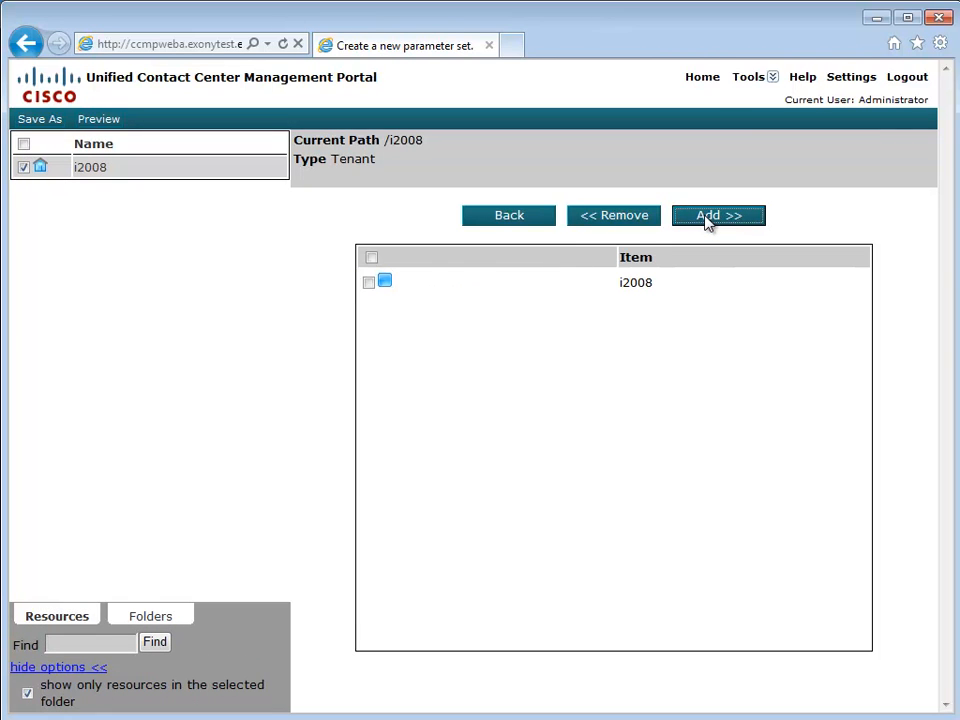
# - Save the parameter set under the name 'i2008 Tenant'
pyautogui.click(41, 121)
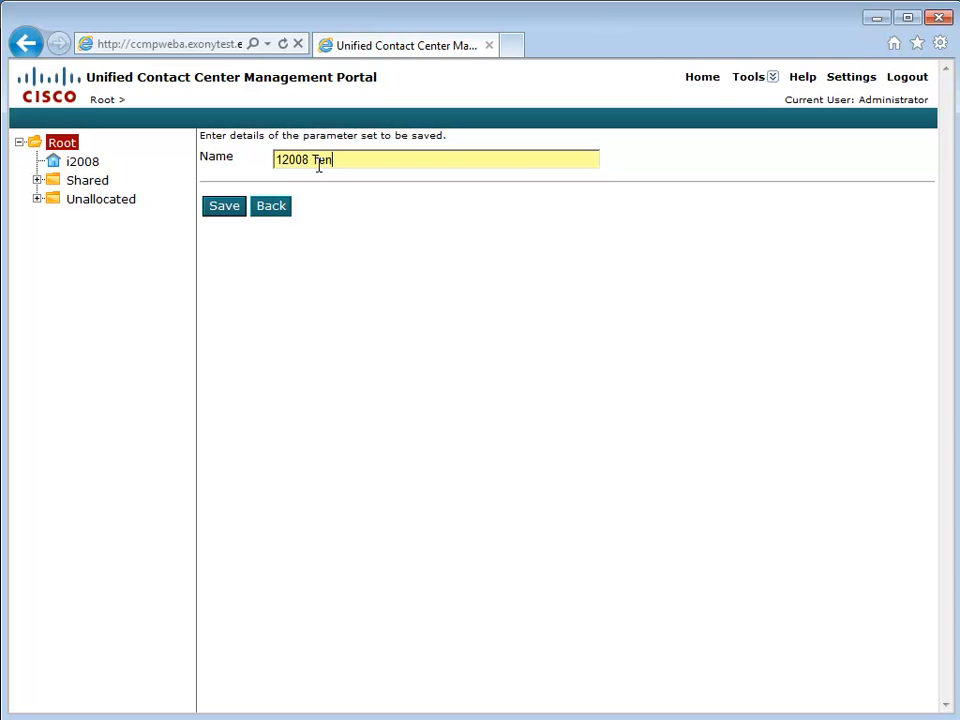
pyautogui.click(290, 162)
pyautogui.press('BackSpace')
pyautogui.write('i')
pyautogui.click(218, 213)
# - Set the report's Tenant to i2008 Tenant and Item Type to SkillGroup
pyautogui.click(516, 216)
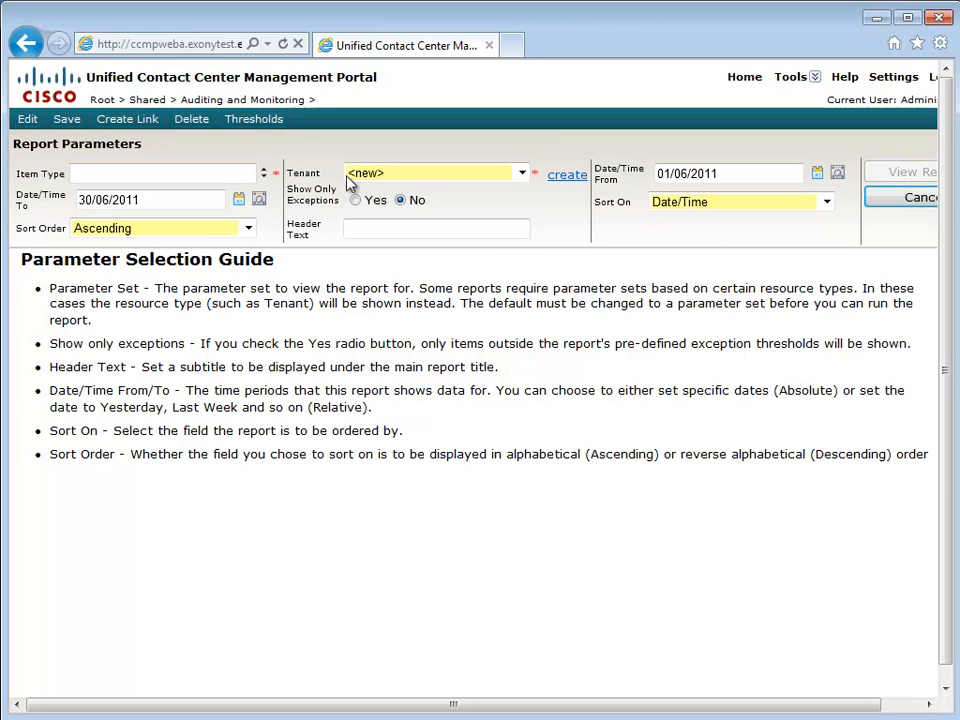
pyautogui.click(520, 176)
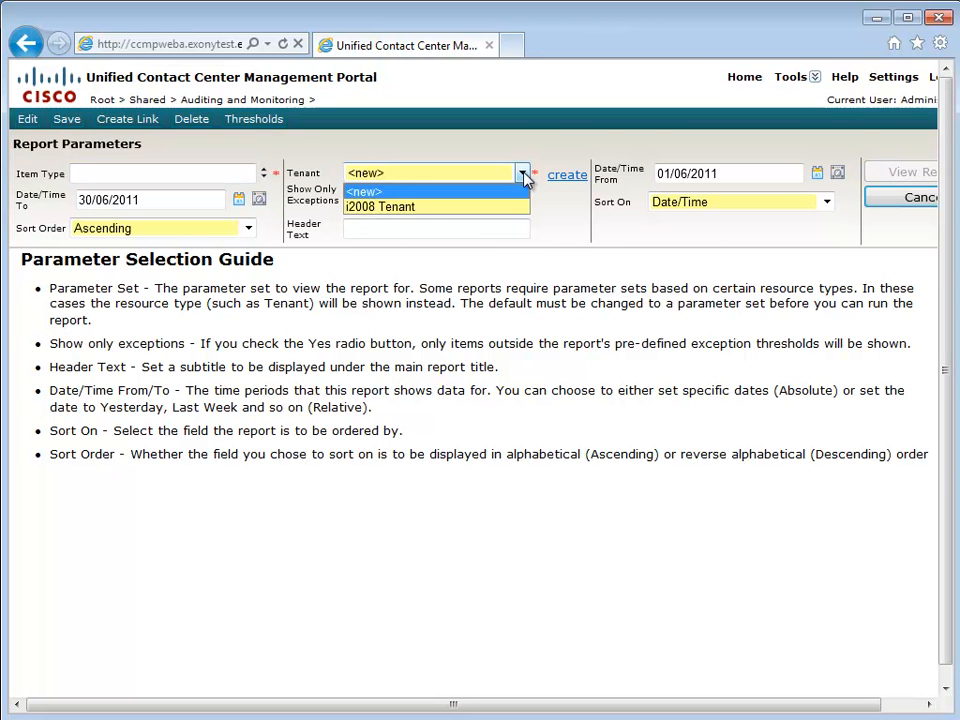
pyautogui.click(406, 208)
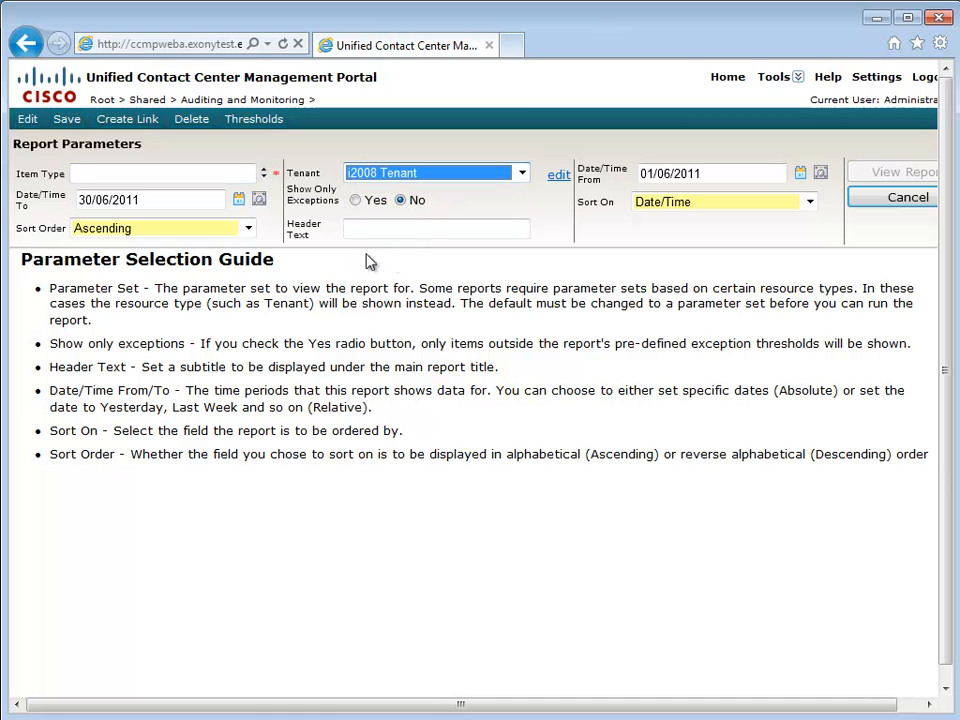
pyautogui.click(264, 176)
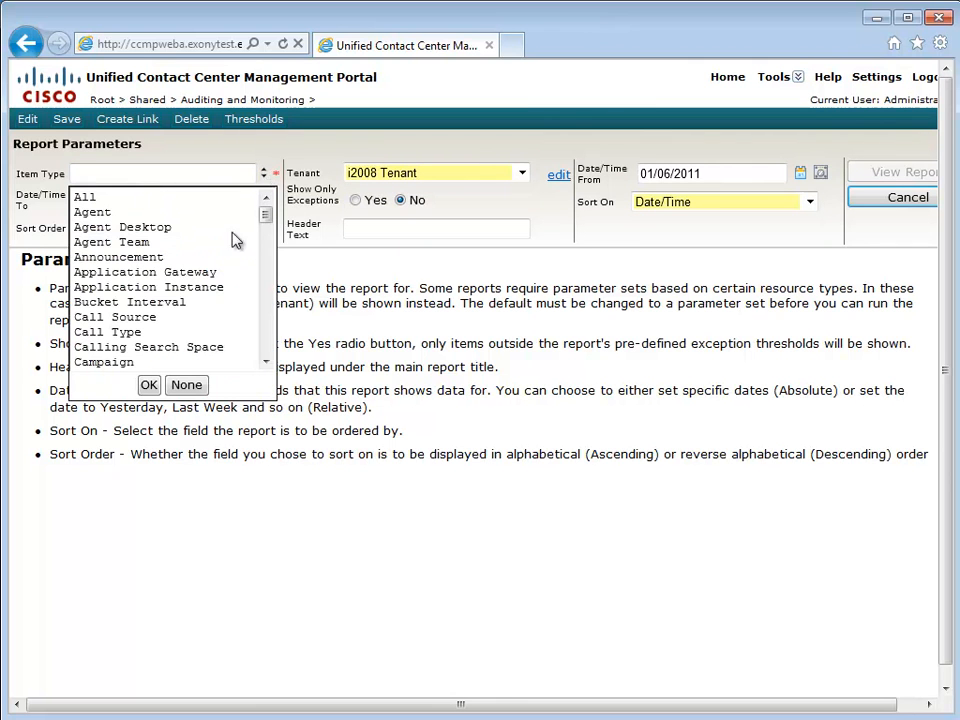
pyautogui.moveTo(266, 216); pyautogui.dragTo(266, 336)
pyautogui.click(148, 317)
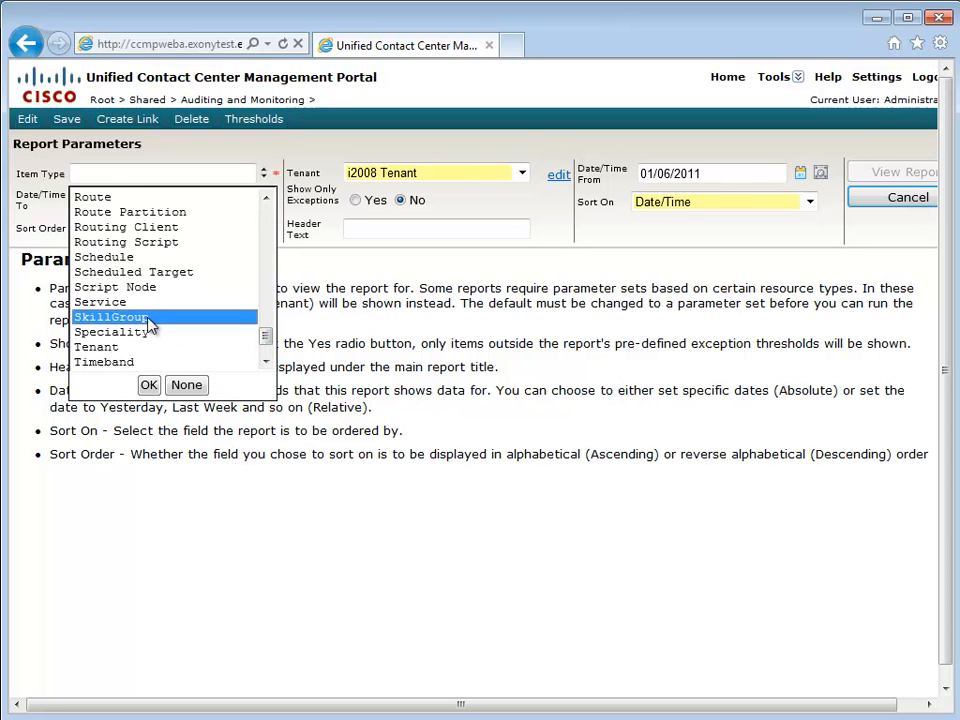
pyautogui.click(146, 386)
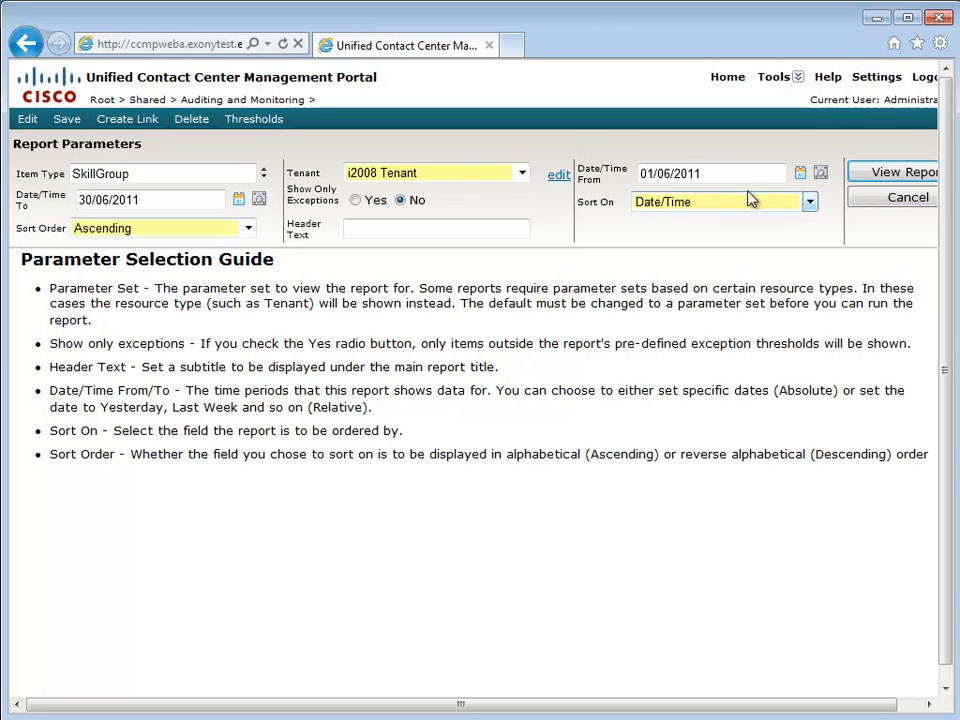
# - Set both Date/Time From and To to relative Today and run the report
pyautogui.click(821, 176)
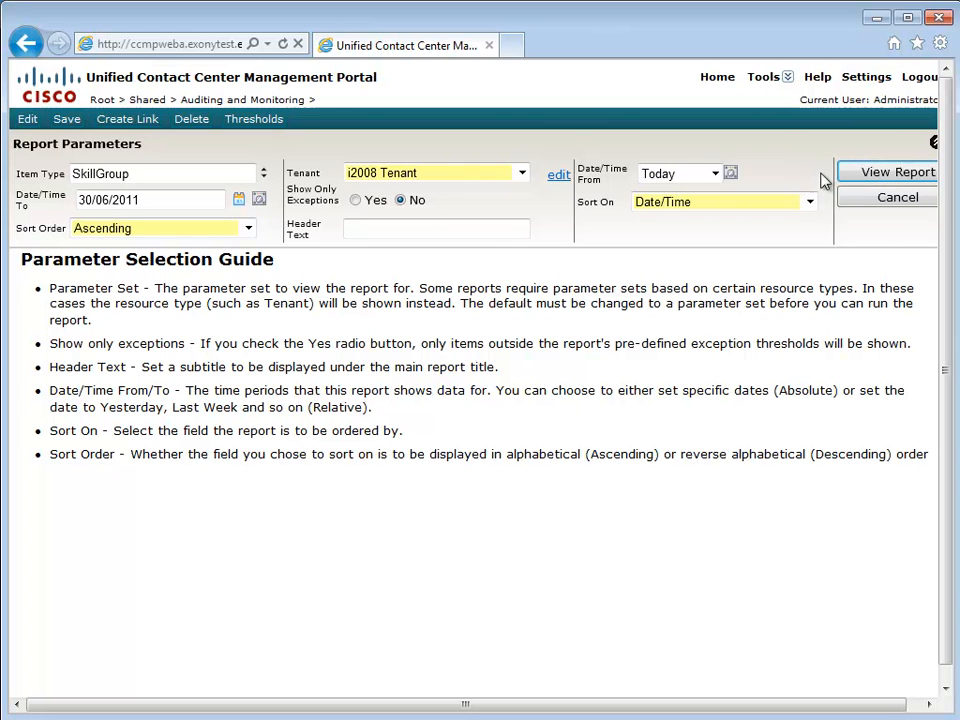
pyautogui.click(259, 200)
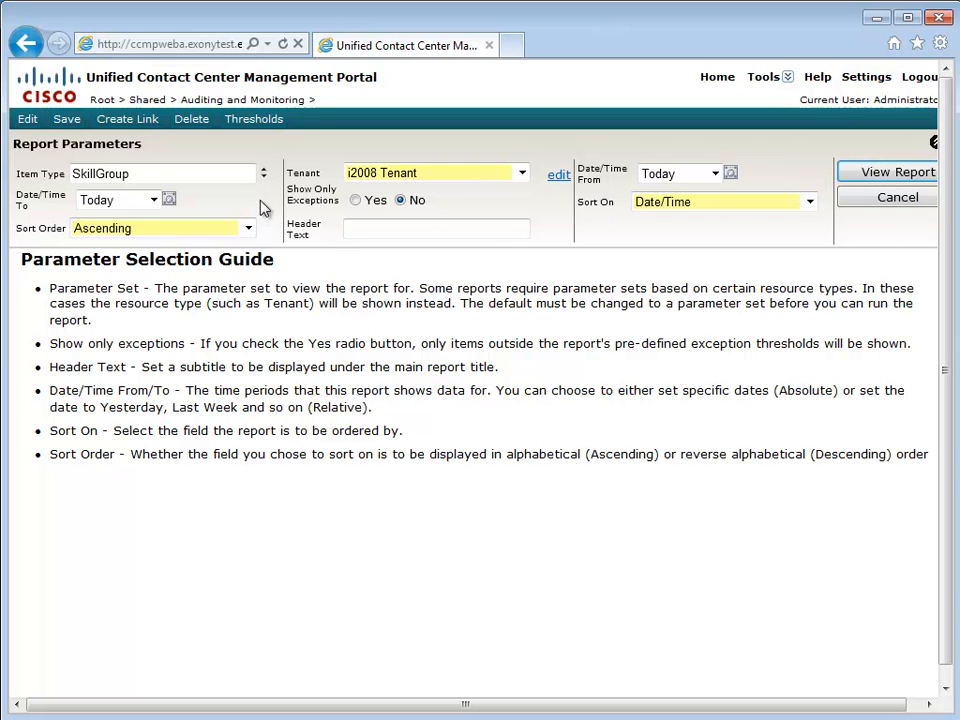
pyautogui.click(893, 175)
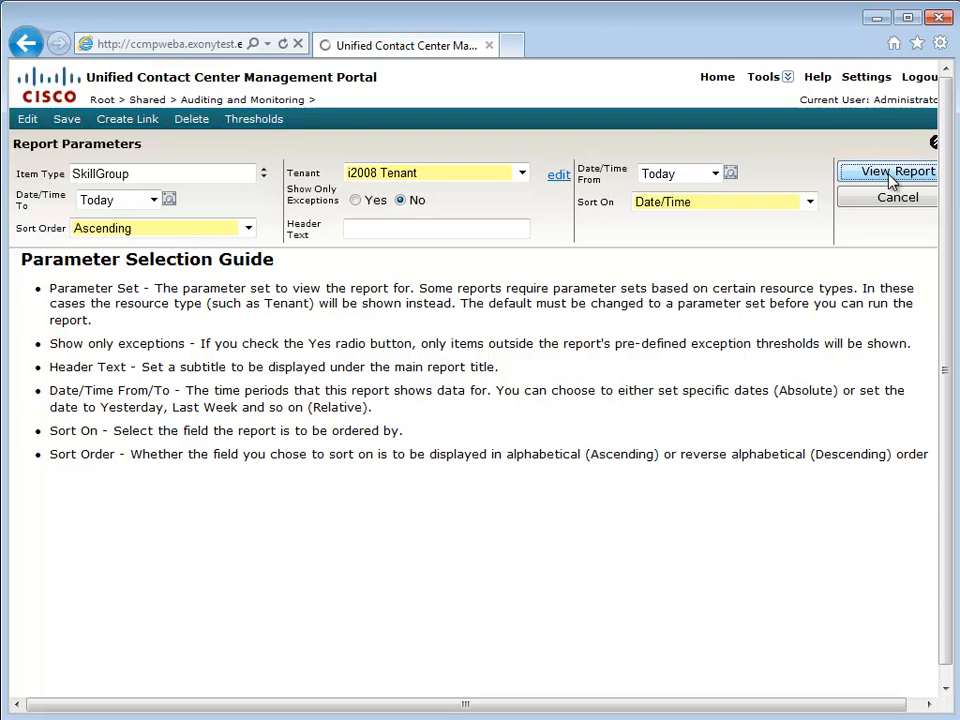